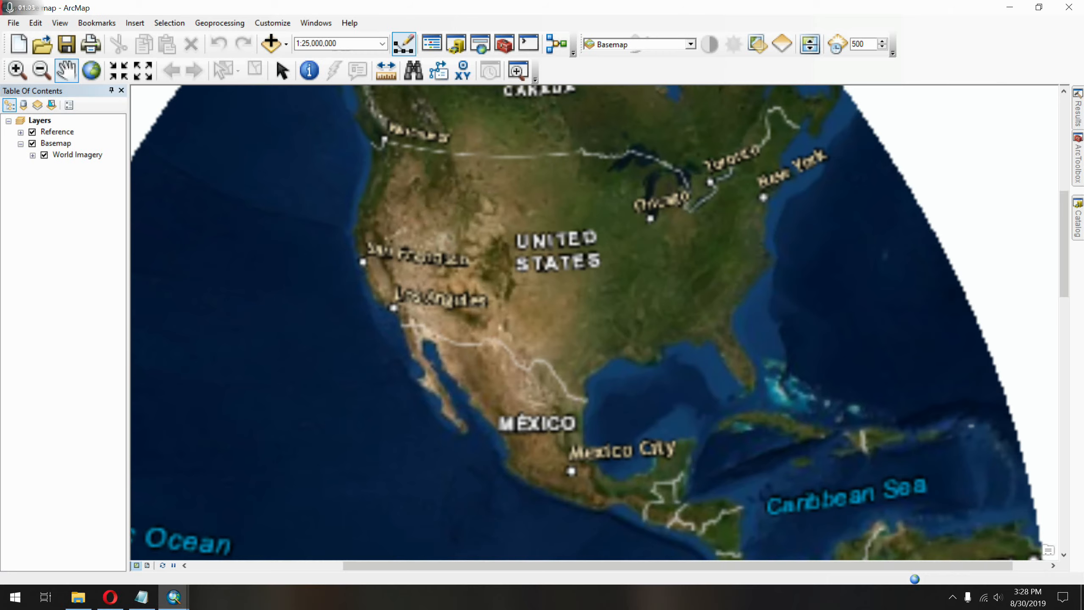
# Bring the Green Mountain foothills west of Denver into view at 1:30,000 and turn off the Reference layer.
pyautogui.scroll(-5, 573, 306)
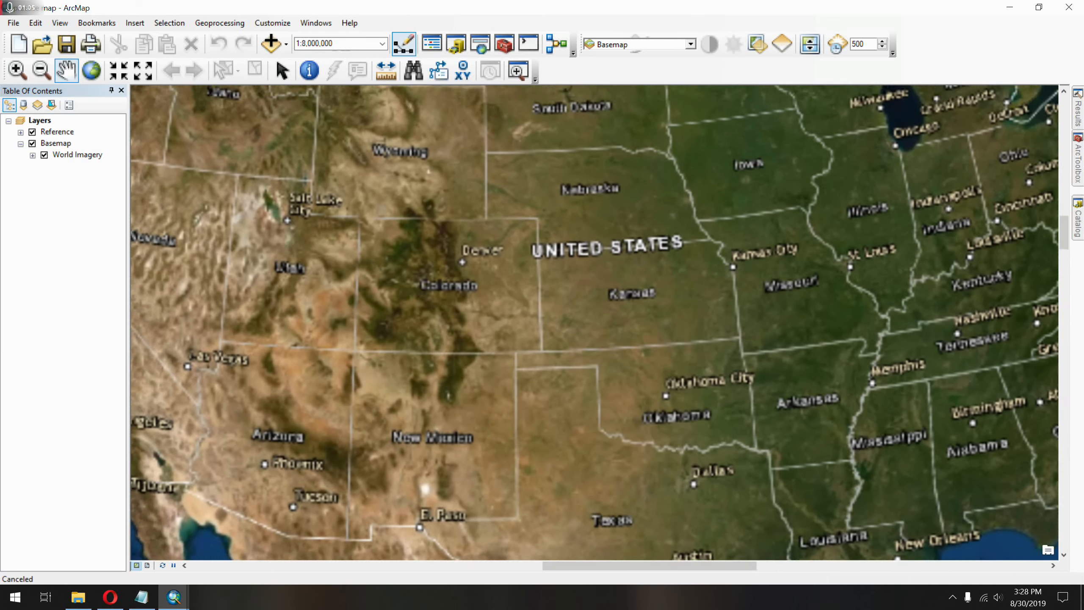
pyautogui.scroll(-5, 507, 312)
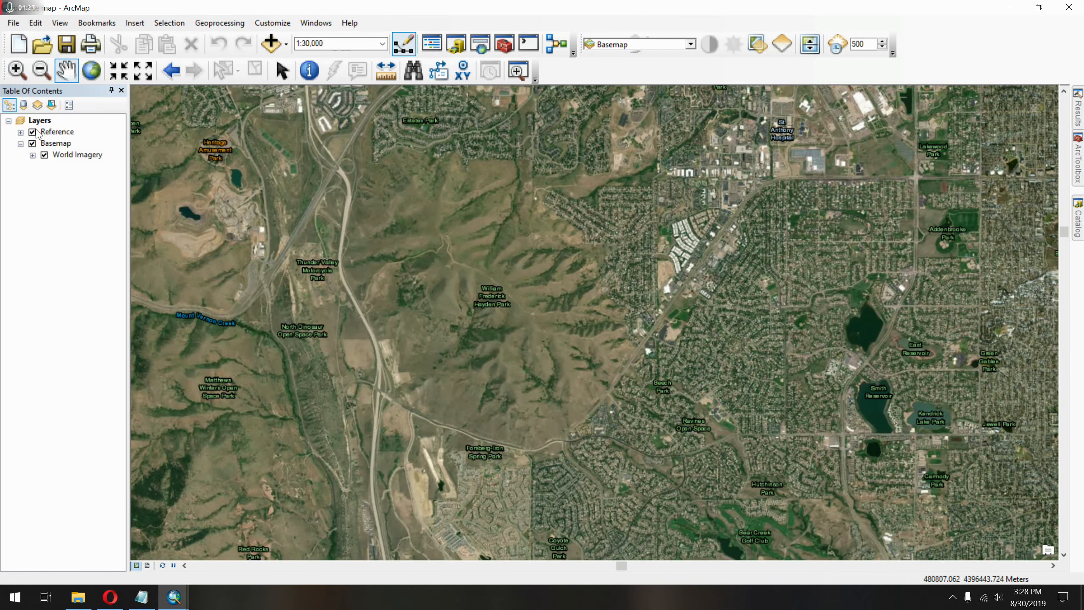
pyautogui.click(33, 132)
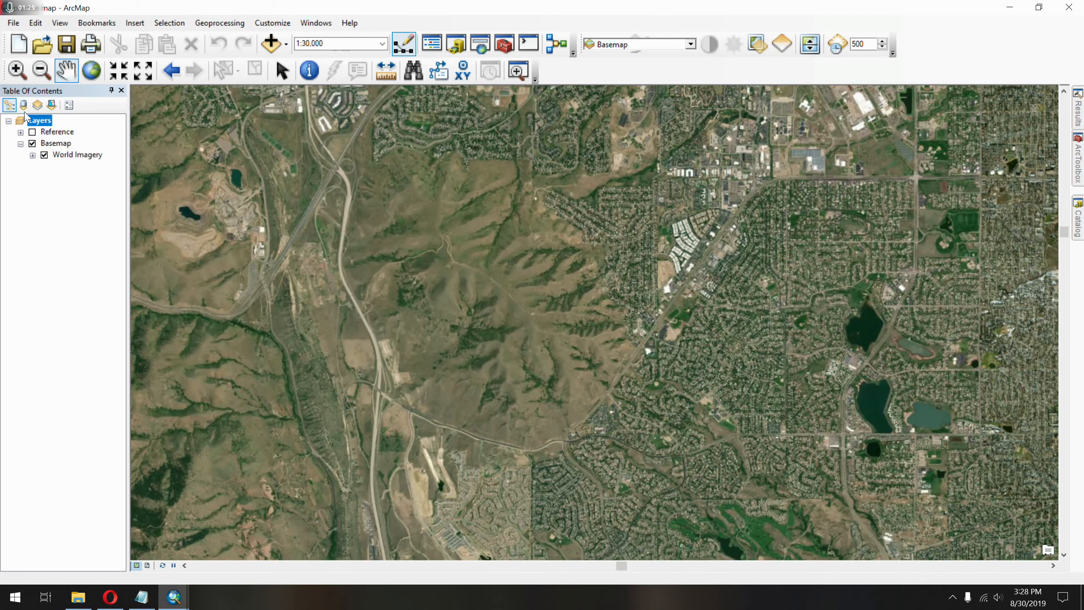
pyautogui.click(18, 74)
pyautogui.moveTo(482, 273); pyautogui.dragTo(552, 289)
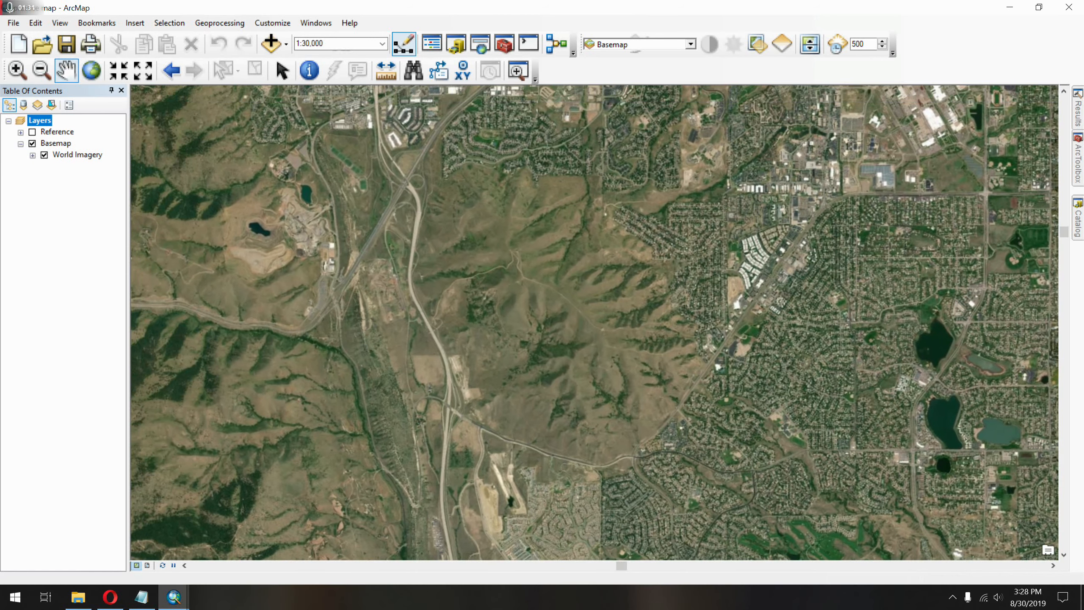
# Set the Basemap layer's scale range so it is not shown when zoomed out beyond 1:100,000.
pyautogui.click(64, 144)
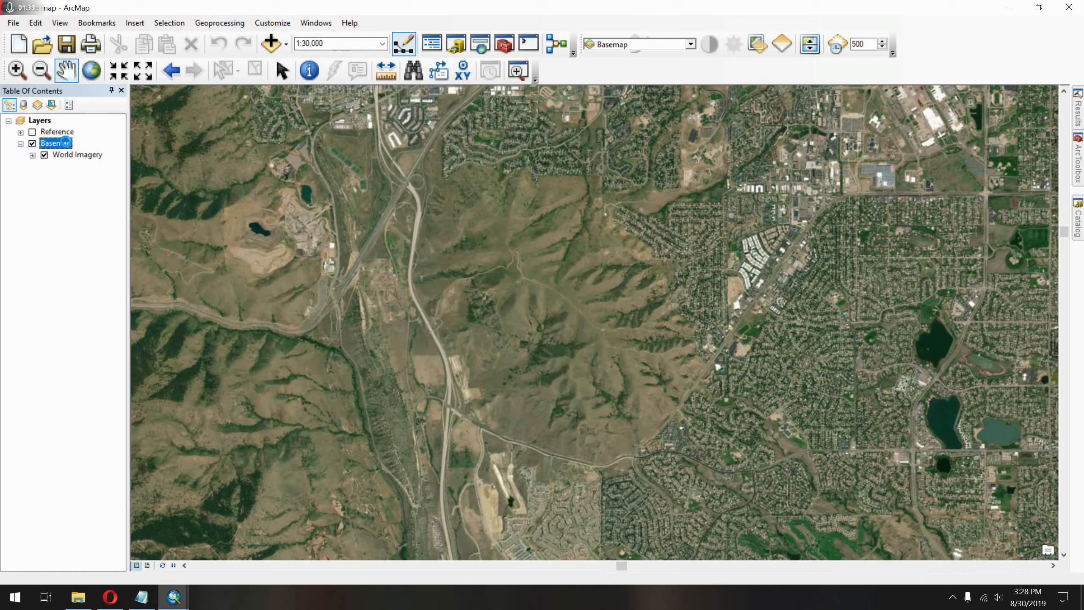
pyautogui.rightClick(65, 144)
pyautogui.click(137, 343)
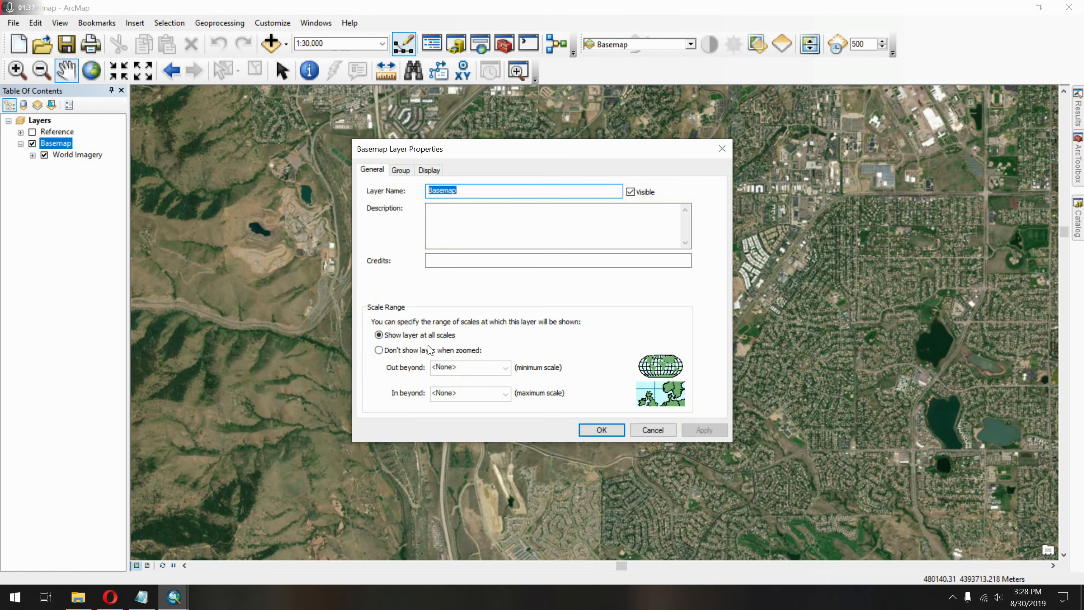
pyautogui.click(429, 351)
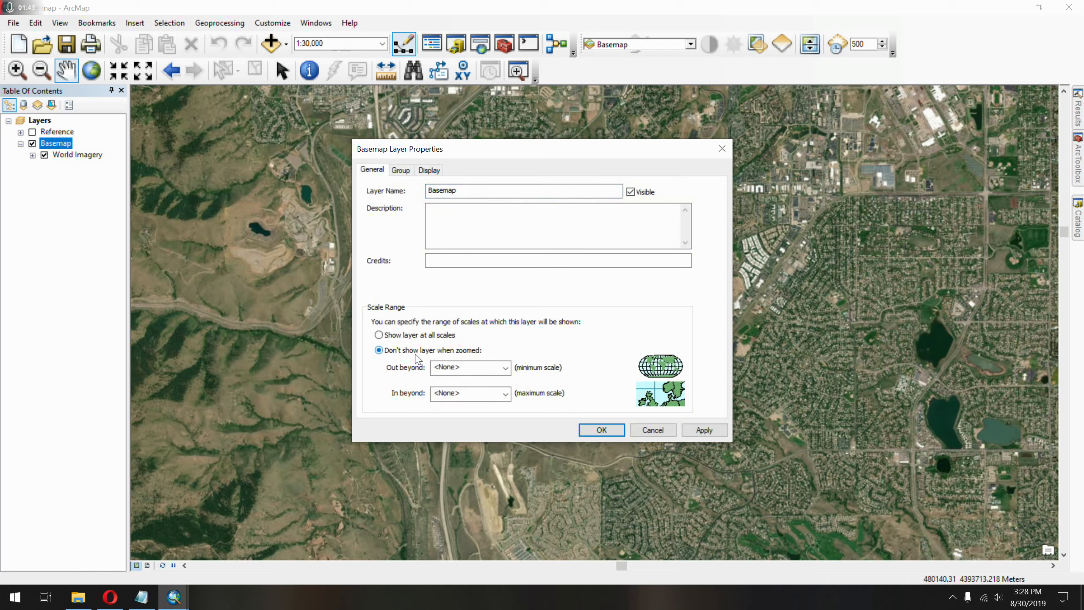
pyautogui.click(475, 366)
pyautogui.click(505, 368)
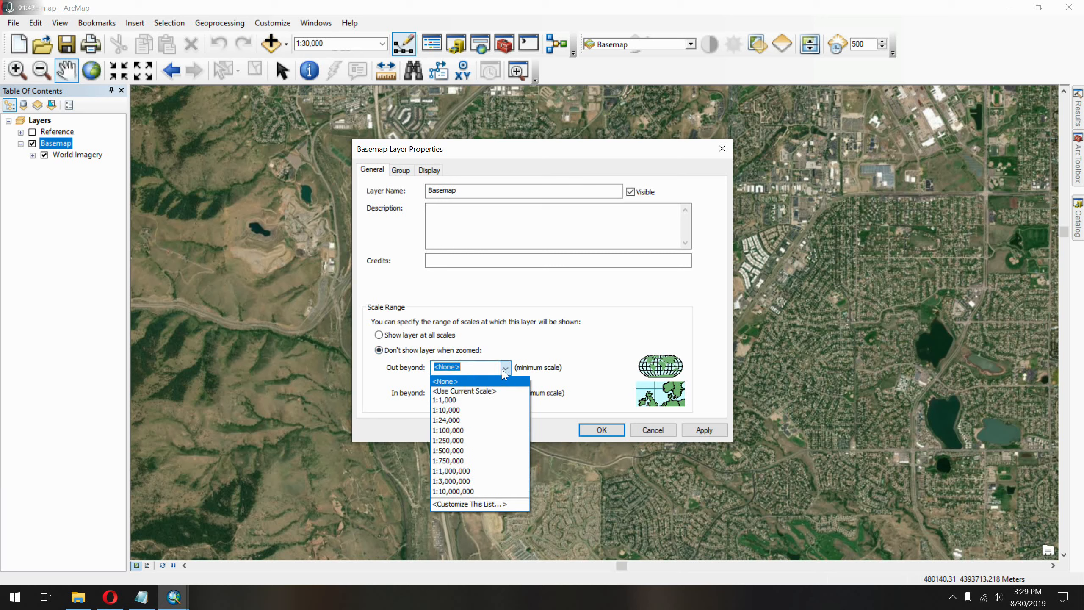
pyautogui.click(512, 431)
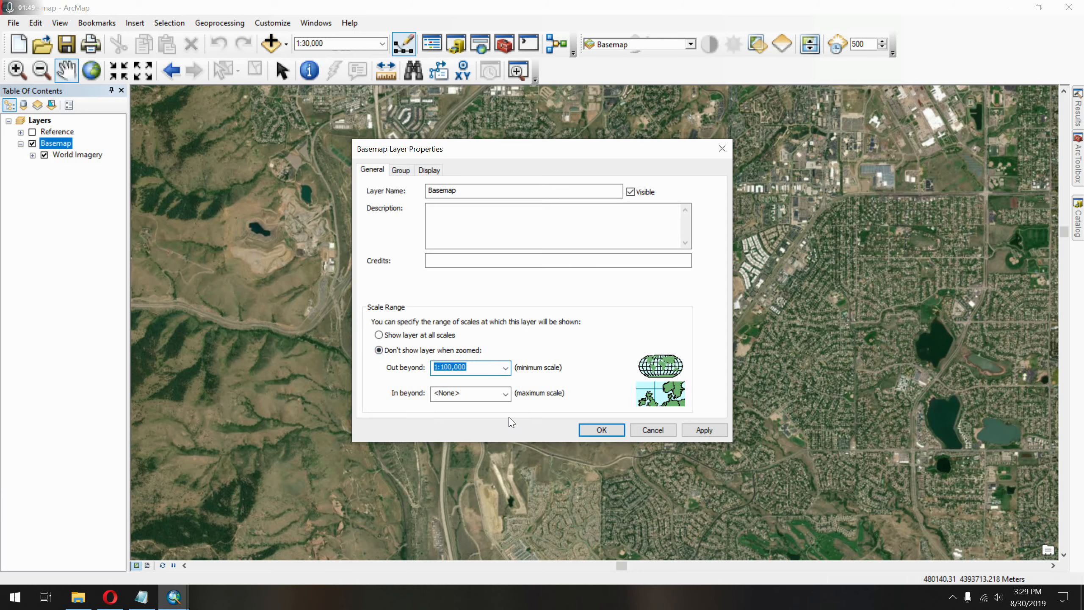
pyautogui.click(689, 430)
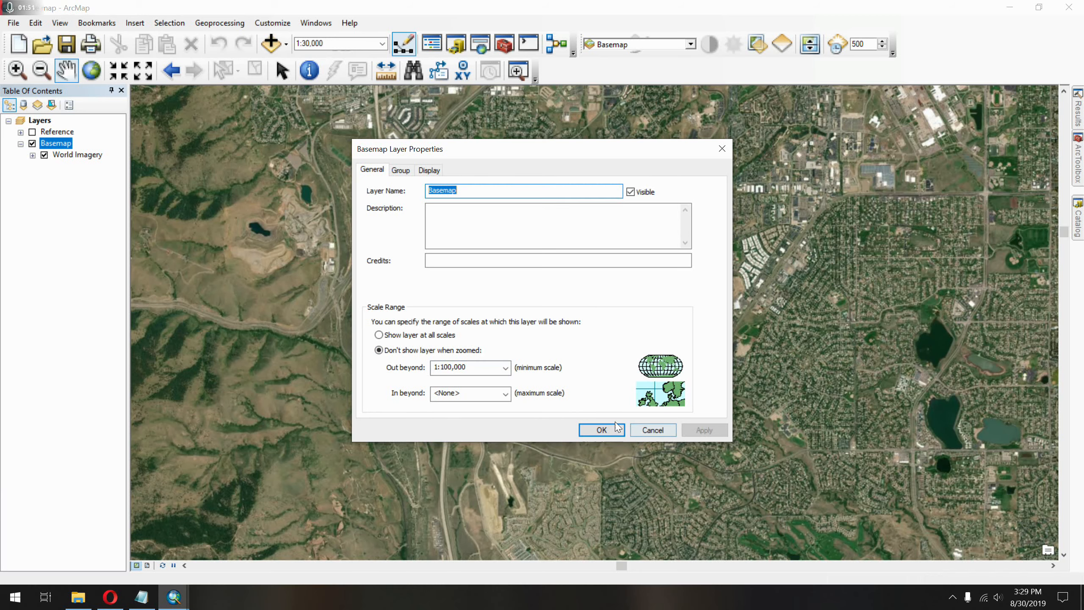
pyautogui.click(602, 429)
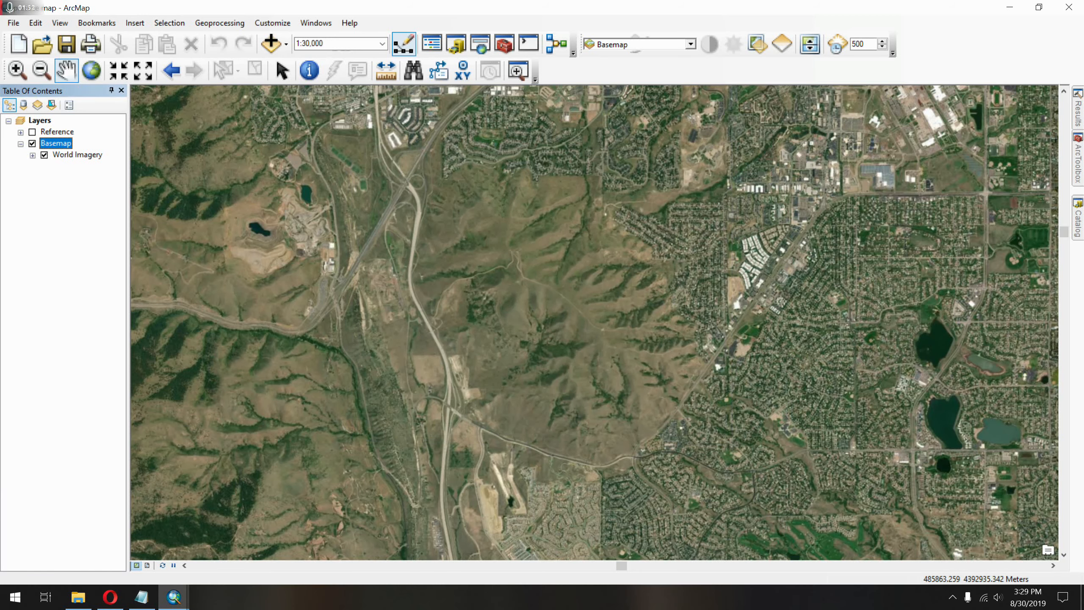
# Check how the basemap displays at scales beyond its 1:100,000 limit and return to the 1:30,000 view.
pyautogui.scroll(-2, 601, 415)
pyautogui.scroll(3, 602, 371)
pyautogui.scroll(4, 595, 321)
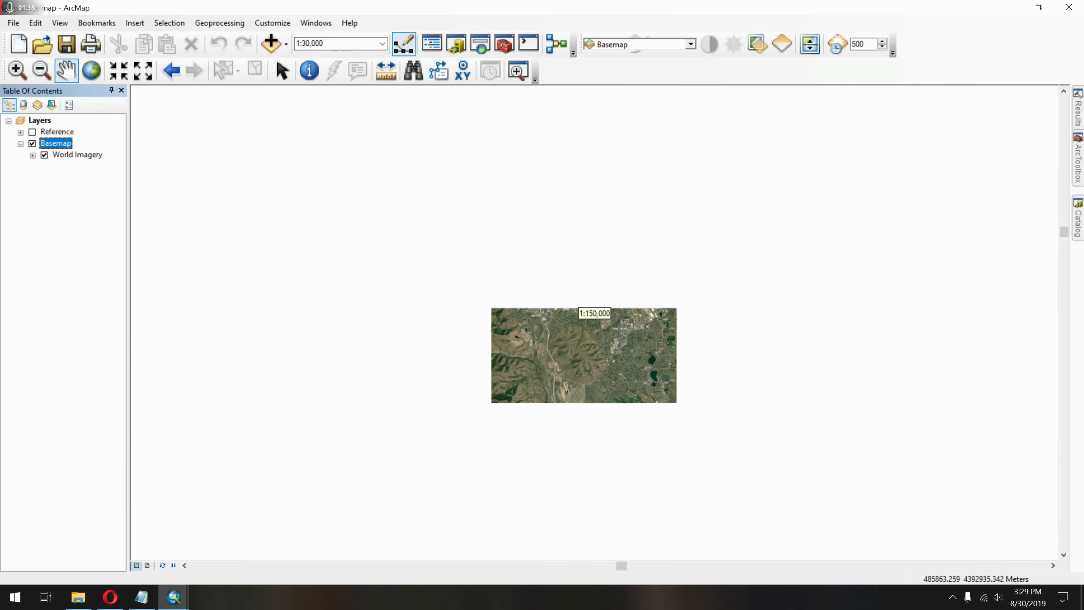
pyautogui.scroll(-4, 595, 319)
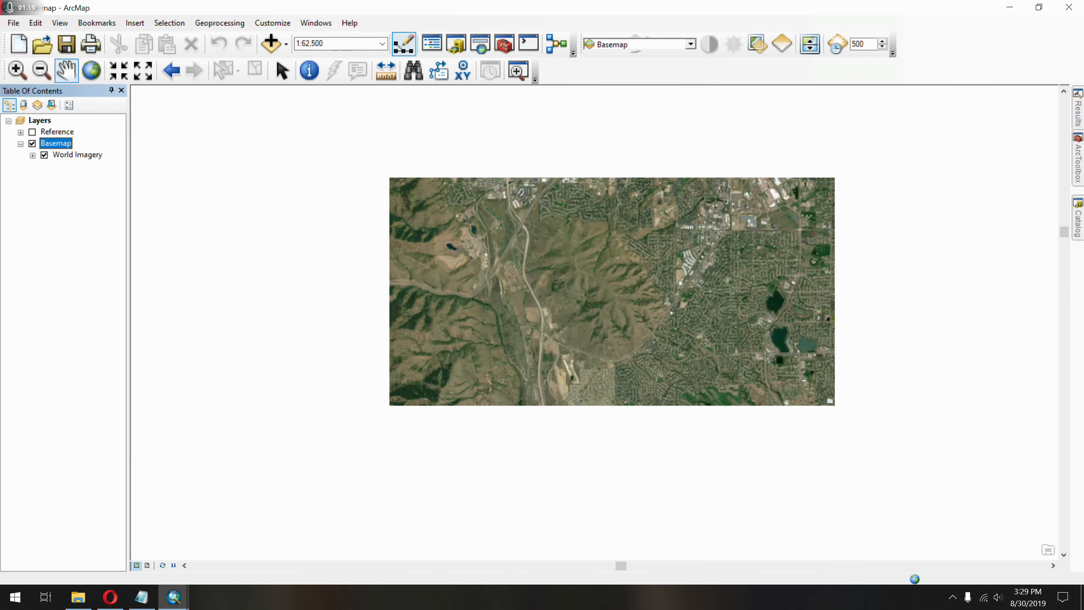
pyautogui.scroll(-4, 595, 318)
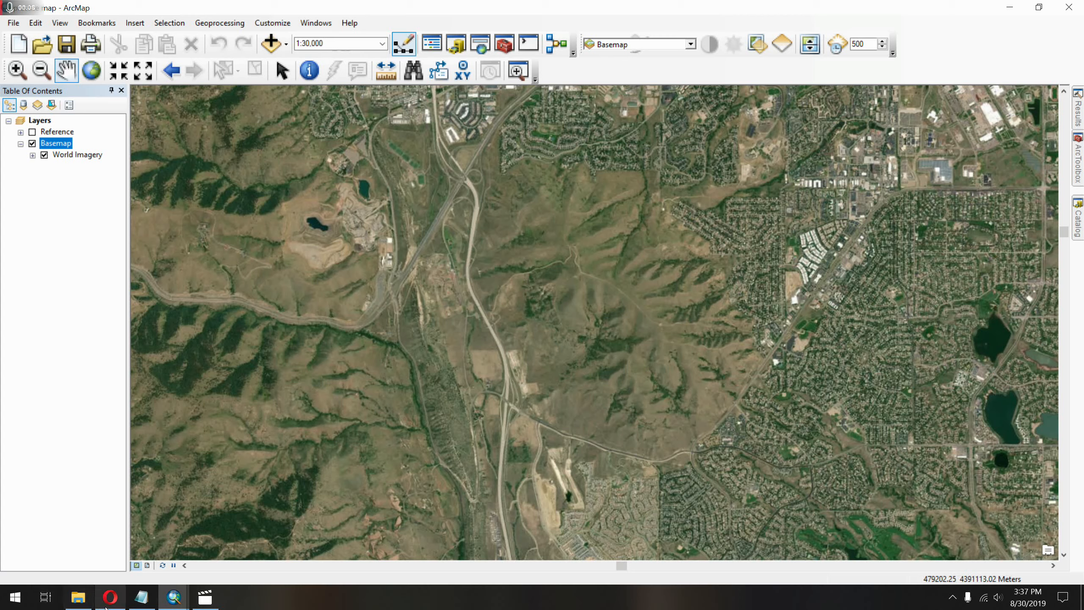
# Switch to the browser and reload the USGS TNM Download page.
pyautogui.moveTo(107, 591)
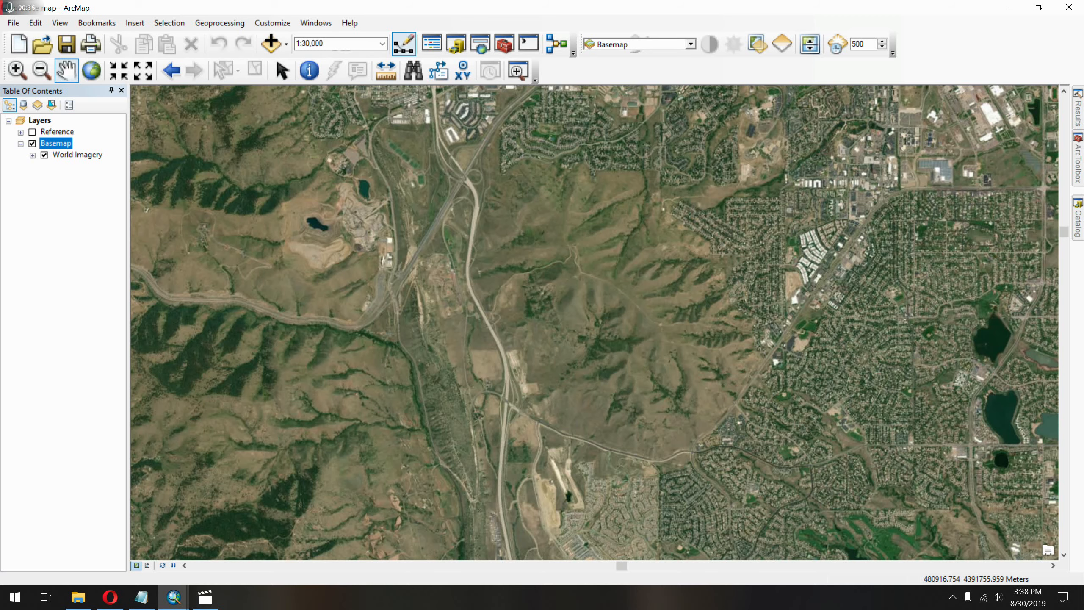
pyautogui.click(110, 598)
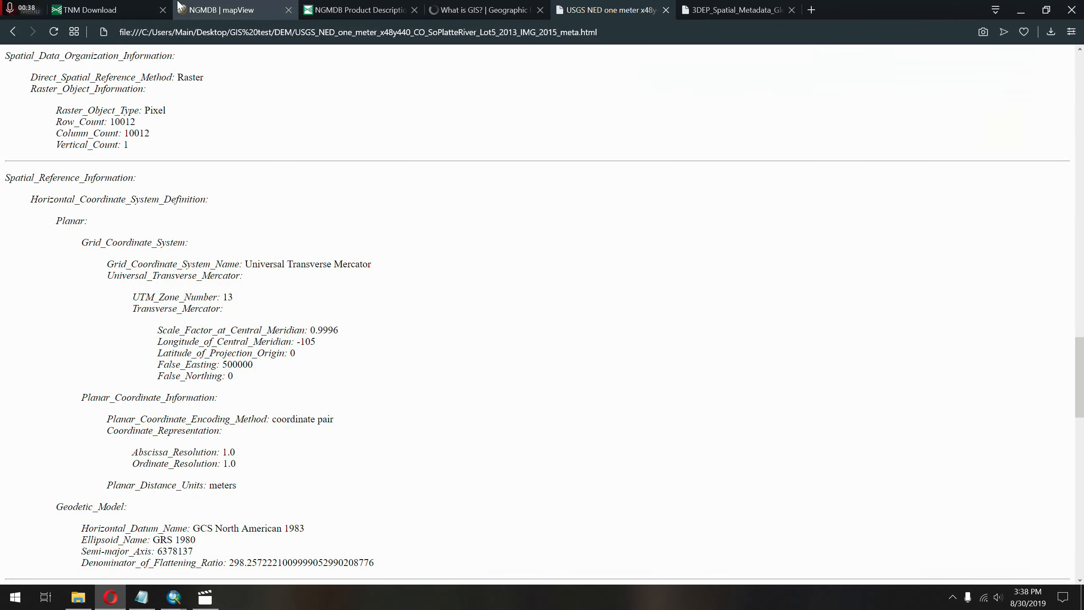
pyautogui.click(134, 5)
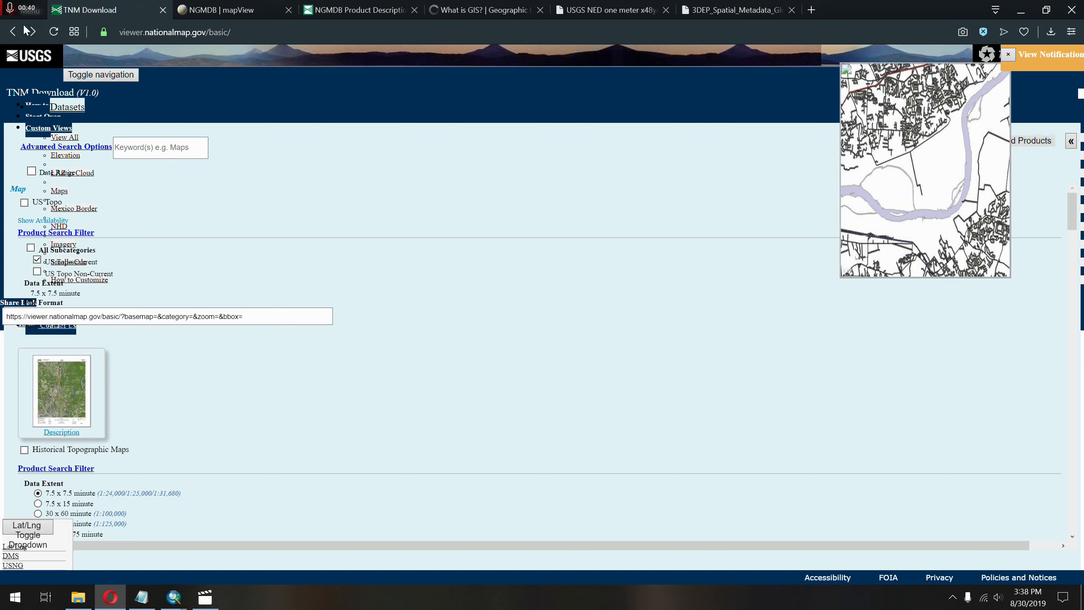
pyautogui.click(54, 25)
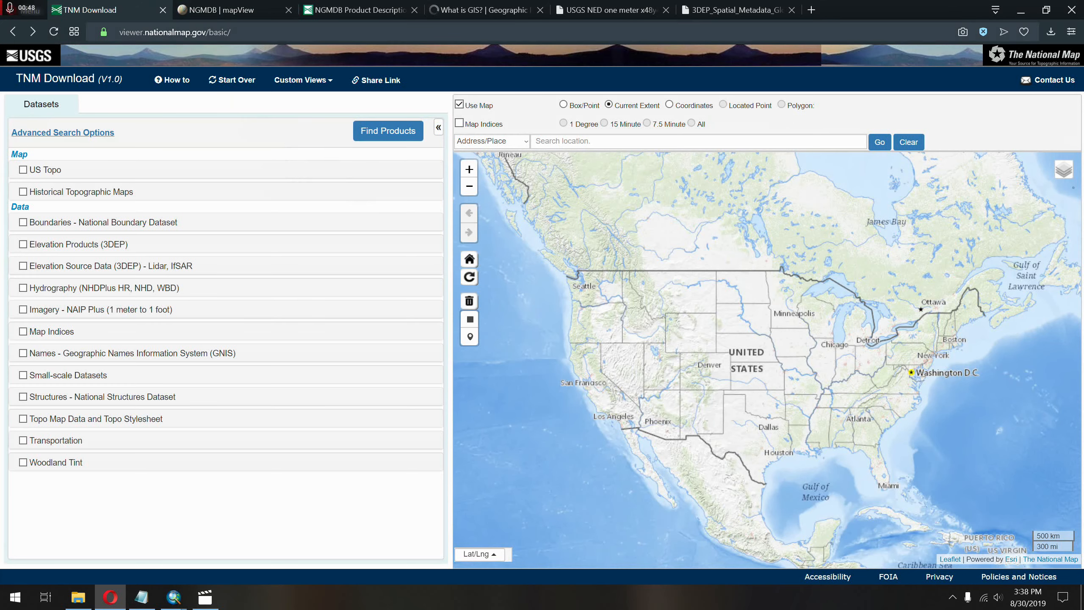
# Locate the Green Mountain area between Golden, Morrison and Lakewood, Colorado, on the TNM Download map.
pyautogui.scroll(4, 684, 384)
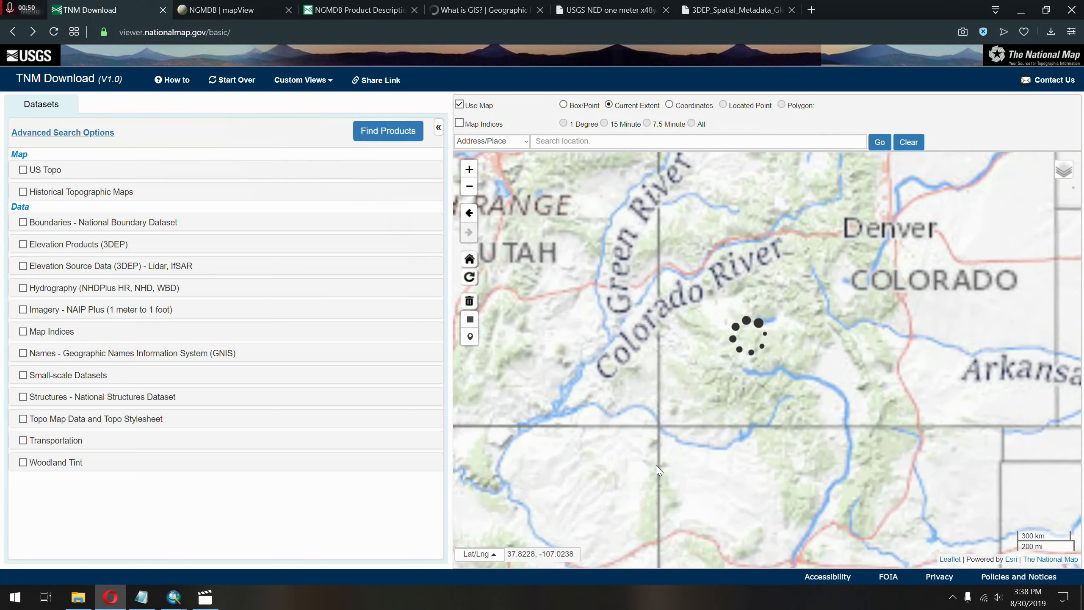
pyautogui.moveTo(843, 218); pyautogui.dragTo(705, 241)
pyautogui.scroll(4, 742, 258)
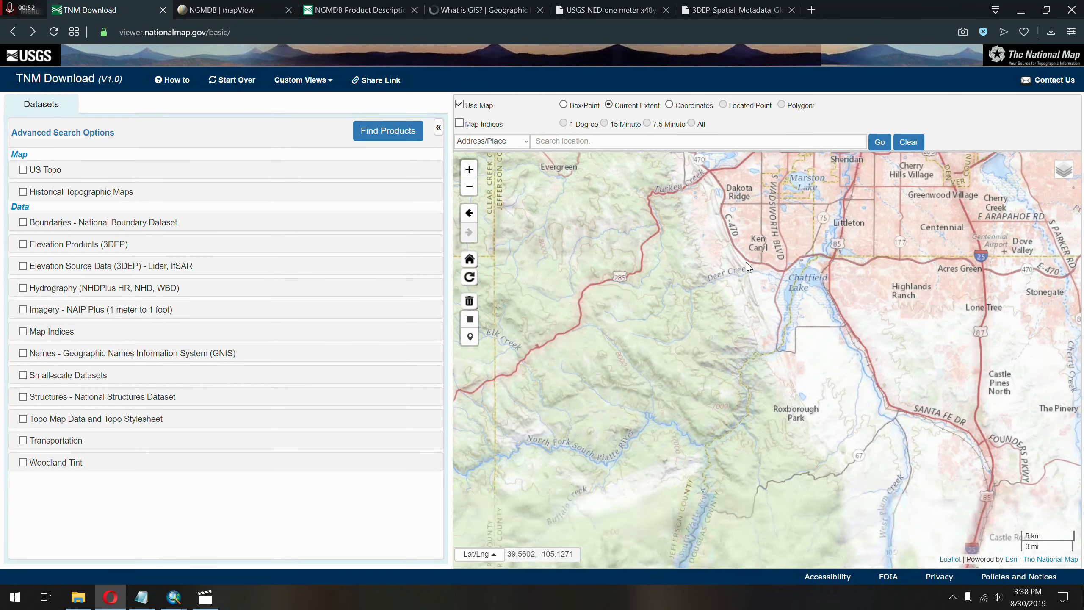
pyautogui.moveTo(785, 229); pyautogui.dragTo(717, 348)
pyautogui.scroll(1, 712, 341)
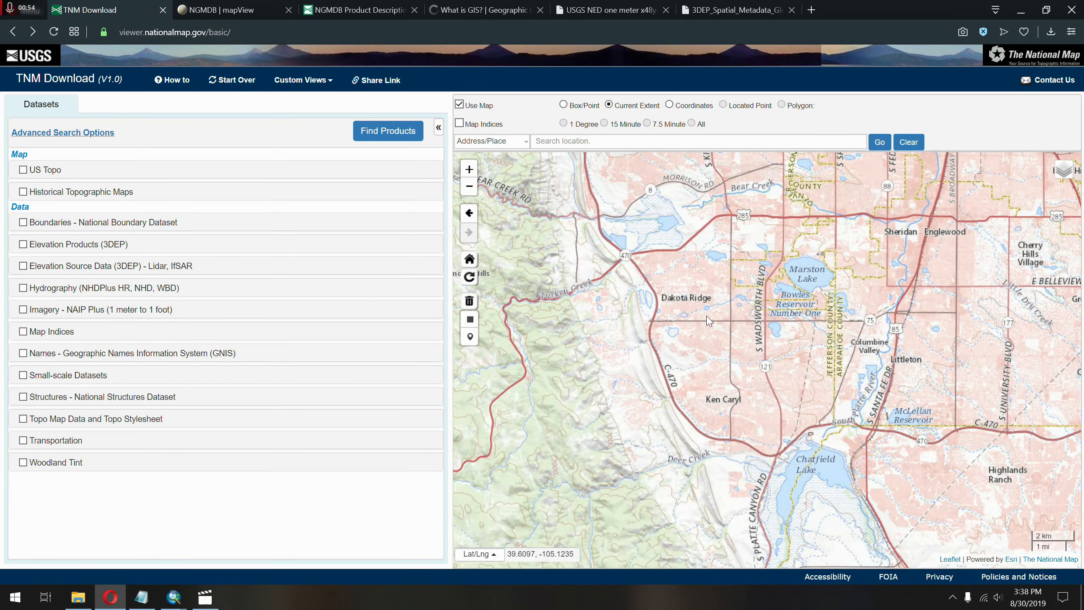
pyautogui.moveTo(688, 223); pyautogui.dragTo(738, 370)
pyautogui.moveTo(585, 188); pyautogui.dragTo(619, 315)
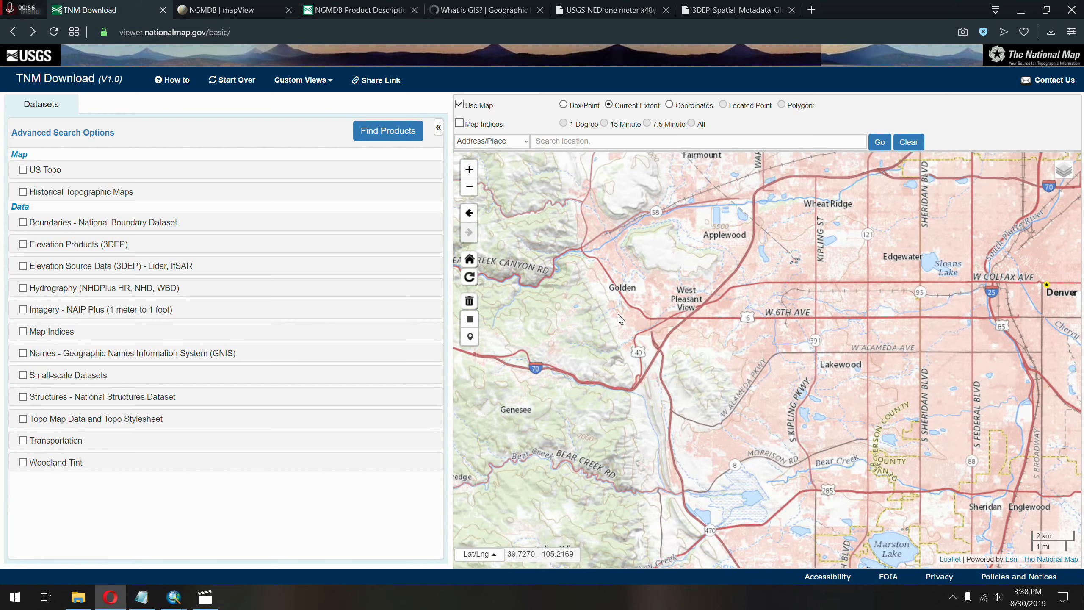
pyautogui.scroll(1, 618, 308)
pyautogui.moveTo(754, 408); pyautogui.dragTo(626, 265)
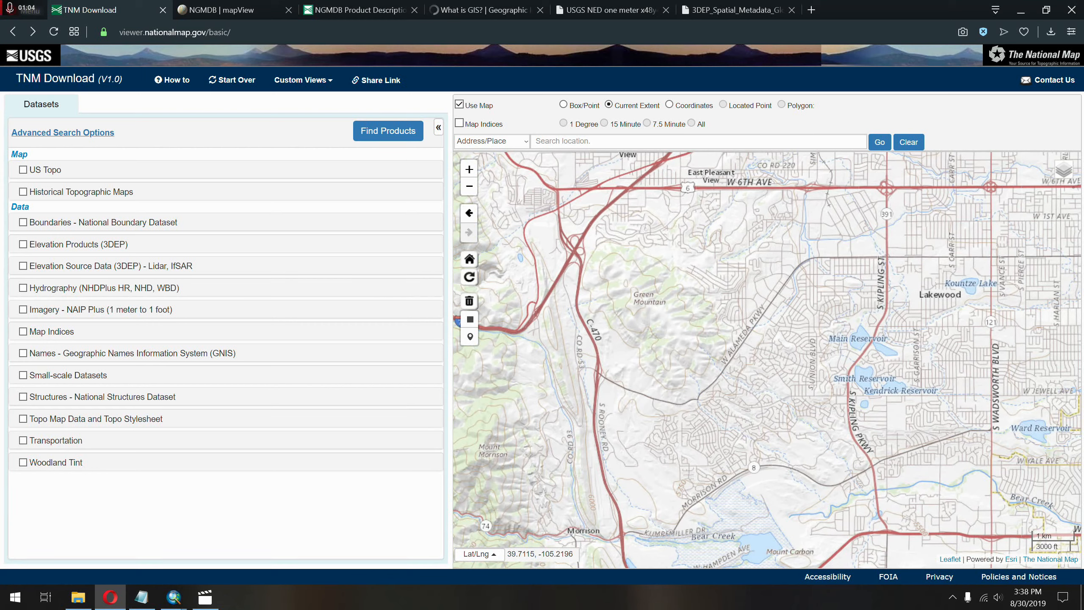
# Select Elevation Products (3DEP) as the dataset, with 1 meter DEM as the only subcategory instead of 1/3 arc-second DEM.
pyautogui.moveTo(41, 246)
pyautogui.mouseDown()
pyautogui.moveTo(188, 262)
pyautogui.moveTo(32, 265)
pyautogui.mouseUp()
pyautogui.click(207, 268)
pyautogui.click(213, 253)
pyautogui.click(22, 244)
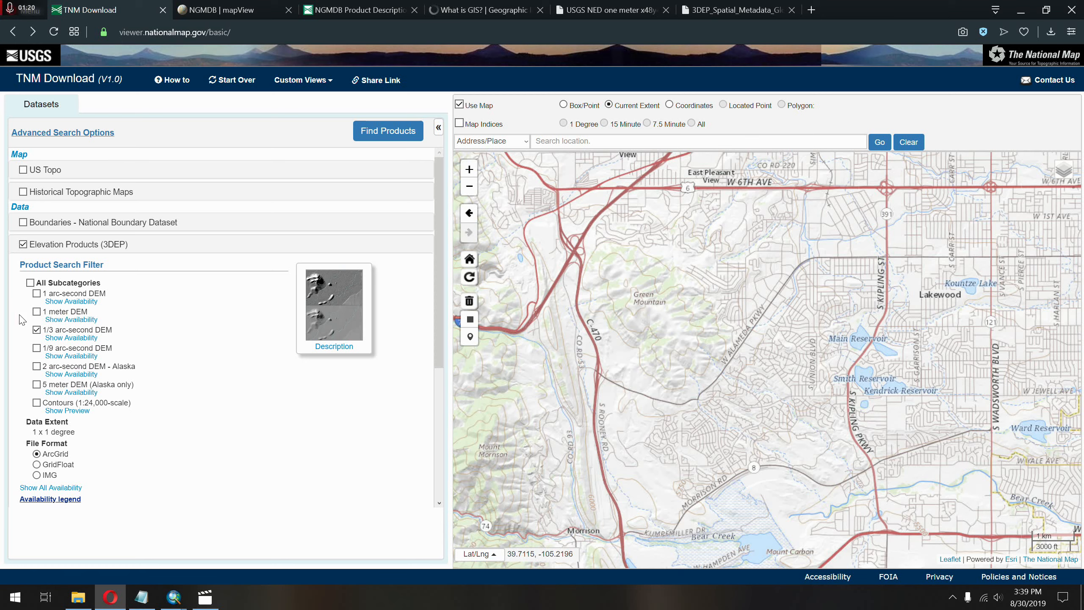
pyautogui.click(37, 330)
pyautogui.click(37, 312)
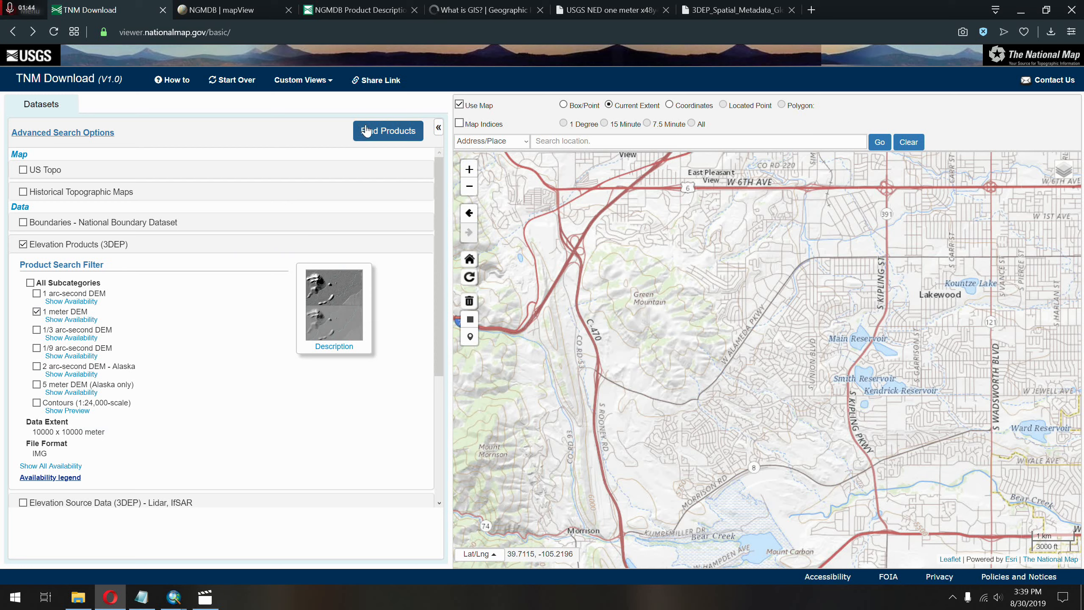
# Define a Box/Point search area around Green Mountain and C-470, and find the available elevation products for it.
pyautogui.click(563, 104)
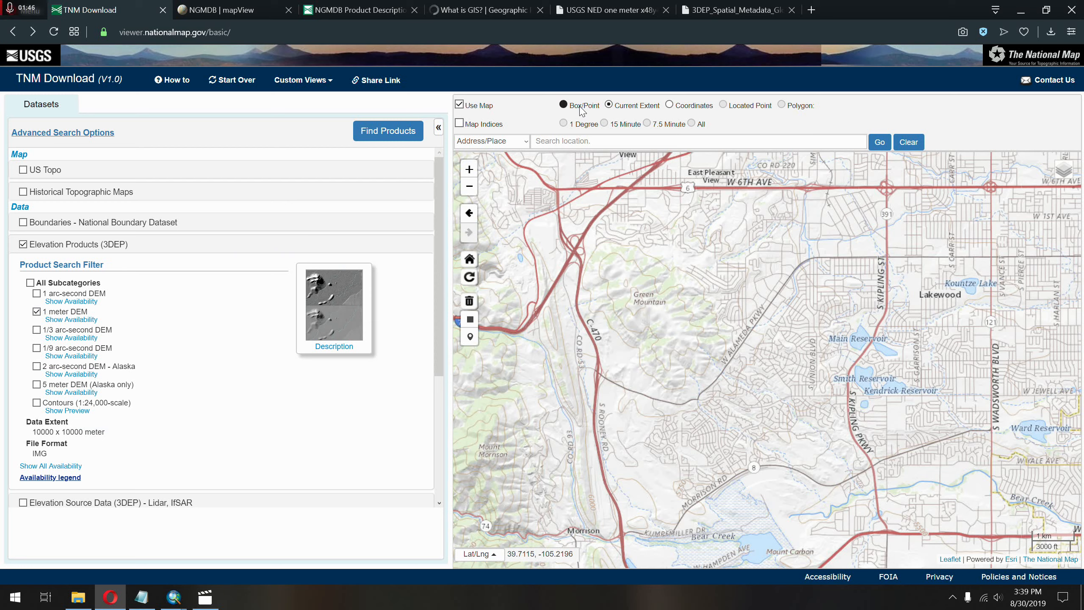
pyautogui.moveTo(540, 219); pyautogui.dragTo(760, 431)
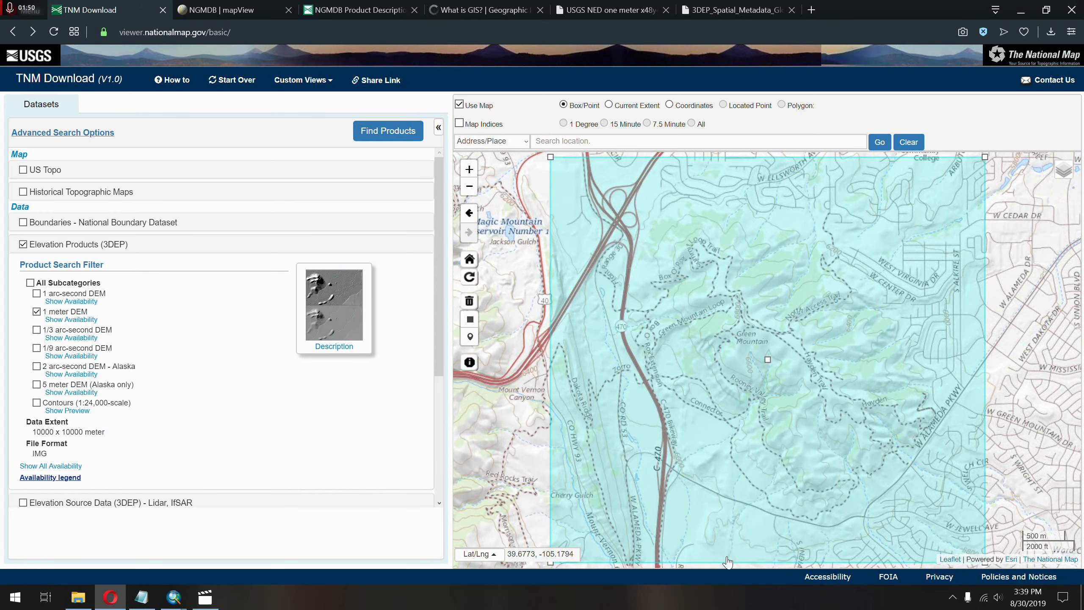
pyautogui.scroll(-1, 688, 382)
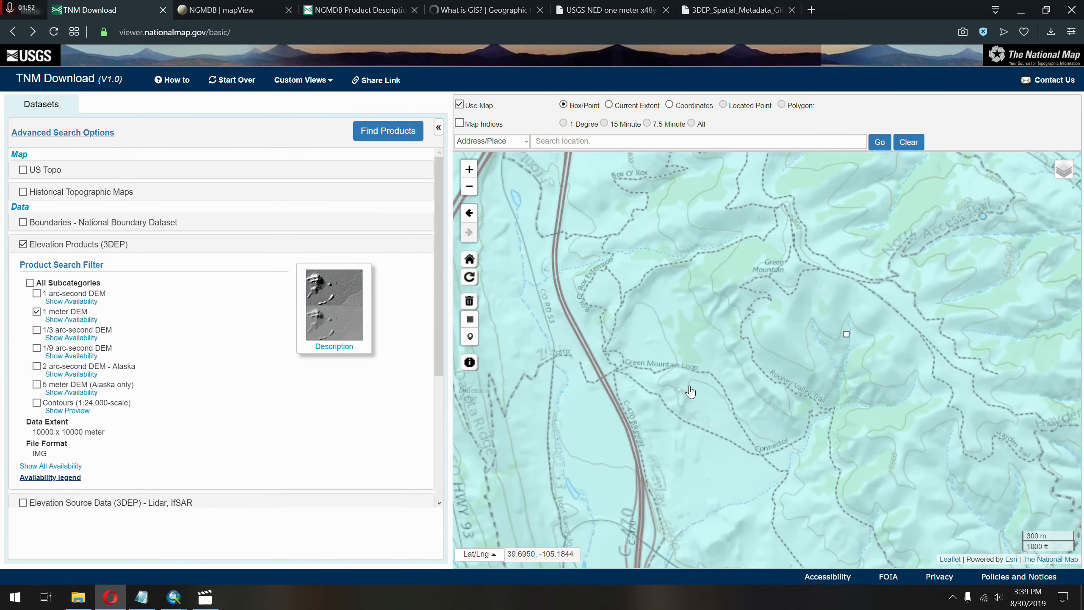
pyautogui.click(397, 136)
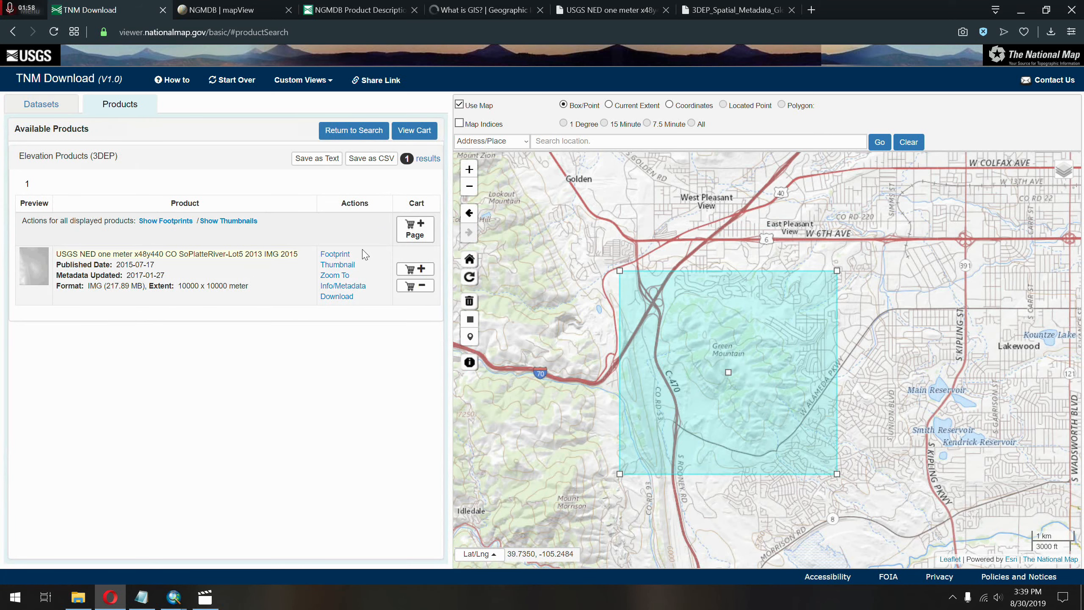
# Show the footprint of the USGS NED one meter x48y440 CO SoPlatteRiver-Lot5 product and download it.
pyautogui.click(339, 257)
pyautogui.scroll(-2, 664, 317)
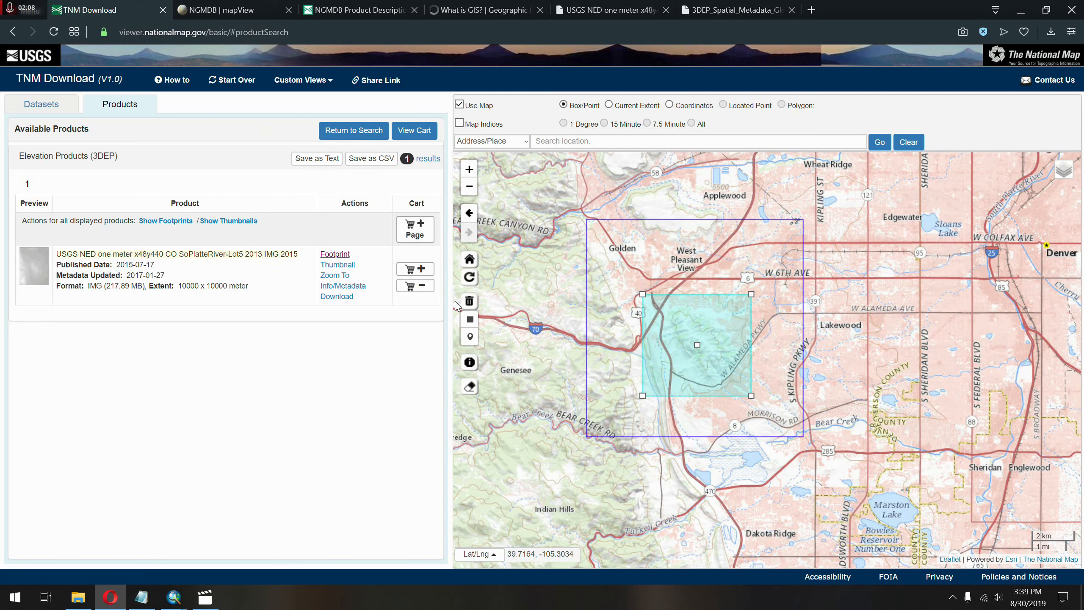
pyautogui.click(336, 296)
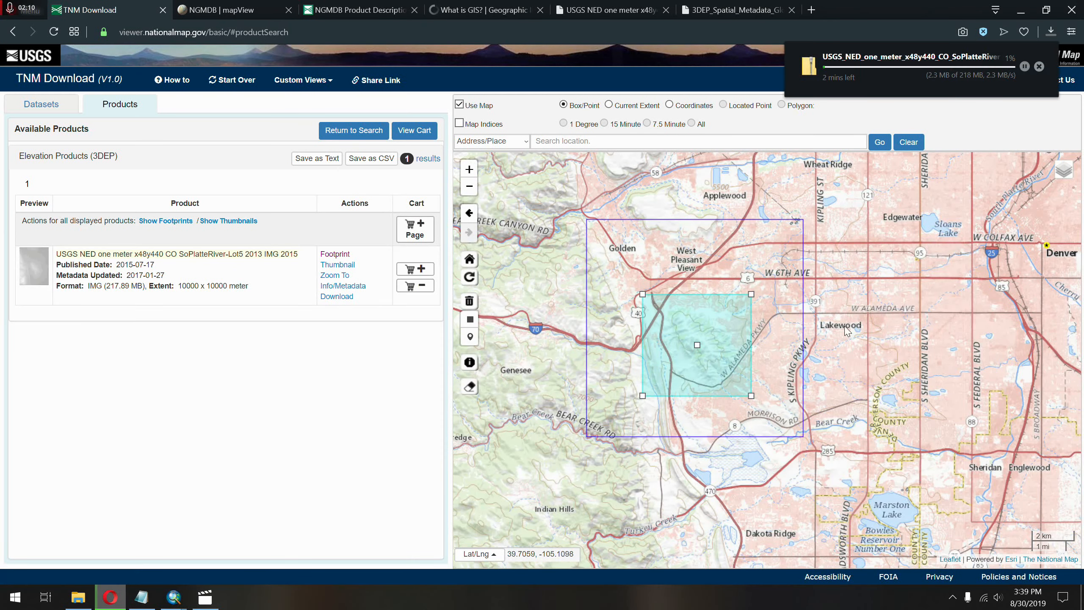
# Switch from the browser to the practice map in ArcMap.
pyautogui.moveTo(142, 597)
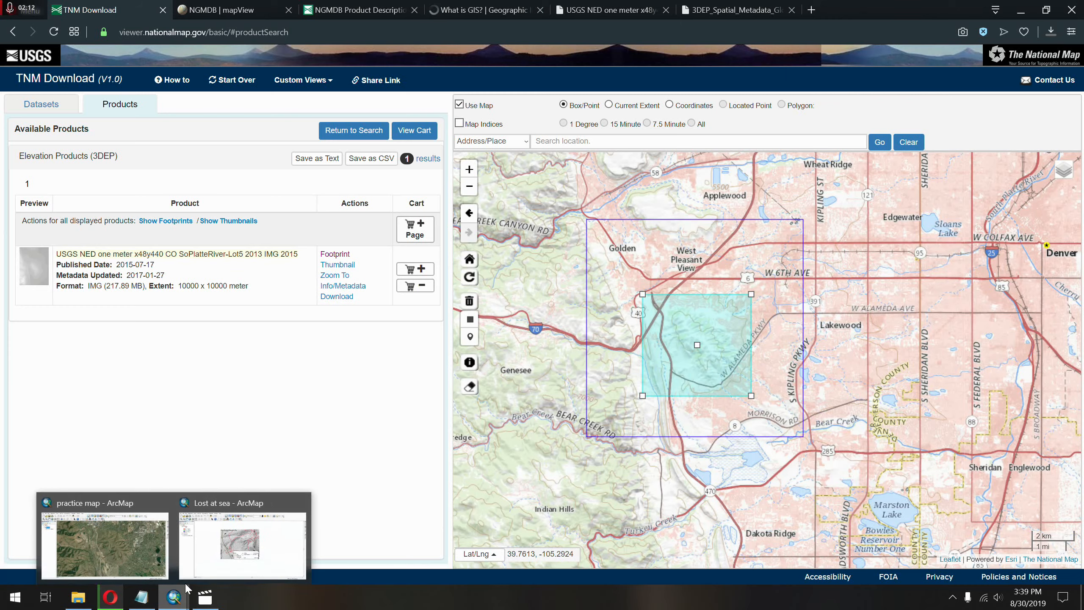
pyautogui.click(130, 540)
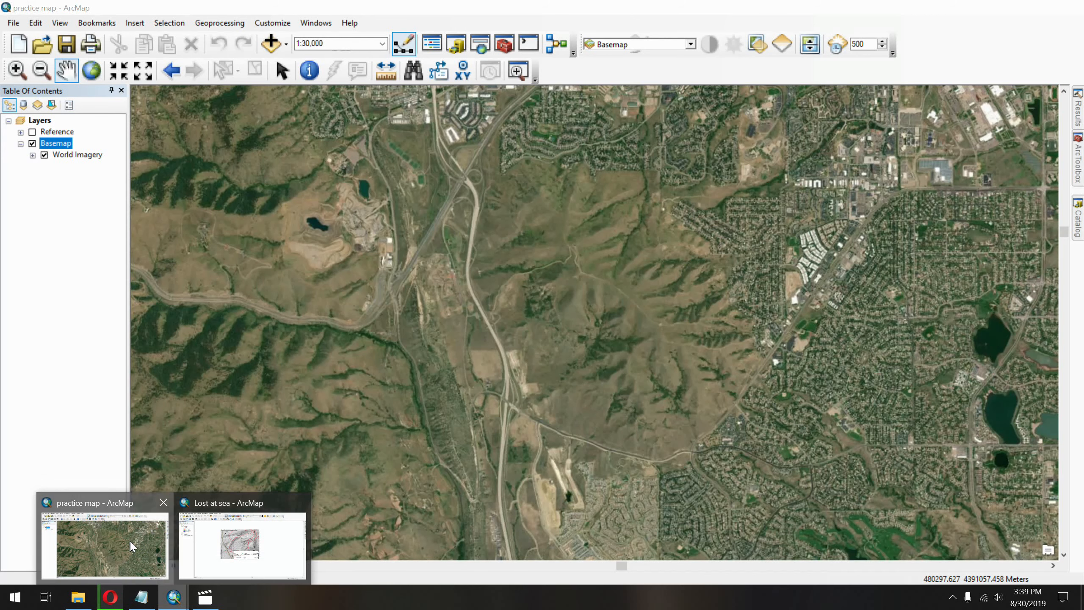
pyautogui.click(264, 39)
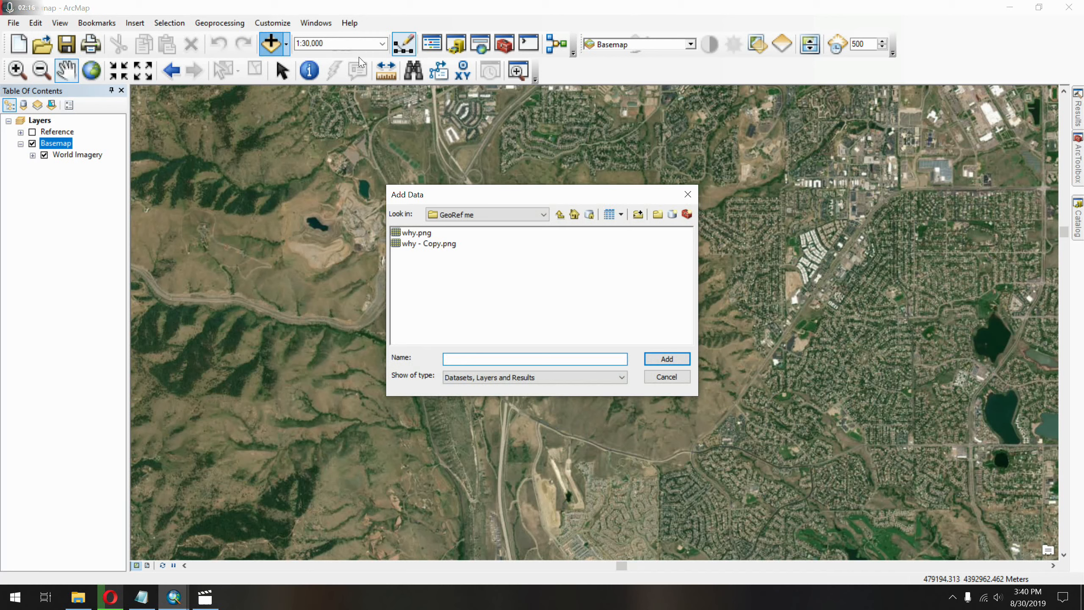
pyautogui.click(561, 213)
pyautogui.click(560, 213)
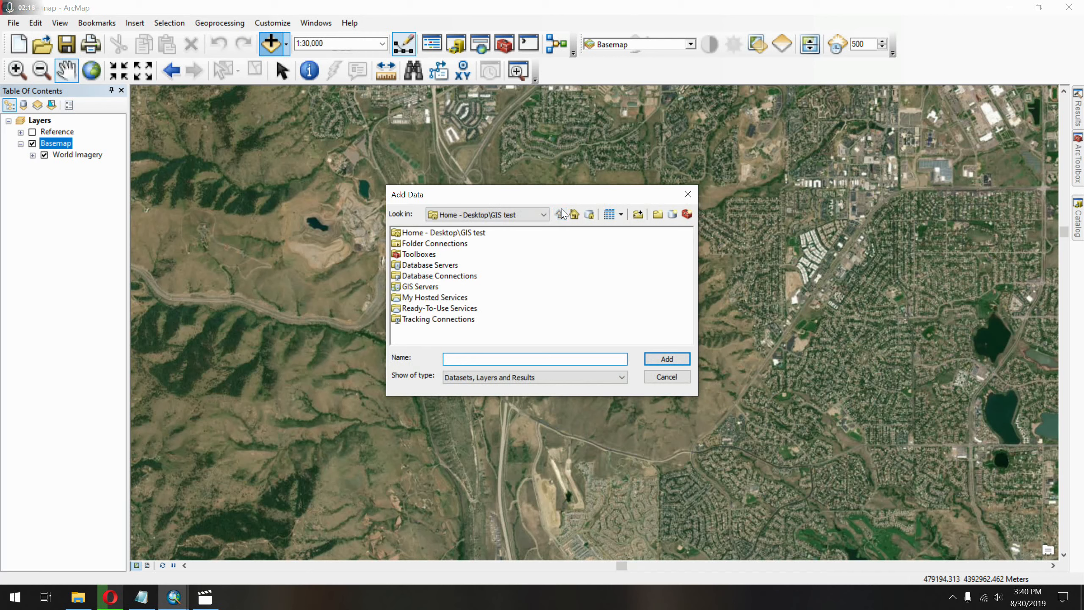
pyautogui.click(685, 194)
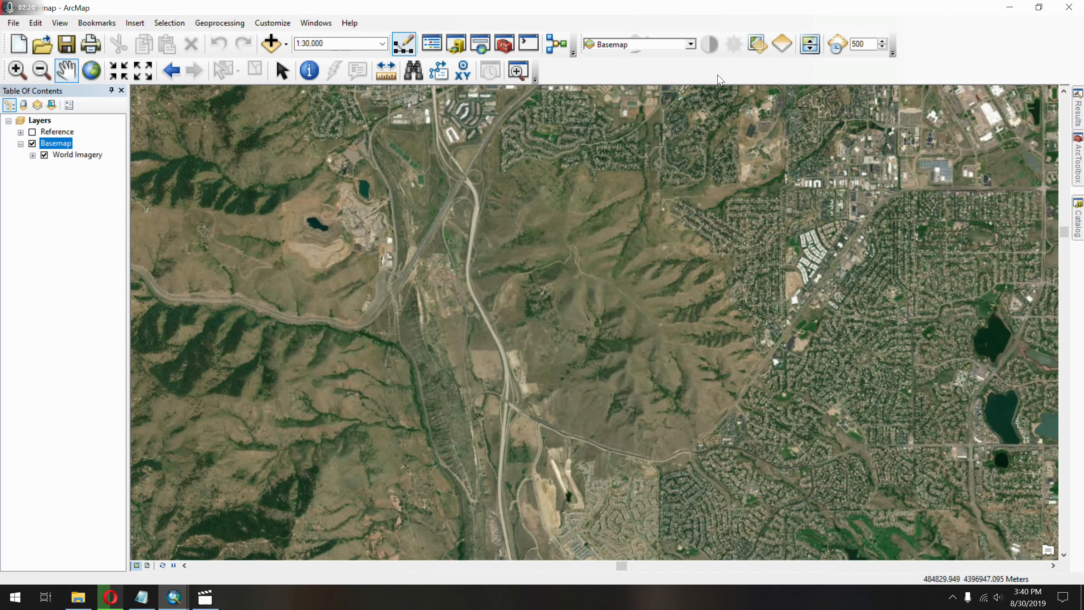
# Start adding data to the map and connect to the GIS test folder on the desktop.
pyautogui.click(286, 44)
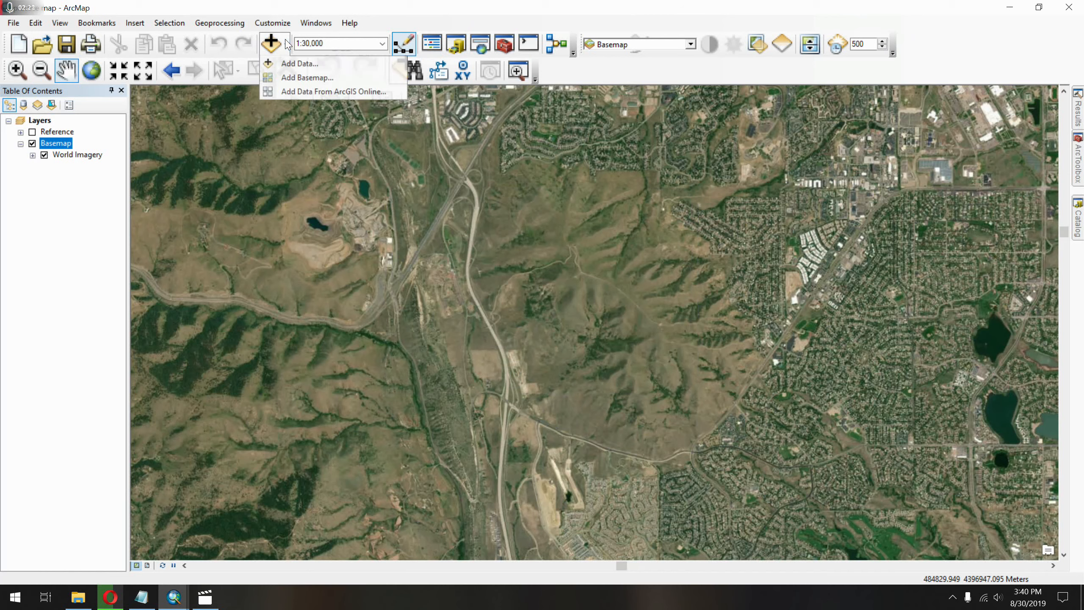
pyautogui.click(318, 66)
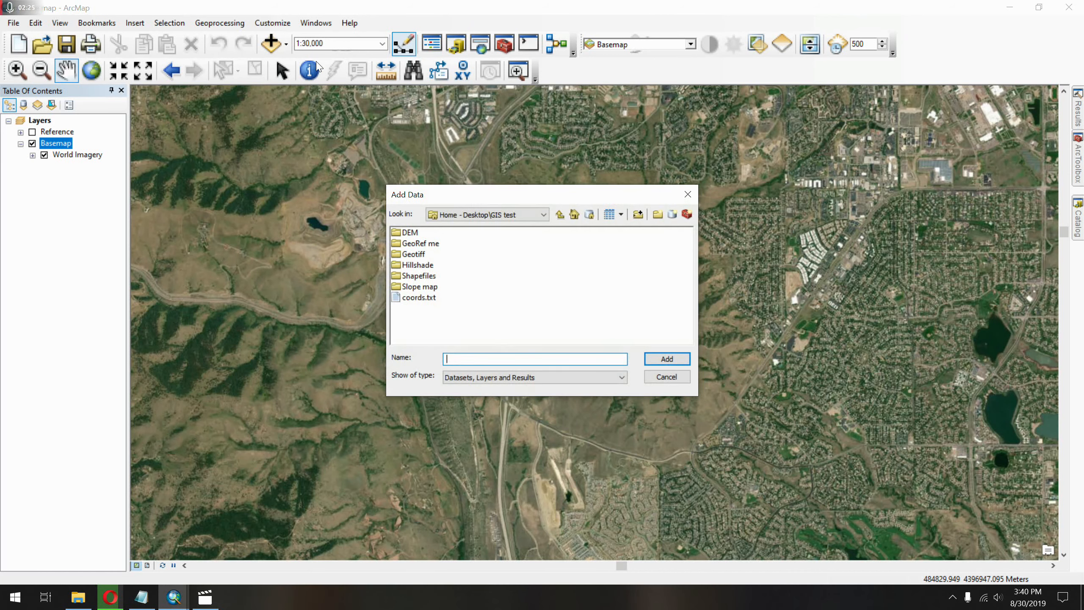
pyautogui.click(556, 214)
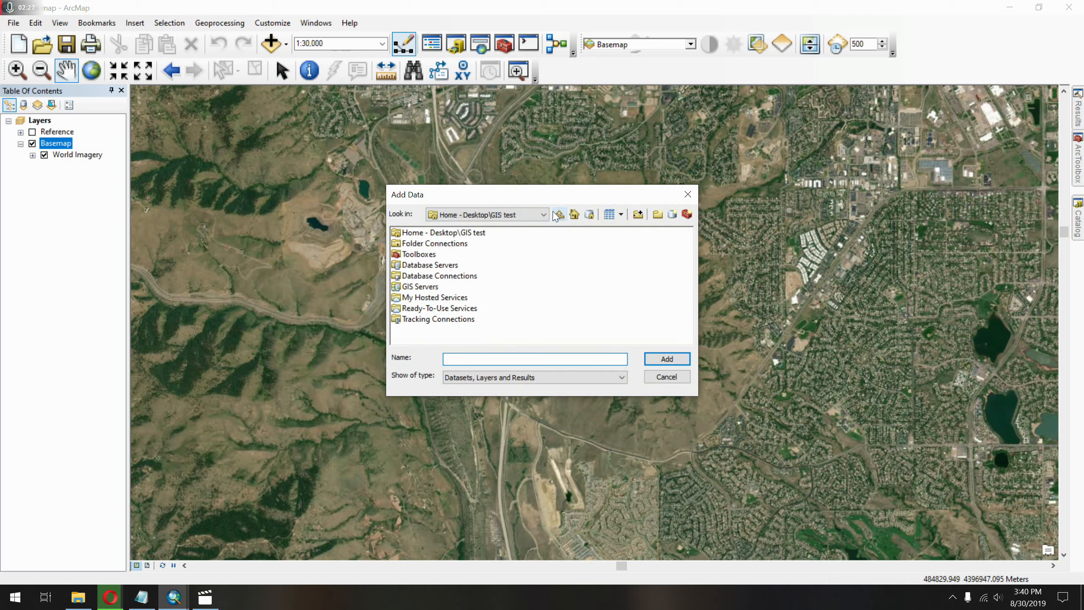
pyautogui.click(638, 214)
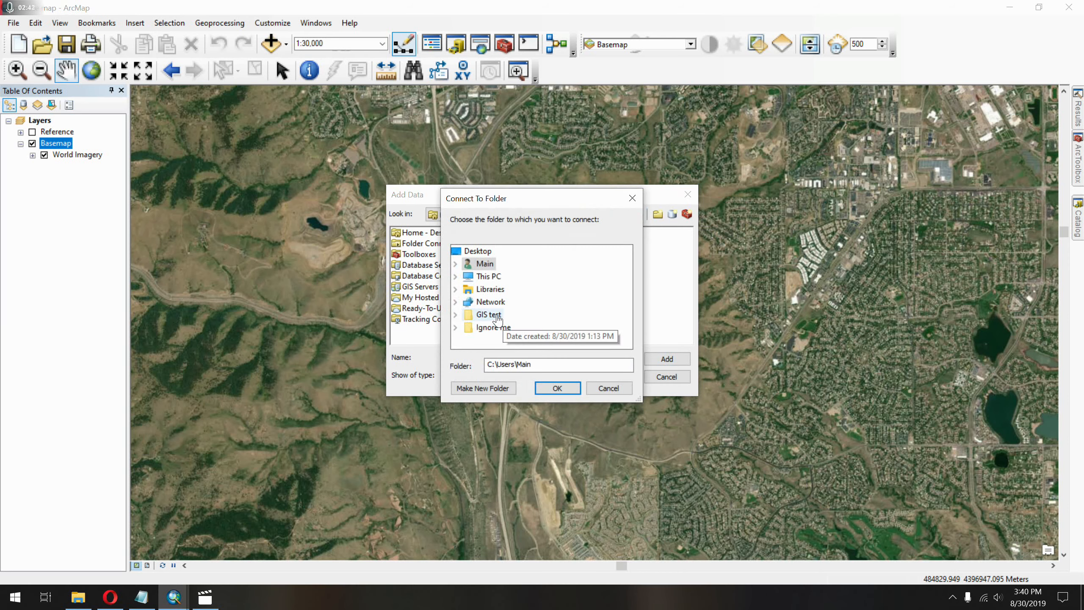
pyautogui.doubleClick(489, 314)
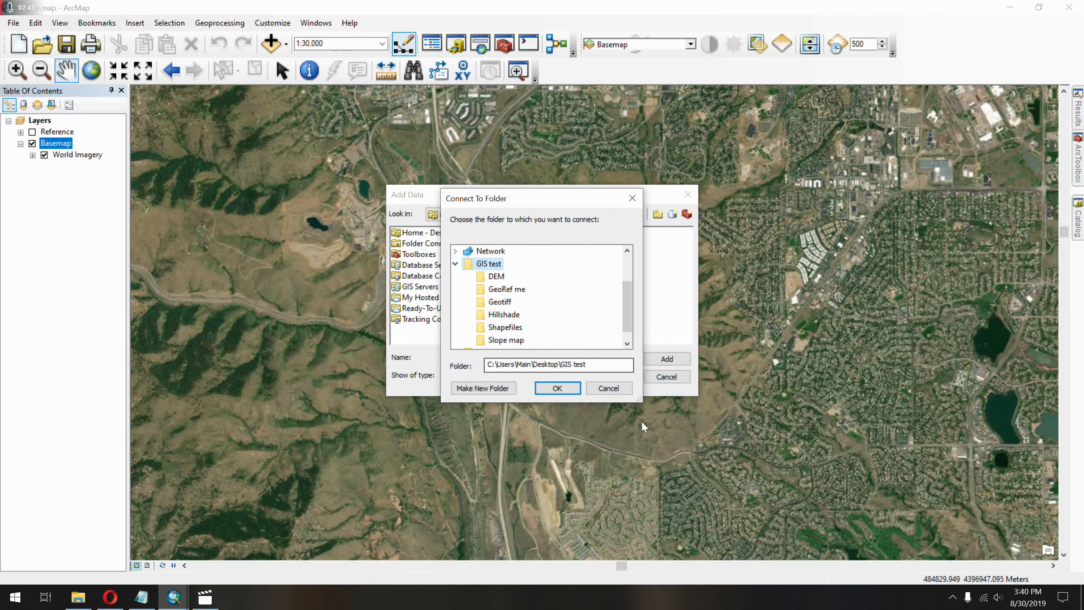
pyautogui.click(557, 388)
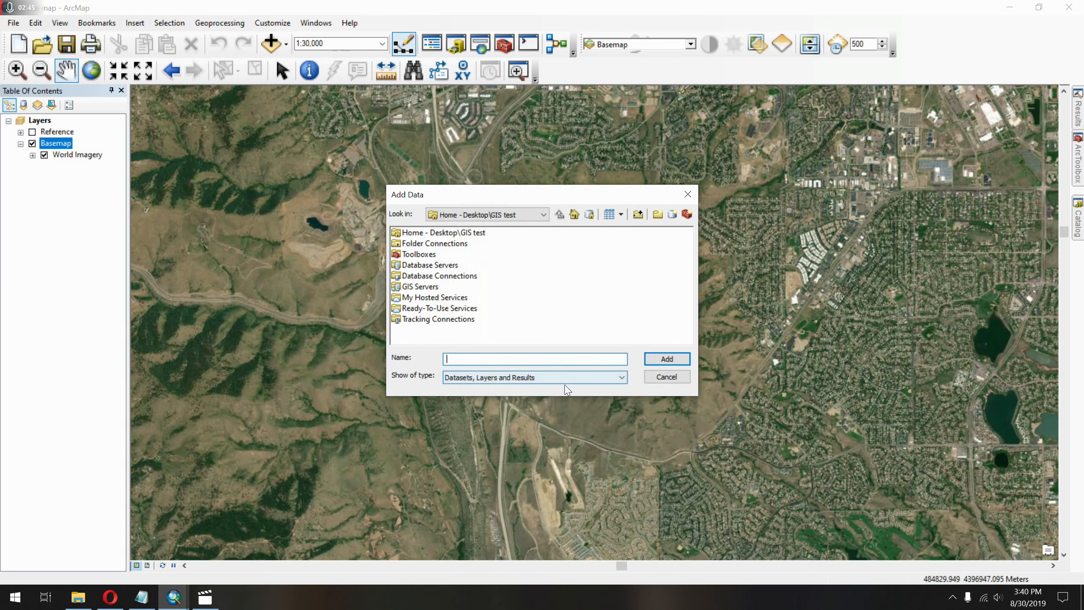
# Add USGS_NED_one_meter_x48y440_CO_SoPlatteRiver_Lot5_2013_IMG_2015.img from the DEM folder inside GIS test to the map.
pyautogui.doubleClick(468, 233)
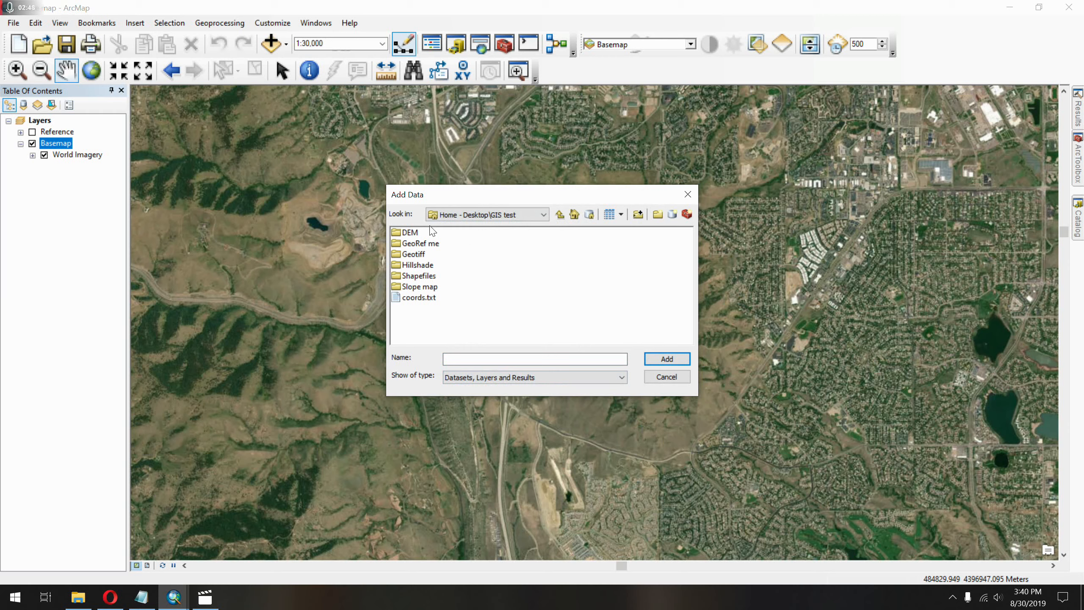
pyautogui.doubleClick(409, 233)
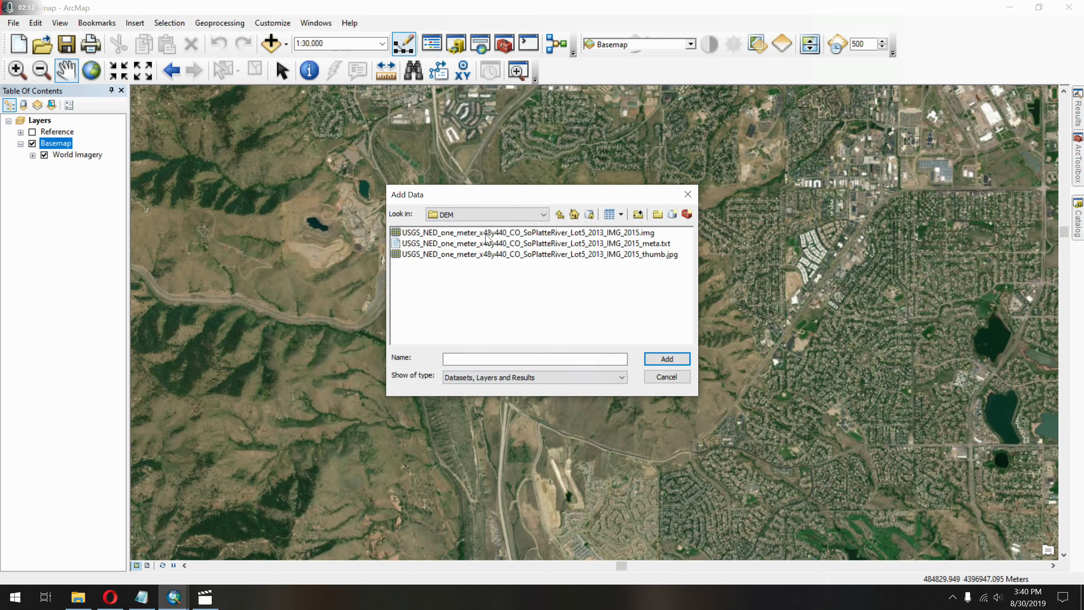
pyautogui.click(486, 235)
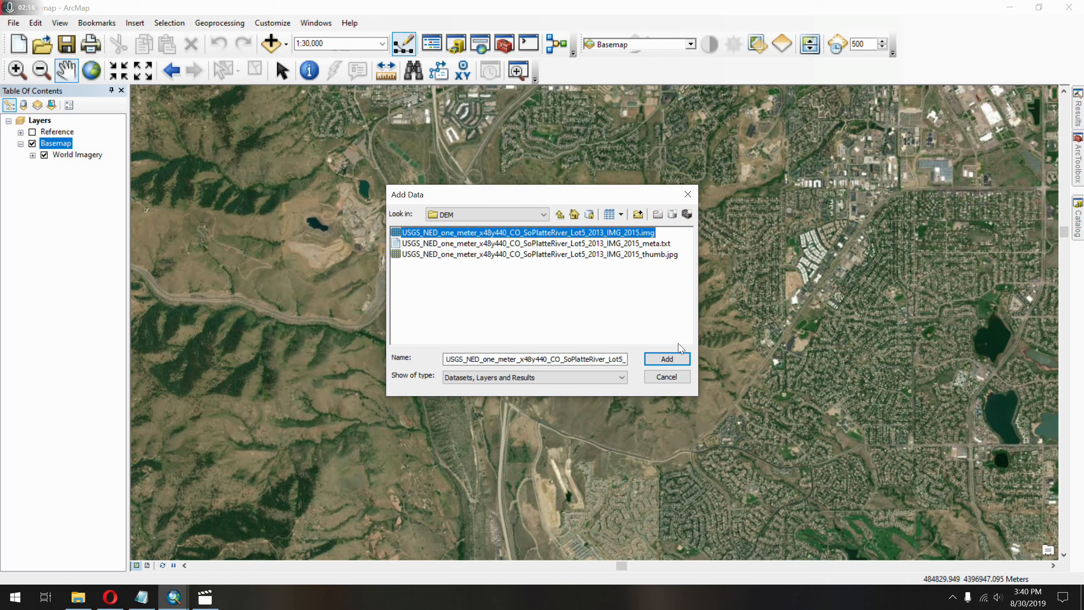
pyautogui.click(667, 359)
# Check the DEM's coverage around Green Mountain and turn off the USGS_NED_one_meter layer.
pyautogui.scroll(2, 595, 313)
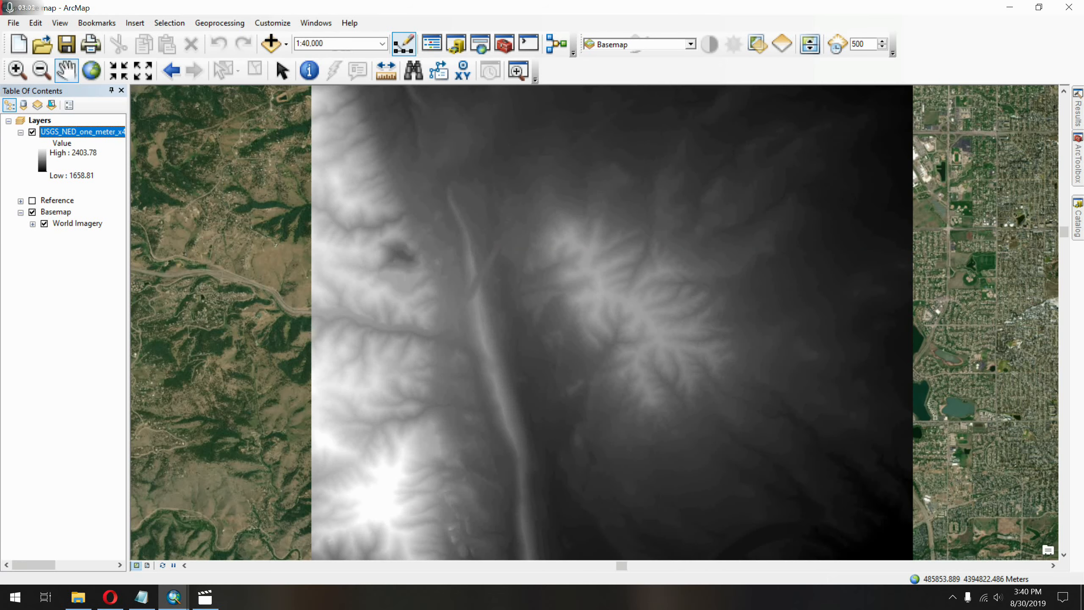
pyautogui.moveTo(664, 351); pyautogui.dragTo(574, 388)
pyautogui.scroll(1, 595, 313)
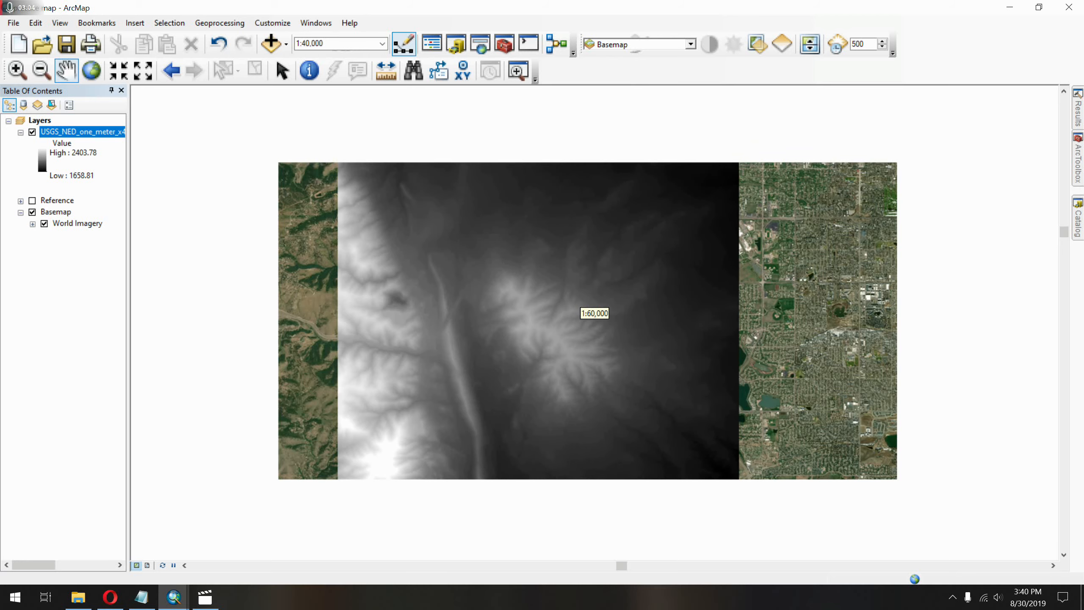
pyautogui.scroll(-1, 595, 313)
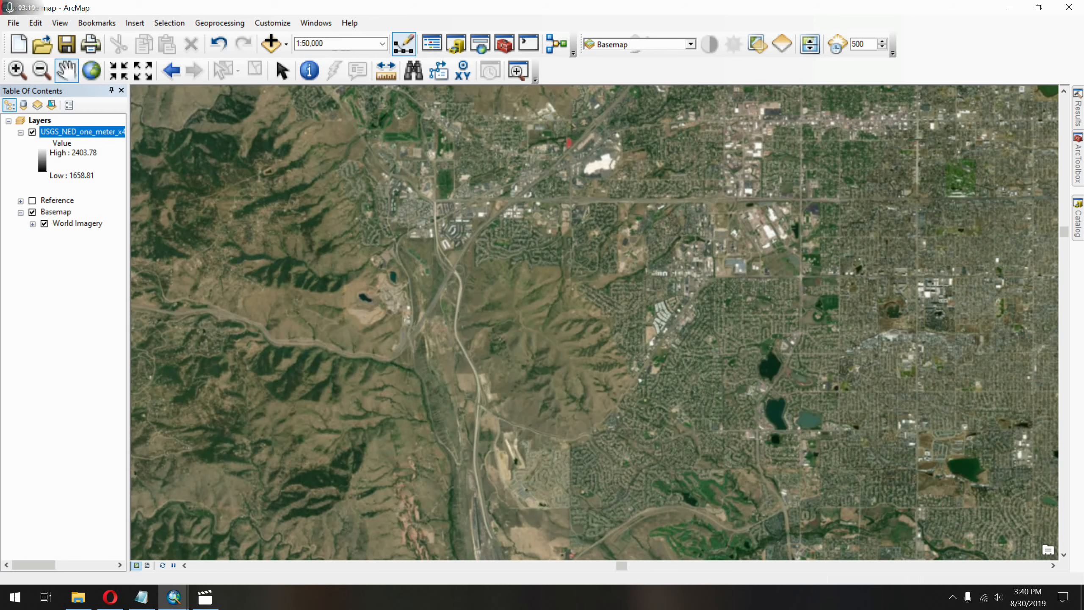
pyautogui.click(32, 132)
# Switch to File Explorer and review all the files in the DEM folder of GIS test.
pyautogui.click(78, 598)
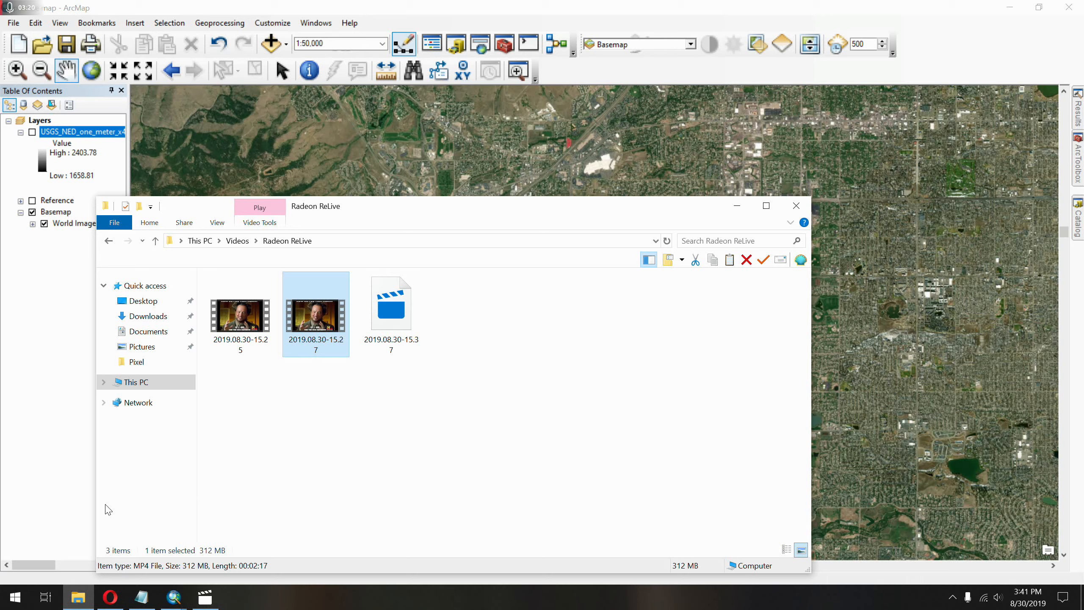
pyautogui.click(78, 598)
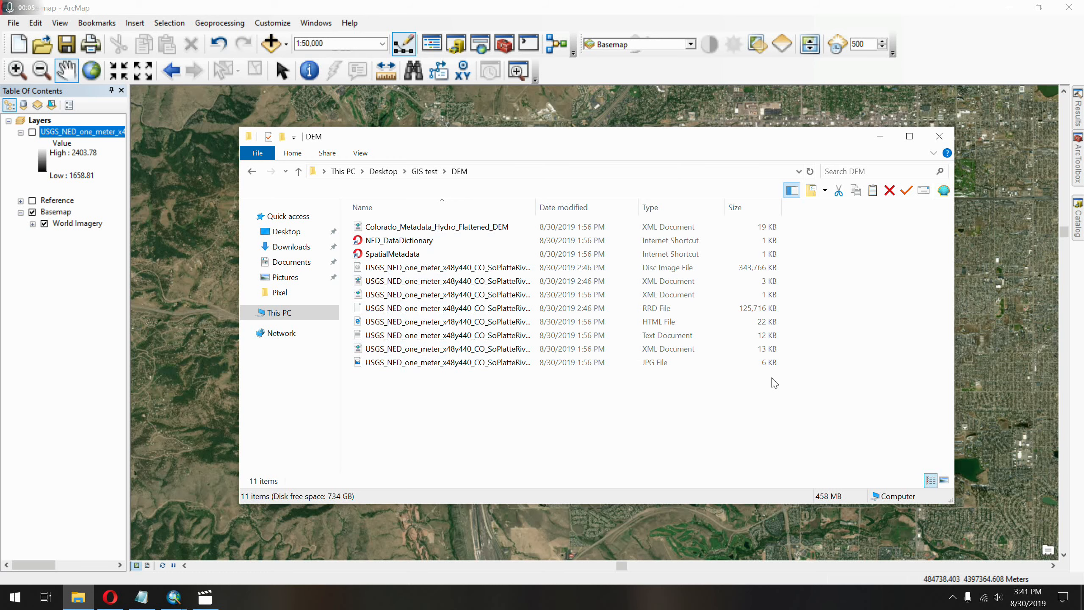
pyautogui.moveTo(820, 416); pyautogui.dragTo(530, 24)
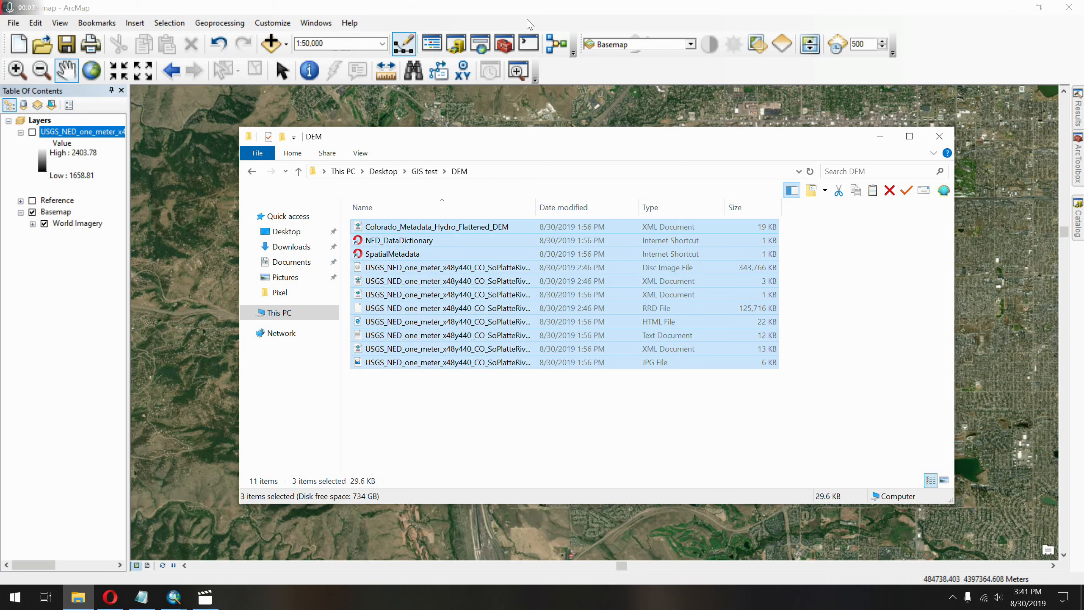
pyautogui.click(639, 433)
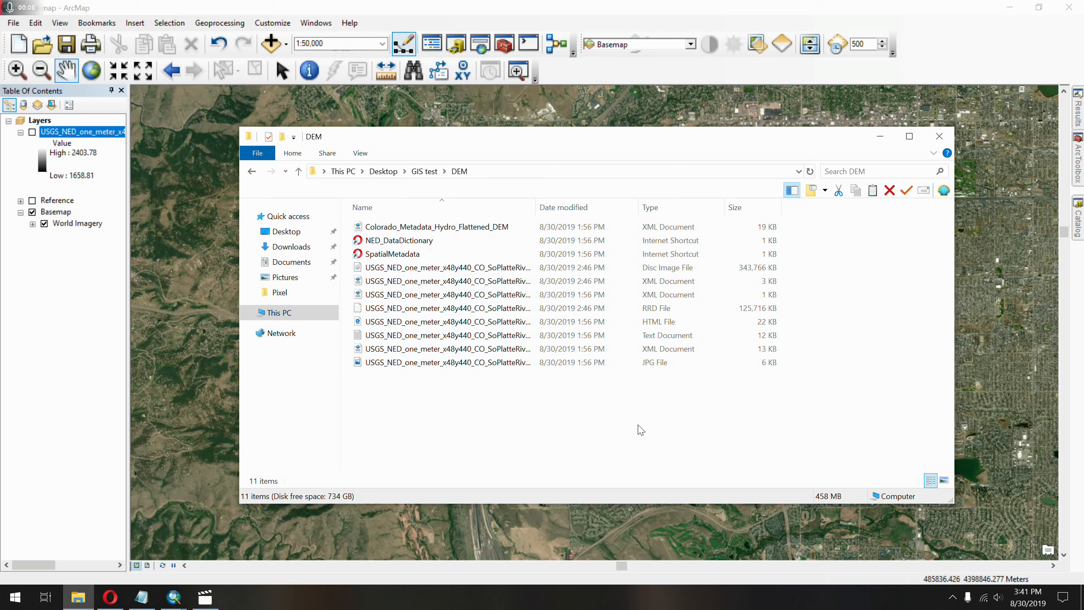
# Open the NED_DataDictionary shortcut and examine the contents of the 3D Elevation Program (3DEP) Data Dictionary in the browser.
pyautogui.doubleClick(403, 246)
pyautogui.click(632, 311)
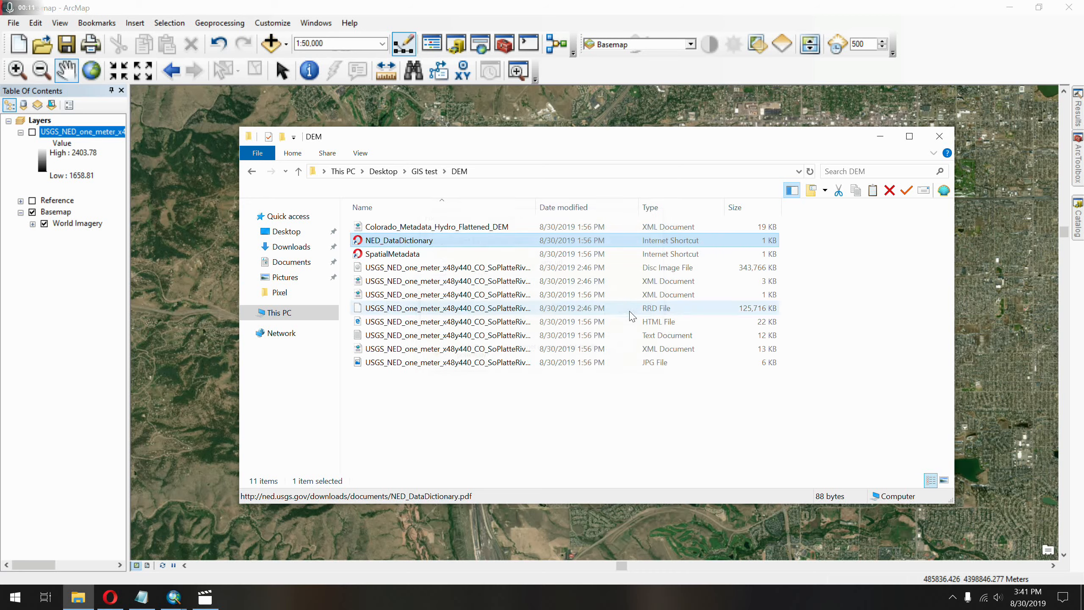
pyautogui.doubleClick(384, 254)
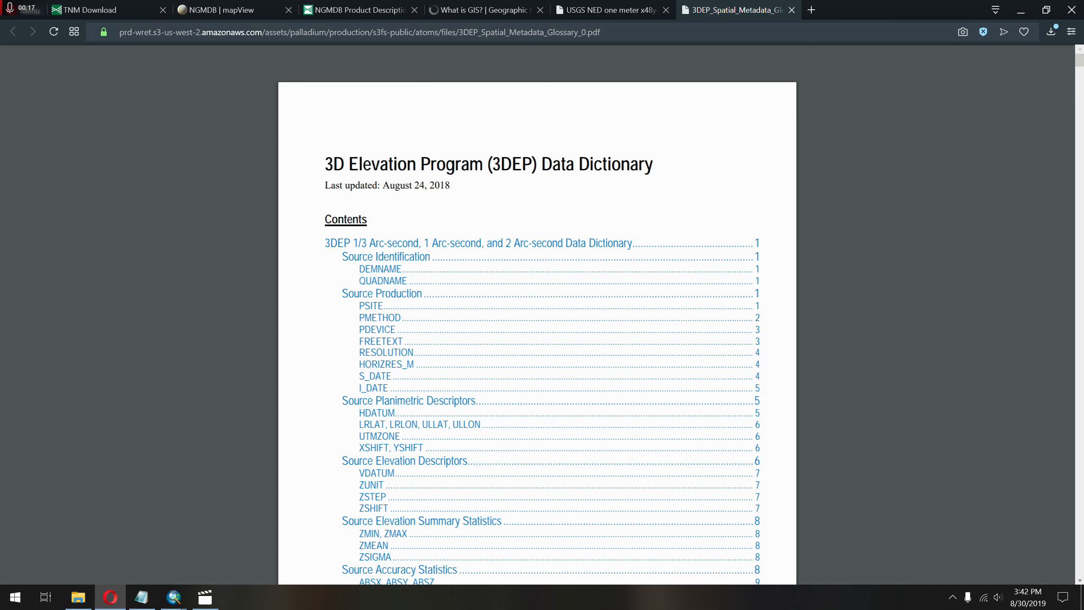
pyautogui.scroll(-8, 925, 316)
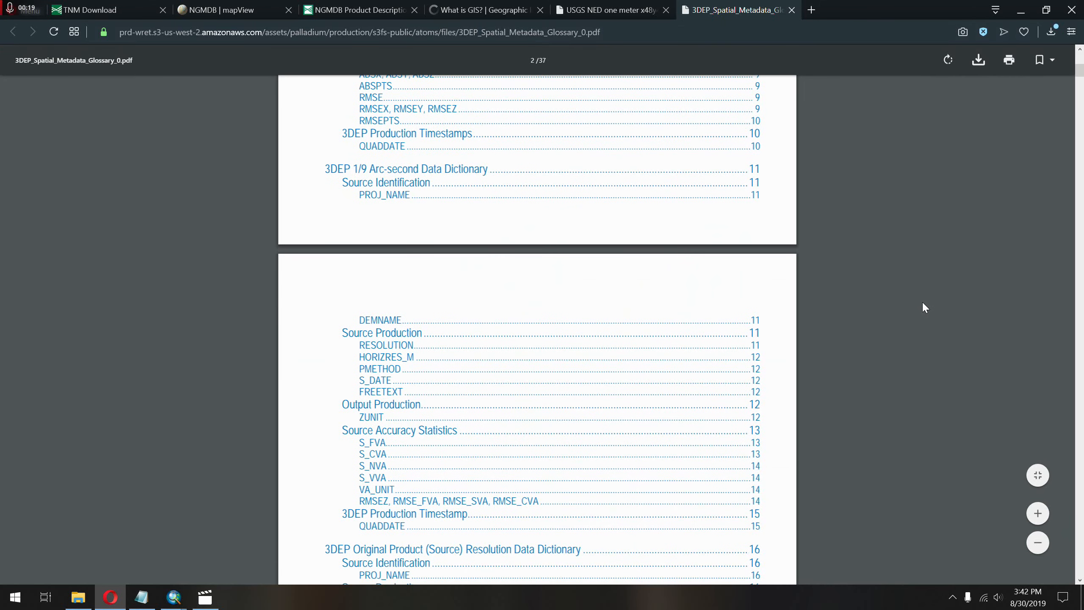
pyautogui.scroll(-3, 924, 304)
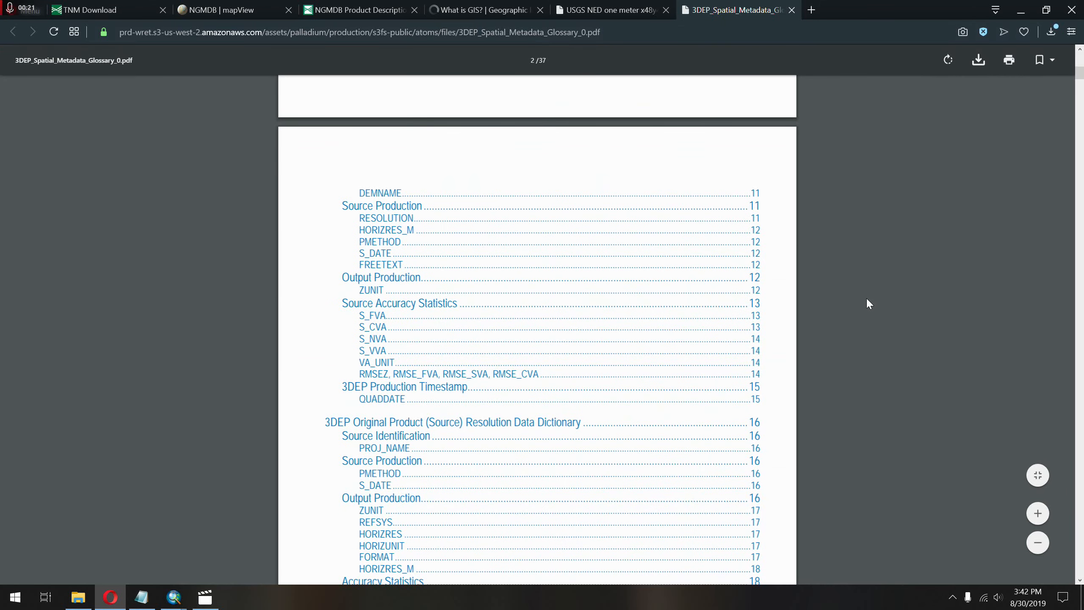
pyautogui.scroll(-20, 813, 322)
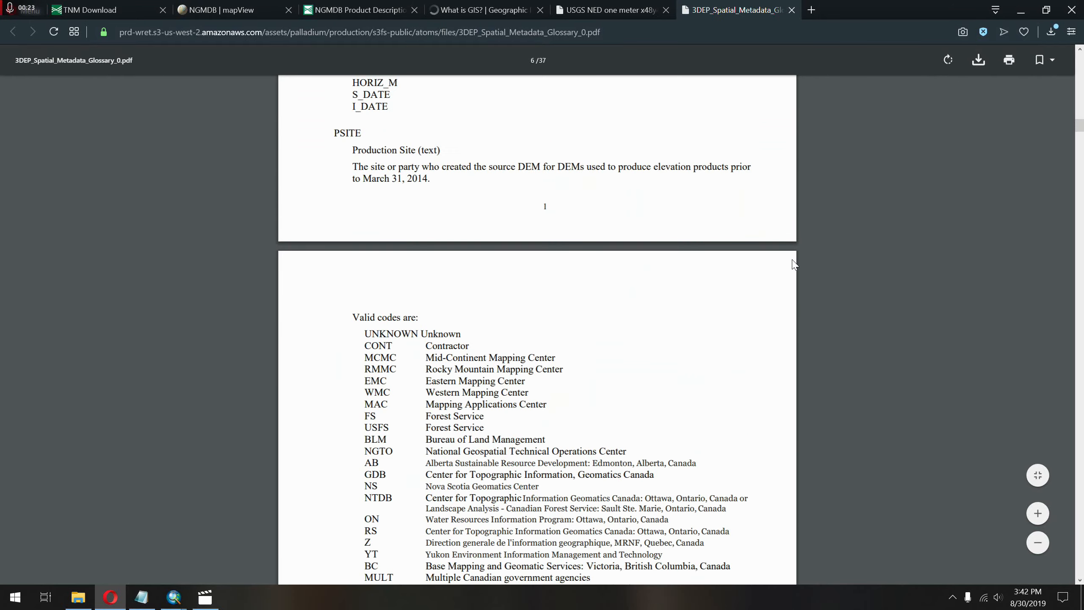
pyautogui.scroll(20, 793, 264)
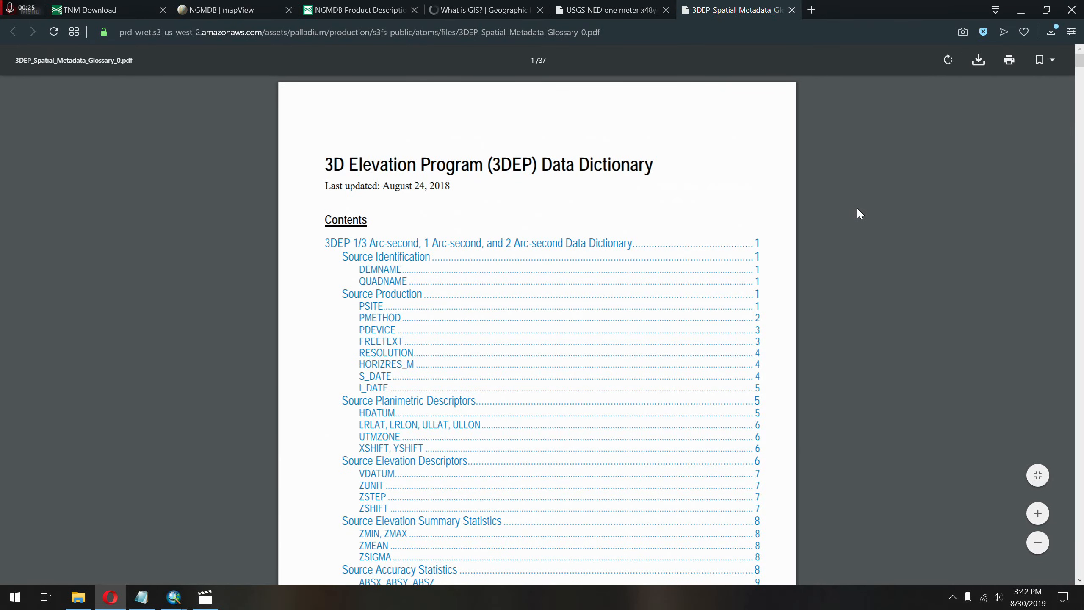
pyautogui.click(1022, 9)
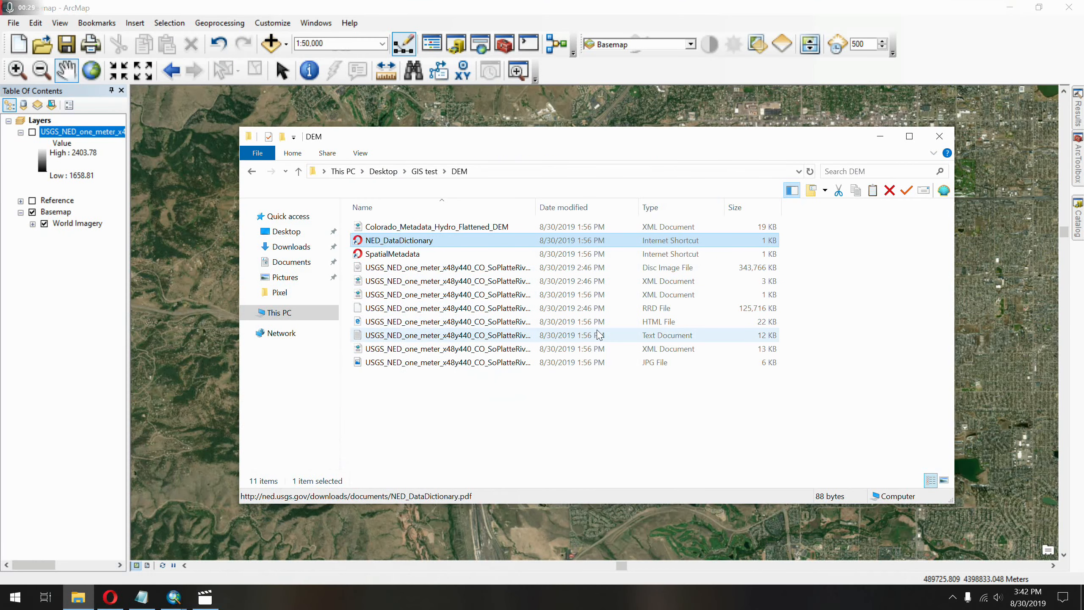
# Open the DEM's meta text document in a widened Notepad window and find its Spatial_Reference_Information section.
pyautogui.doubleClick(600, 335)
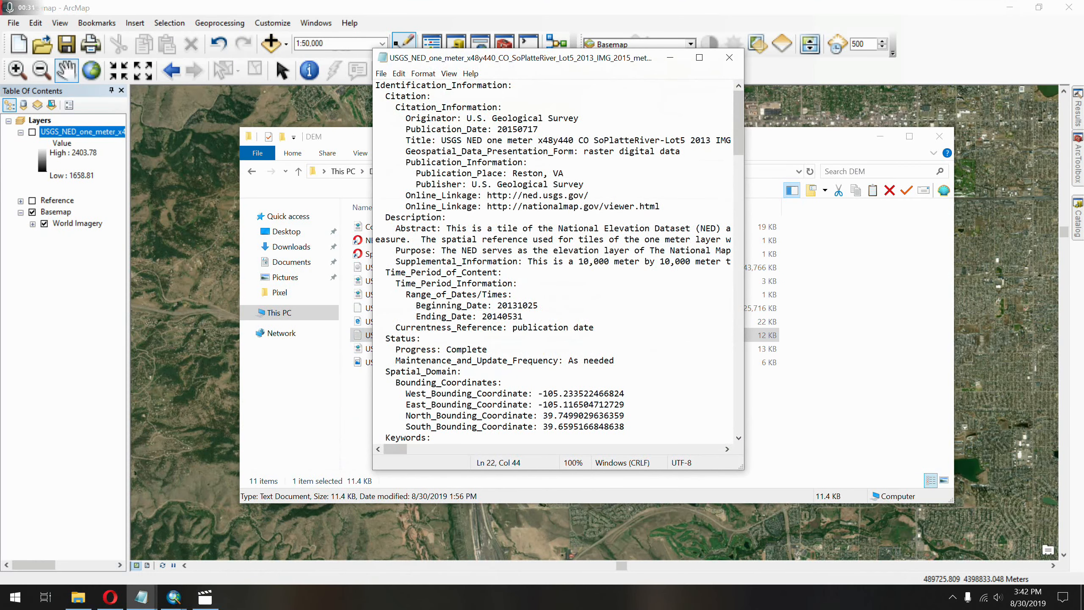
pyautogui.moveTo(737, 472); pyautogui.dragTo(1044, 491)
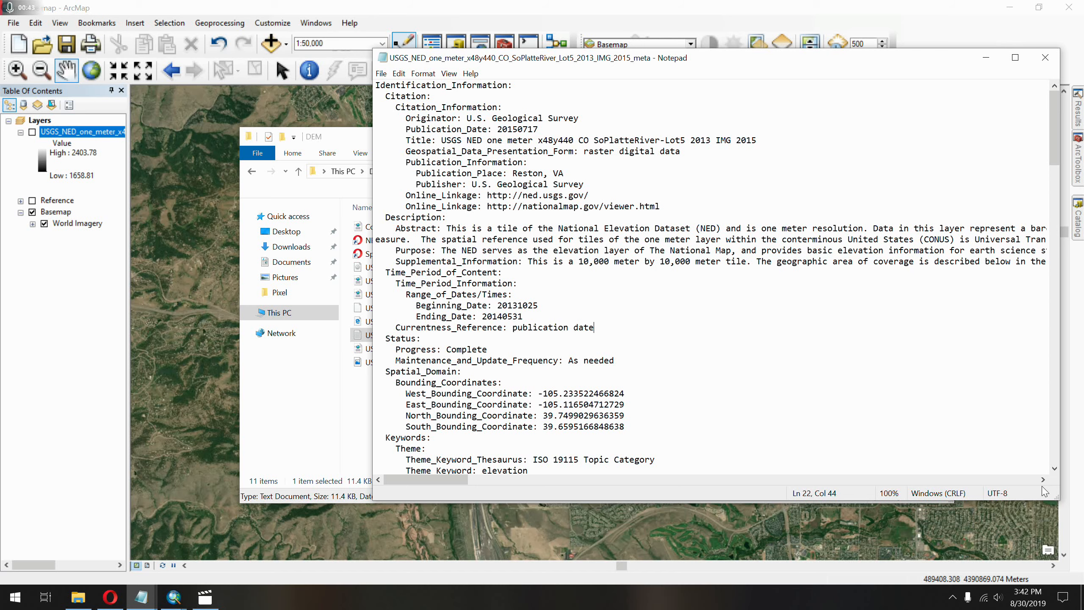
pyautogui.scroll(-7, 709, 278)
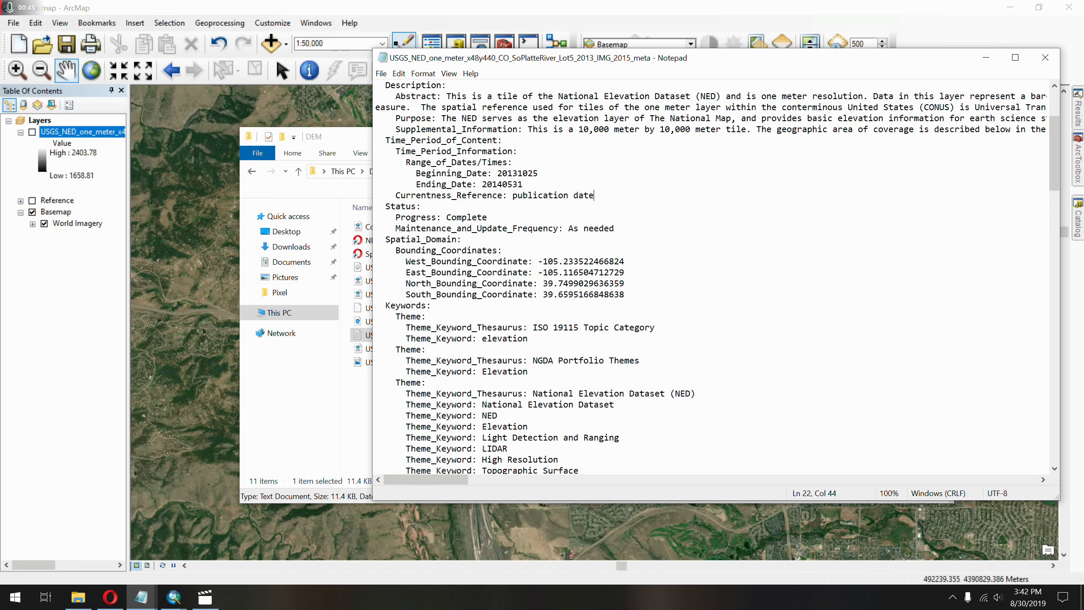
pyautogui.scroll(-20, 708, 278)
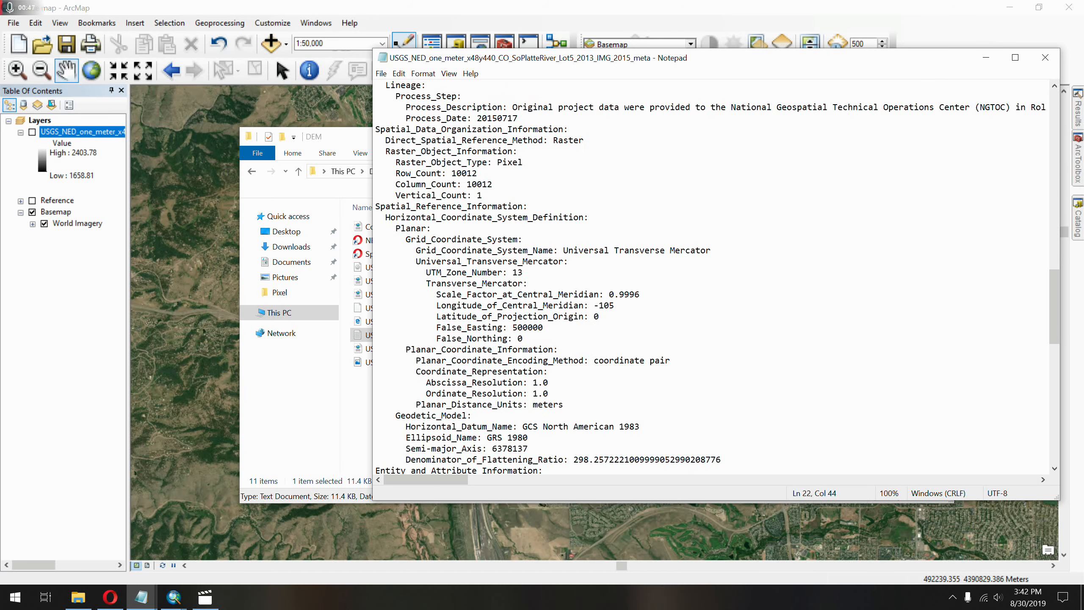
# Examine the grid coordinate system name and the abscissa and ordinate resolutions in the metadata, and return to ArcMap.
pyautogui.moveTo(376, 250); pyautogui.dragTo(569, 262)
pyautogui.click(594, 250)
pyautogui.moveTo(376, 250); pyautogui.dragTo(650, 250)
pyautogui.click(523, 272)
pyautogui.moveTo(563, 250); pyautogui.dragTo(700, 251)
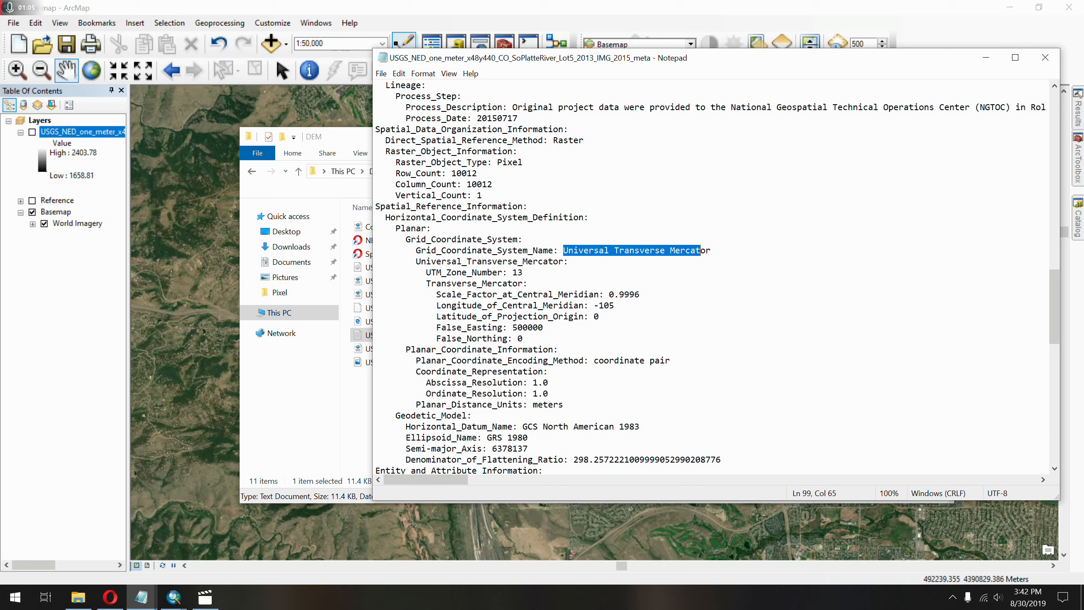
pyautogui.moveTo(543, 372); pyautogui.dragTo(548, 393)
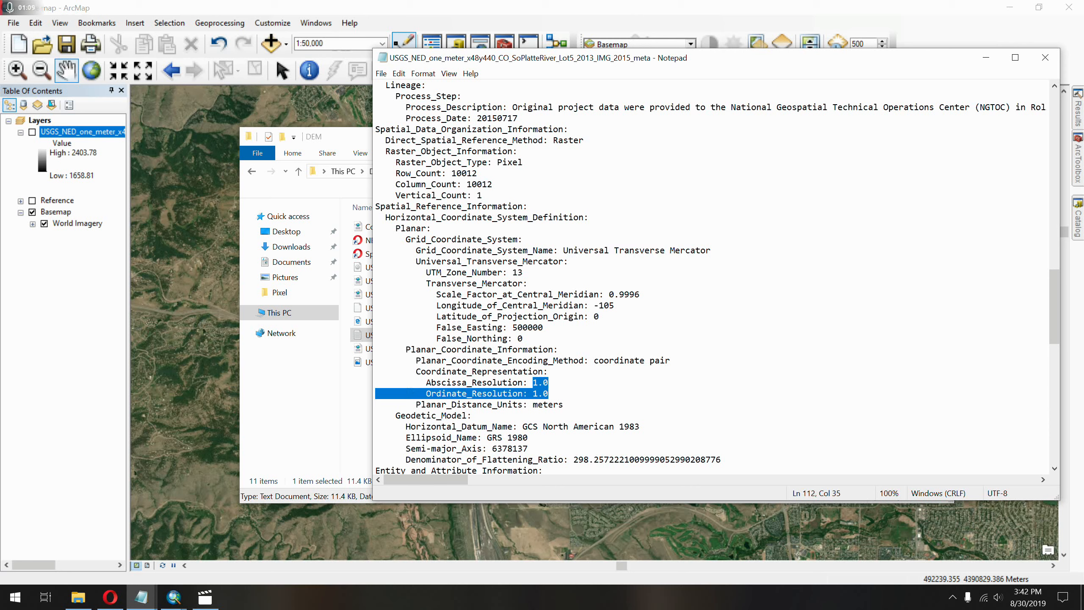
pyautogui.click(538, 6)
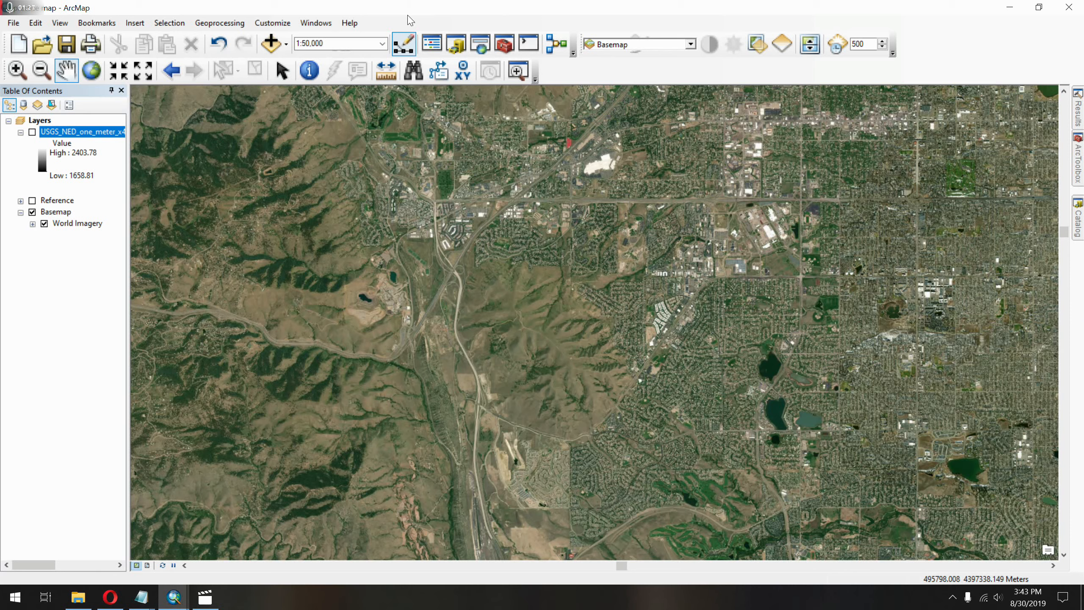
# Search the geoprocessing tools for hillshade and open the Spatial Analyst Hillshade tool.
pyautogui.click(481, 47)
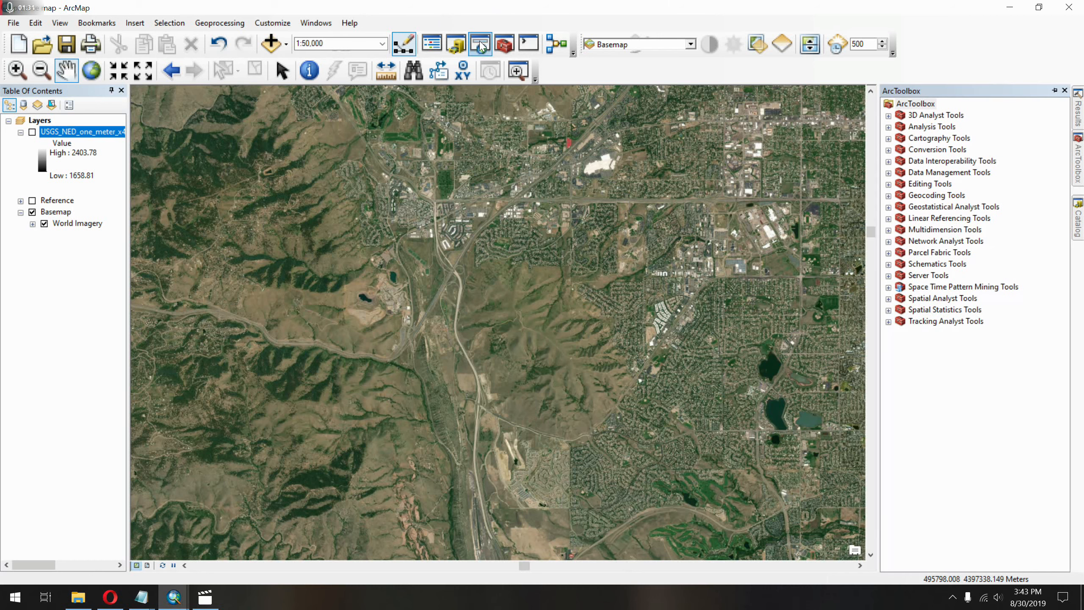
pyautogui.click(978, 139)
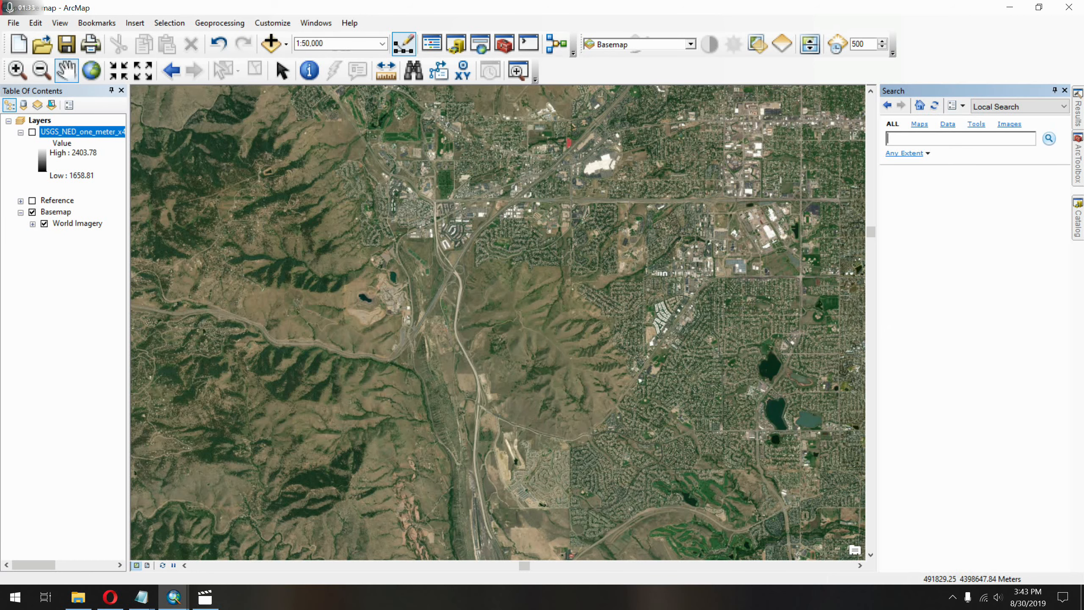
pyautogui.write('hillshade')
pyautogui.press('Return')
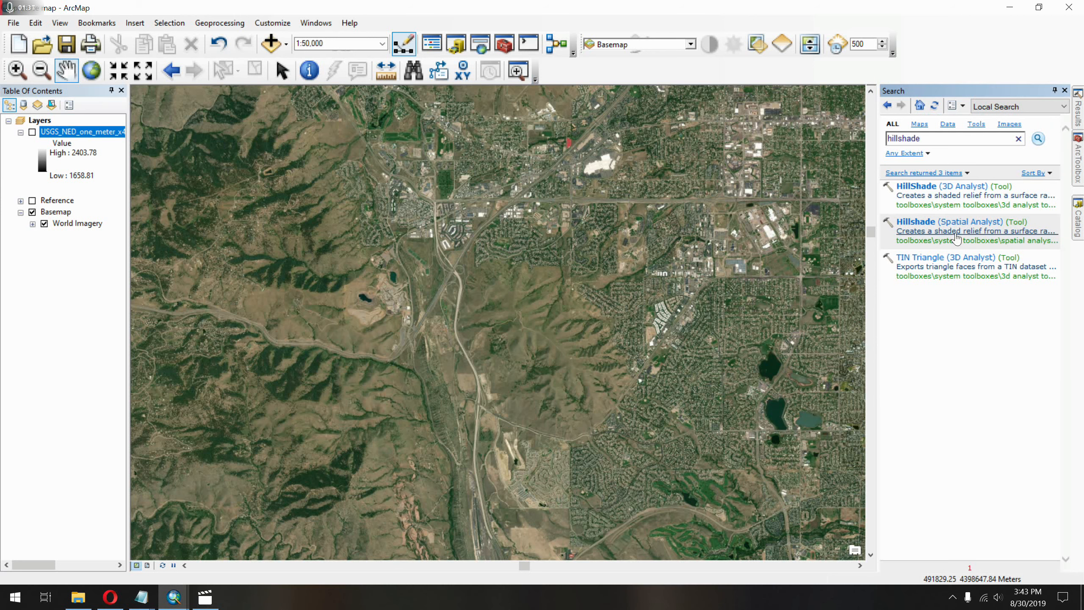
pyautogui.click(977, 223)
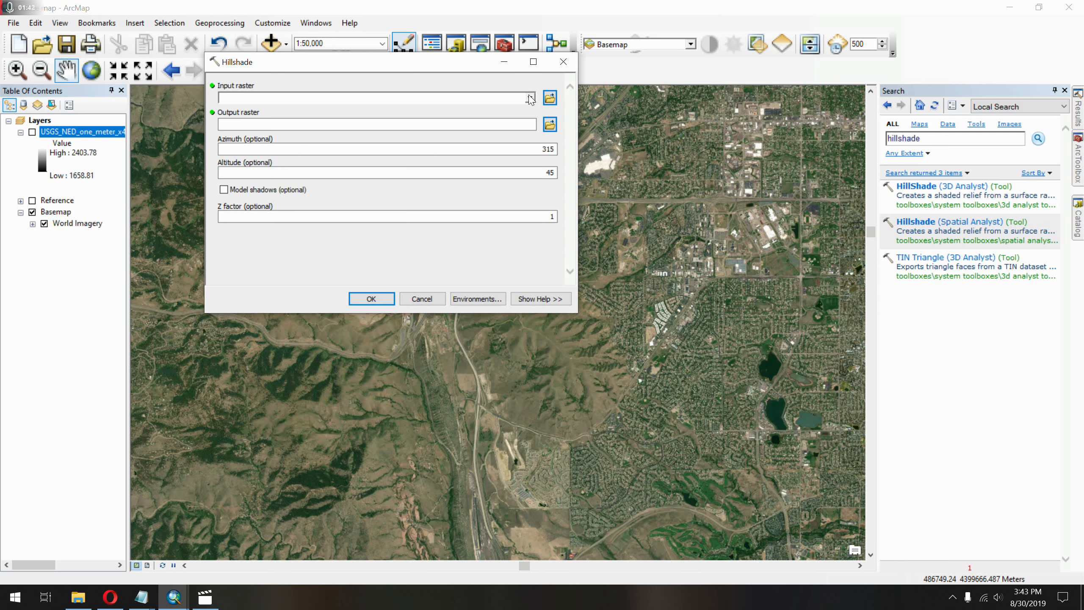
# Run Hillshade on the USGS one-meter DEM with shadows modeled, keeping azimuth 315, altitude 45 and Z factor 1.
pyautogui.click(530, 98)
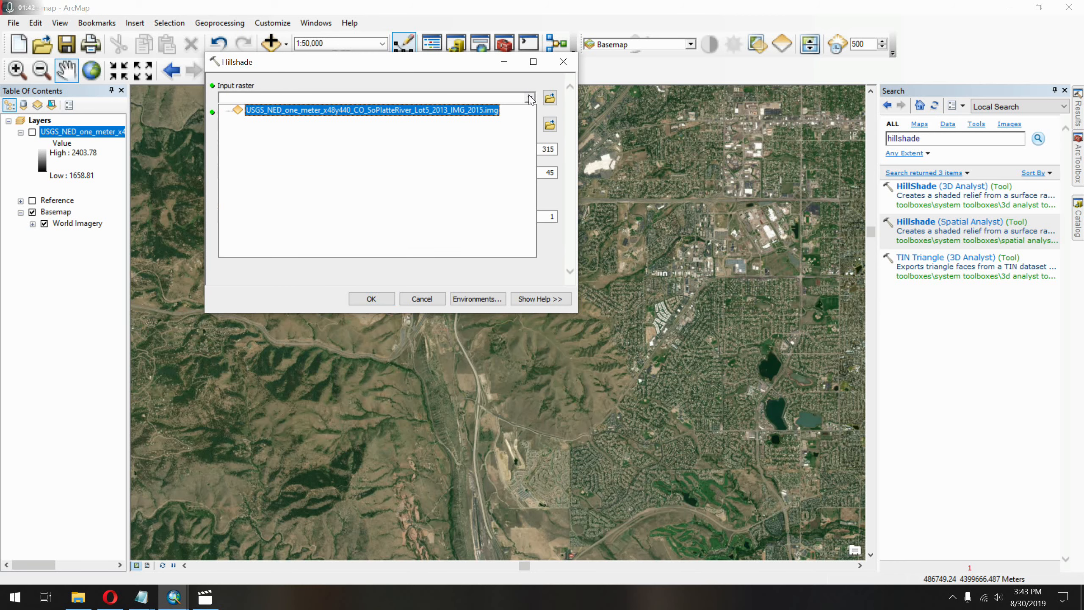
pyautogui.click(438, 111)
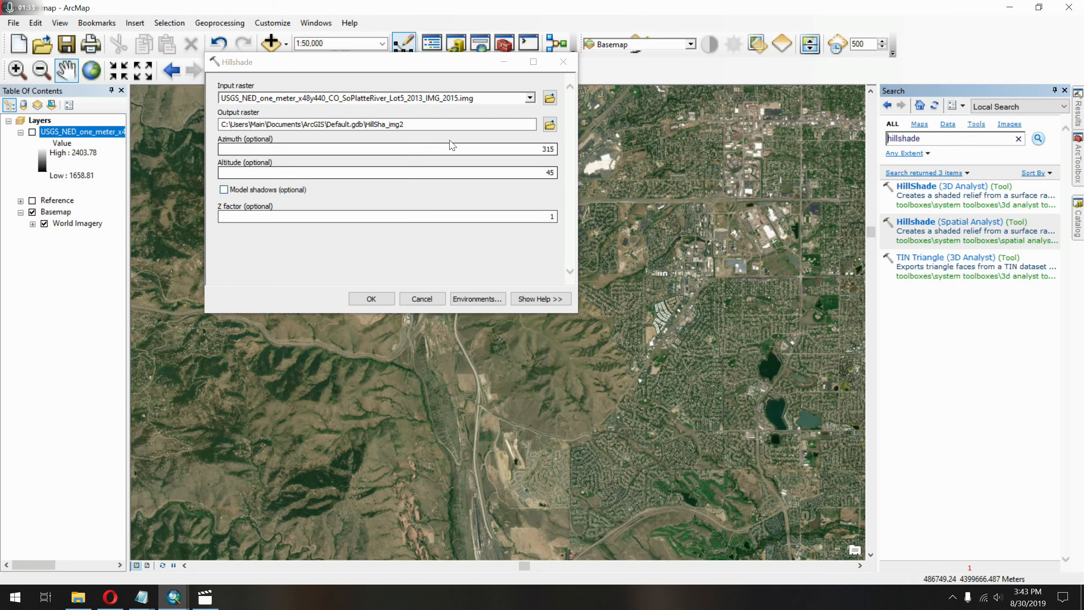
pyautogui.doubleClick(545, 149)
pyautogui.press('Tab')
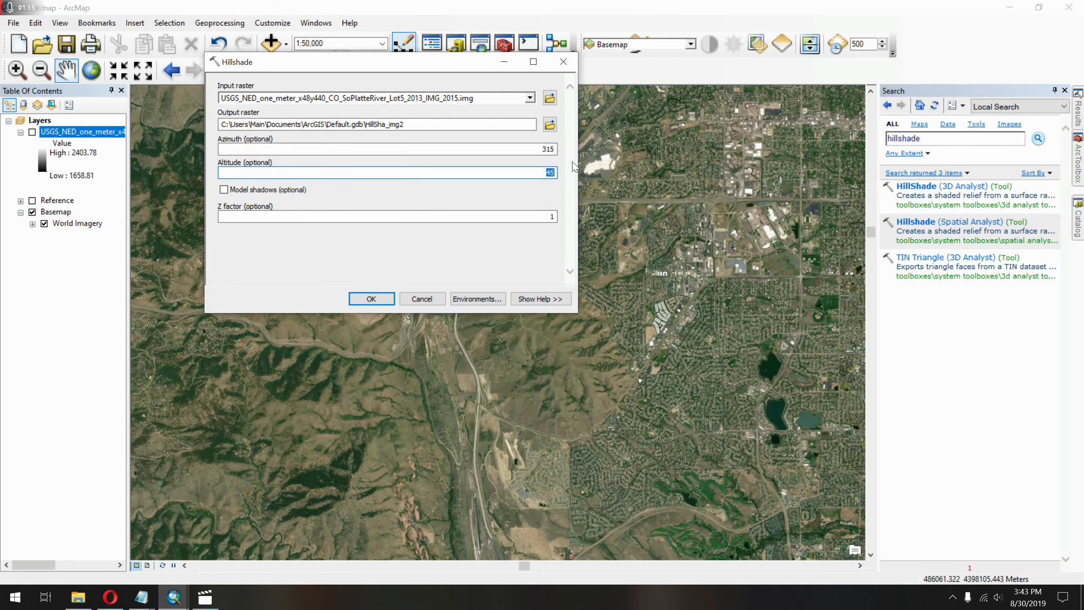
pyautogui.click(550, 193)
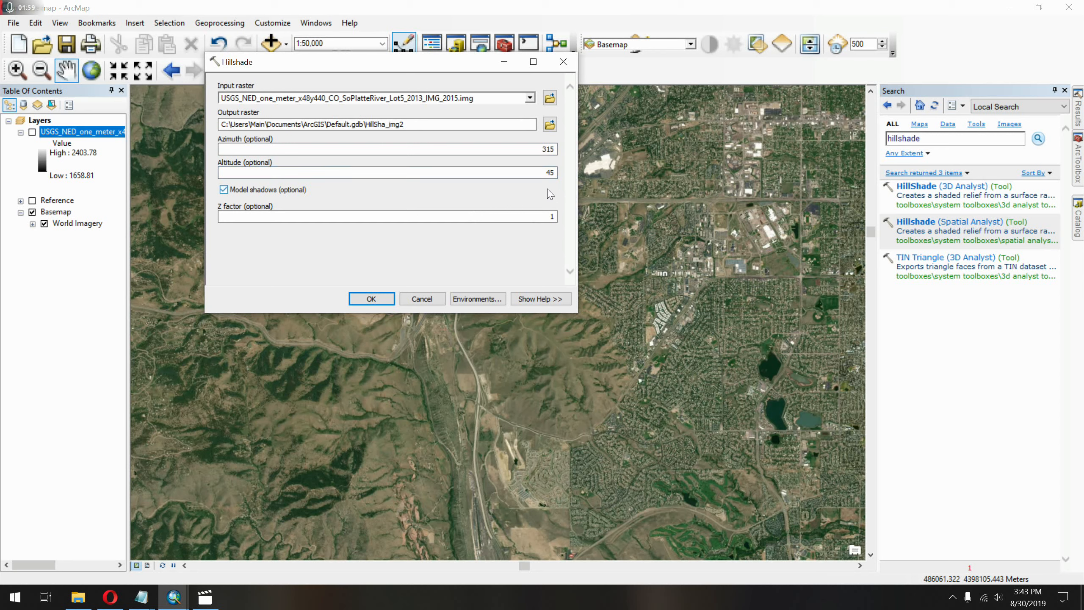
pyautogui.press('Tab')
pyautogui.click(550, 217)
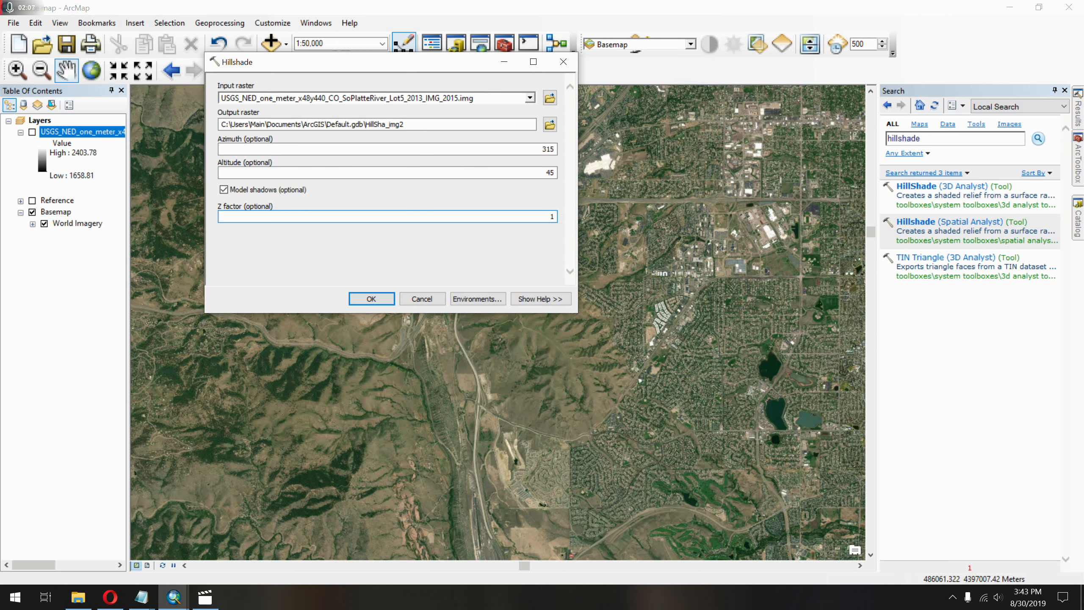
pyautogui.moveTo(521, 217); pyautogui.dragTo(574, 216)
pyautogui.click(371, 300)
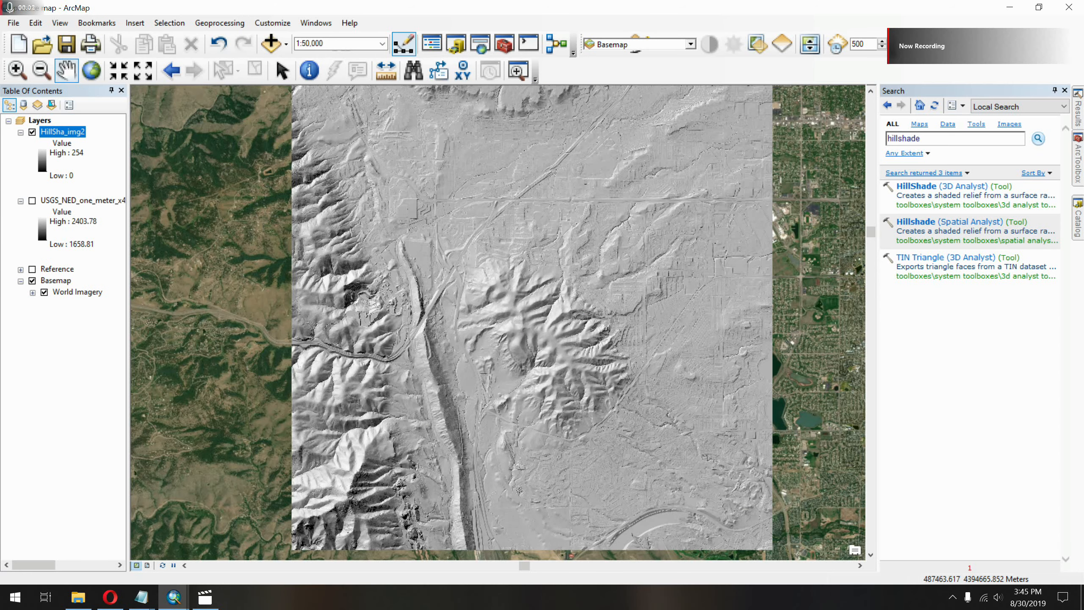
# Turn off the Basemap group and its World Imagery layer so only the hillshade is drawn.
pyautogui.scroll(5, 496, 315)
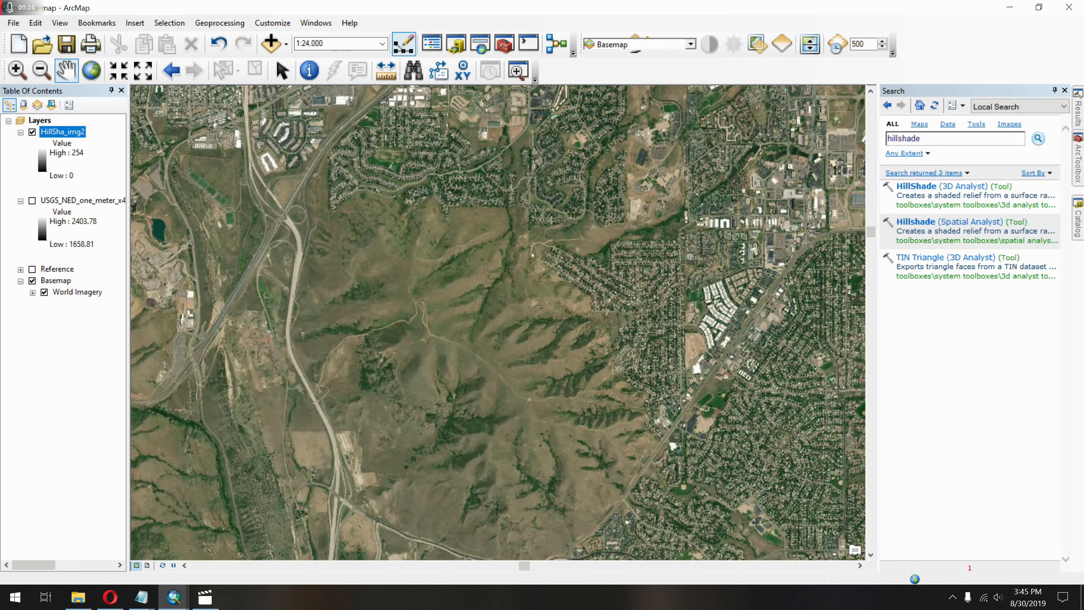
pyautogui.moveTo(389, 368); pyautogui.dragTo(530, 333)
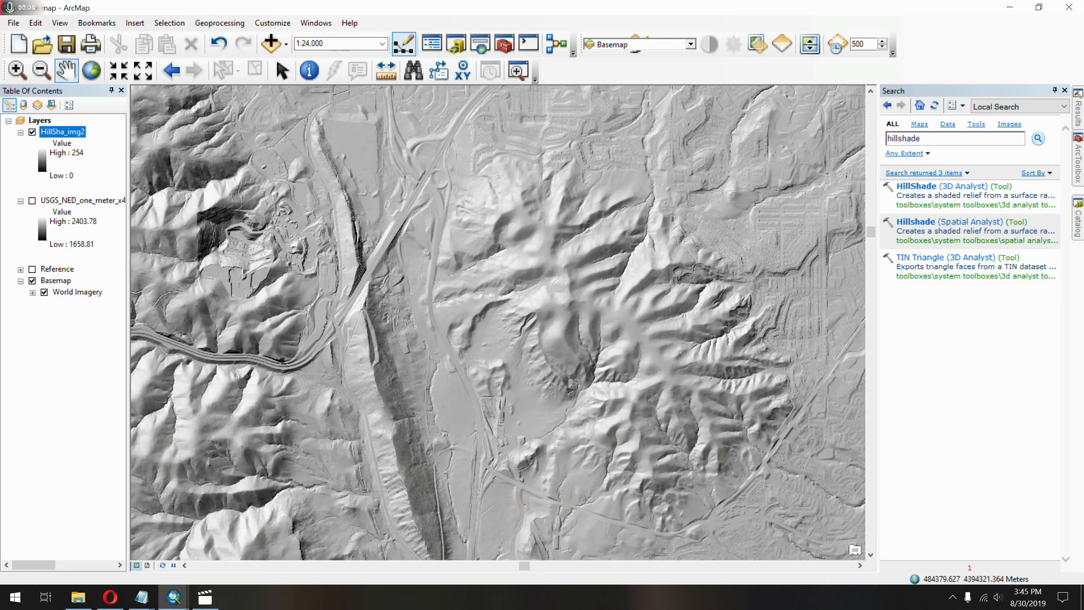
pyautogui.scroll(3, 496, 310)
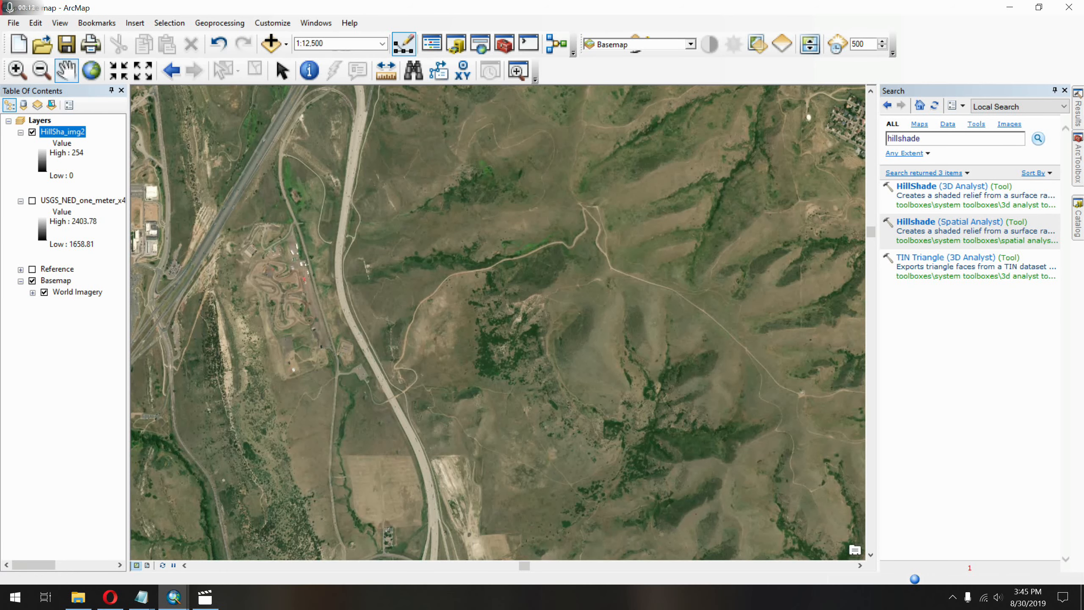
pyautogui.scroll(5, 496, 310)
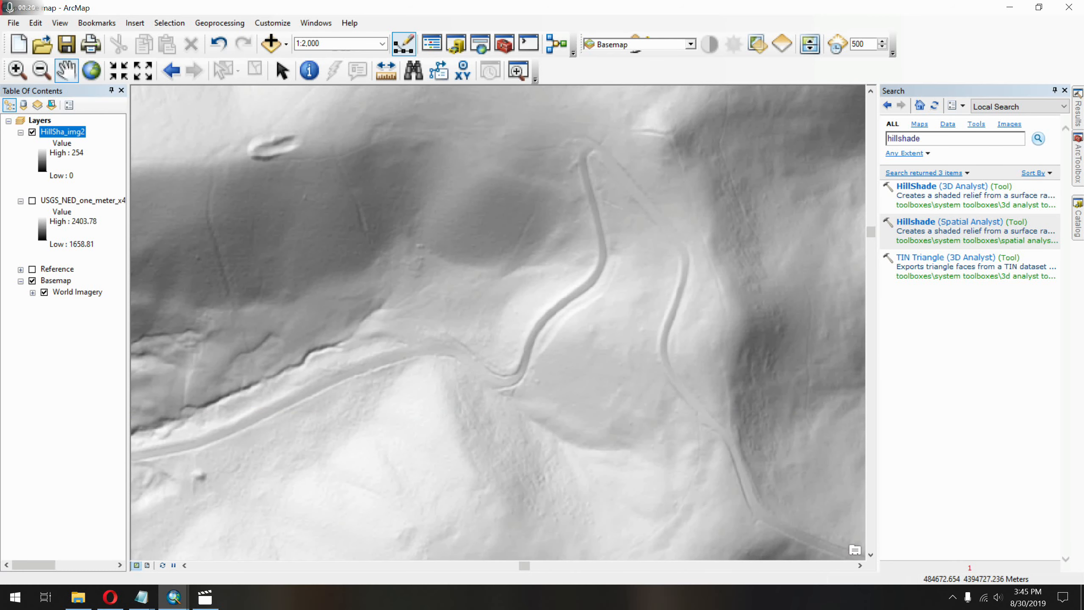
pyautogui.click(32, 282)
pyautogui.click(44, 294)
# Examine the winding road, drainage scarps and gullies on the hillshade at scales of 1:2,000 to 1:3,000.
pyautogui.moveTo(341, 325); pyautogui.dragTo(586, 293)
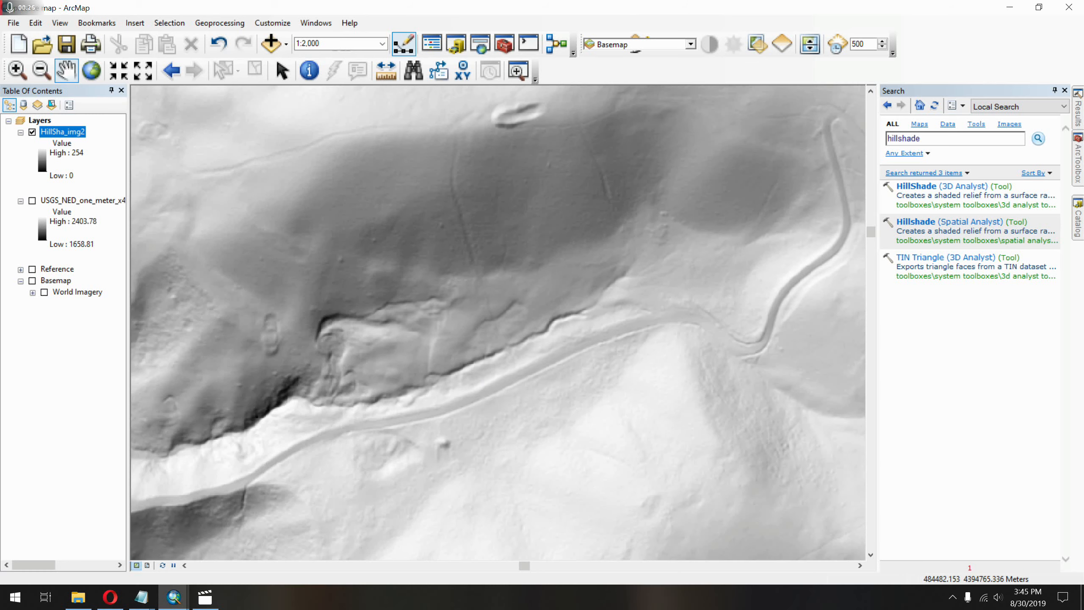
pyautogui.moveTo(503, 327); pyautogui.dragTo(656, 346)
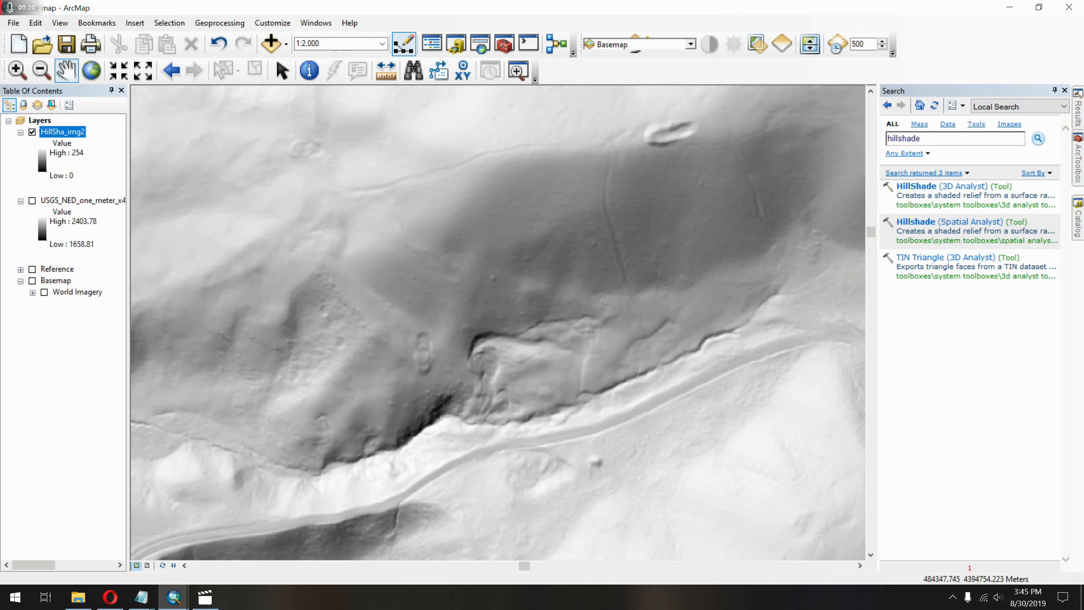
pyautogui.moveTo(657, 342); pyautogui.dragTo(610, 236)
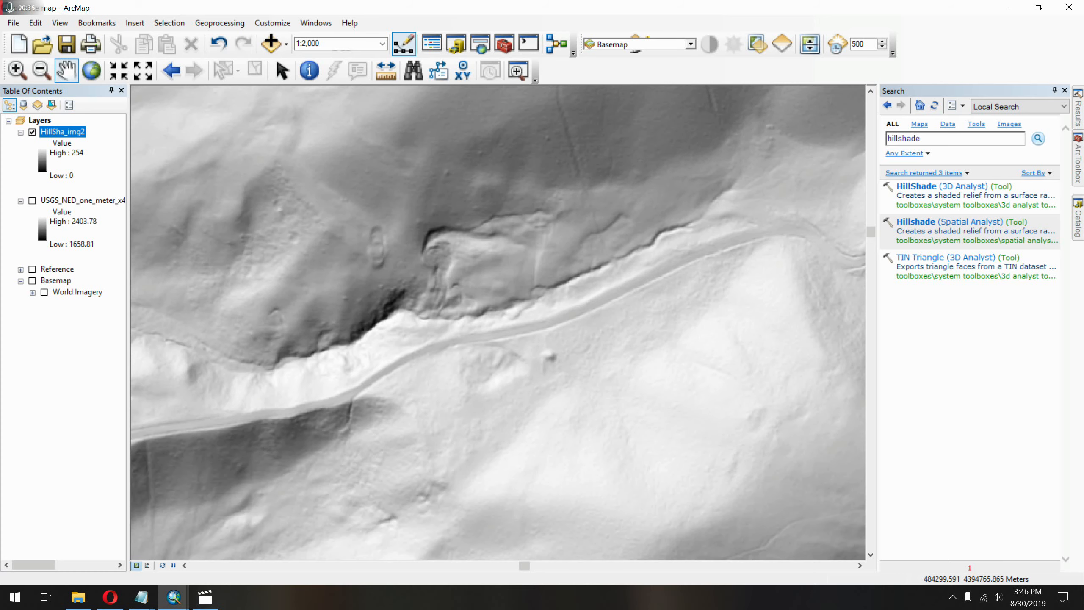
pyautogui.moveTo(430, 316); pyautogui.dragTo(489, 222)
pyautogui.scroll(1, 431, 363)
pyautogui.scroll(-2, 431, 363)
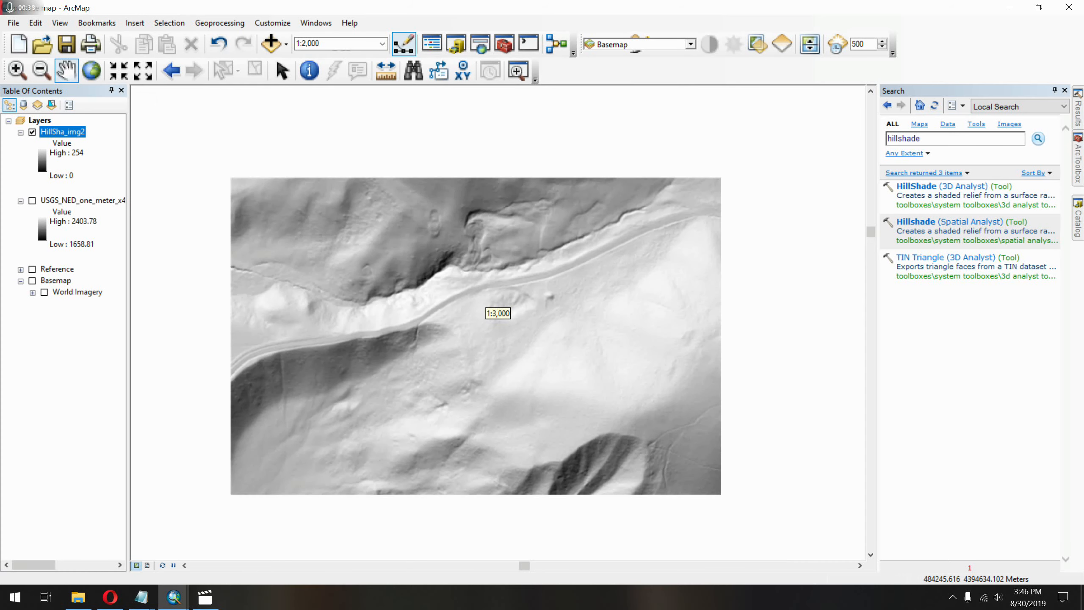
pyautogui.moveTo(559, 526); pyautogui.dragTo(551, 239)
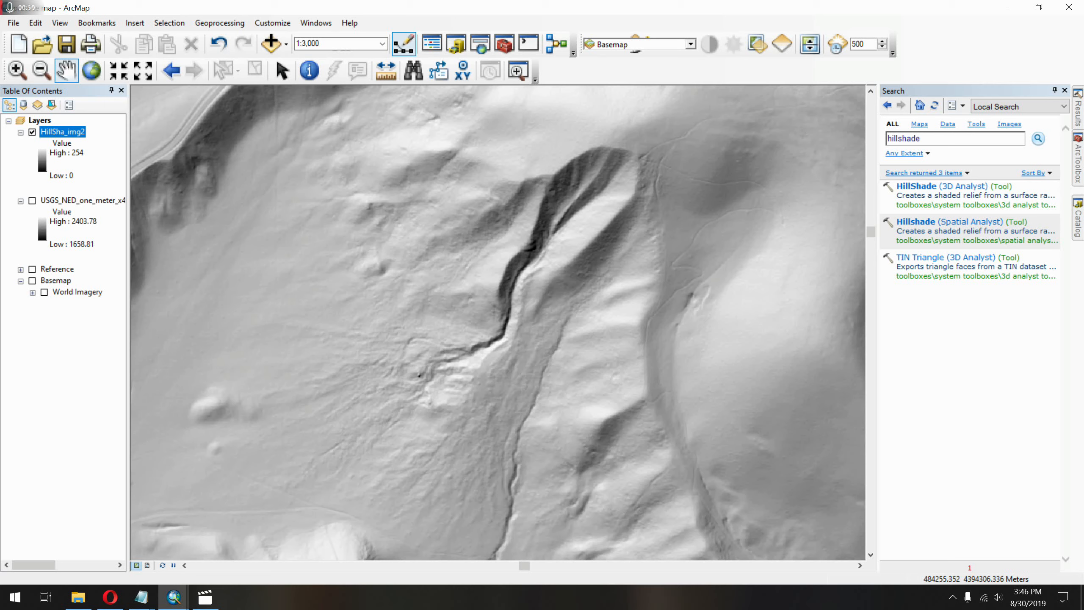
pyautogui.moveTo(640, 148); pyautogui.dragTo(686, 435)
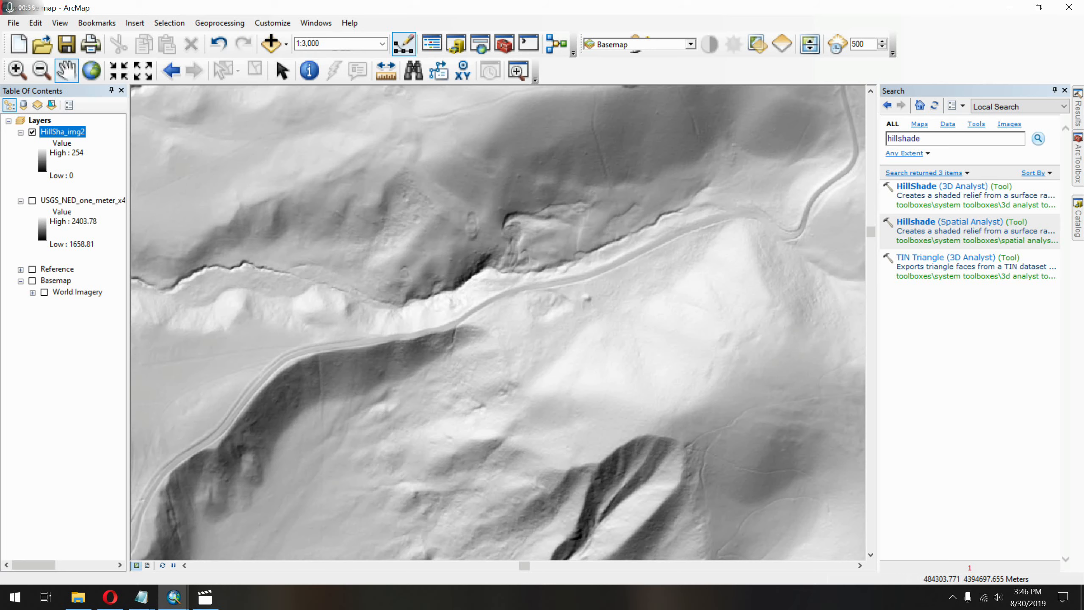
# Examine the wider ridges, valleys and highway corridor around the mountain on the hillshade at 1:15,000.
pyautogui.scroll(-5, 498, 310)
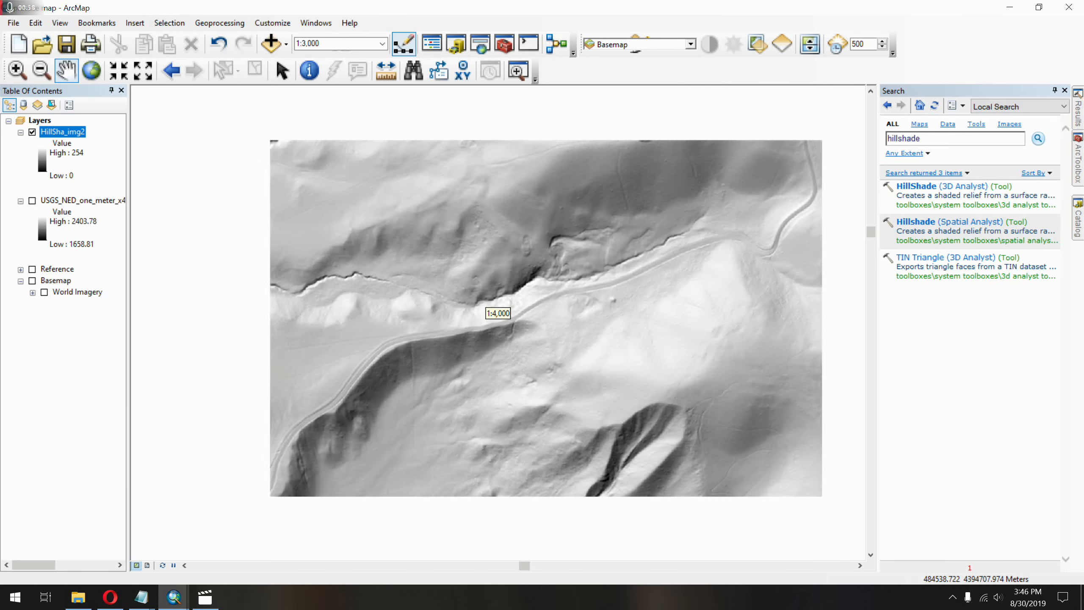
pyautogui.scroll(-2, 497, 310)
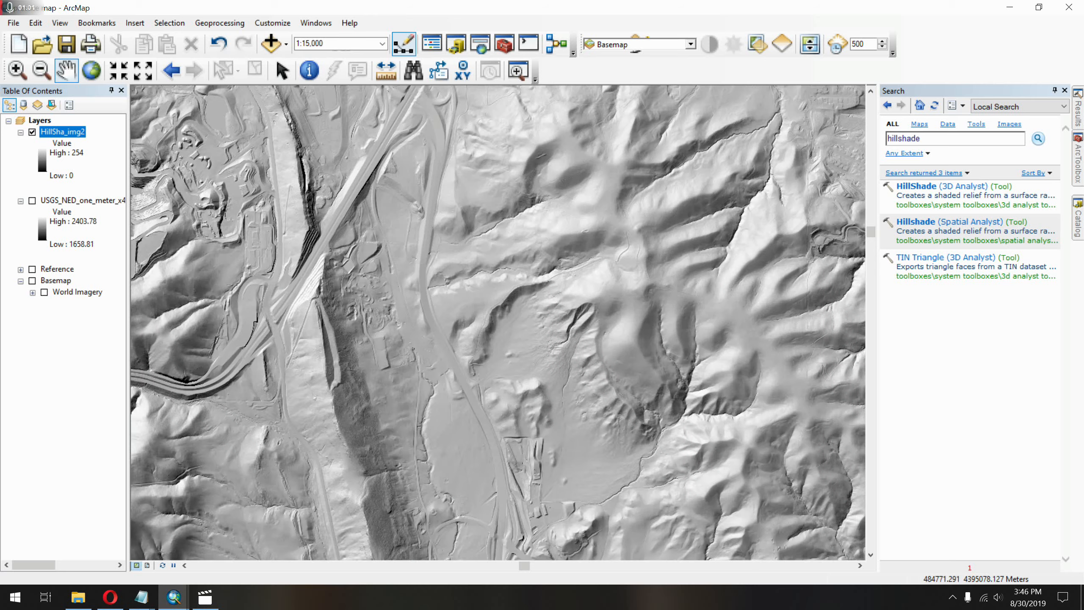
pyautogui.moveTo(751, 239); pyautogui.dragTo(572, 315)
pyautogui.moveTo(781, 205); pyautogui.dragTo(617, 308)
pyautogui.moveTo(363, 321); pyautogui.dragTo(664, 289)
pyautogui.moveTo(512, 350); pyautogui.dragTo(610, 188)
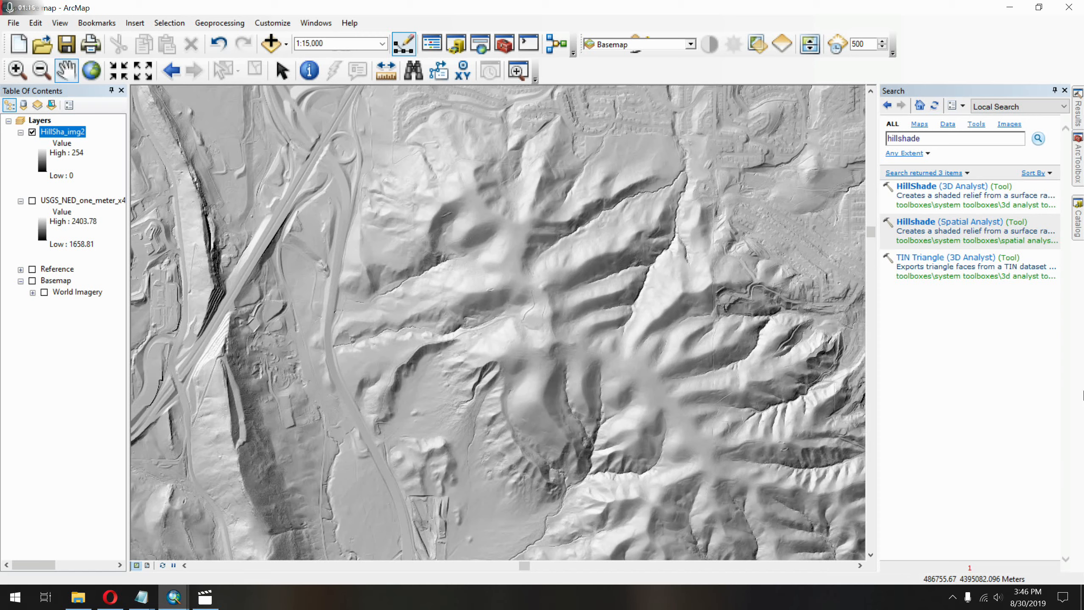
# Start a new shapefile in the Shapefiles folder of the GIS test folder connection.
pyautogui.click(1083, 206)
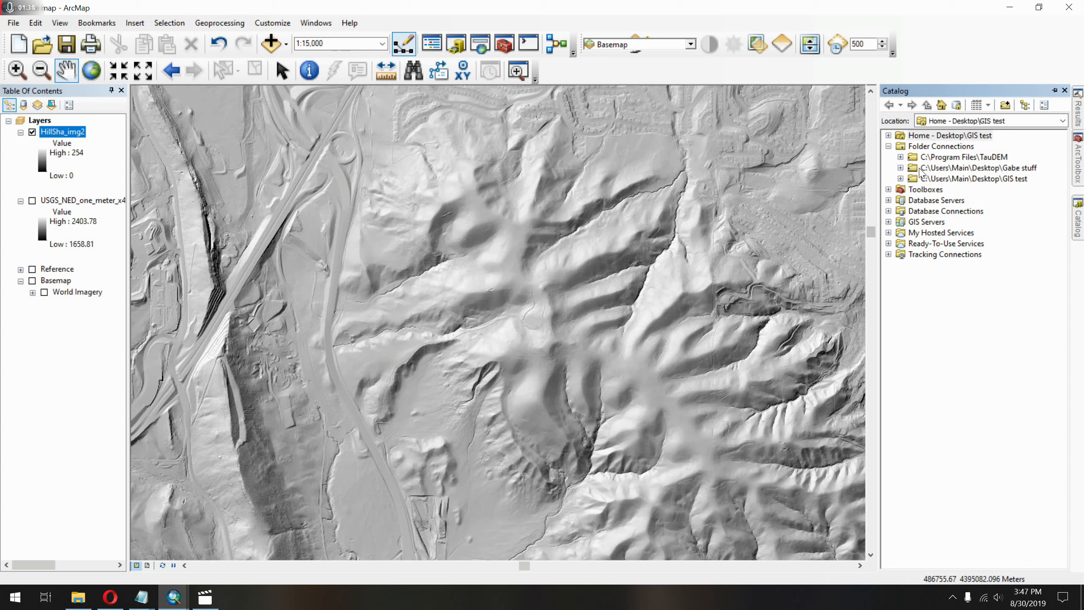
pyautogui.click(901, 180)
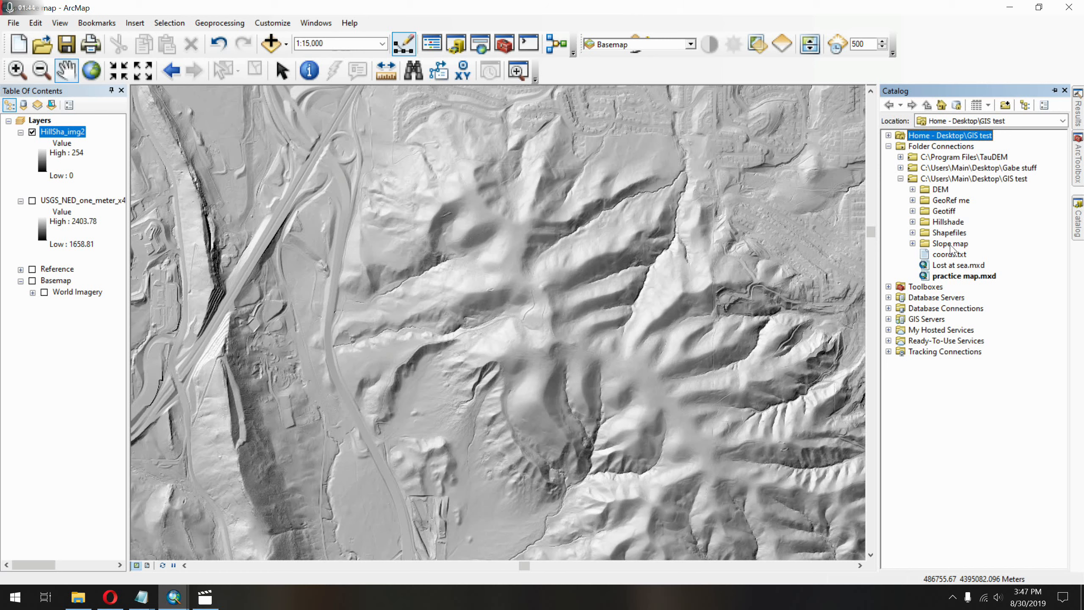
pyautogui.click(930, 233)
pyautogui.rightClick(952, 233)
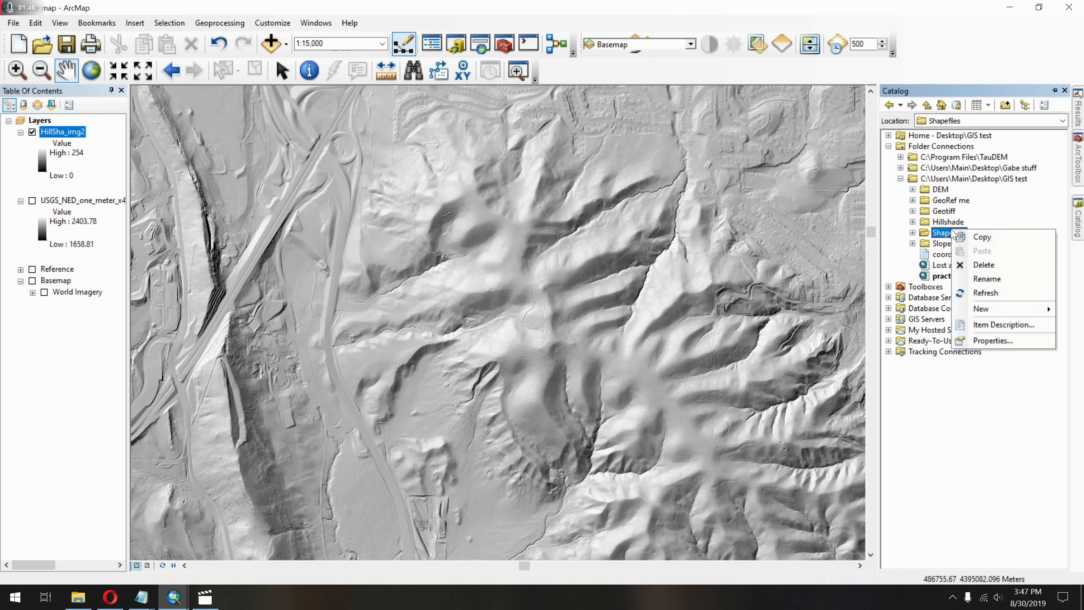
pyautogui.moveTo(1040, 308)
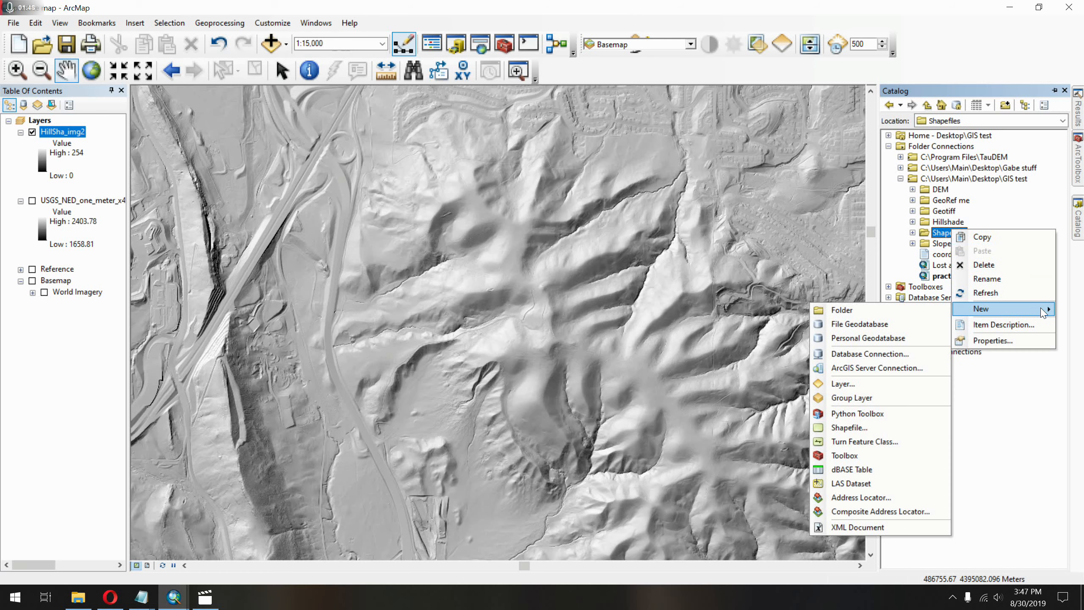
pyautogui.click(896, 428)
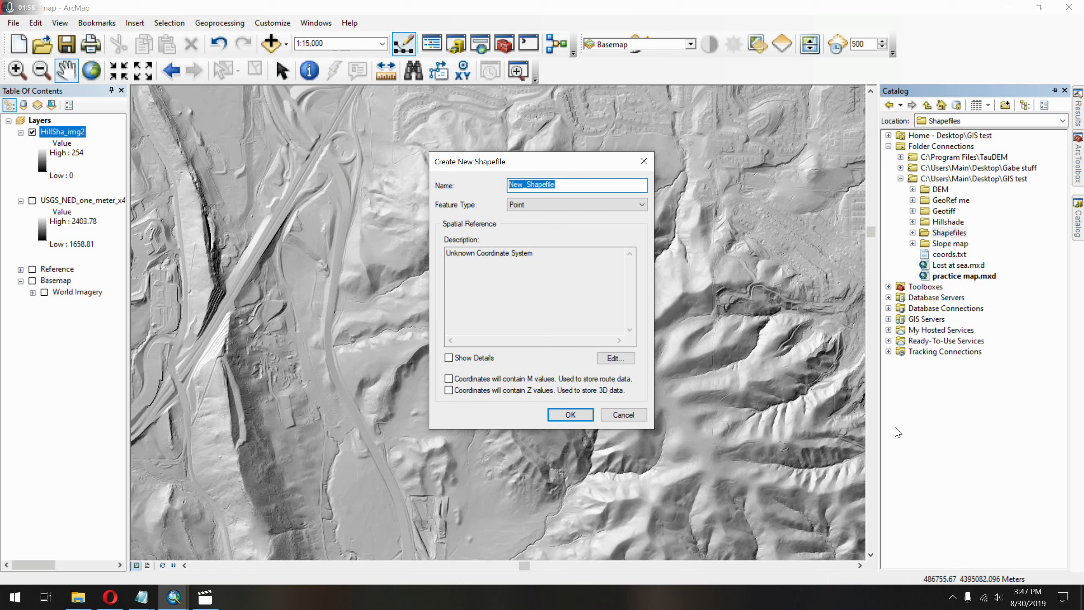
# Name the new shapefile Extent and set its feature type to Polygon.
pyautogui.write('Extent')
pyautogui.click(558, 205)
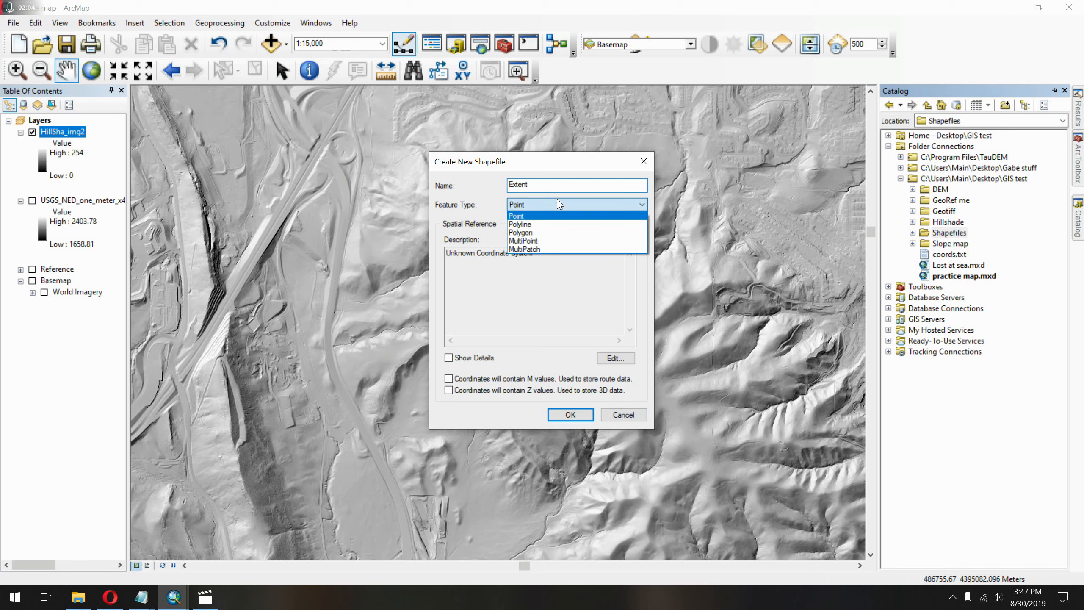
pyautogui.click(556, 233)
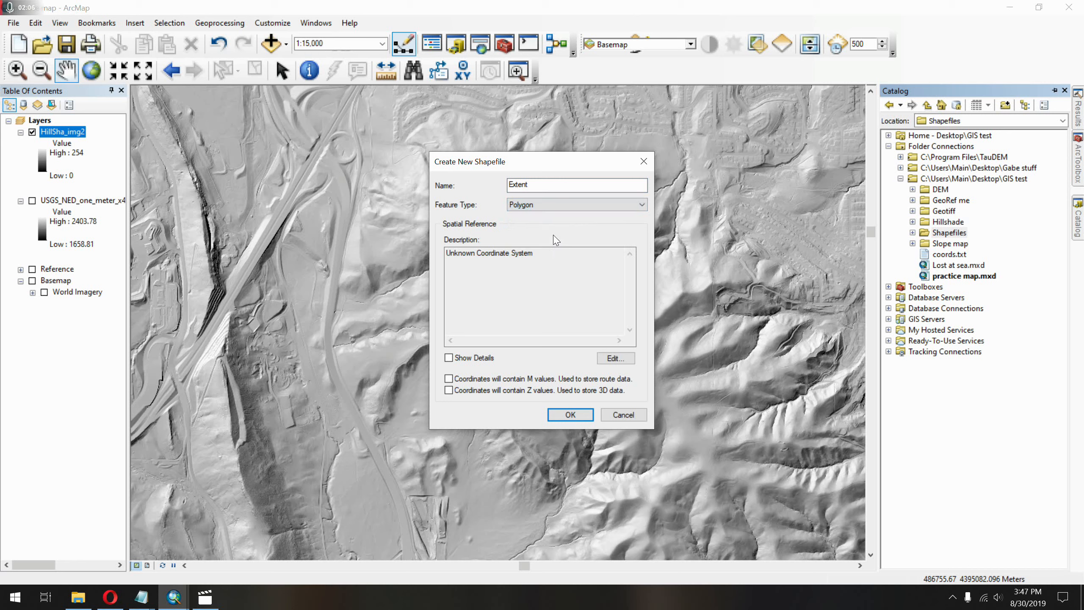
# Assign the favorite coordinate system NAD_1983_UTM_Zone_13N to the Extent shapefile and create it.
pyautogui.click(514, 275)
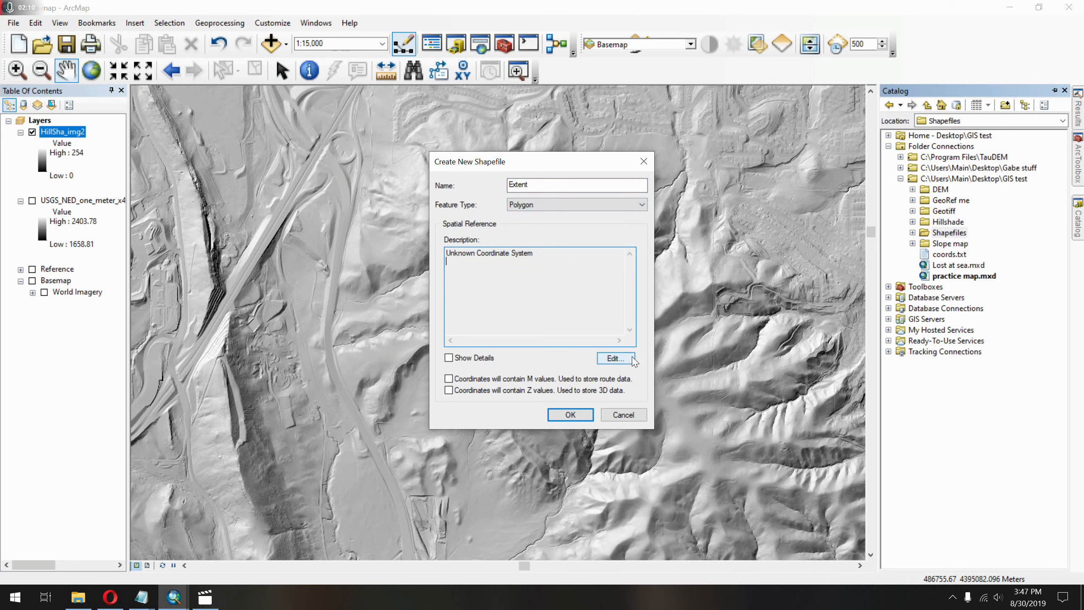
pyautogui.click(615, 358)
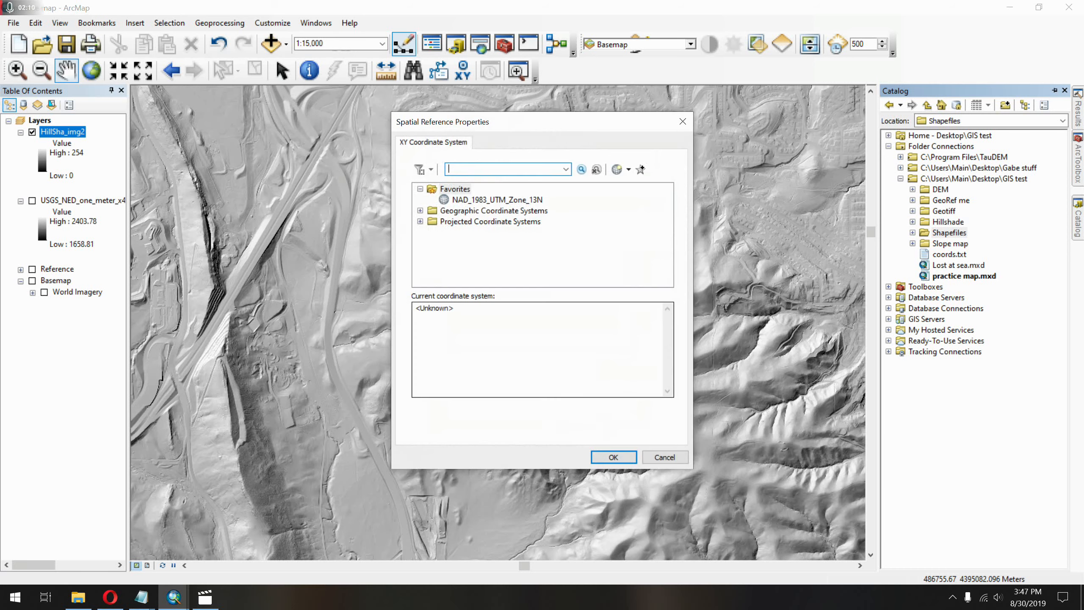
pyautogui.click(540, 200)
pyautogui.moveTo(555, 133)
pyautogui.mouseDown()
pyautogui.moveTo(617, 122)
pyautogui.moveTo(575, 129)
pyautogui.mouseUp()
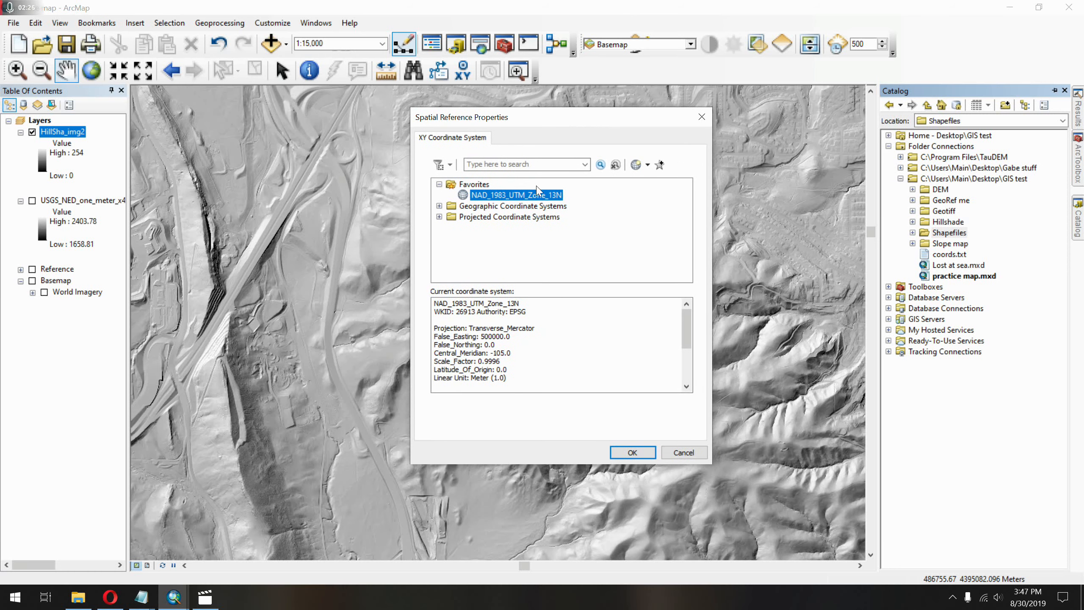
pyautogui.click(633, 452)
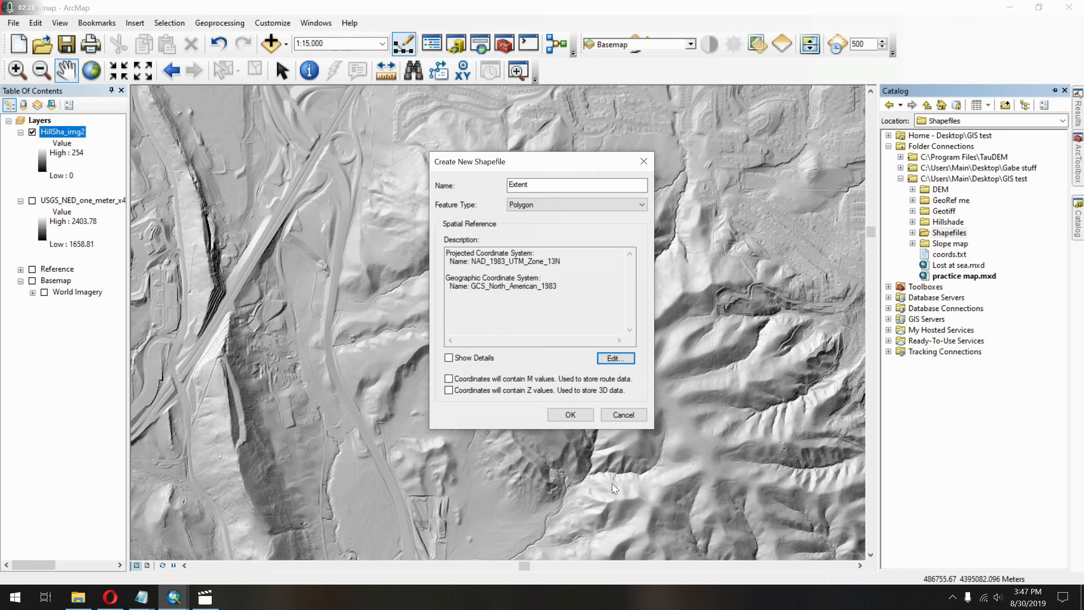
pyautogui.click(571, 415)
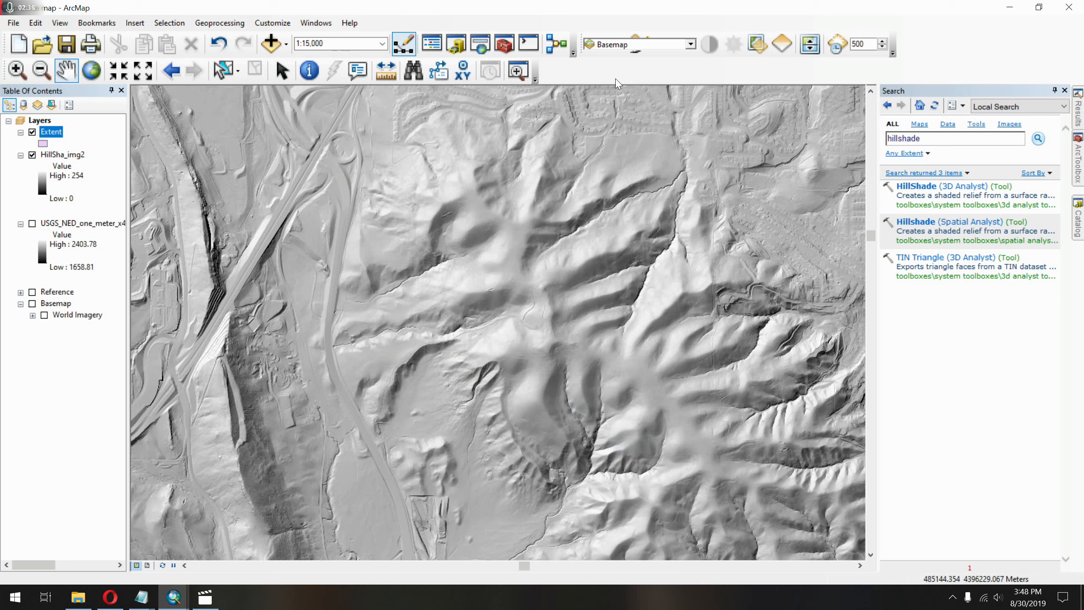
# Show the Editor tools and start an edit session on the Extent shapefile.
pyautogui.rightClick(601, 73)
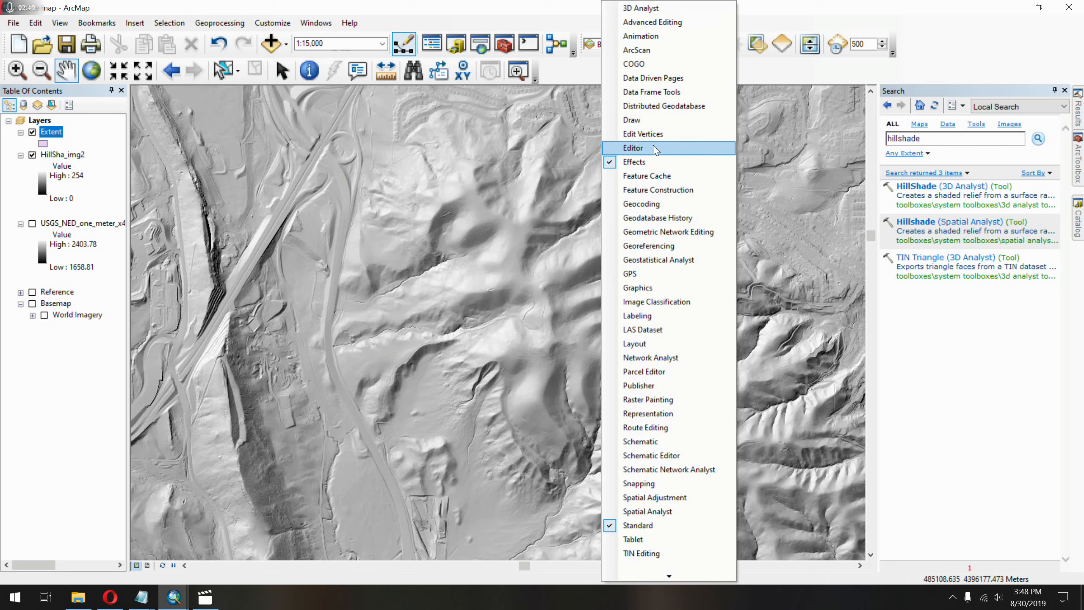
pyautogui.click(634, 148)
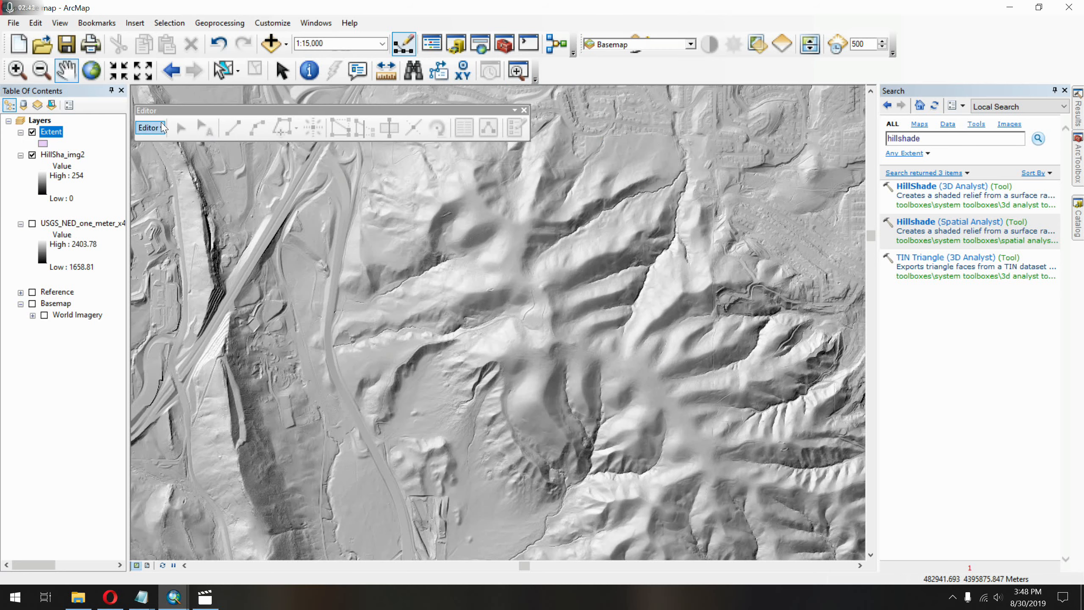
pyautogui.click(164, 131)
pyautogui.click(169, 143)
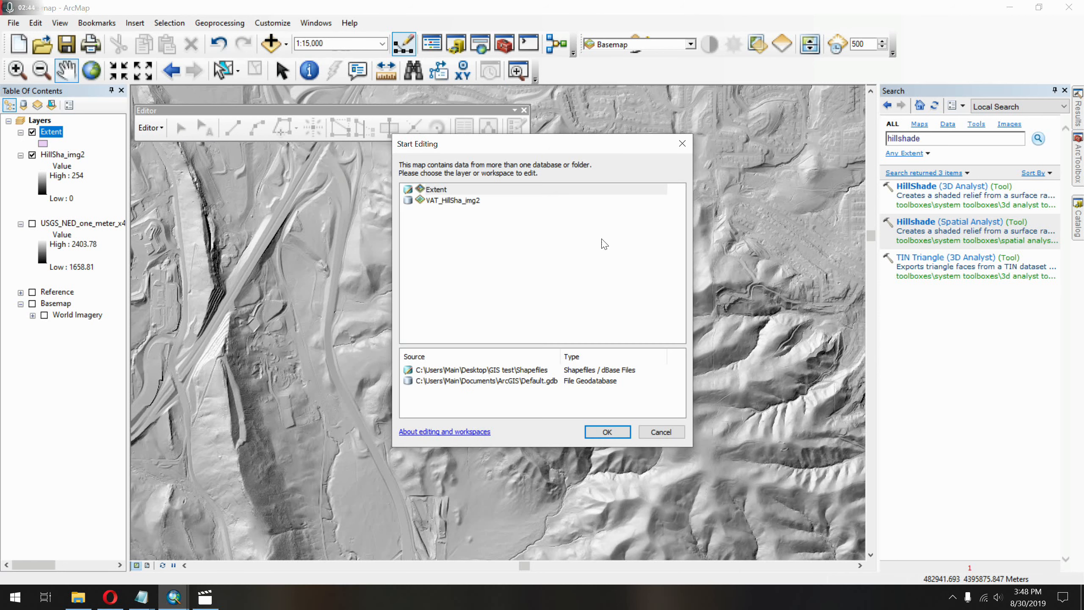
pyautogui.click(467, 191)
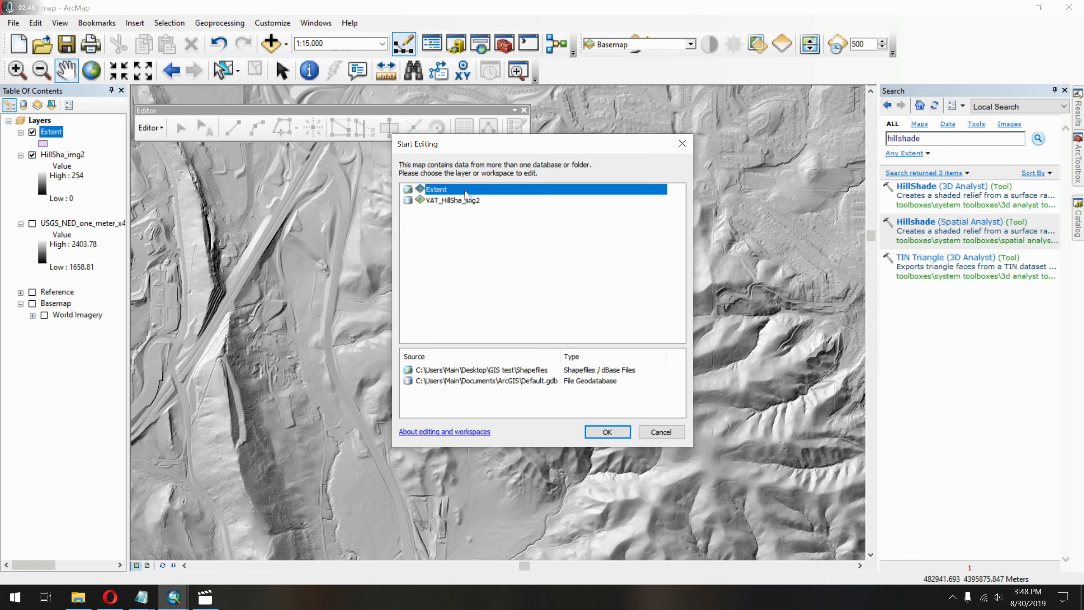
pyautogui.click(612, 431)
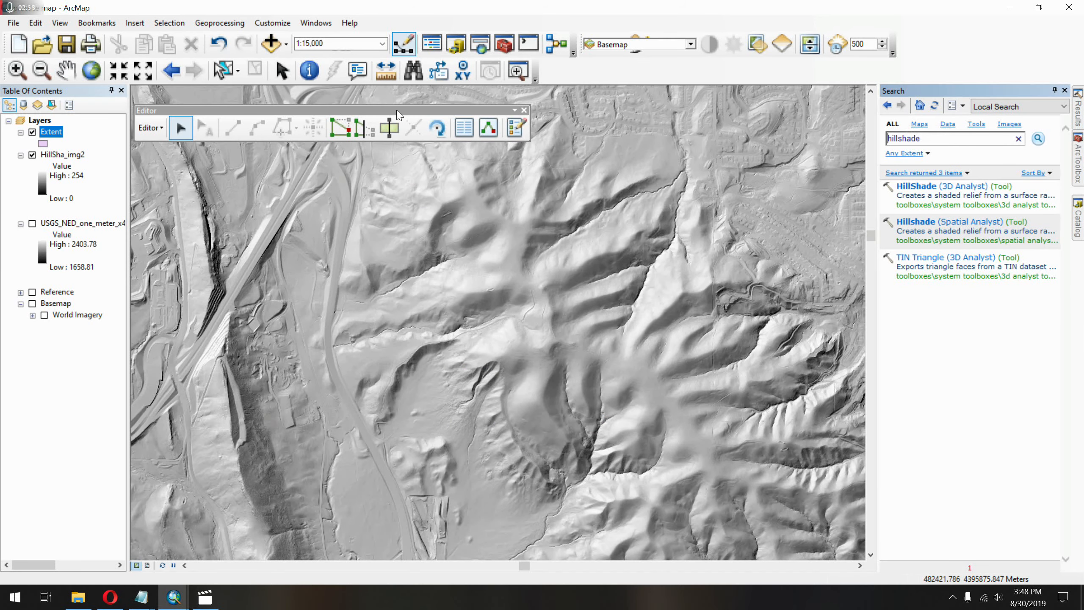
# Collapse the search pane and show the feature creation templates for the edit session.
pyautogui.click(489, 128)
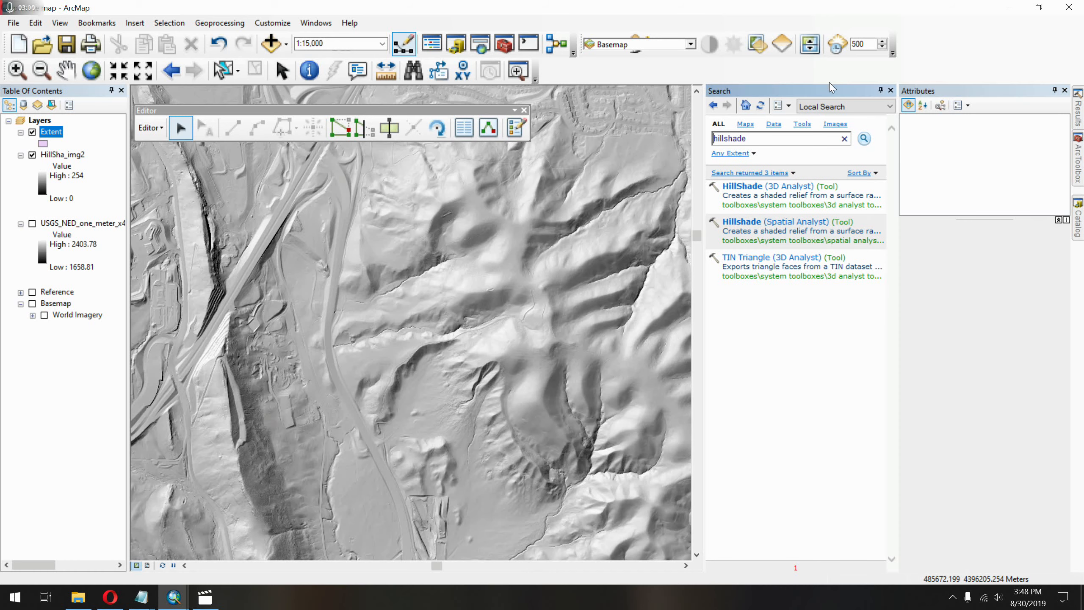
pyautogui.click(880, 91)
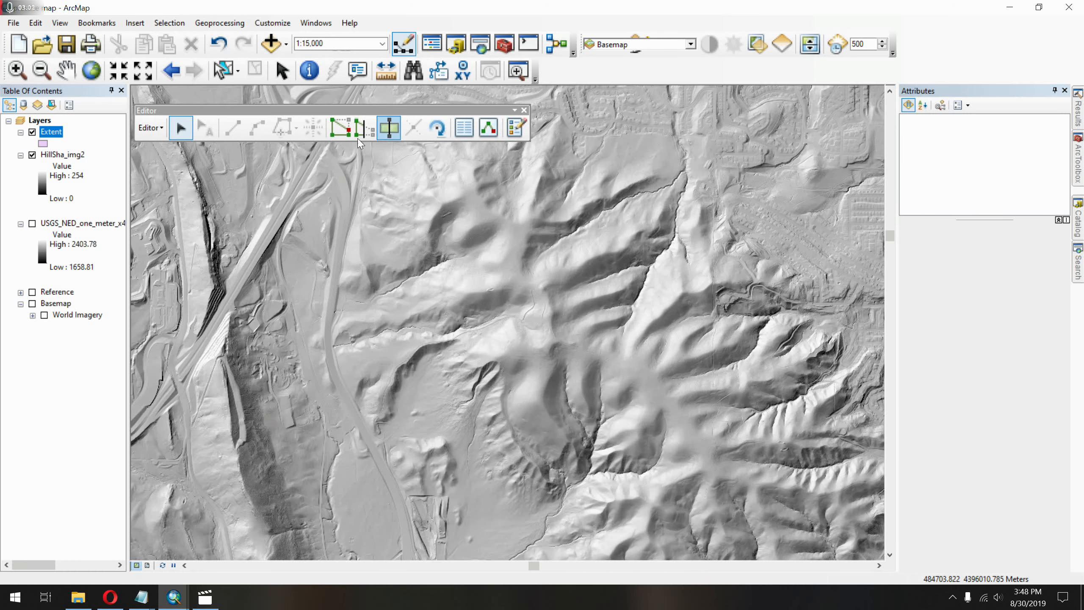
pyautogui.click(487, 130)
pyautogui.click(518, 128)
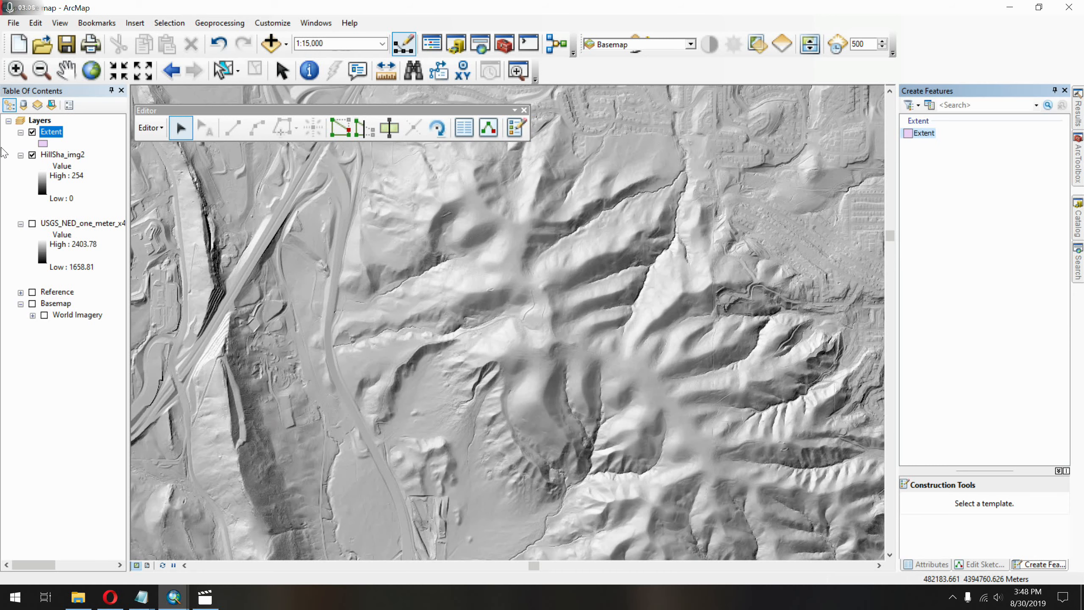
# Draw a rectangle in Extent around the mountain and the ridge west of it, about 6.7 km wide and 4.3 km tall.
pyautogui.click(926, 133)
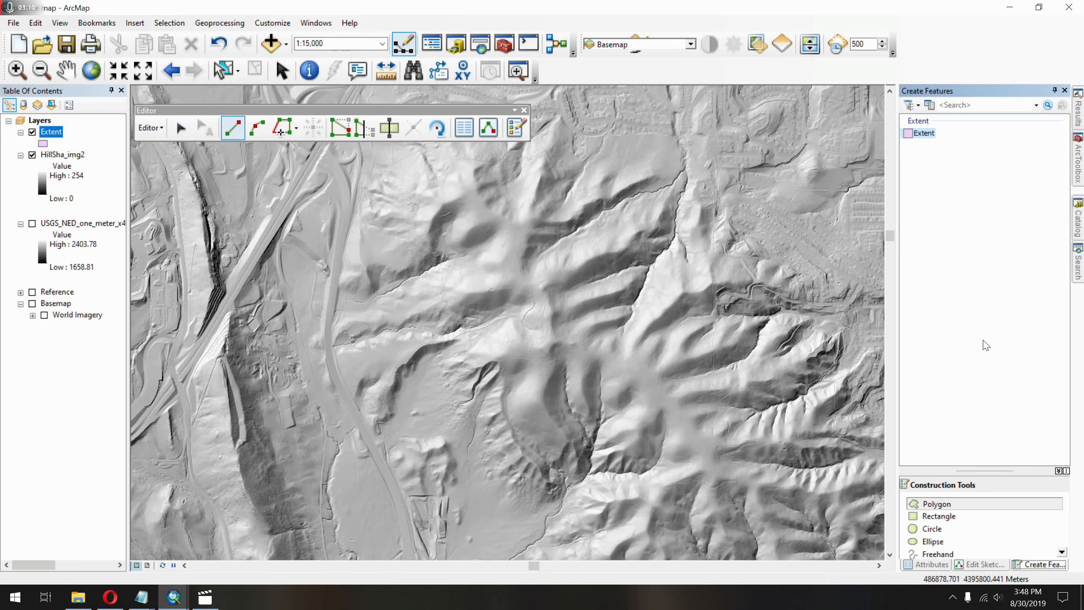
pyautogui.click(970, 517)
pyautogui.scroll(2, 507, 313)
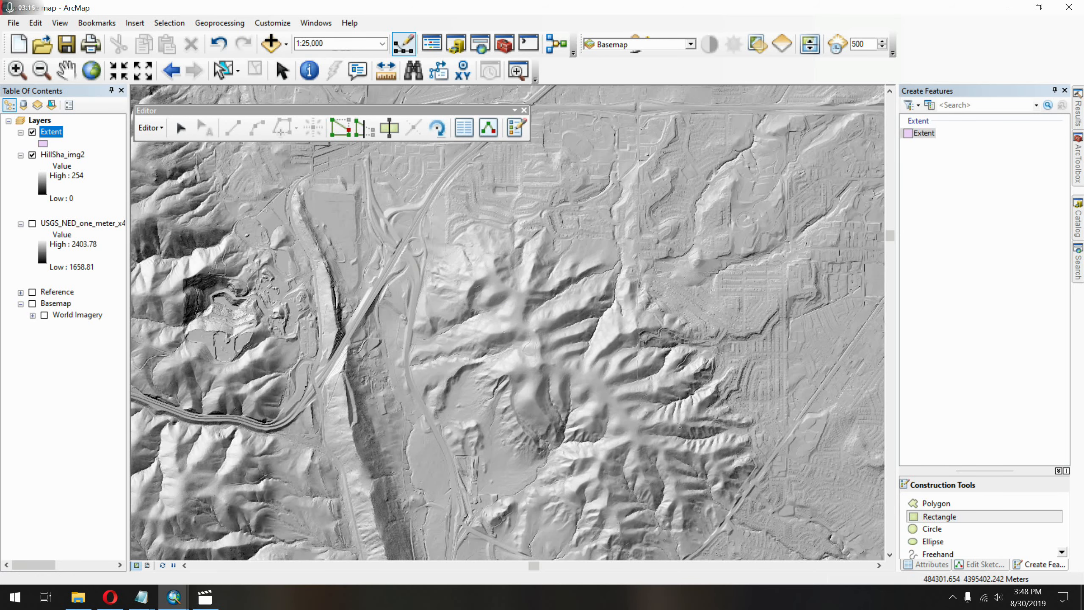
pyautogui.scroll(1, 508, 313)
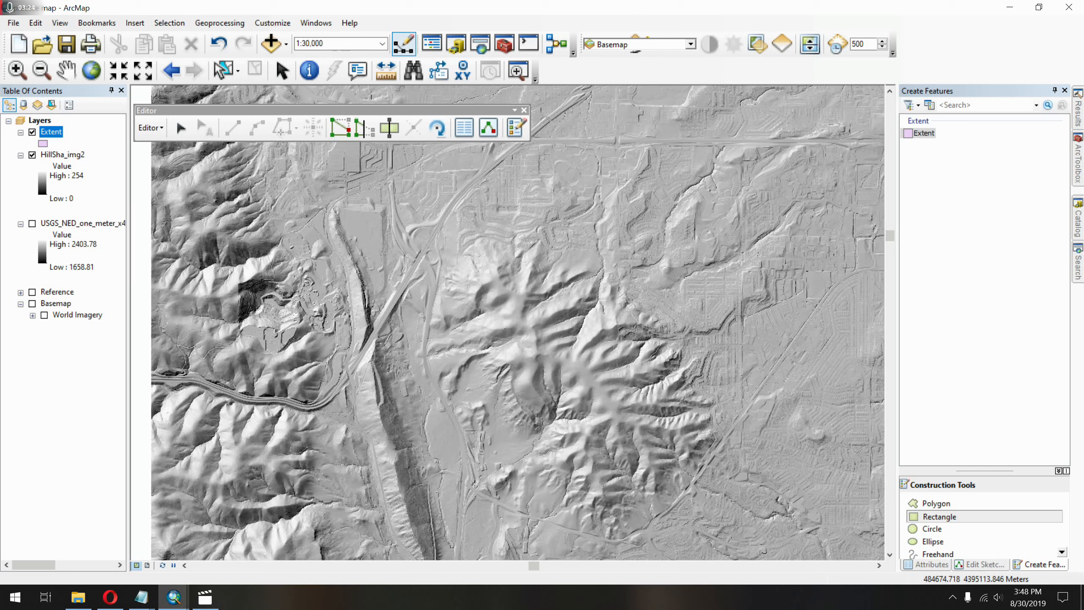
pyautogui.moveTo(420, 357); pyautogui.dragTo(342, 327)
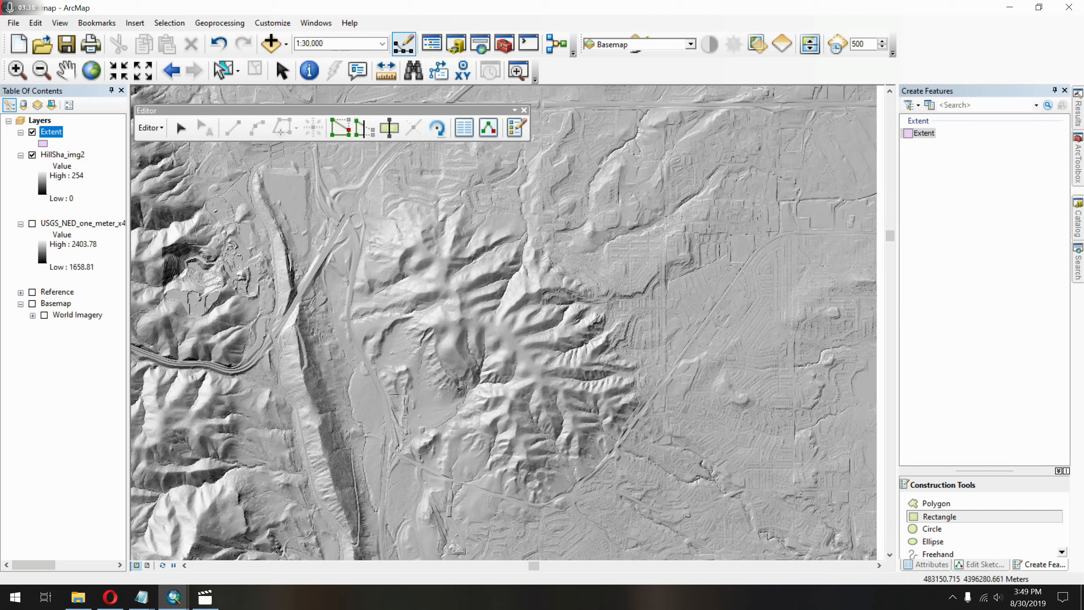
pyautogui.click(245, 172)
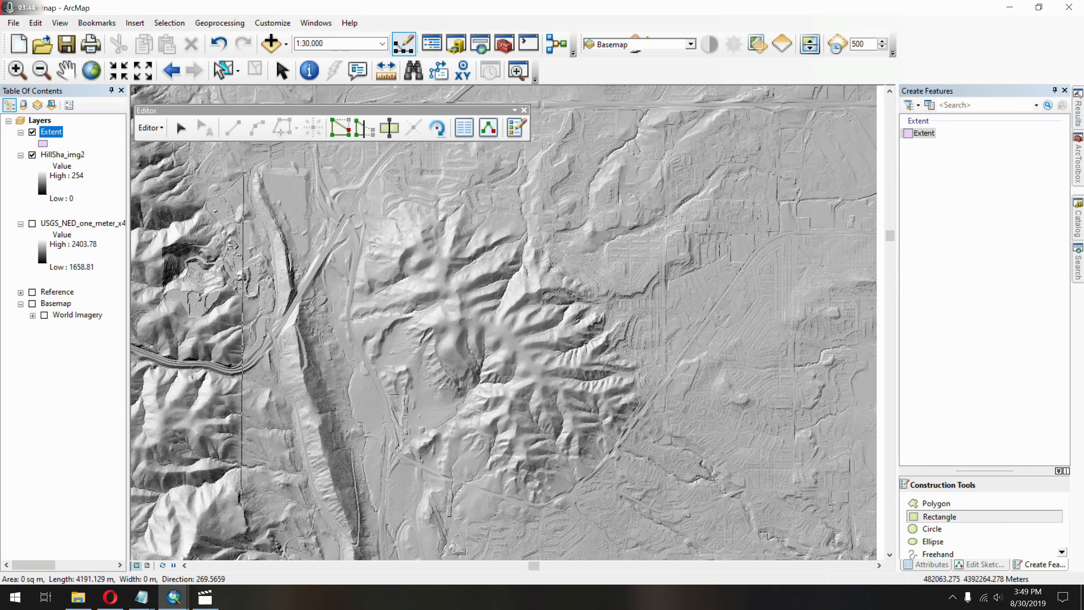
pyautogui.click(241, 499)
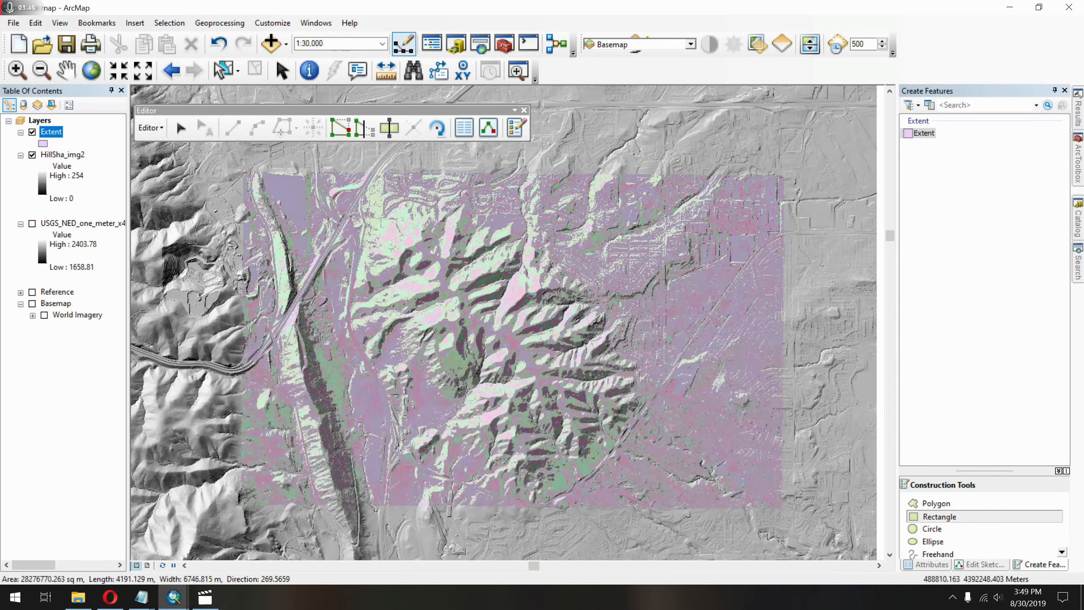
pyautogui.click(777, 522)
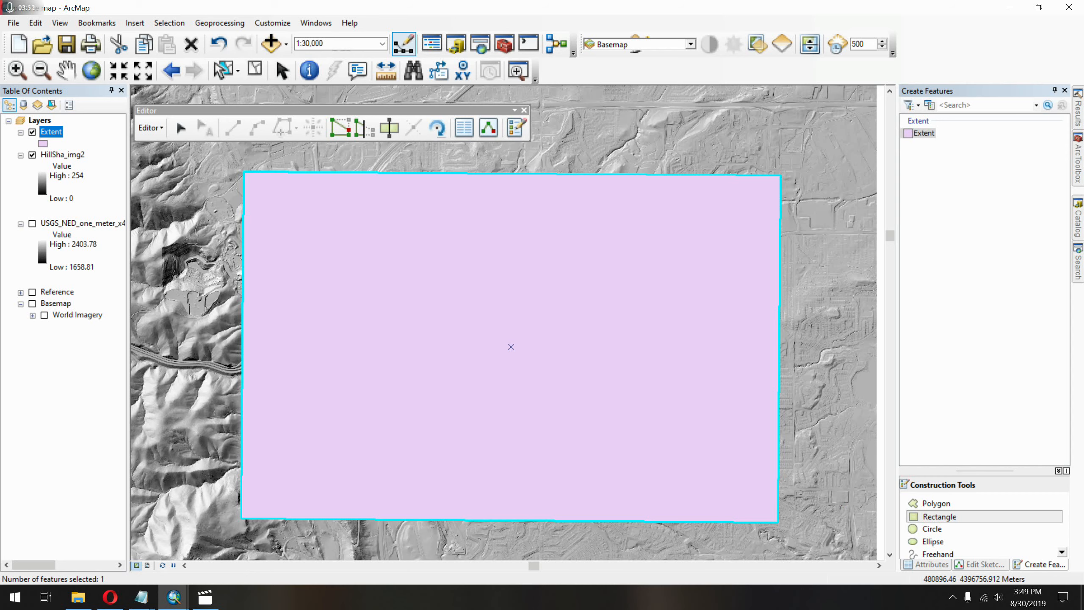
# Save the edits to the Extent shapefile, end the edit session and hide the Editor tools.
pyautogui.click(150, 127)
pyautogui.click(188, 171)
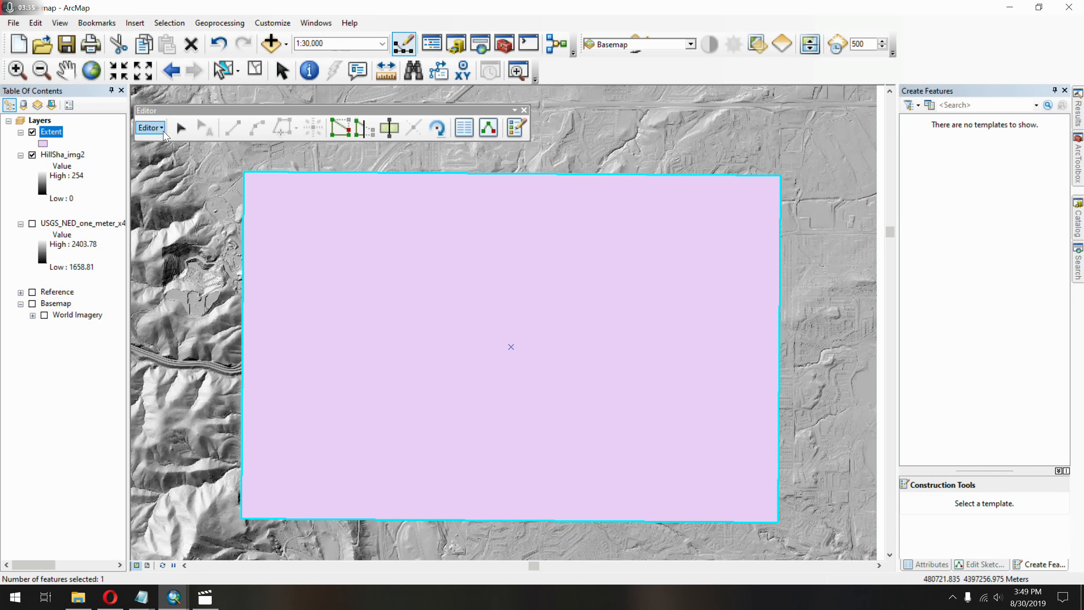
pyautogui.click(165, 136)
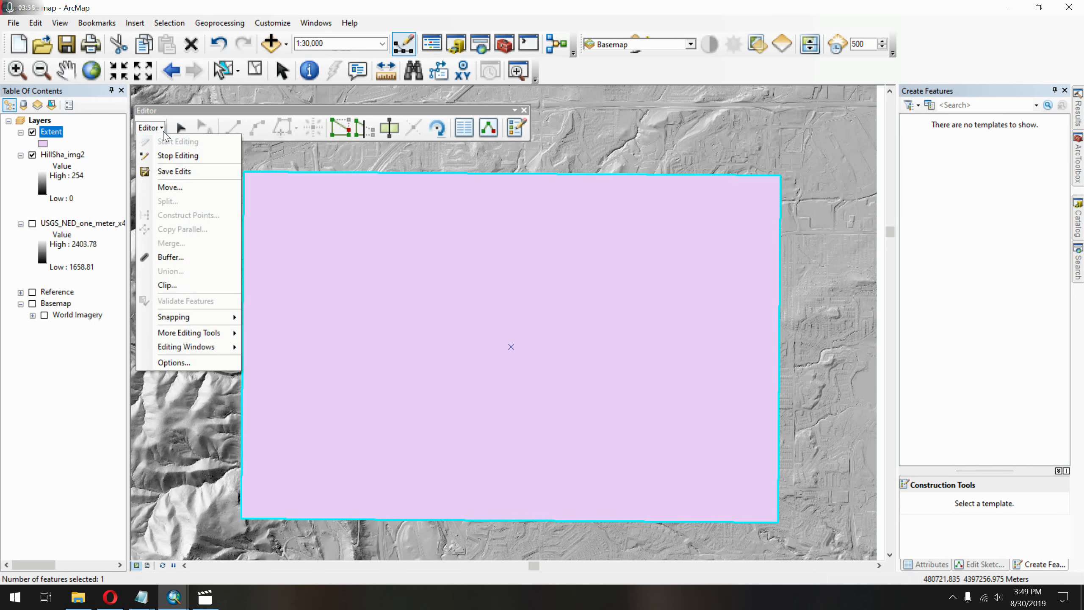
pyautogui.click(179, 151)
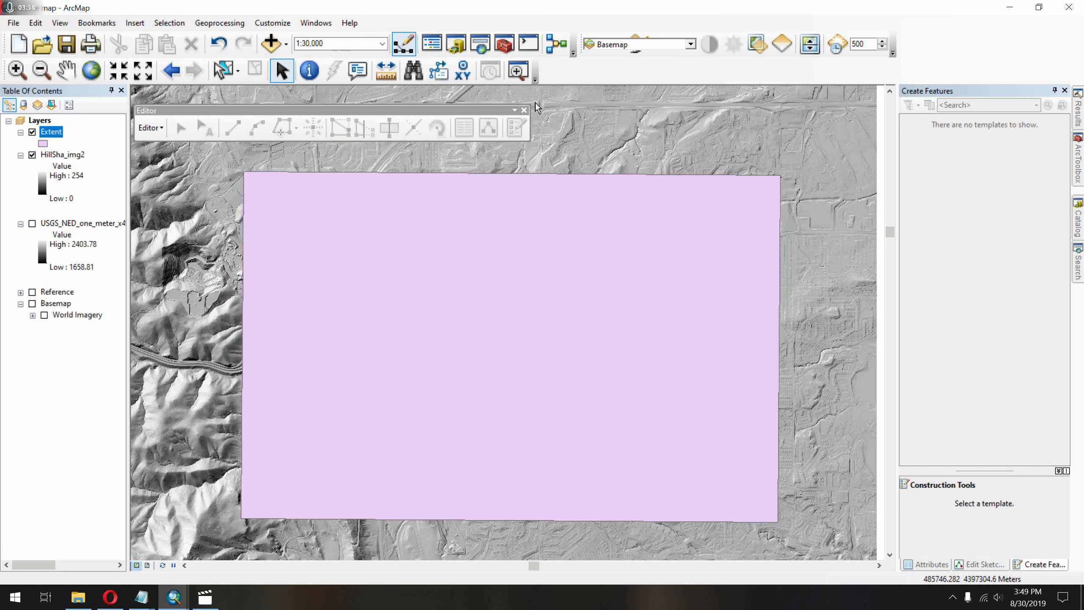
pyautogui.click(525, 111)
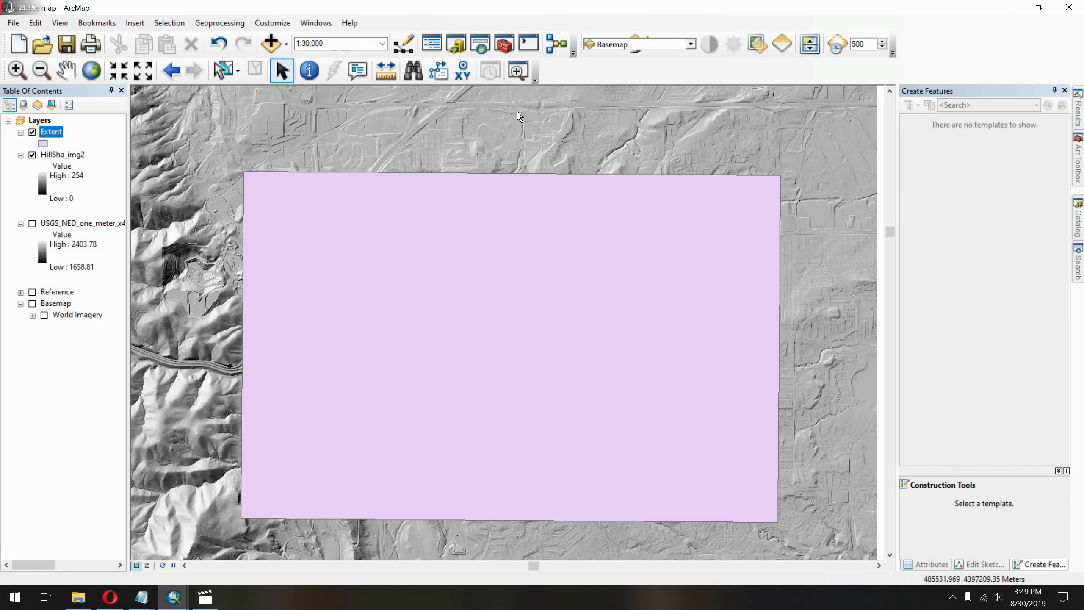
# Change the Extent layer's symbol to the Hollow style.
pyautogui.click(45, 144)
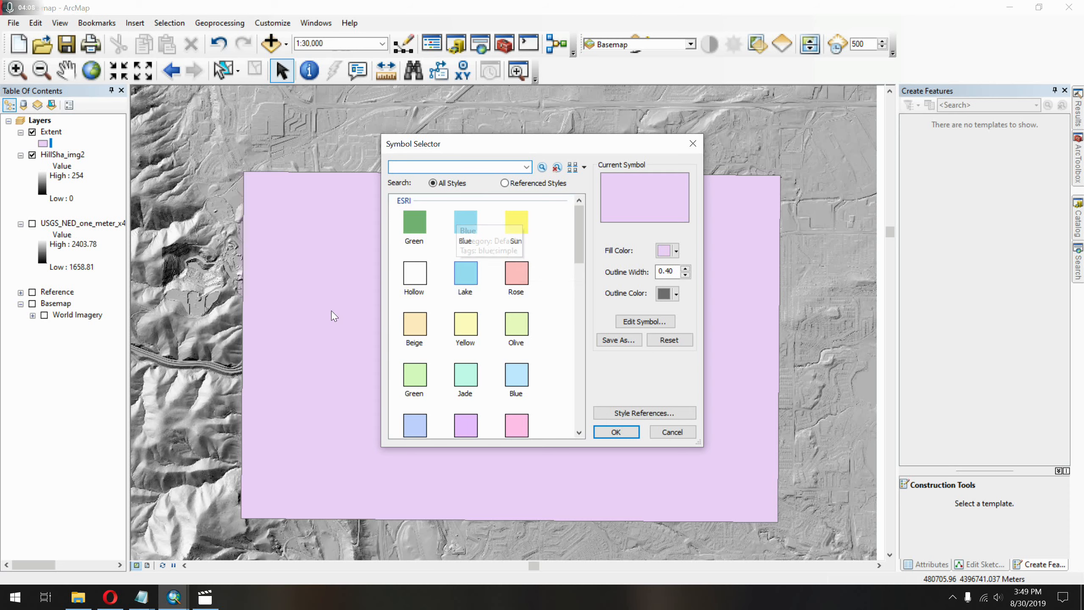
pyautogui.click(411, 276)
pyautogui.click(604, 433)
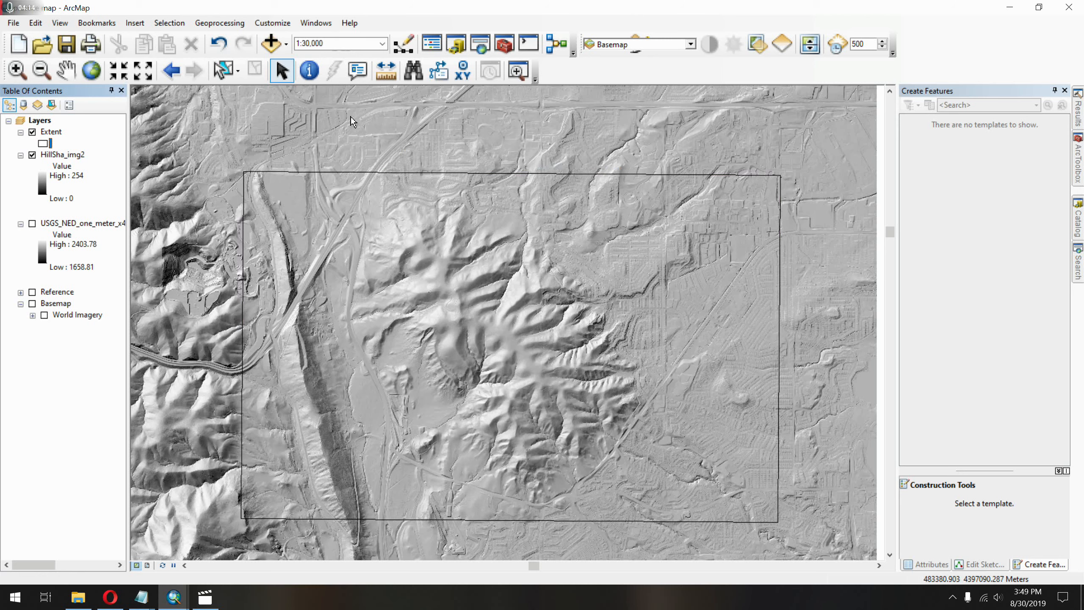
# Search the tools for clip and open the Clip (Data Management) tool.
pyautogui.click(480, 43)
pyautogui.press('Delete')
pyautogui.press('Delete')
pyautogui.press('Delete')
pyautogui.press('Delete')
pyautogui.press('Delete')
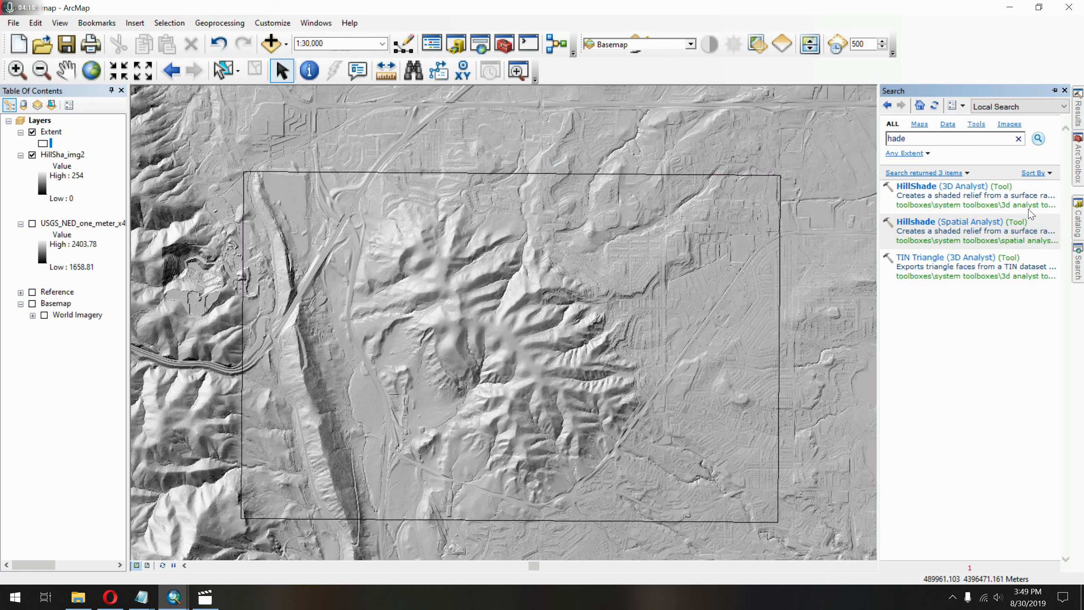
pyautogui.write('clip')
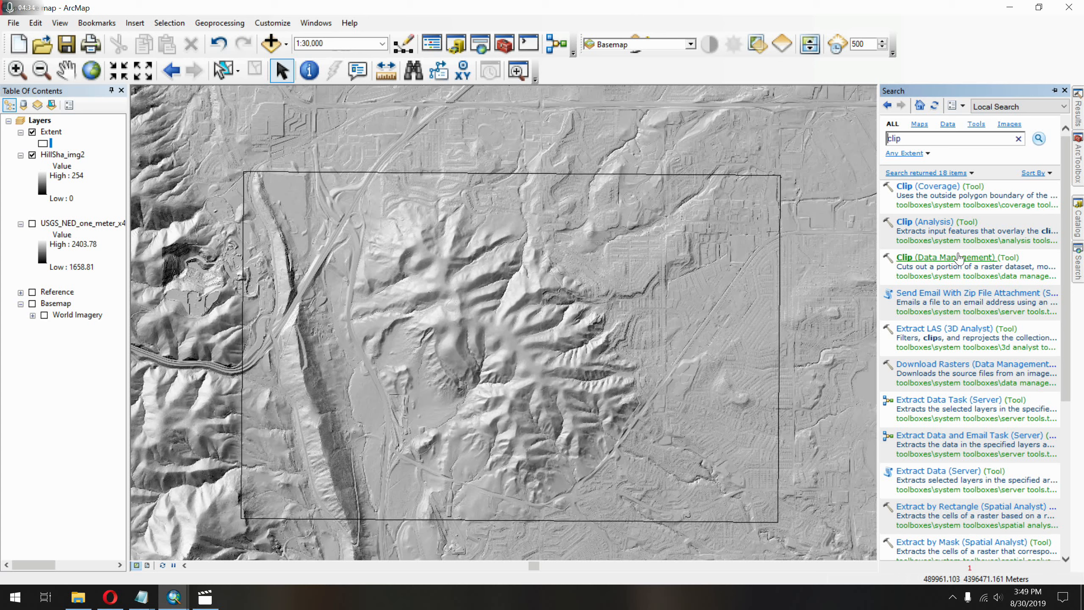
pyautogui.click(959, 257)
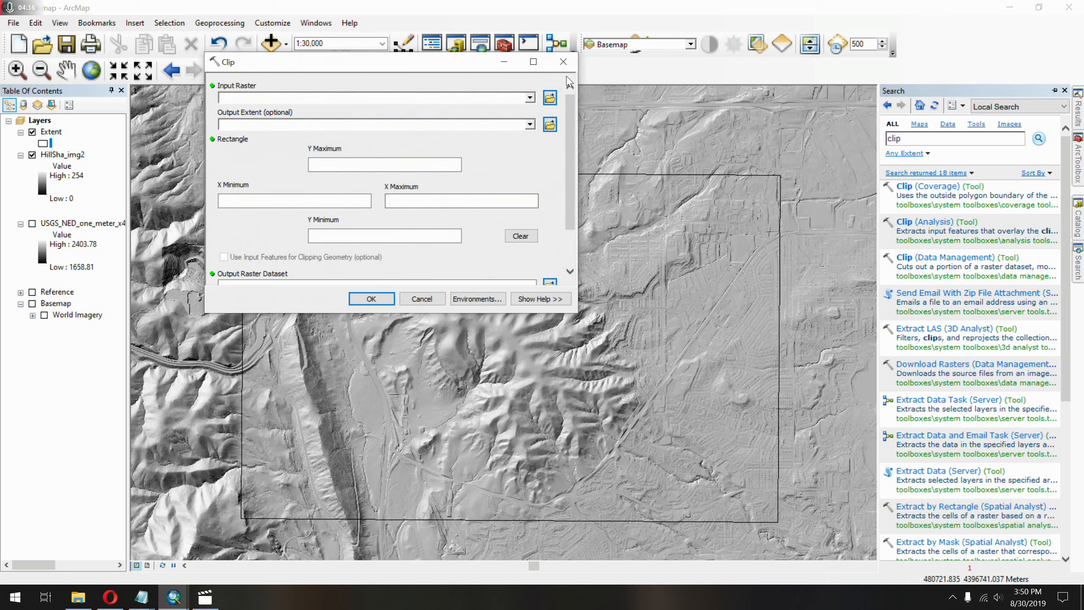
# Clip the HillSha_img2 raster using Extent as the output extent, keeping the default output dataset and NoData value.
pyautogui.click(530, 98)
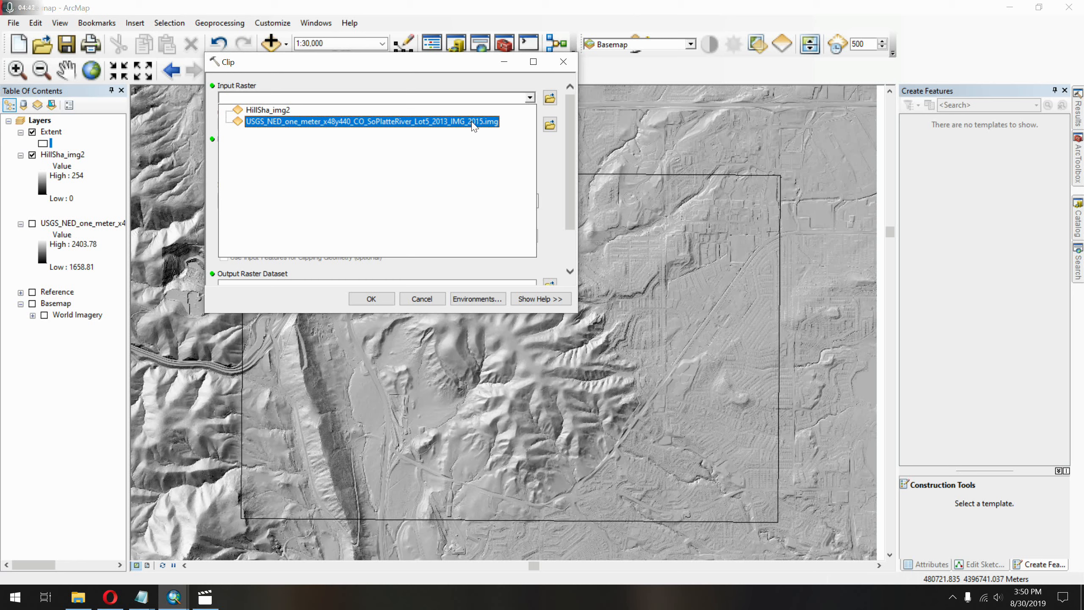
pyautogui.click(469, 111)
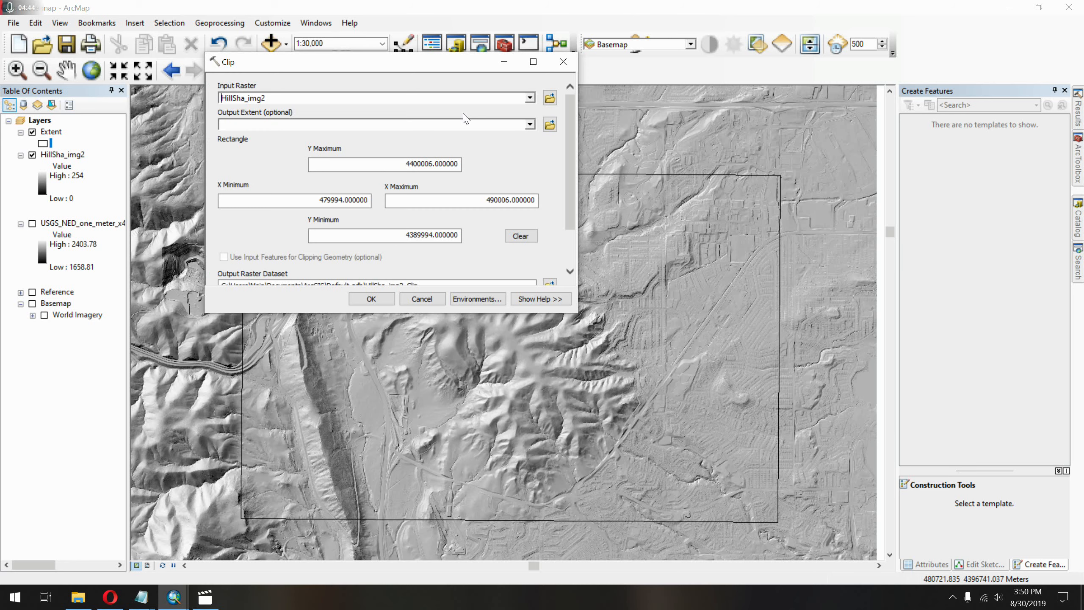
pyautogui.click(529, 124)
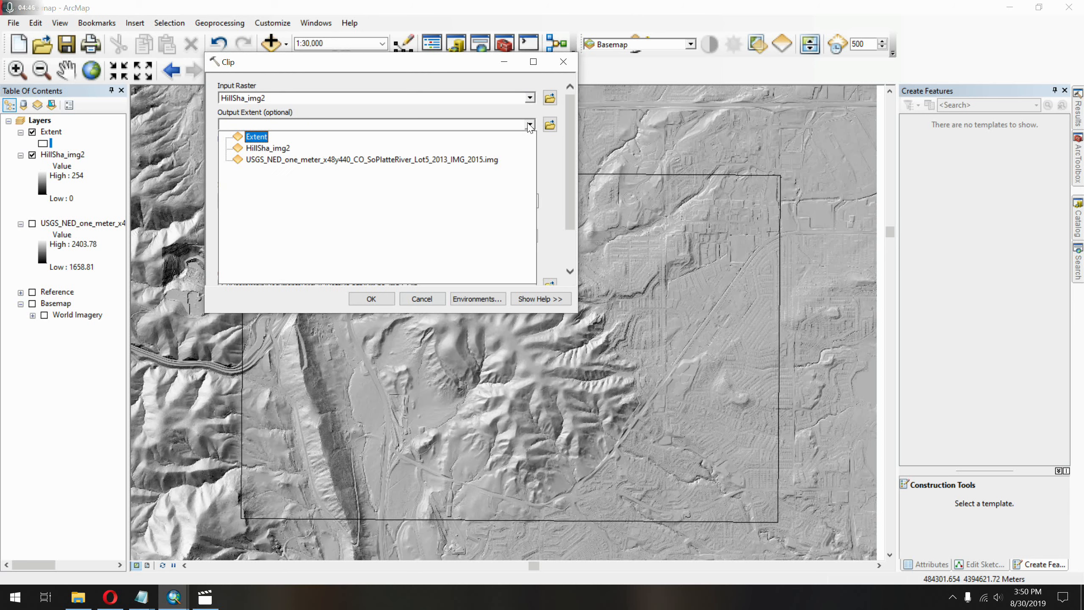
pyautogui.click(502, 139)
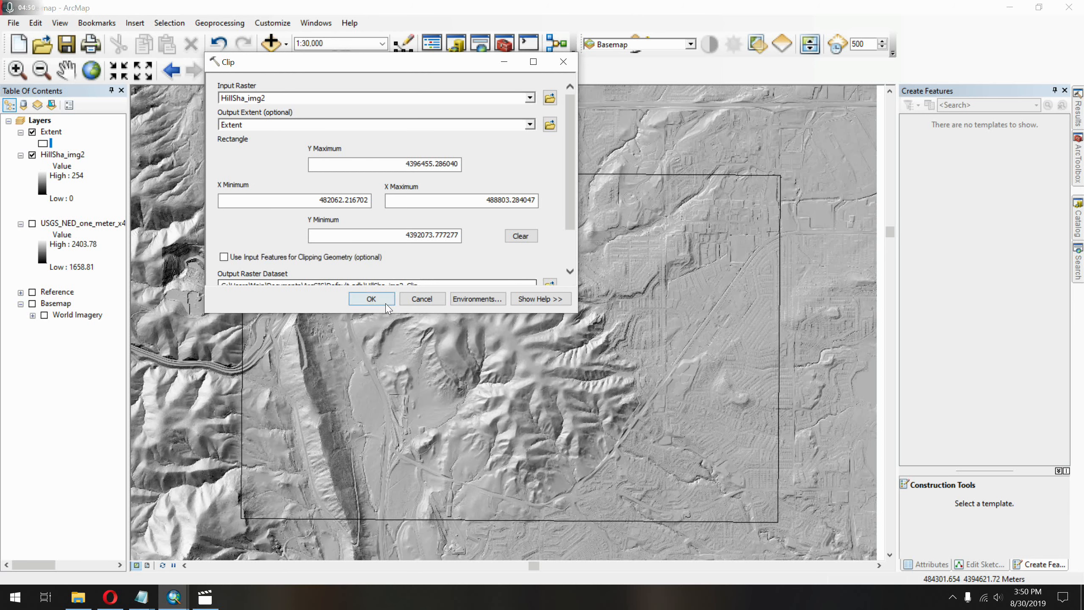
pyautogui.scroll(-2, 399, 277)
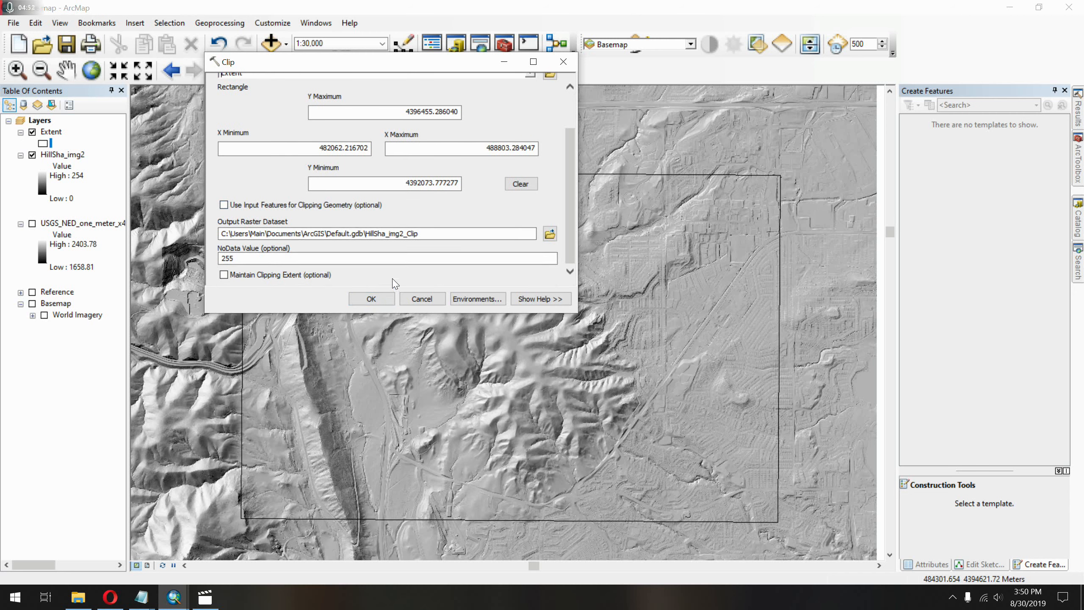
pyautogui.click(356, 301)
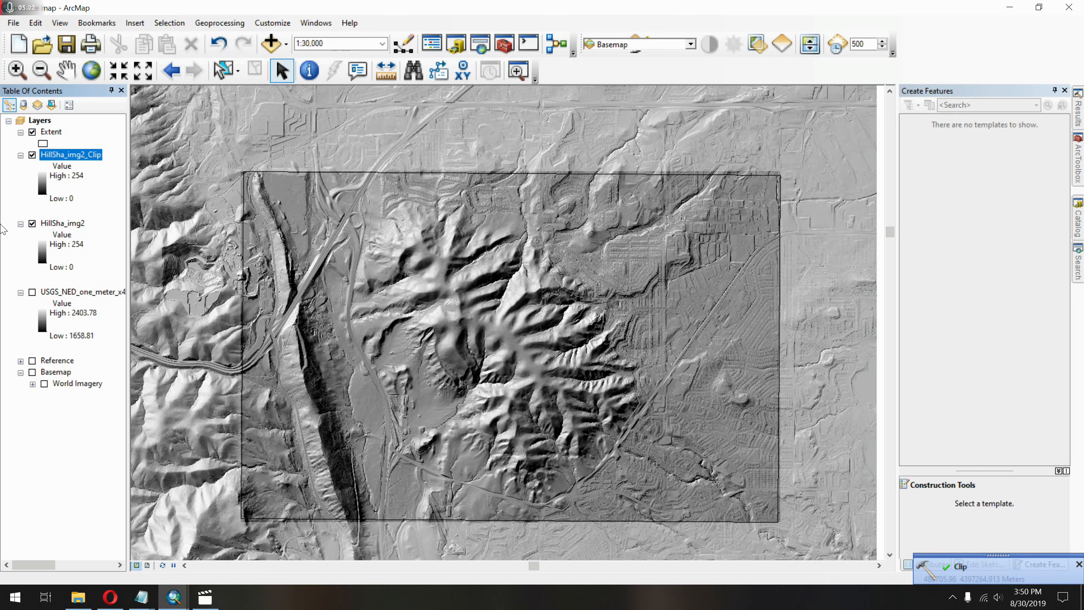
# Hide the HillSha_img2 and Extent layers and inspect the clipped hillshade's central ridges at 1:5,000.
pyautogui.click(32, 223)
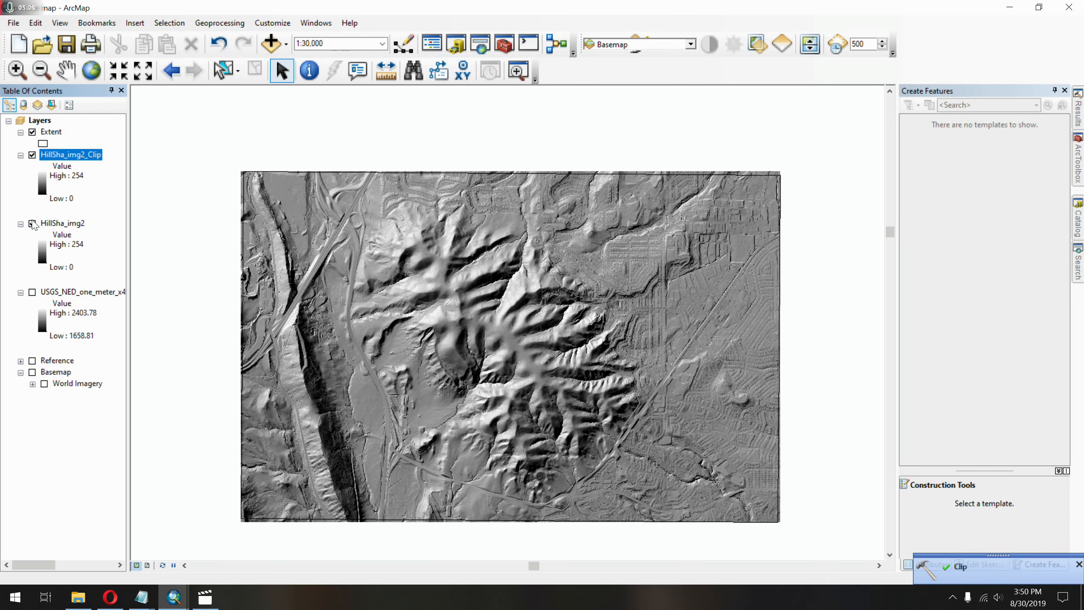
pyautogui.click(32, 223)
pyautogui.click(33, 223)
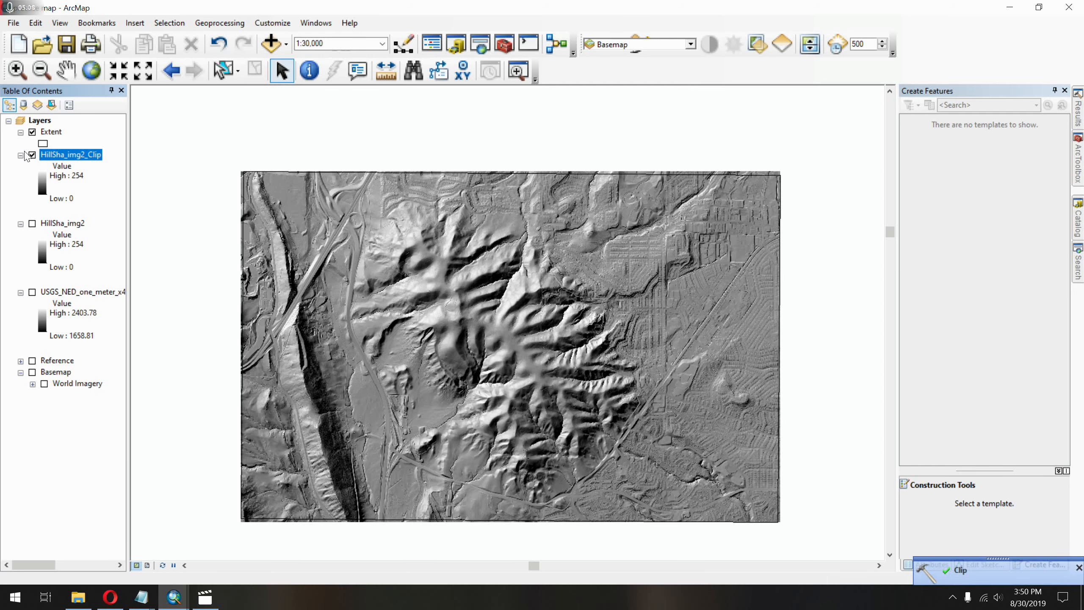
pyautogui.click(36, 132)
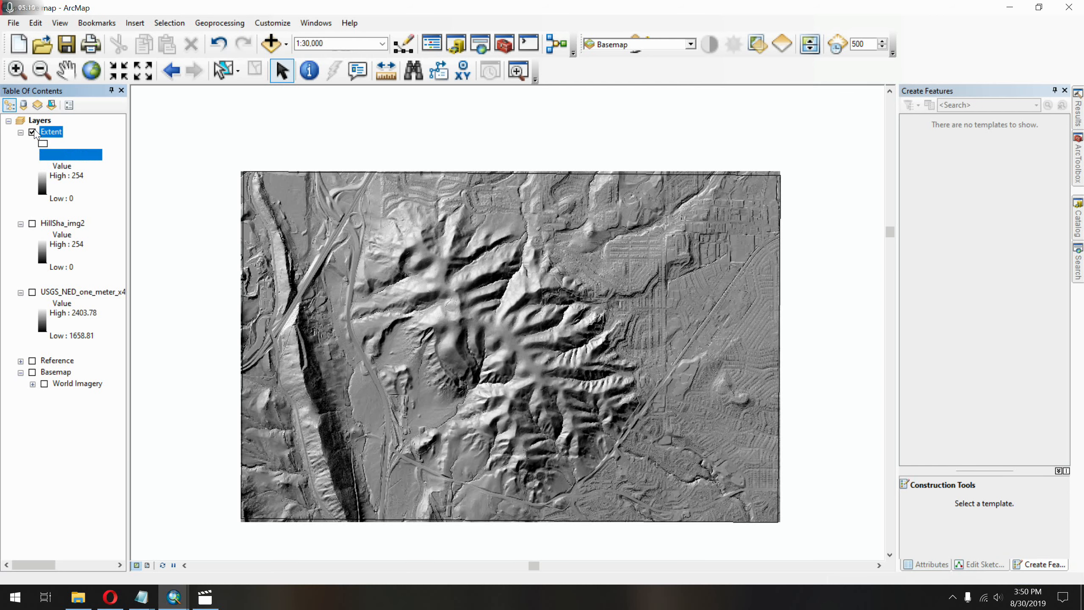
pyautogui.click(32, 133)
pyautogui.scroll(4, 391, 361)
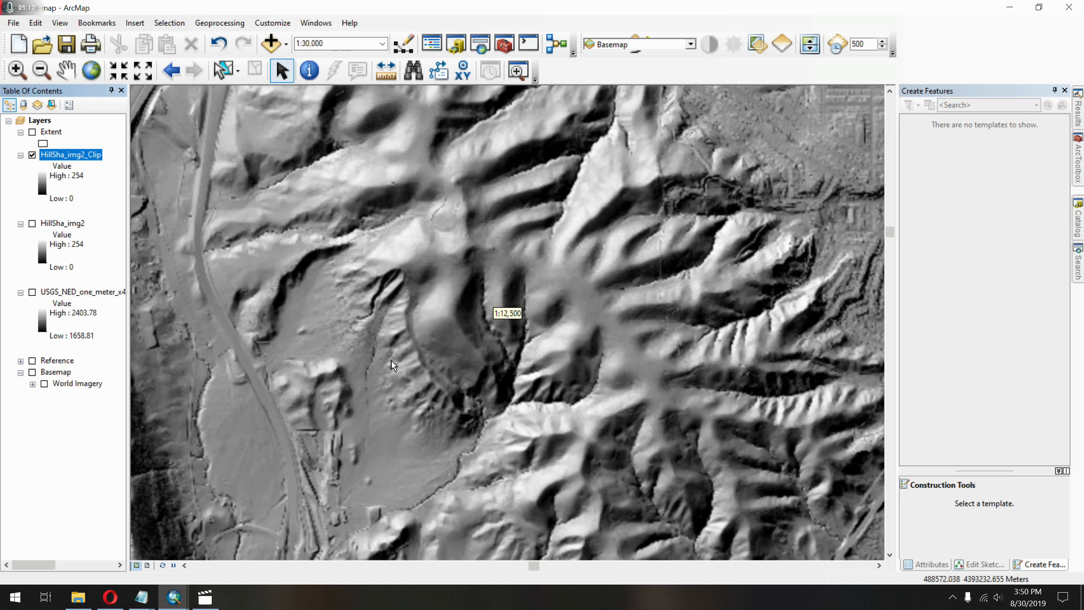
pyautogui.scroll(3, 390, 189)
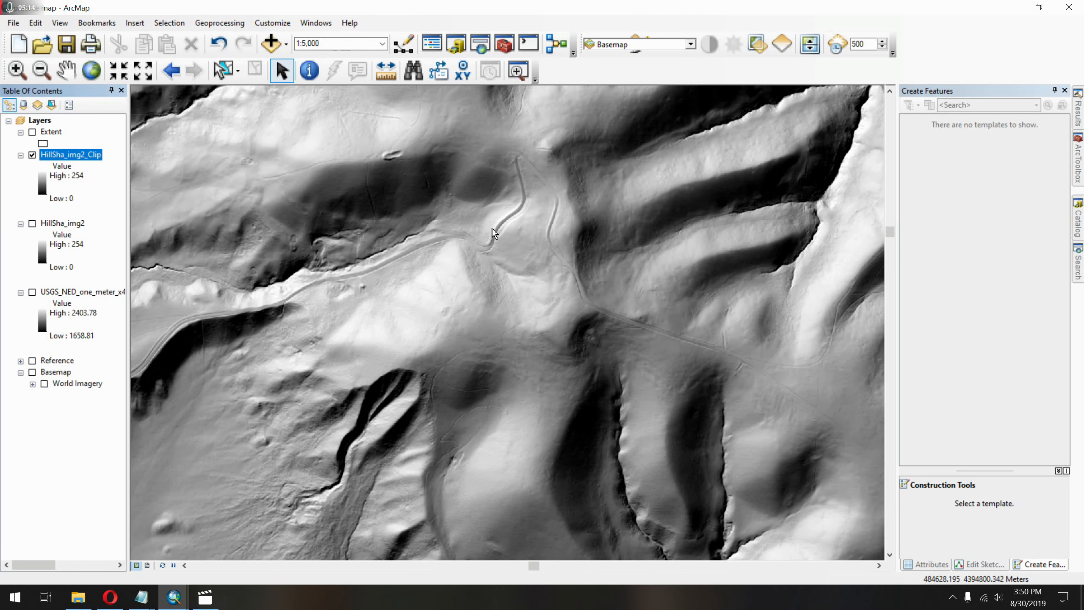
# Examine the terrain and landslide features around the central ridges on the clipped hillshade, from the wide overview down to 1:2,500.
pyautogui.scroll(3, 493, 228)
pyautogui.scroll(-5, 571, 328)
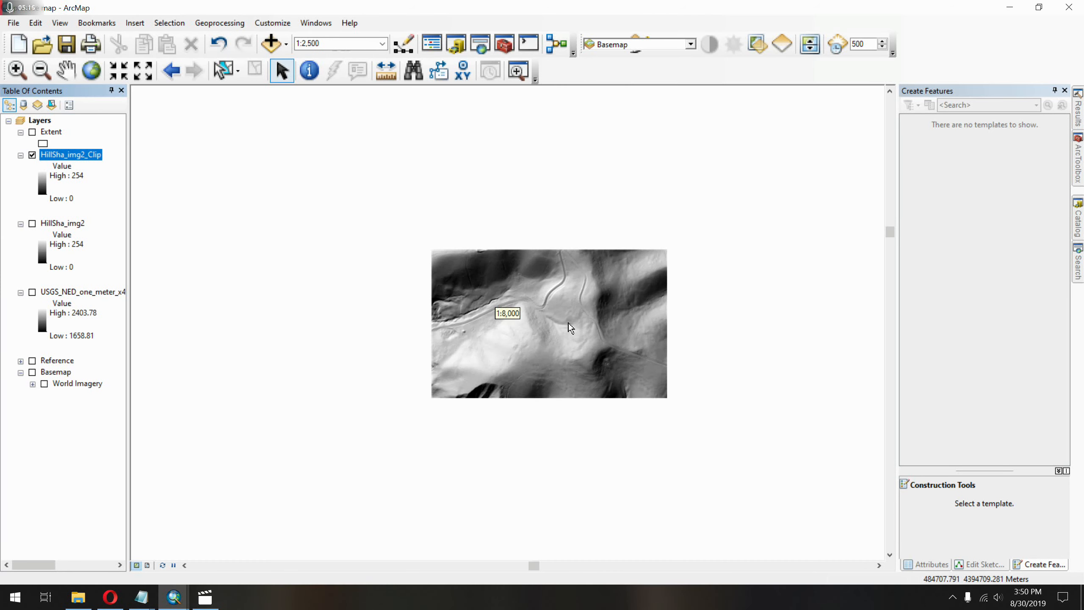
pyautogui.scroll(-3, 571, 333)
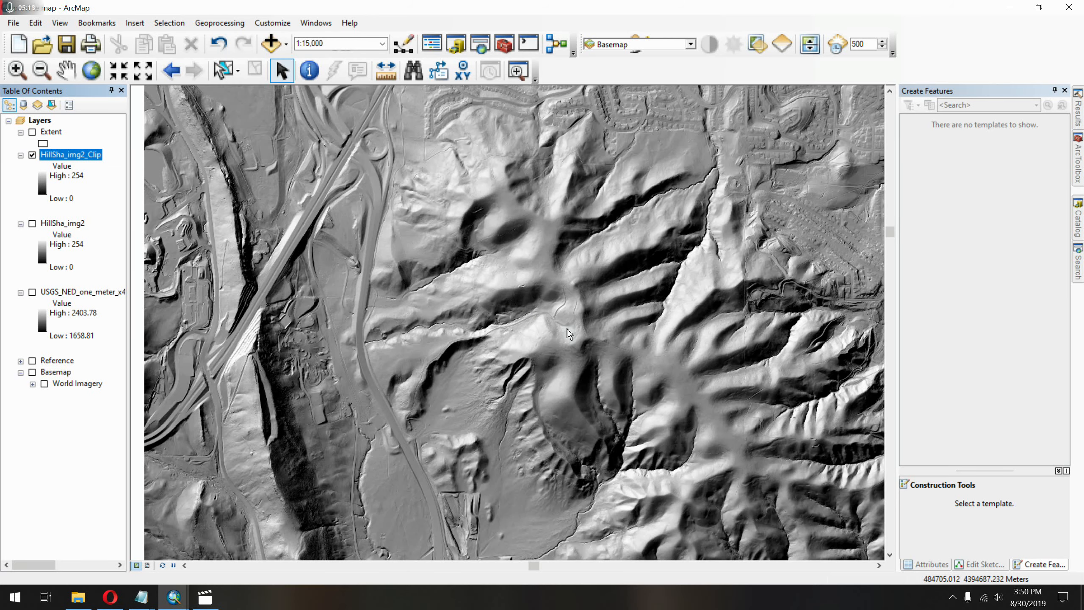
pyautogui.scroll(-2, 569, 333)
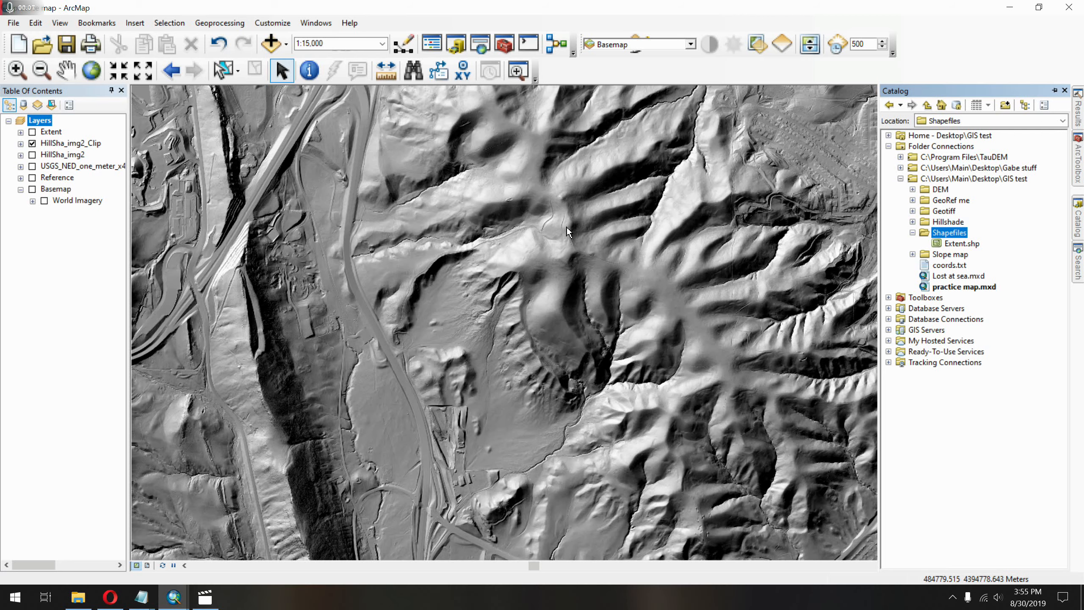
pyautogui.click(949, 266)
pyautogui.moveTo(427, 192); pyautogui.dragTo(227, 317)
pyautogui.moveTo(651, 168); pyautogui.dragTo(583, 305)
pyautogui.moveTo(540, 338); pyautogui.dragTo(838, 169)
pyautogui.scroll(-1, 517, 339)
pyautogui.scroll(2, 518, 338)
pyautogui.scroll(4, 518, 342)
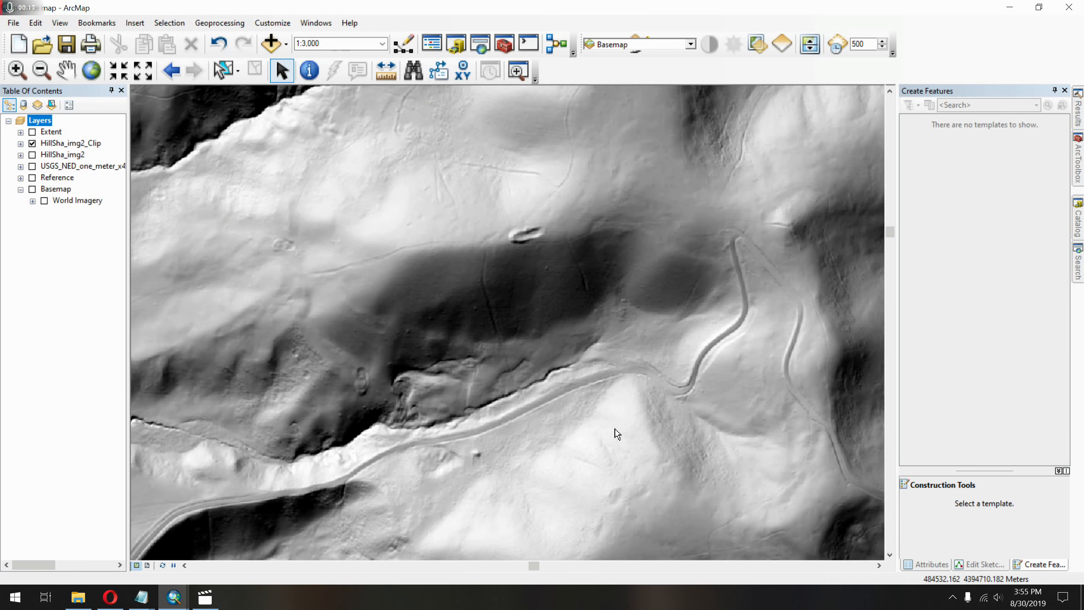
pyautogui.scroll(1, 493, 431)
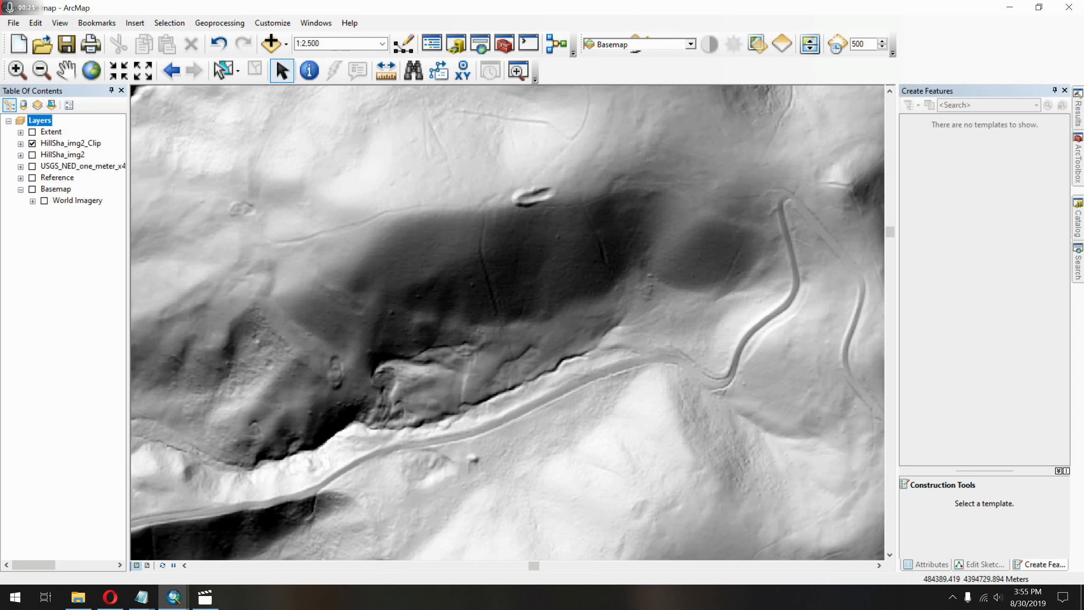
pyautogui.moveTo(503, 439); pyautogui.dragTo(613, 373)
# Start a new polygon shapefile named Landslides in the Shapefiles folder of the GIS test directory.
pyautogui.click(1081, 209)
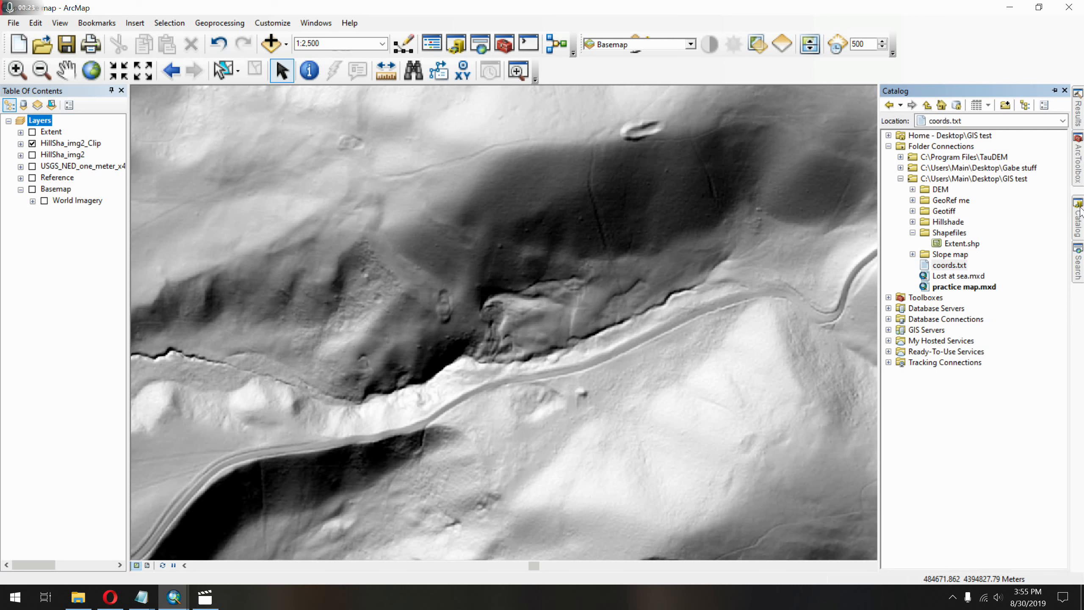
pyautogui.click(951, 233)
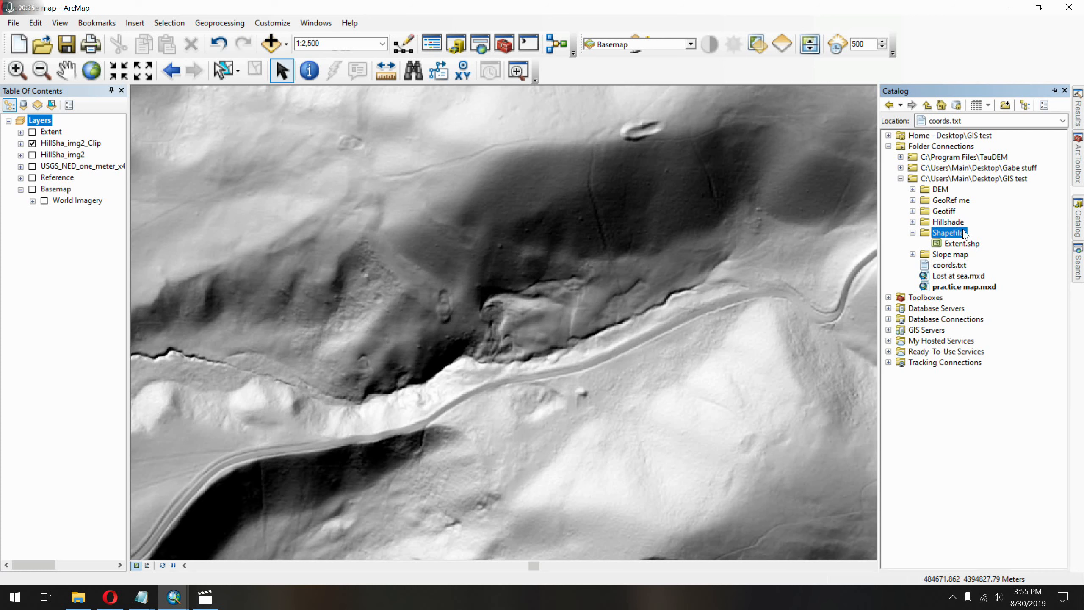
pyautogui.rightClick(957, 233)
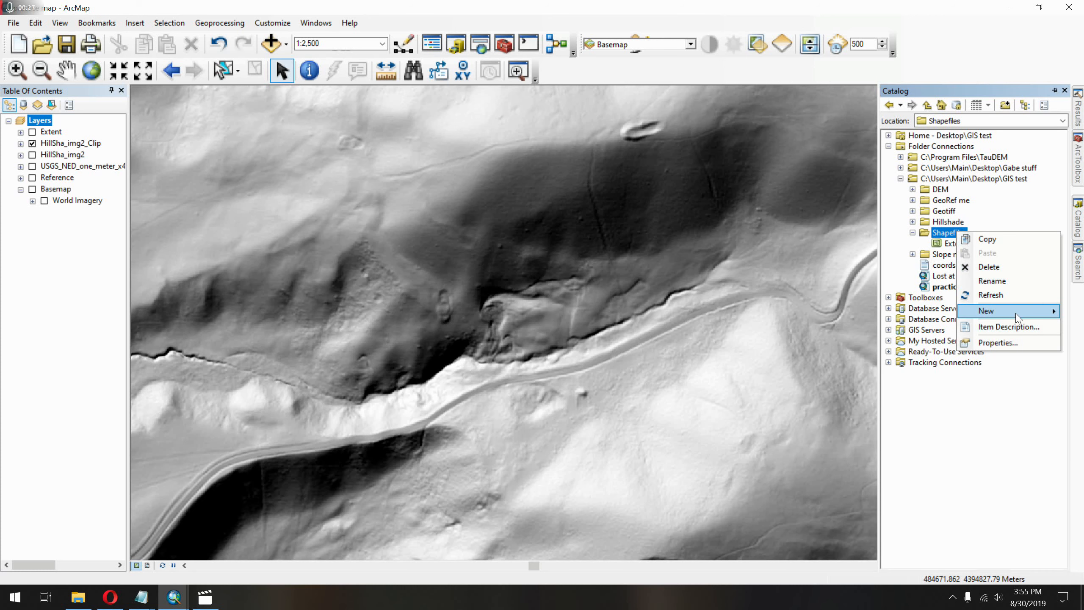
pyautogui.moveTo(1014, 311)
pyautogui.click(911, 427)
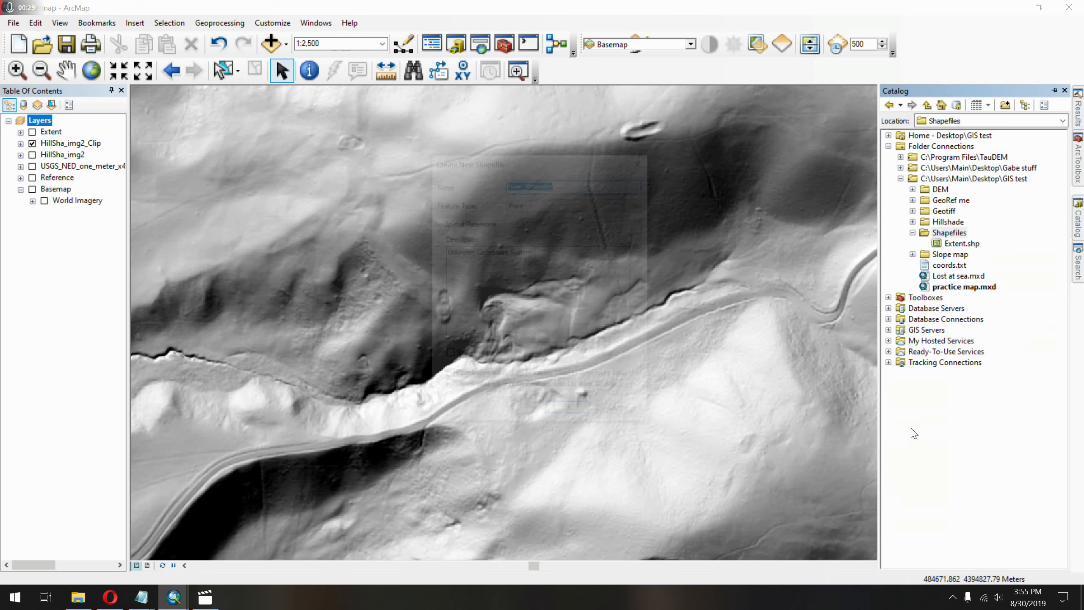
pyautogui.click(549, 204)
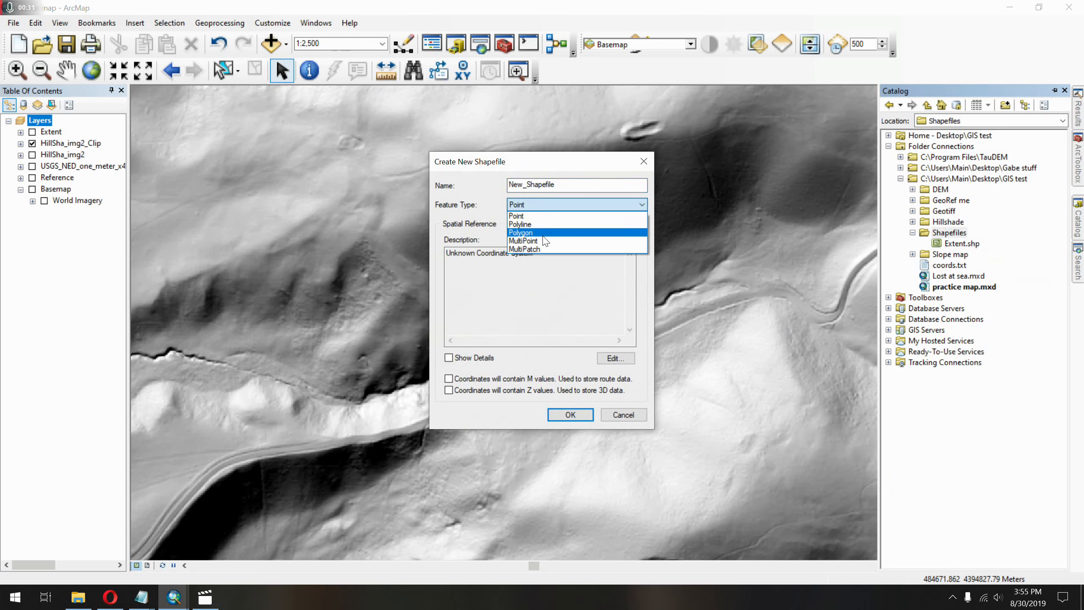
pyautogui.click(543, 235)
pyautogui.moveTo(566, 185); pyautogui.dragTo(508, 185)
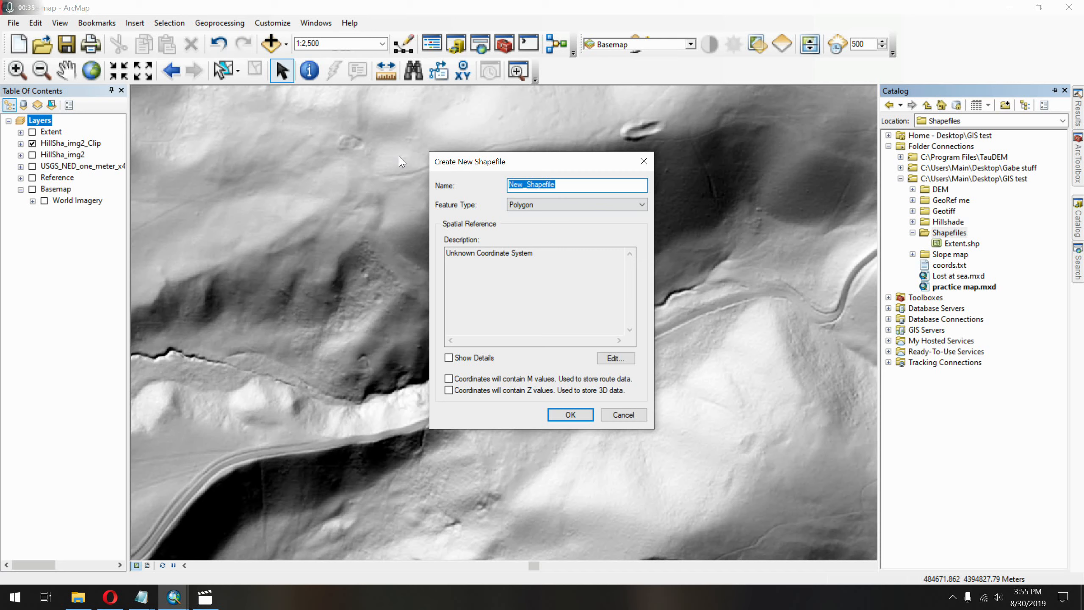
pyautogui.write('Landslides')
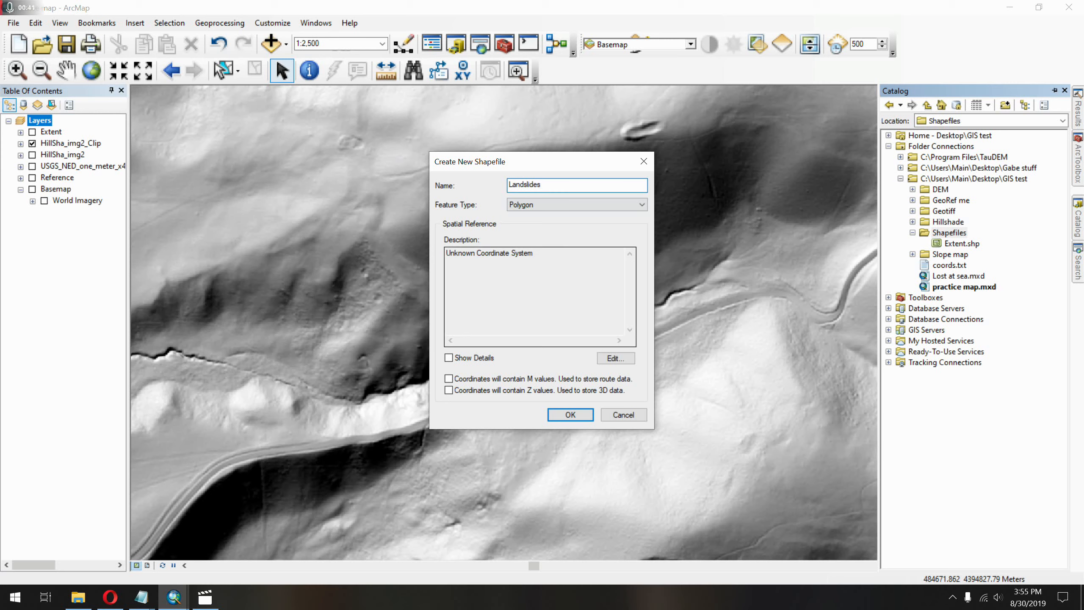
# Set the shapefile's coordinate system to NAD_1983_UTM_Zone_13N, importing it from the USGS one-meter .img dataset in the DEM folder.
pyautogui.click(609, 361)
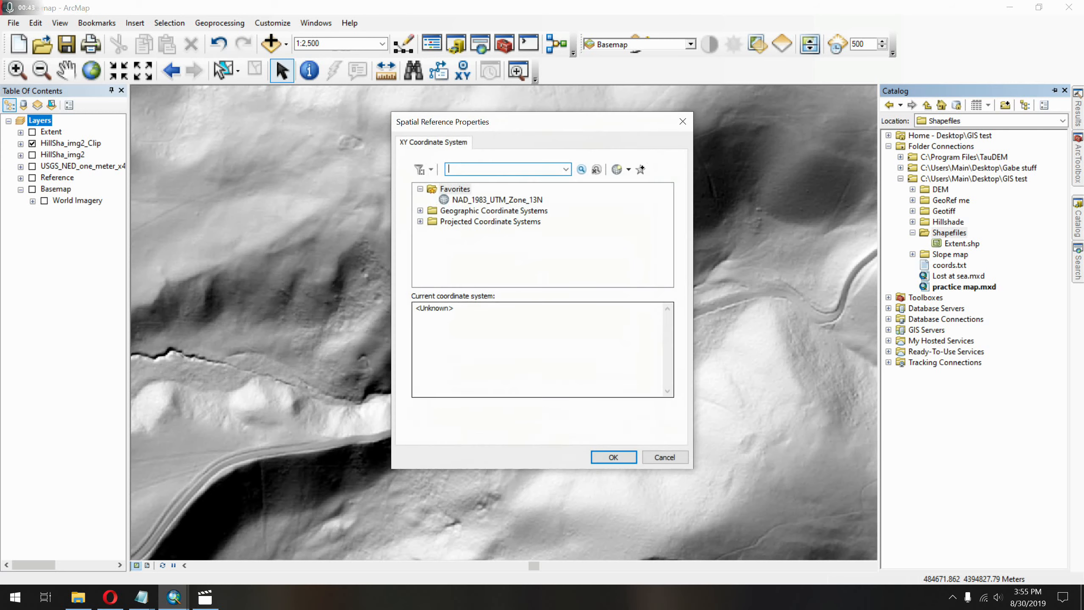
pyautogui.click(519, 201)
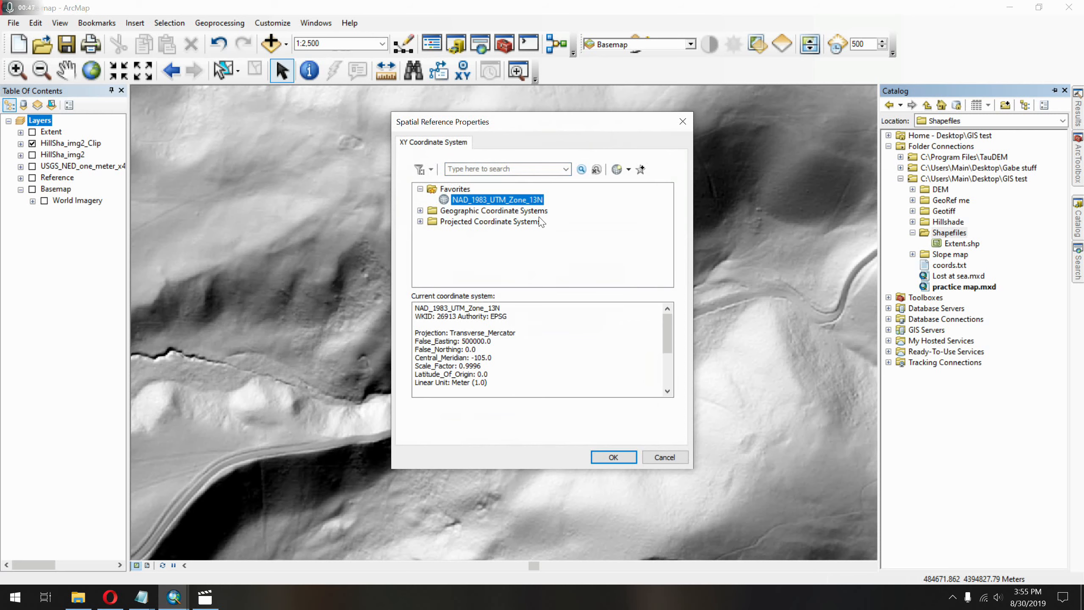
pyautogui.click(629, 170)
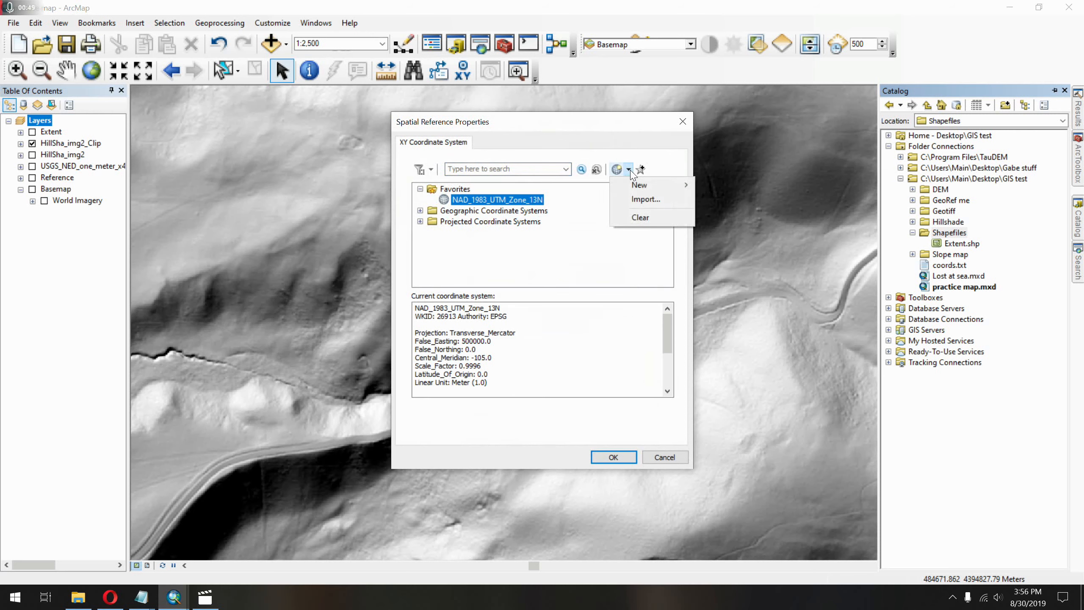
pyautogui.click(649, 201)
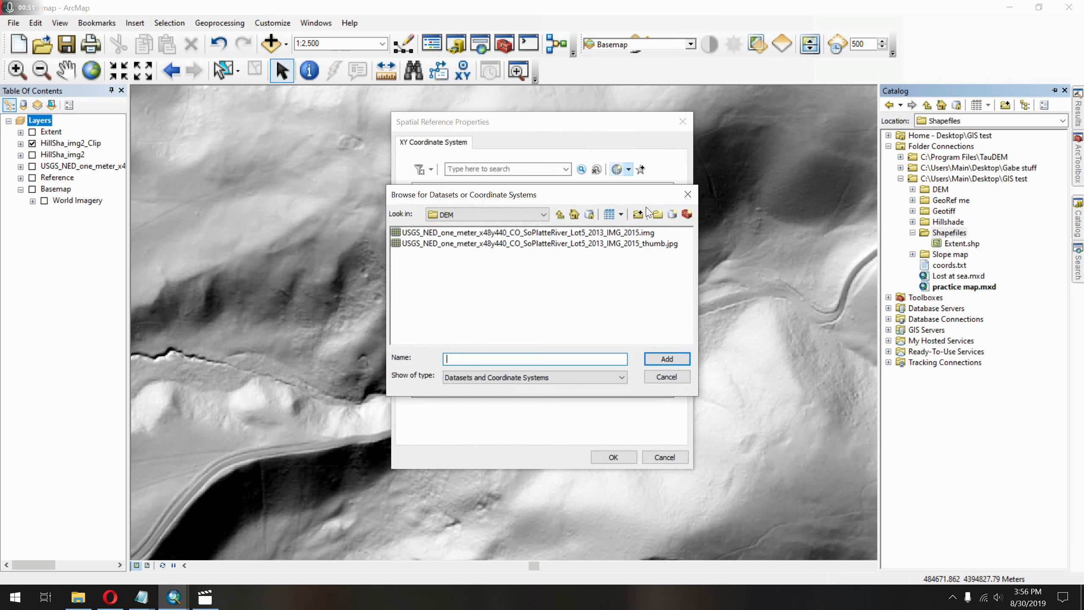
pyautogui.click(588, 233)
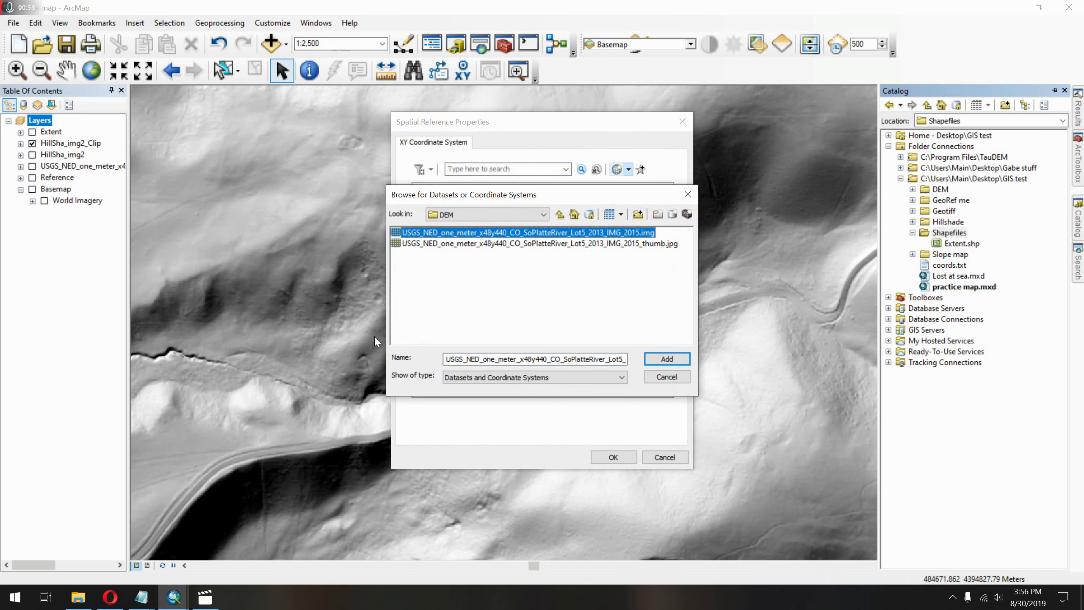
pyautogui.click(673, 363)
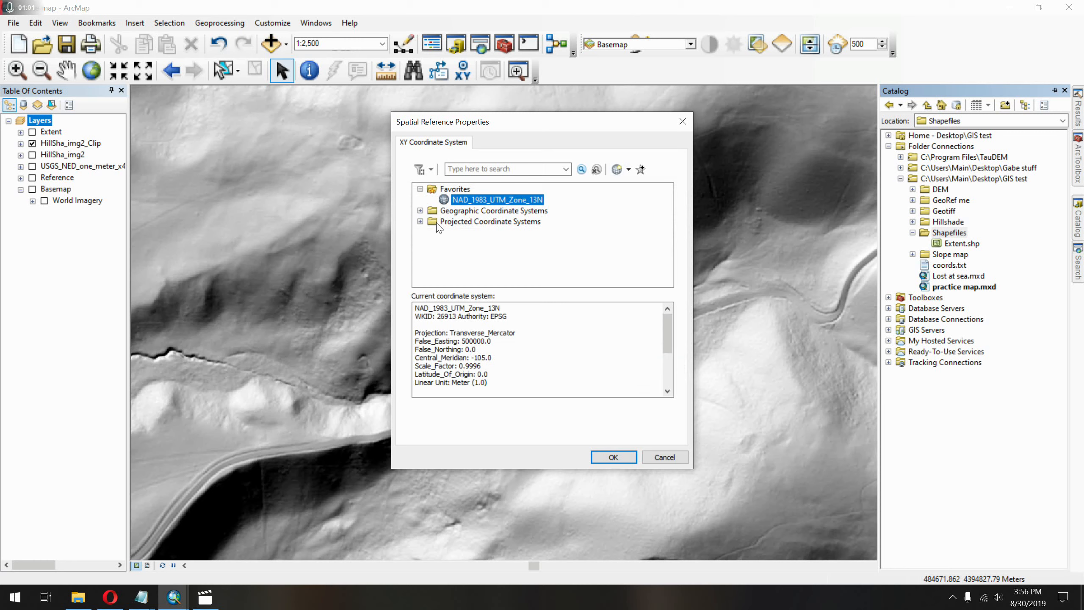
# Locate NAD 1983 UTM Zone 13N among the projected coordinate systems, accept the spatial reference and create the Landslides shapefile.
pyautogui.click(420, 222)
pyautogui.scroll(-1, 490, 265)
pyautogui.click(432, 254)
pyautogui.click(444, 210)
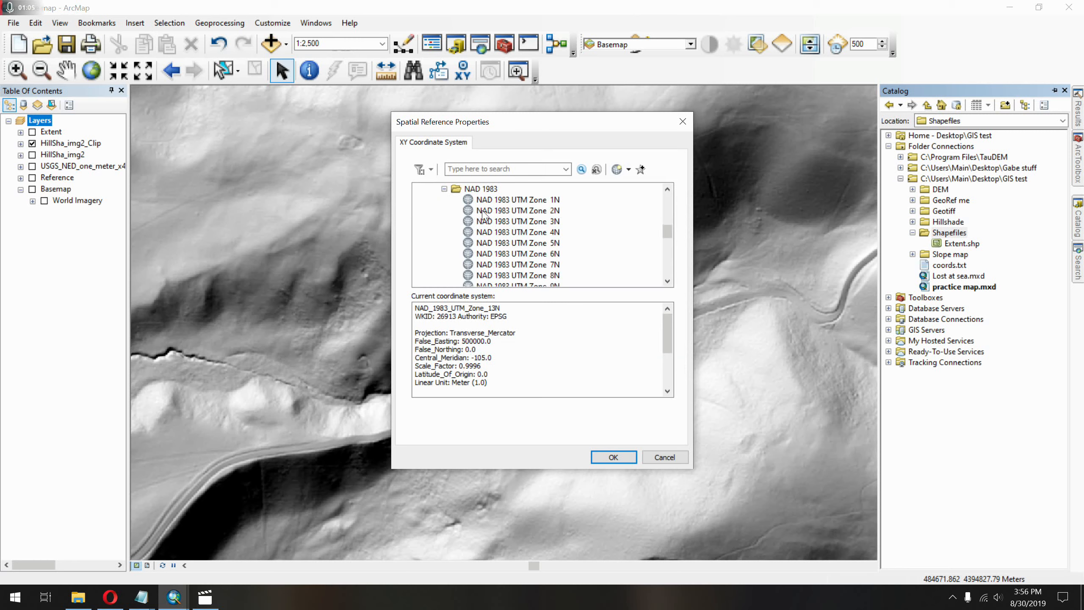
pyautogui.scroll(-4, 508, 220)
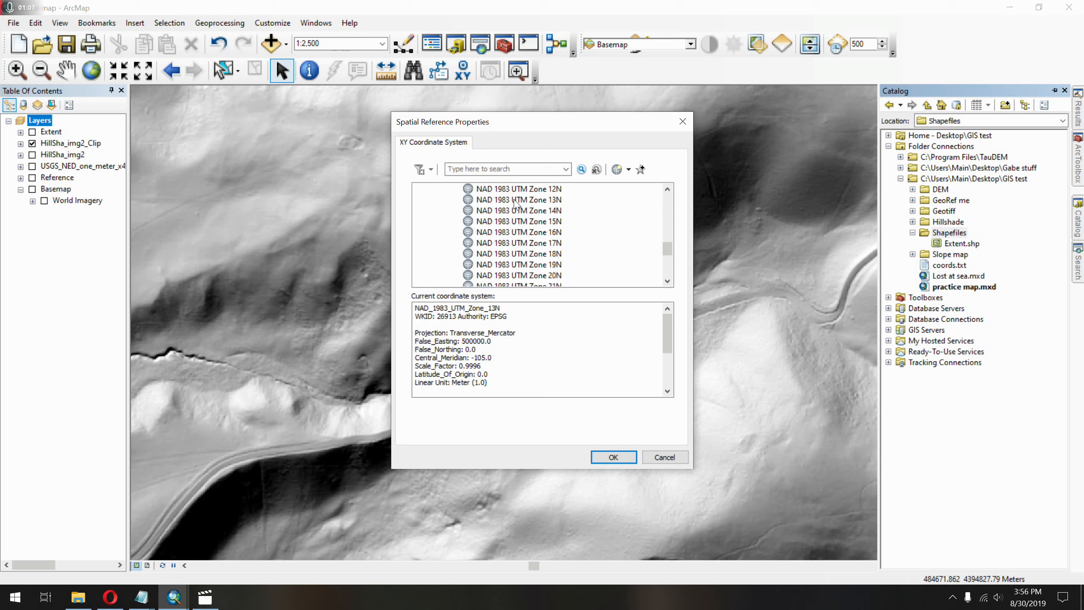
pyautogui.click(614, 457)
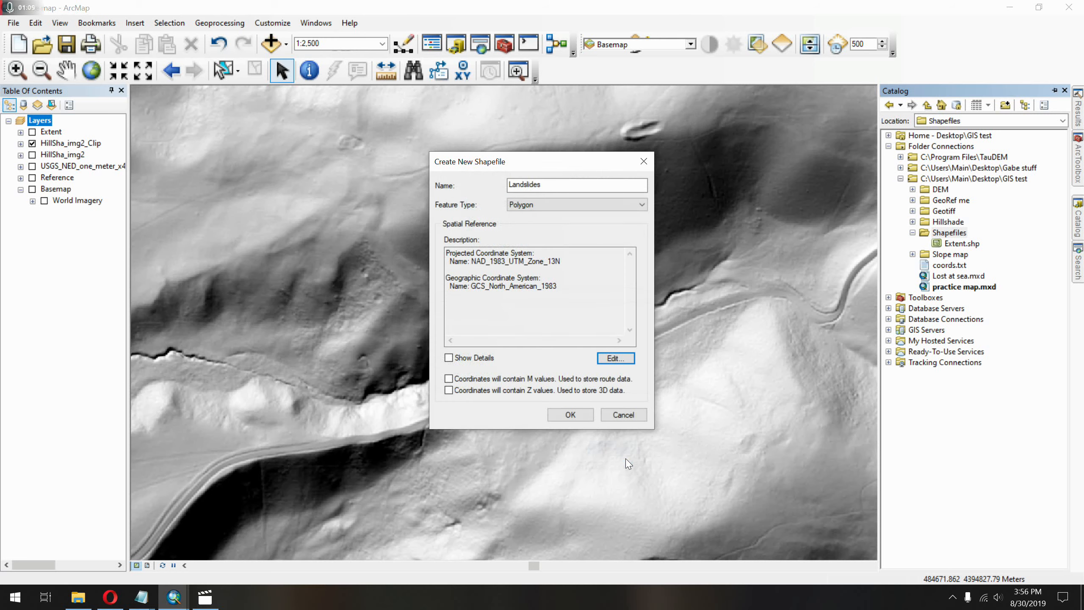
pyautogui.click(582, 415)
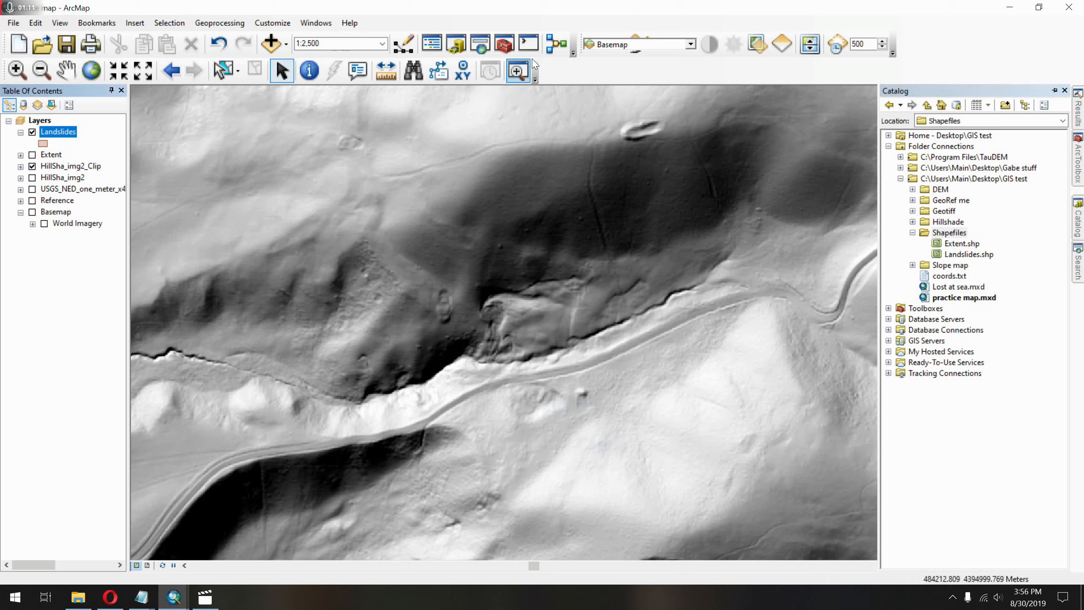
# Show the Editor toolbar and start an edit session on the Shapefiles workspace, picking the Extent layer.
pyautogui.rightClick(580, 78)
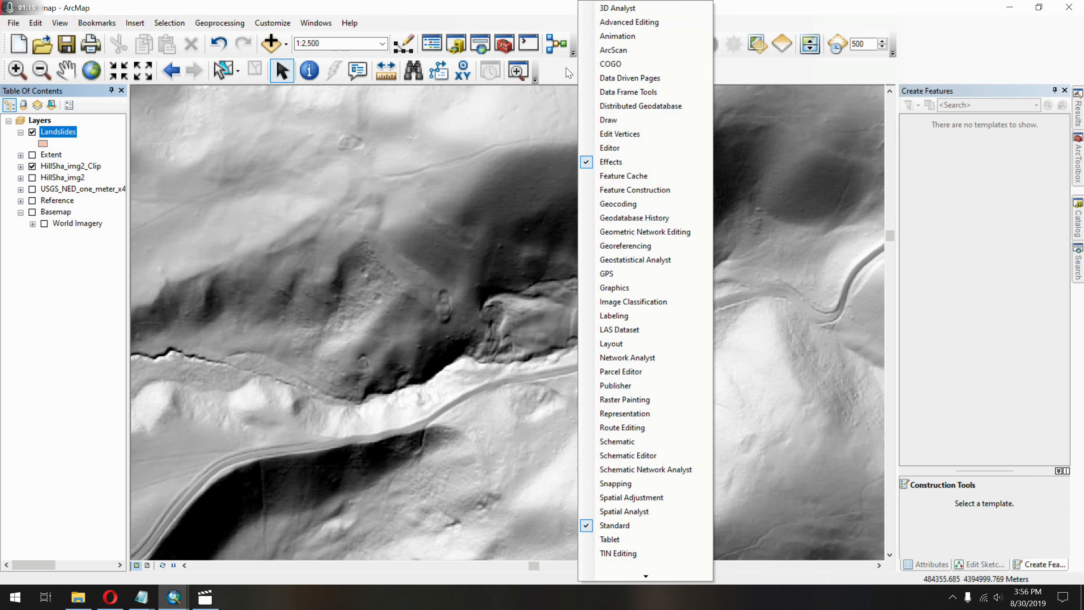
pyautogui.click(653, 148)
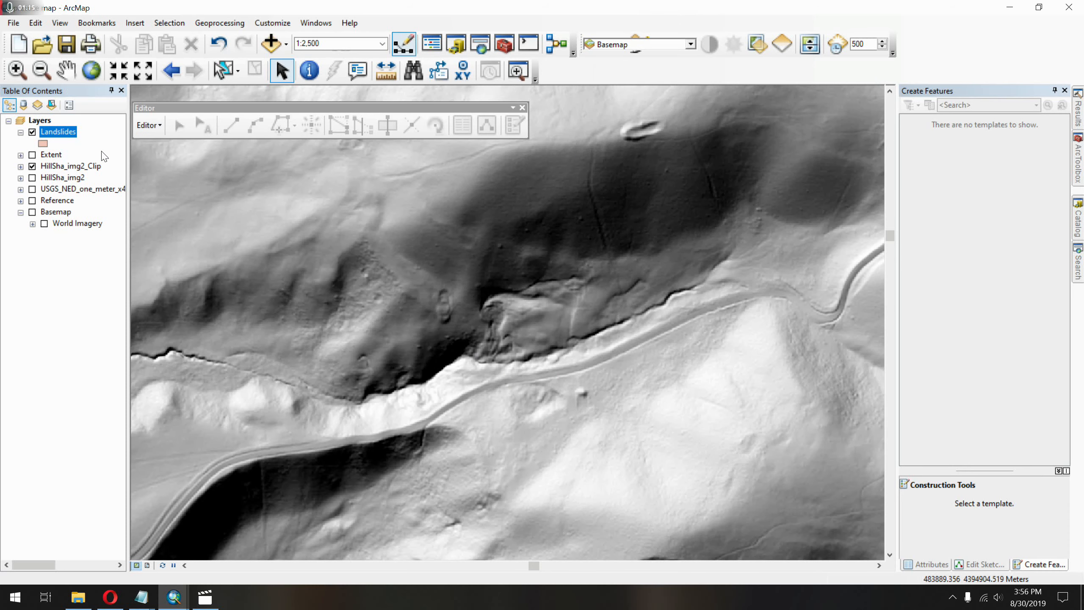
pyautogui.click(149, 124)
pyautogui.click(181, 138)
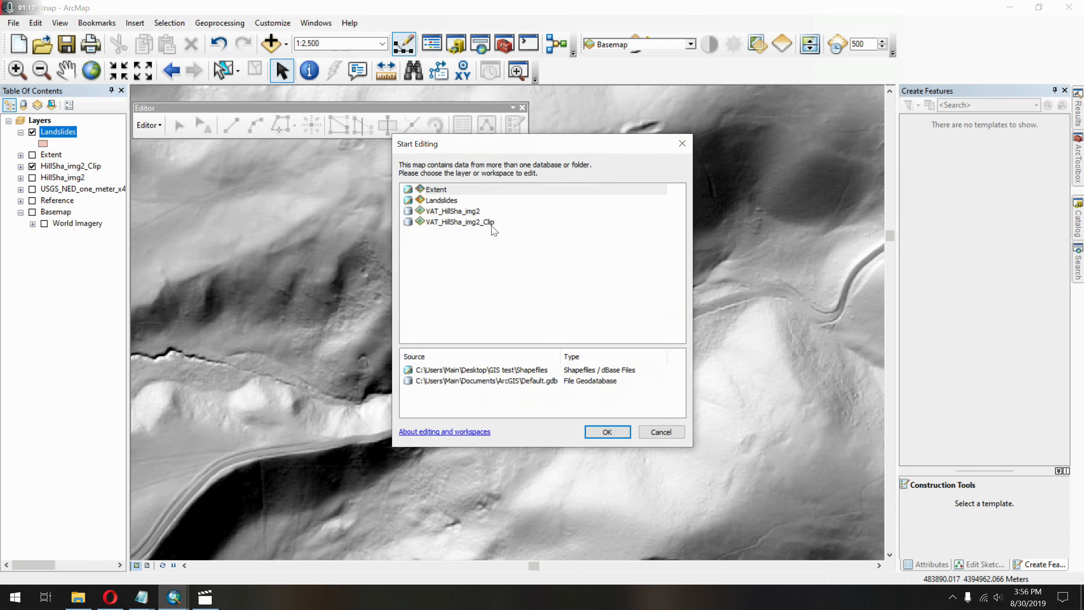
pyautogui.click(445, 193)
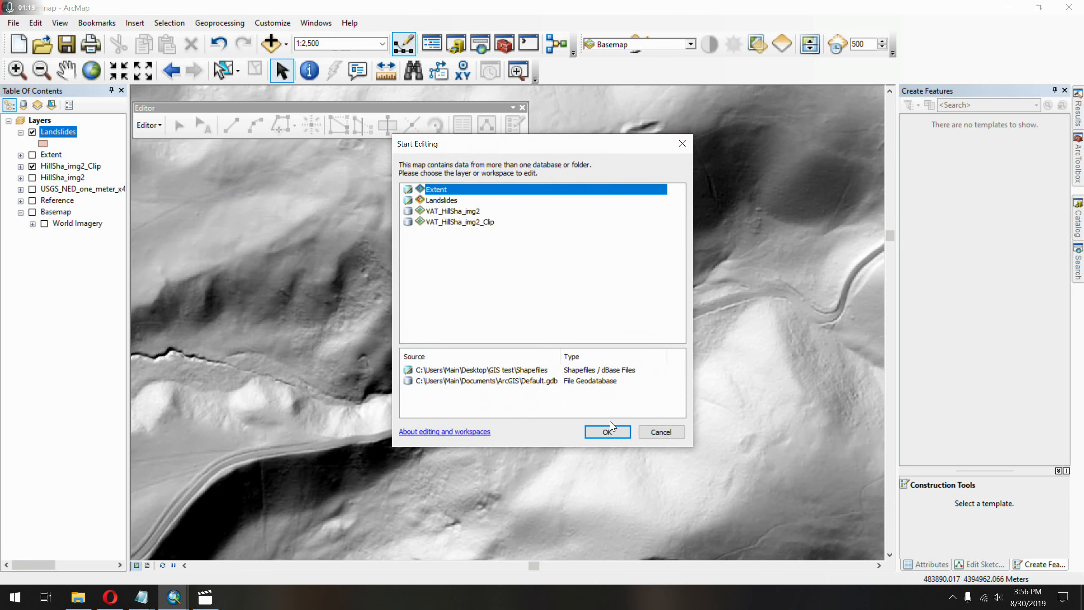
pyautogui.click(608, 431)
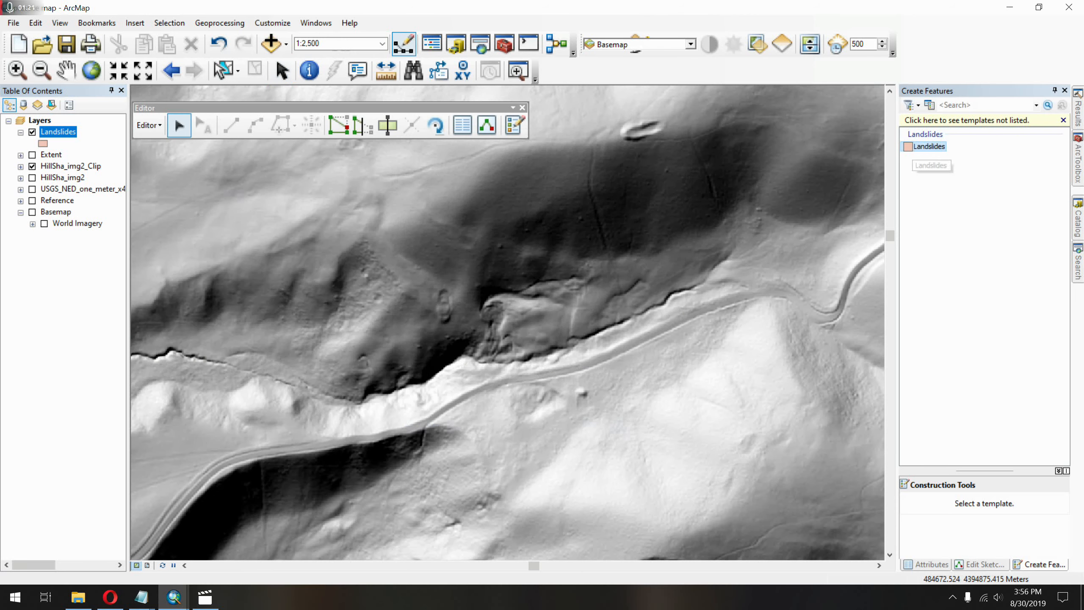
# Begin a polygon from the Landslides template, placing three vertices with straight segments on the rough slope west of the central scarp.
pyautogui.click(915, 150)
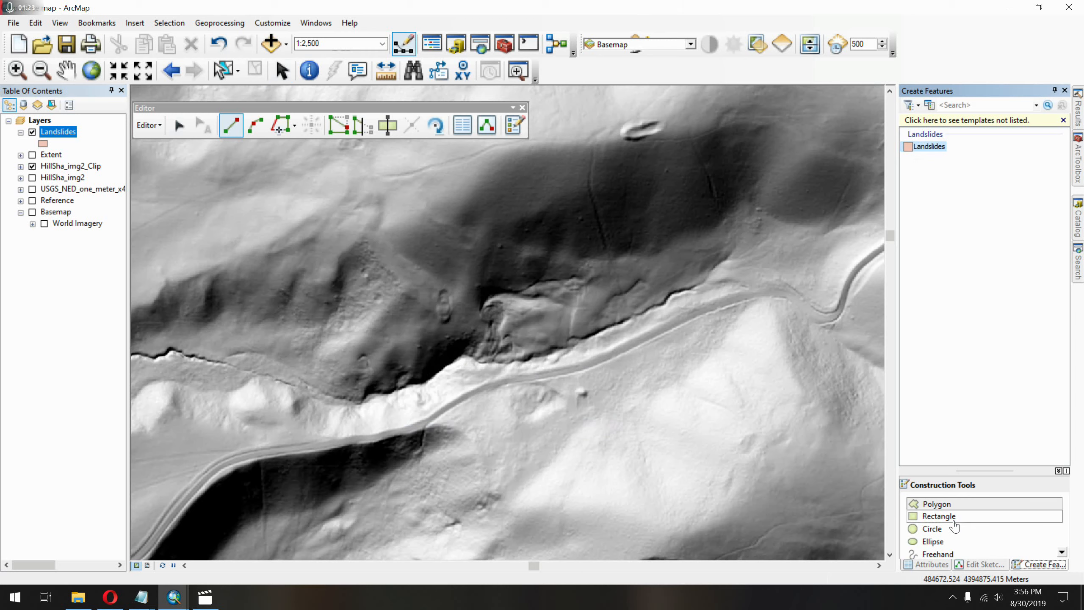
pyautogui.click(940, 504)
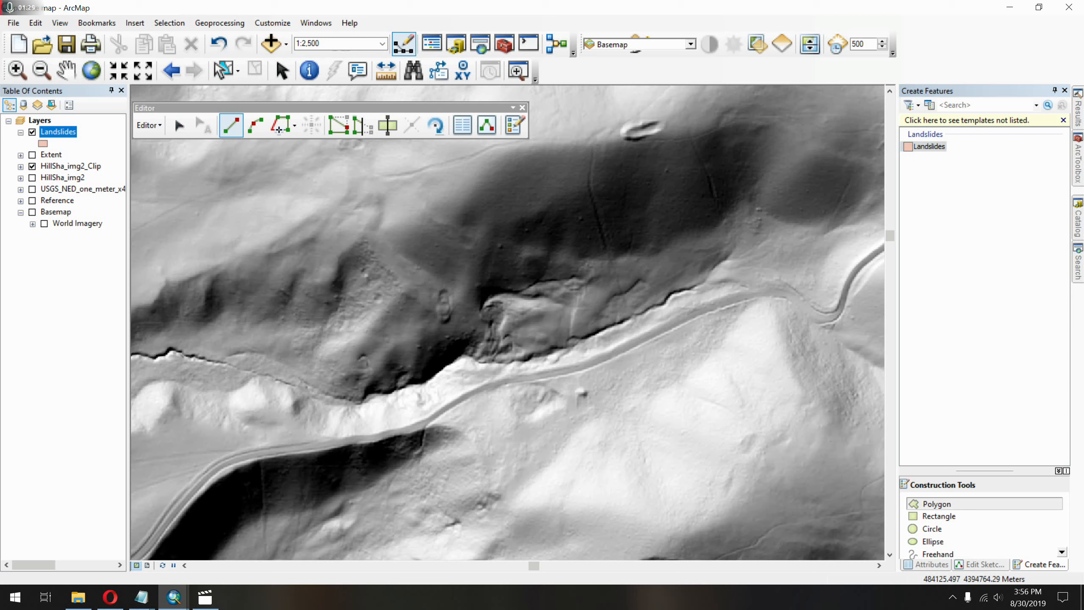
pyautogui.click(368, 321)
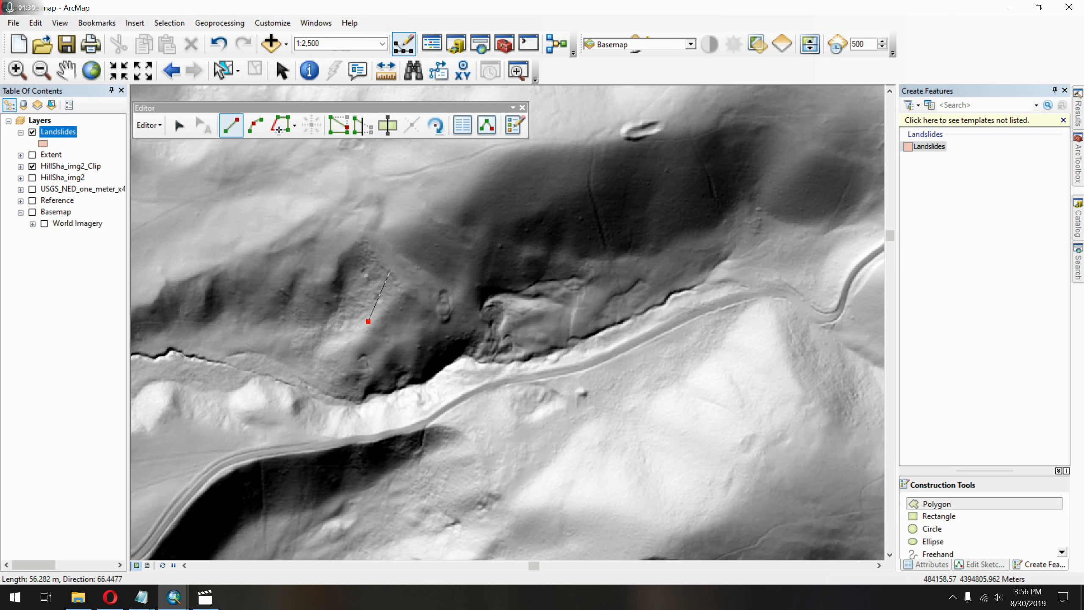
pyautogui.click(390, 272)
pyautogui.click(313, 224)
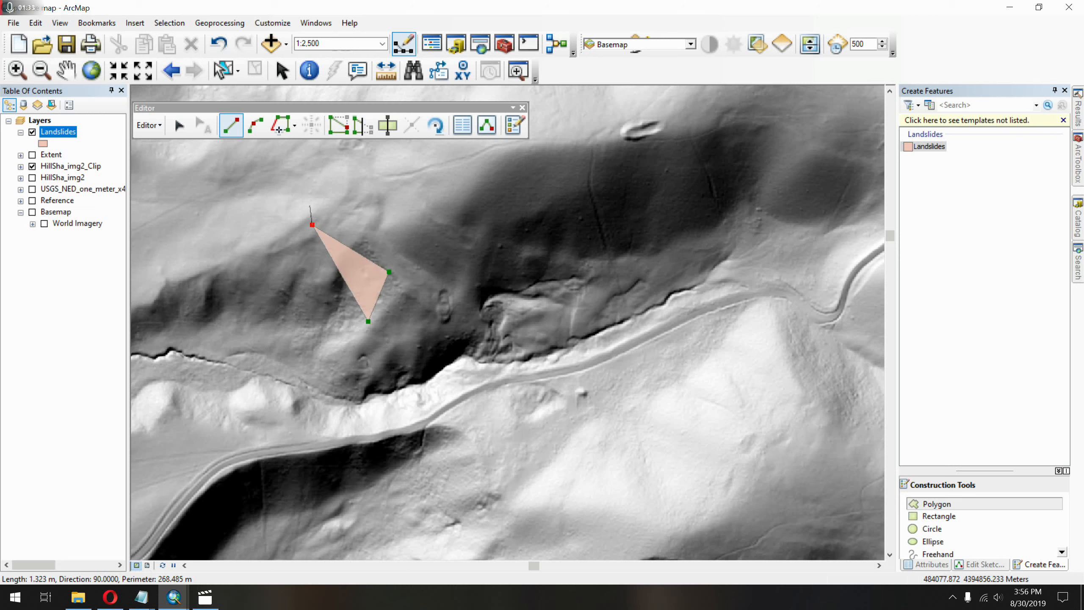
# Extend the polygon sketch with four End Point Arc segments bulging outward, running east along the upper slope.
pyautogui.click(255, 125)
pyautogui.click(351, 175)
pyautogui.click(304, 200)
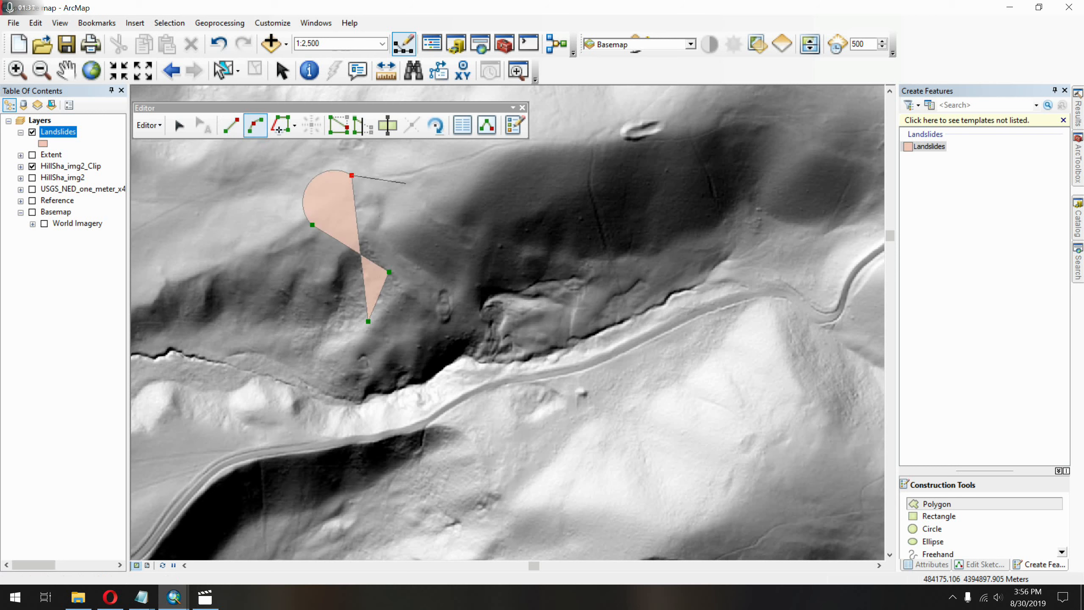
pyautogui.click(408, 184)
pyautogui.click(397, 164)
pyautogui.click(438, 213)
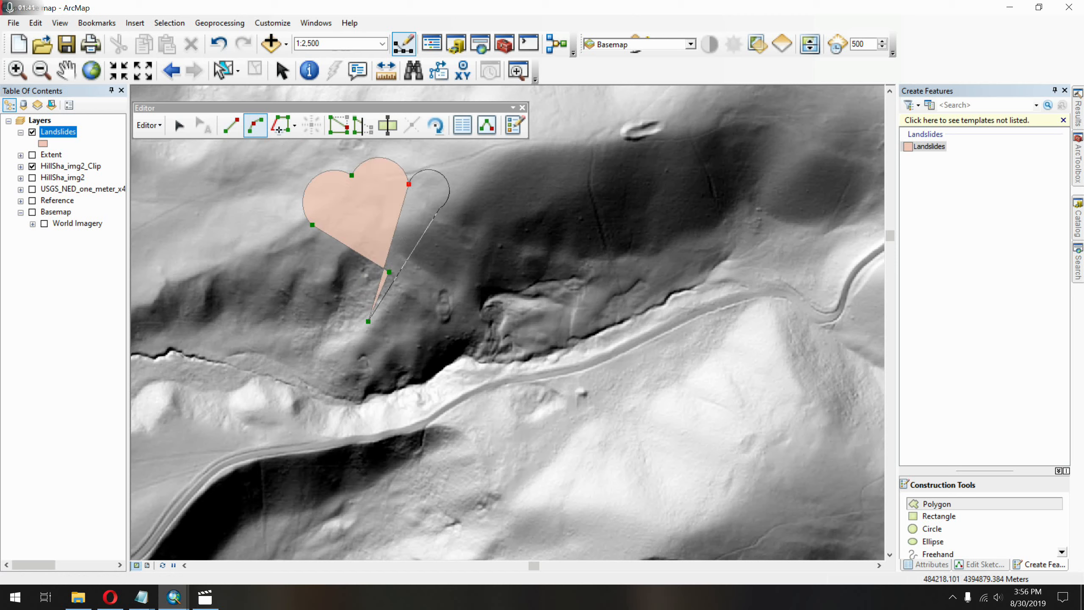
pyautogui.click(439, 209)
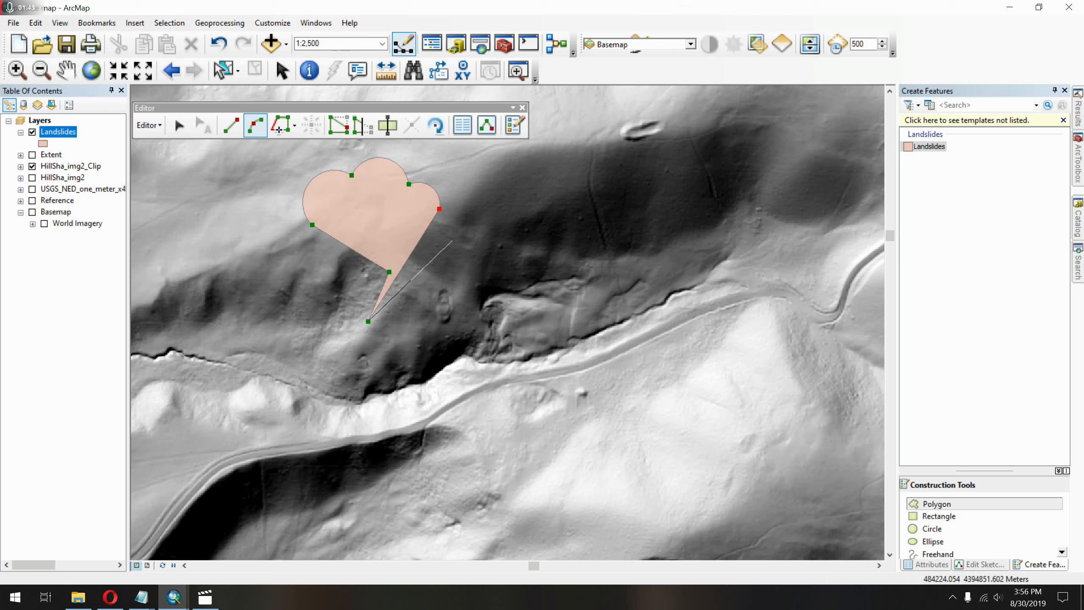
pyautogui.click(455, 235)
# Continue the sketch with four straight-segment vertices down the slope to the riverbank west of the central scarp.
pyautogui.click(231, 125)
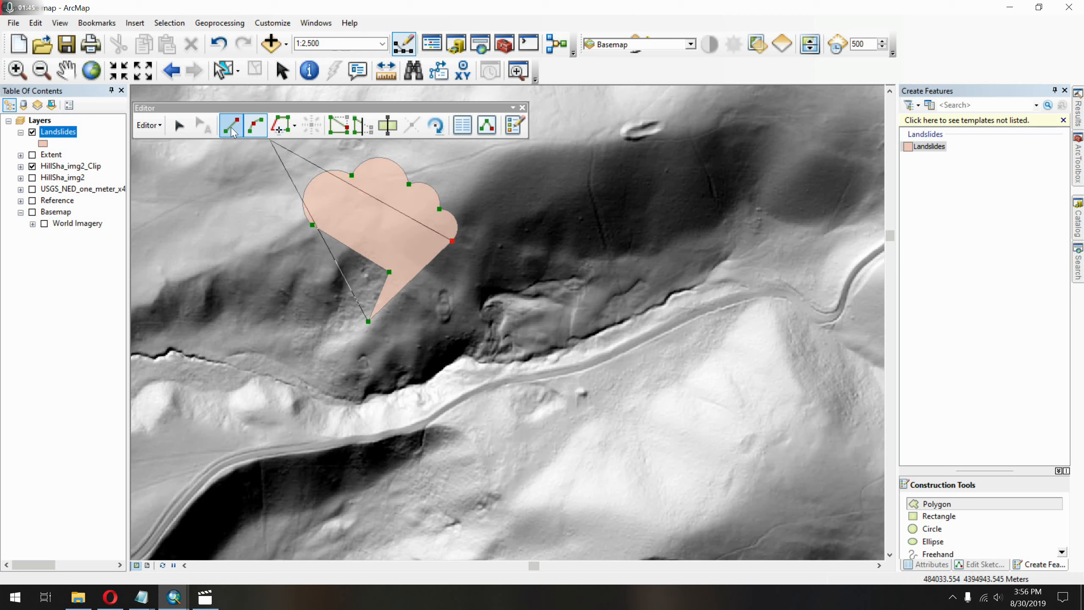
pyautogui.click(471, 270)
pyautogui.click(443, 304)
pyautogui.click(430, 340)
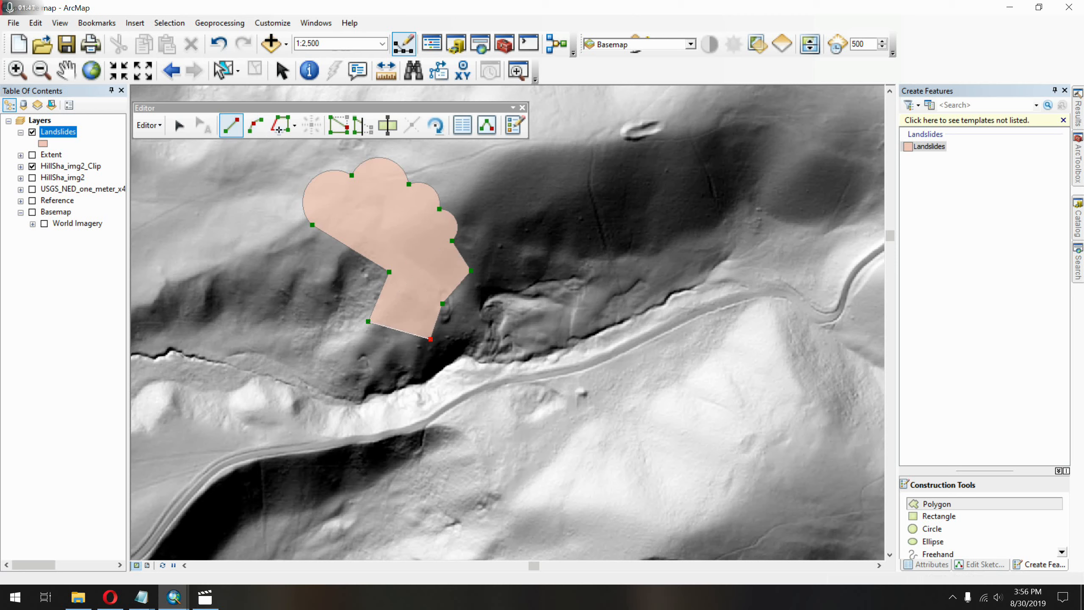
pyautogui.click(443, 381)
# Add a large Arc Segment curving across the river and back up to the rough slope near the sketch's first vertex.
pyautogui.click(297, 126)
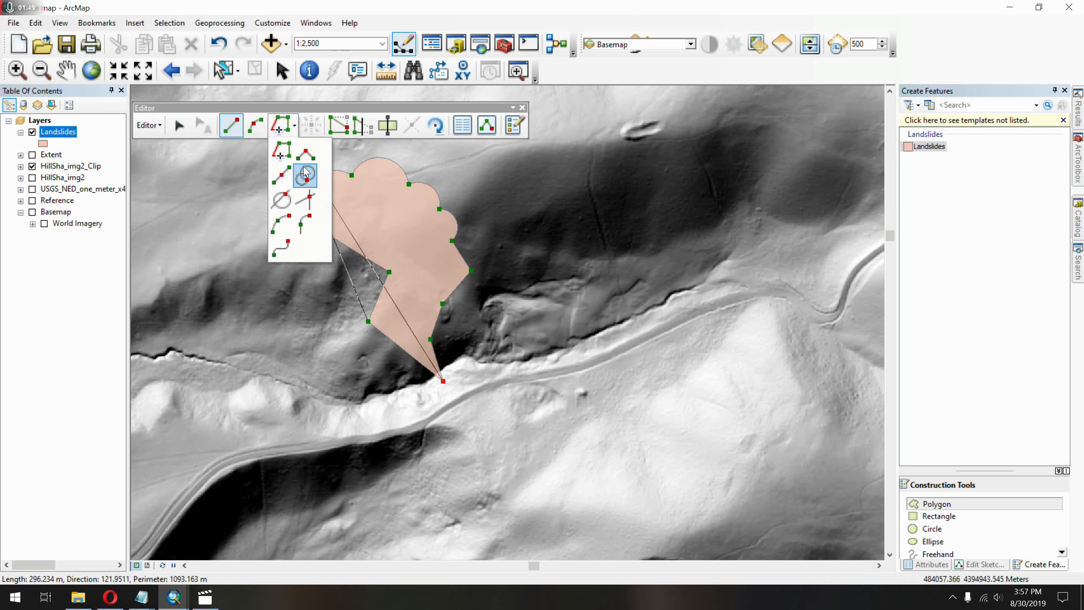
pyautogui.click(289, 230)
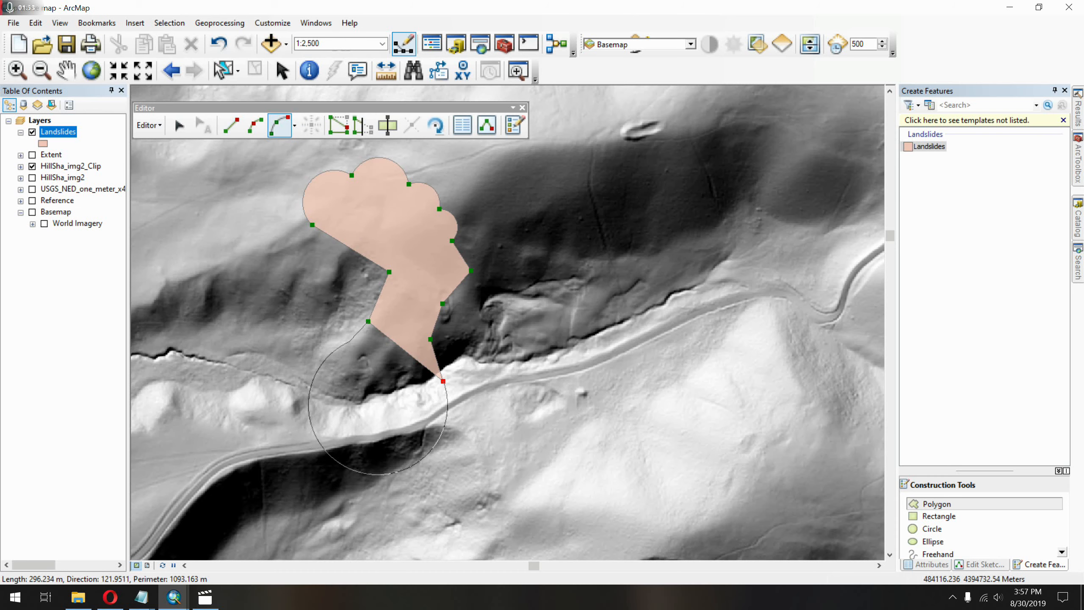
pyautogui.click(341, 316)
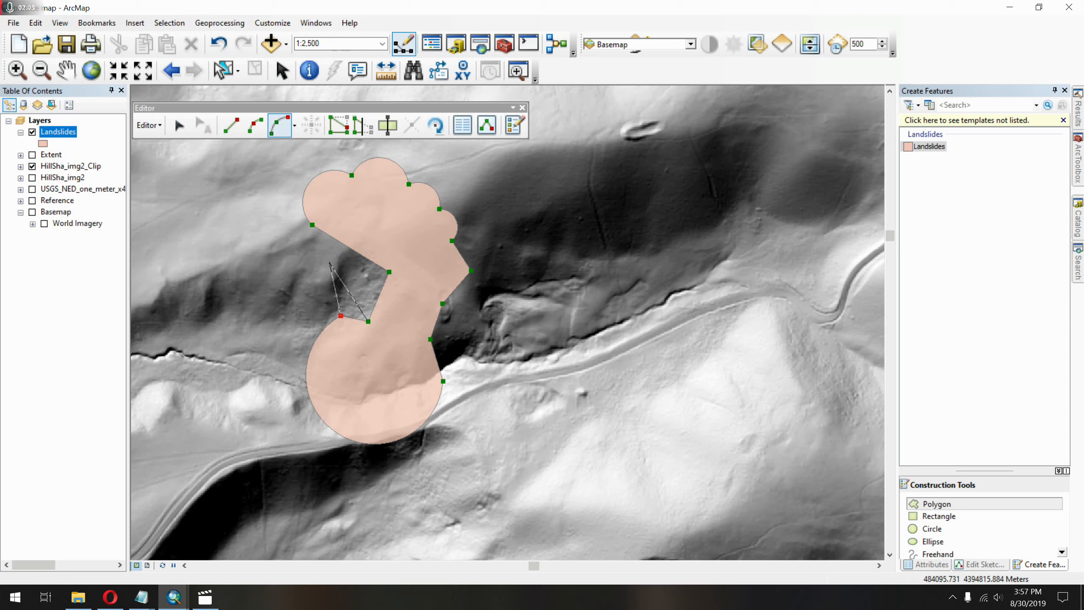
# Undo the arc and all remaining vertices so the whole trial polygon sketch is removed.
pyautogui.hotkey('ctrl', 'z')
pyautogui.hotkey('ctrl', 'z')
pyautogui.hotkey('ctrl', 'z')
pyautogui.hotkey('ctrl', 'z')
pyautogui.hotkey('ctrl', 'z')
pyautogui.hotkey('ctrl', 'z')
pyautogui.hotkey('ctrl', 'z')
pyautogui.hotkey('ctrl', 'z')
pyautogui.hotkey('ctrl', 'z')
pyautogui.hotkey('ctrl', 'z')
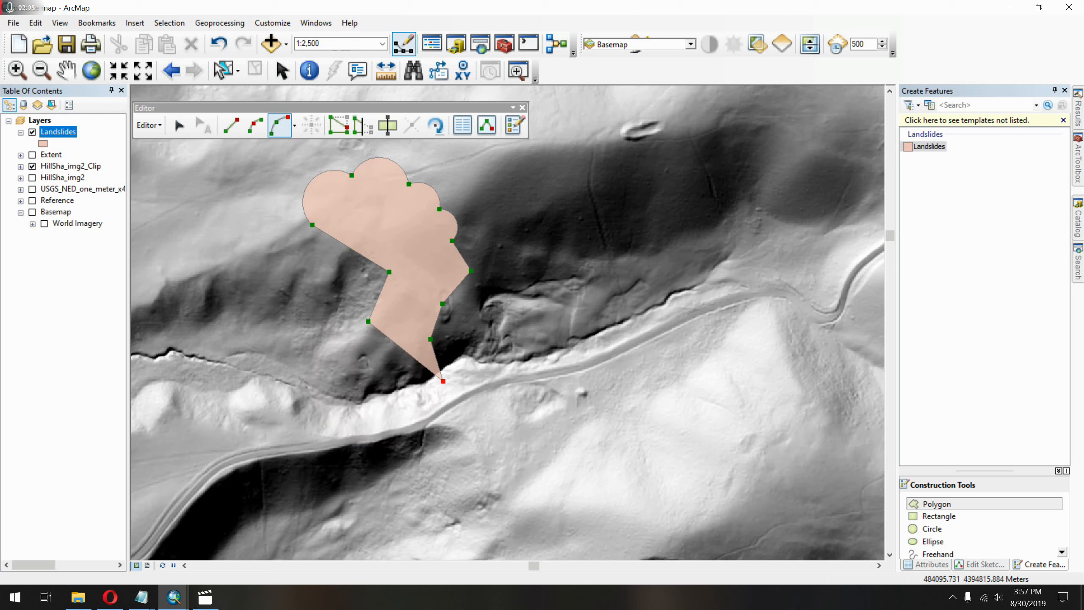
pyautogui.hotkey('ctrl', 'z')
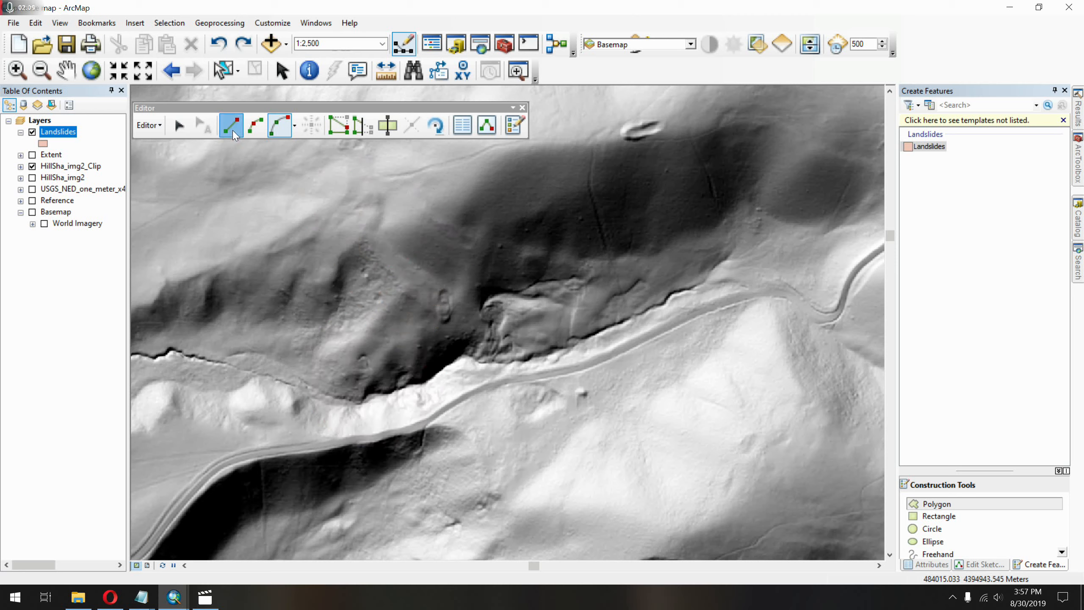
# Trace the central landslide as a Landslides polygon with straight segments, going up the east flank, around the head scarp and along the riverside toe.
pyautogui.scroll(-5, 495, 311)
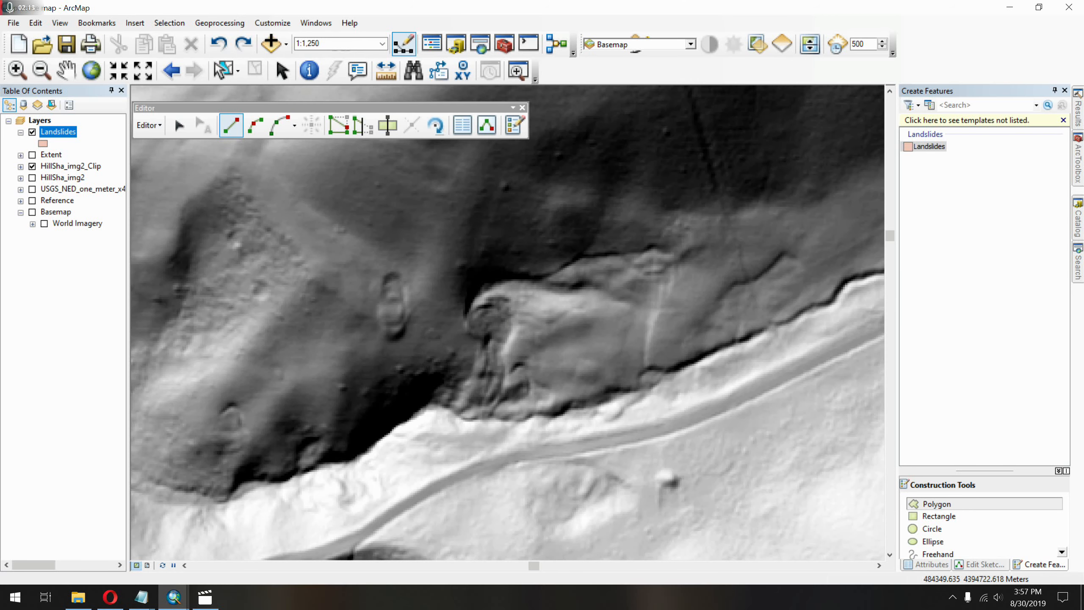
pyautogui.click(650, 395)
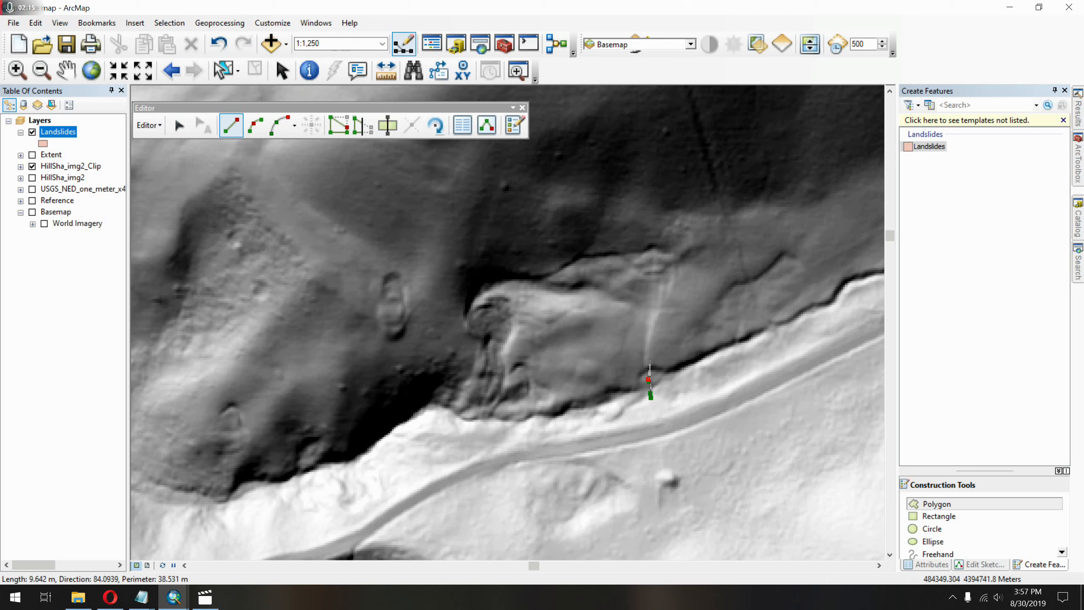
pyautogui.click(652, 361)
pyautogui.click(653, 346)
pyautogui.click(652, 334)
pyautogui.click(658, 313)
pyautogui.click(664, 284)
pyautogui.click(674, 260)
pyautogui.click(674, 245)
pyautogui.click(651, 242)
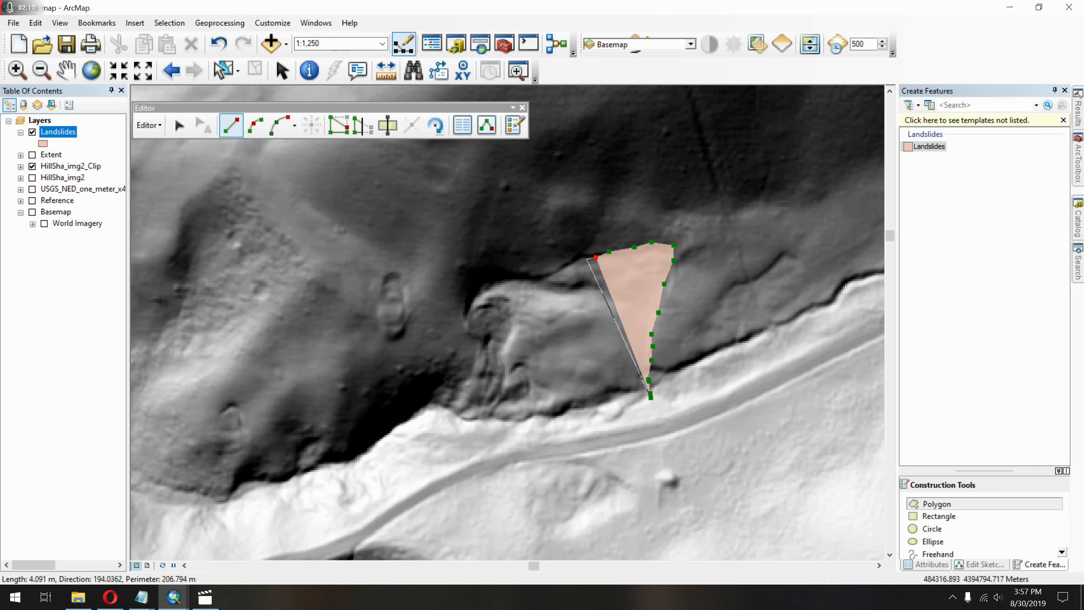
pyautogui.click(584, 259)
pyautogui.click(553, 274)
pyautogui.click(534, 270)
pyautogui.click(515, 267)
pyautogui.click(483, 271)
pyautogui.click(468, 285)
pyautogui.click(460, 305)
pyautogui.click(472, 344)
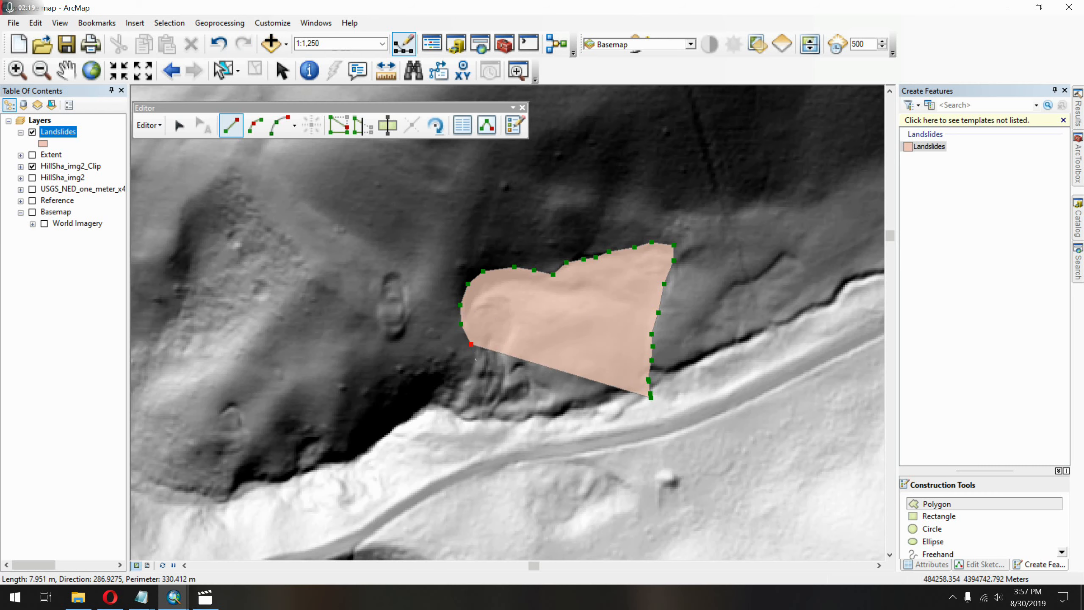
pyautogui.click(476, 359)
pyautogui.click(468, 385)
pyautogui.click(457, 397)
pyautogui.click(446, 421)
pyautogui.click(467, 434)
pyautogui.click(498, 429)
pyautogui.click(532, 427)
pyautogui.click(576, 416)
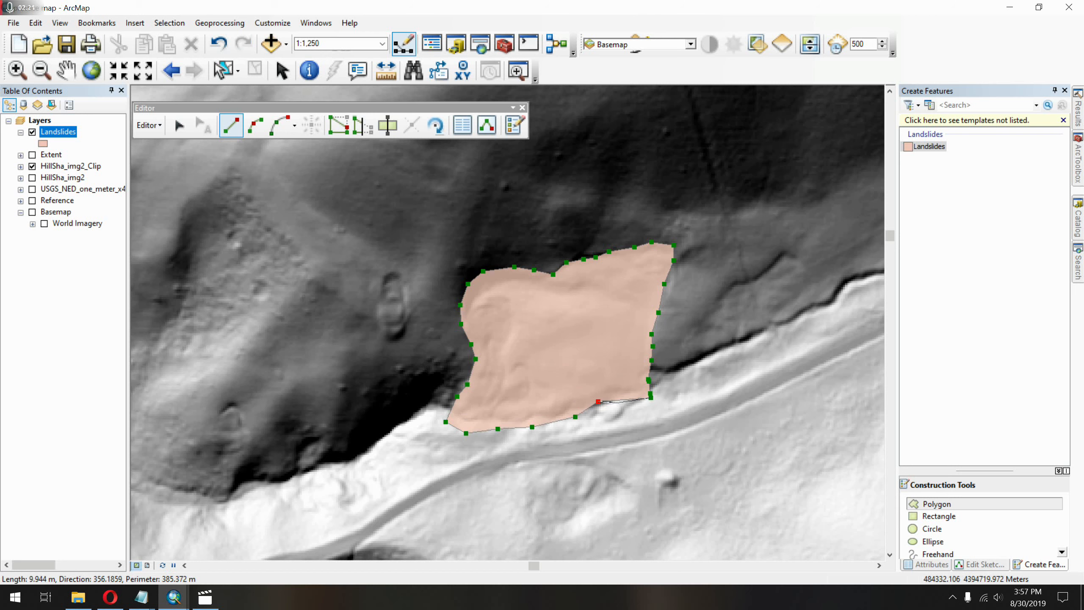
pyautogui.doubleClick(598, 402)
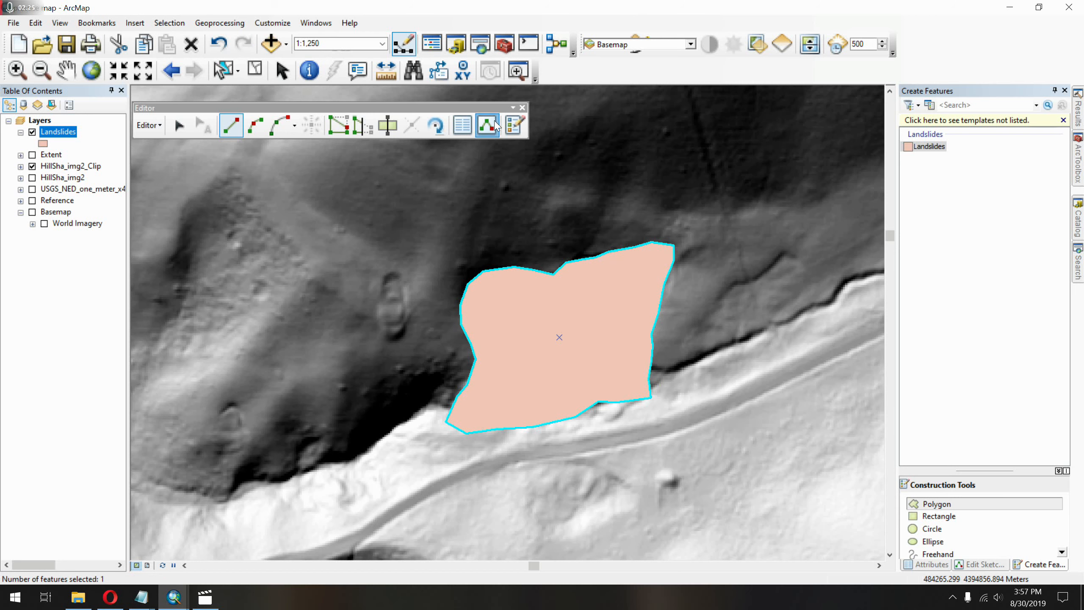
# Open the new landslide polygon's attributes and set its Id to 1.
pyautogui.click(454, 129)
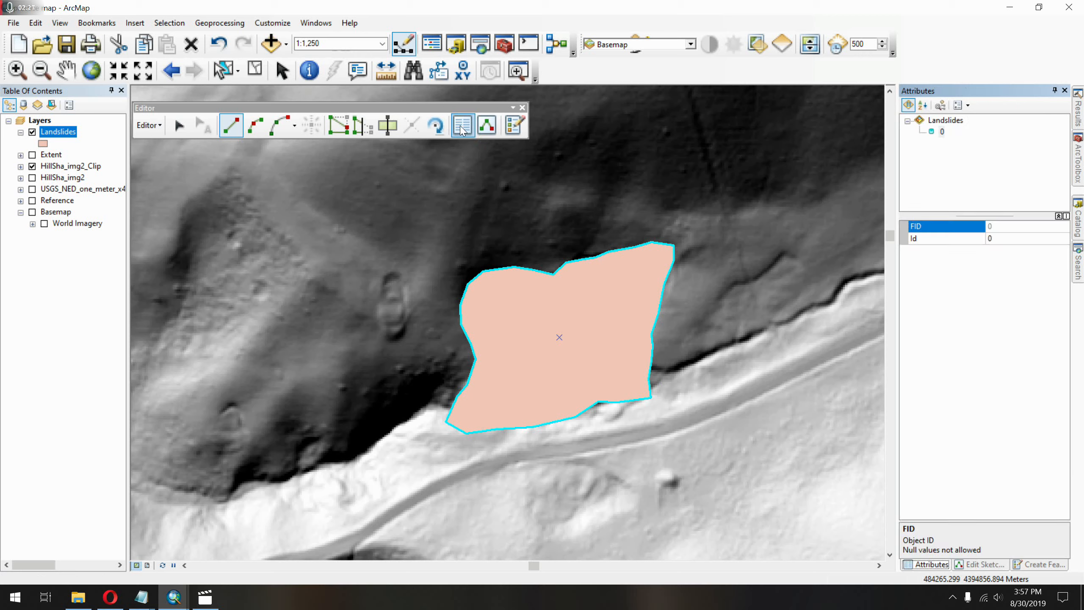
pyautogui.click(995, 242)
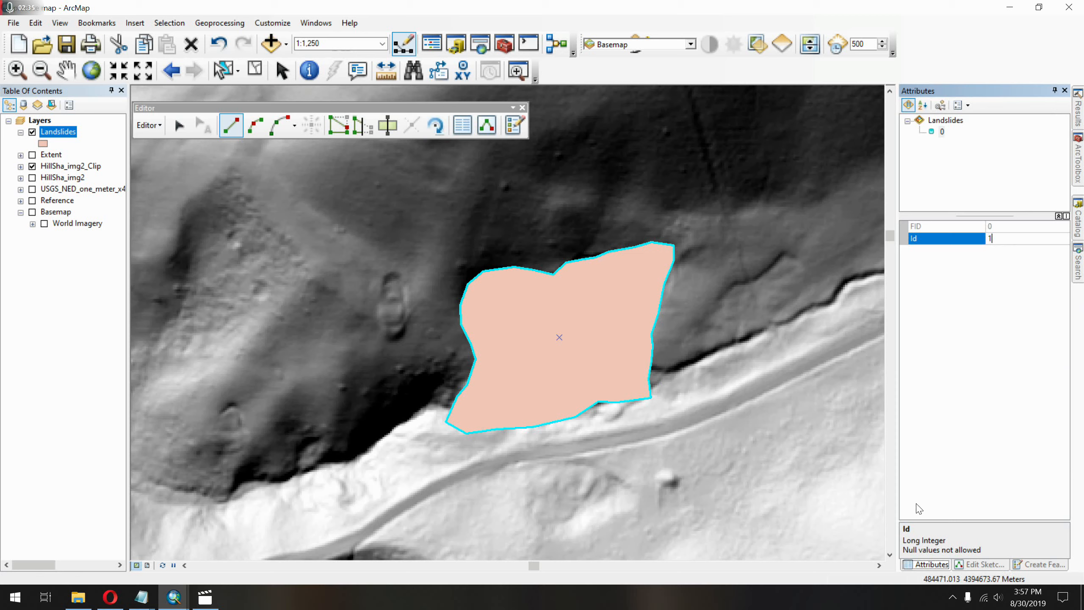
pyautogui.press('Return')
# Save the edits, stop the edit session and close the Editor toolbar.
pyautogui.click(149, 124)
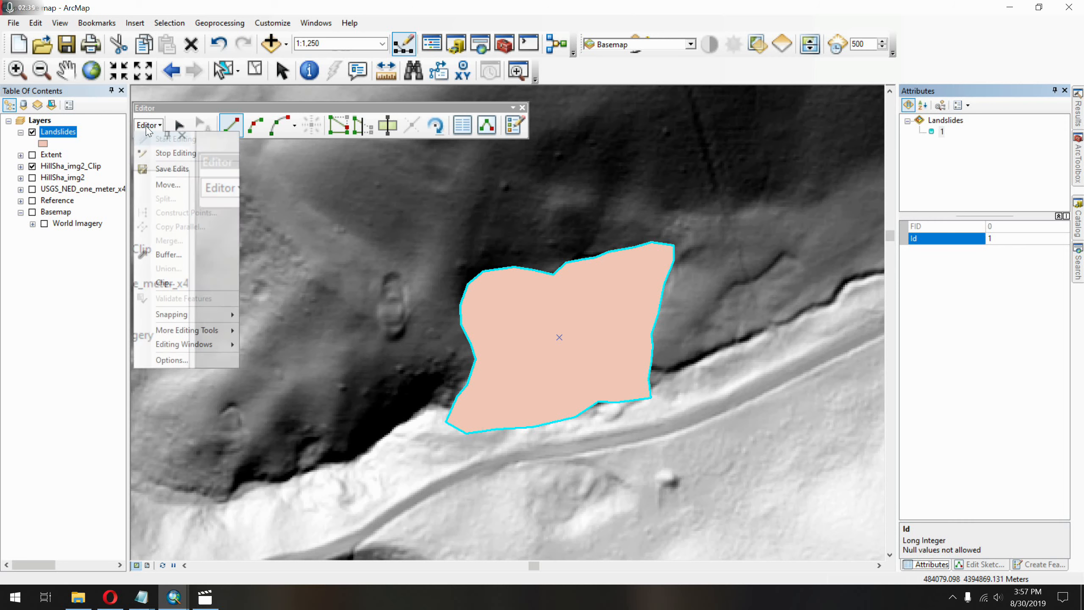
pyautogui.click(190, 179)
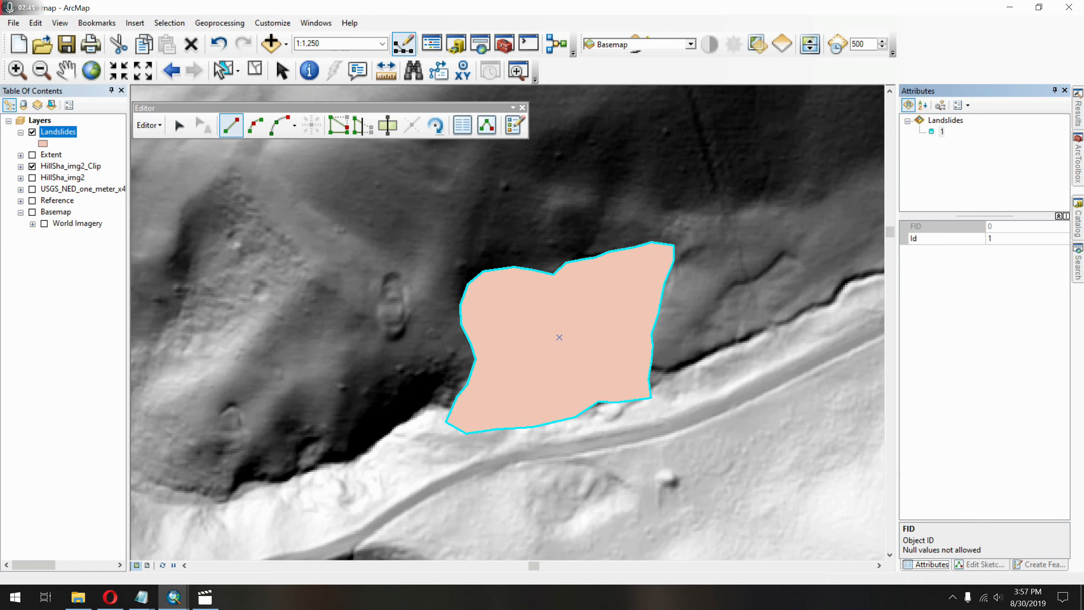
pyautogui.click(149, 125)
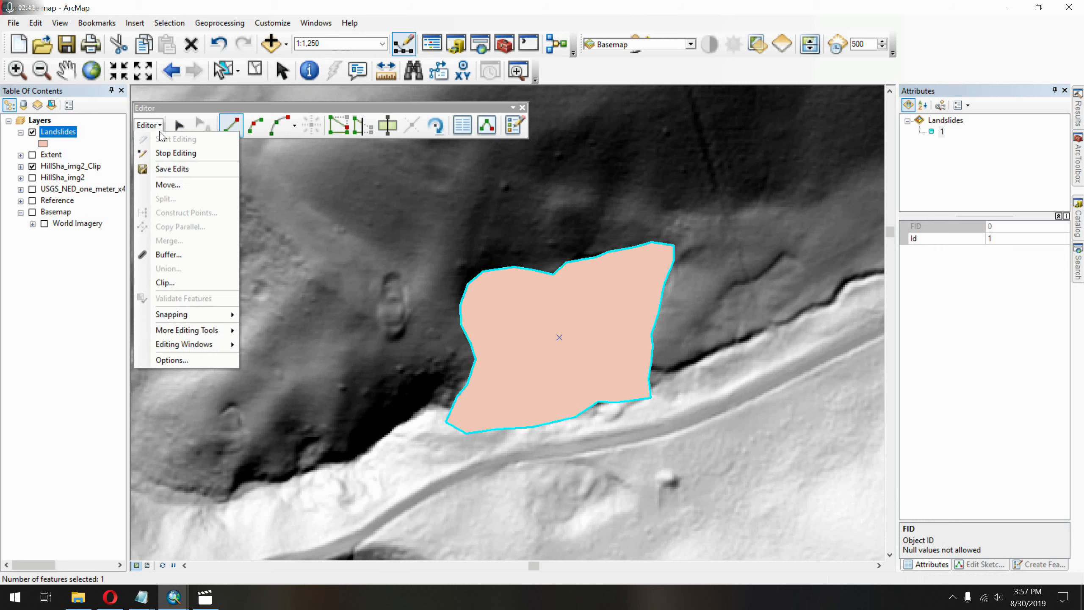
pyautogui.click(176, 154)
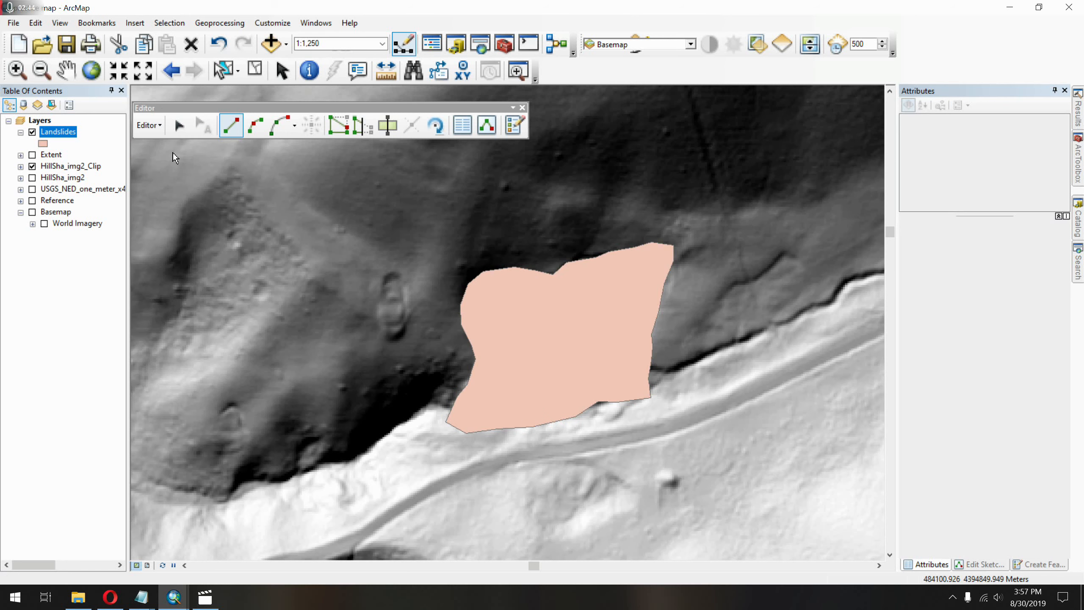
pyautogui.click(522, 107)
# Open the attribute table of the Landslides layer and move it clear of the mapped polygon.
pyautogui.scroll(2, 402, 212)
pyautogui.scroll(-4, 402, 212)
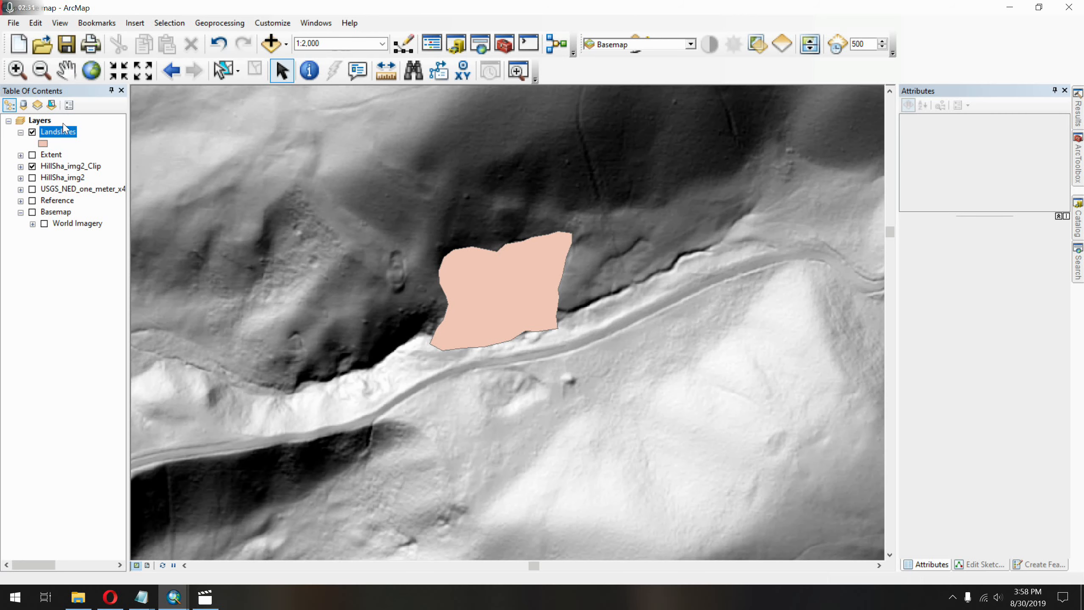
pyautogui.rightClick(70, 139)
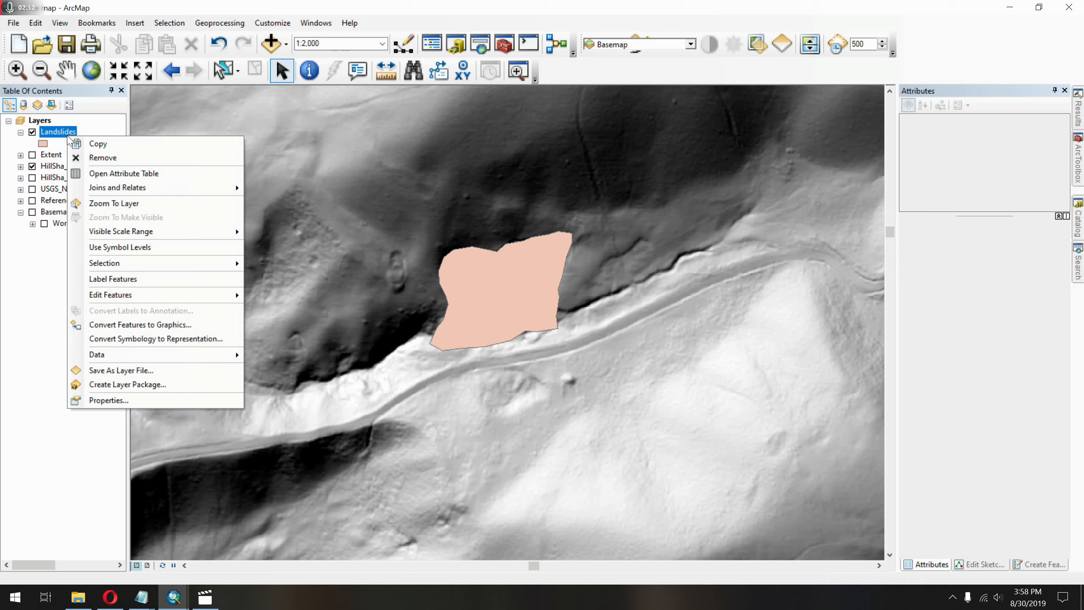
pyautogui.click(116, 170)
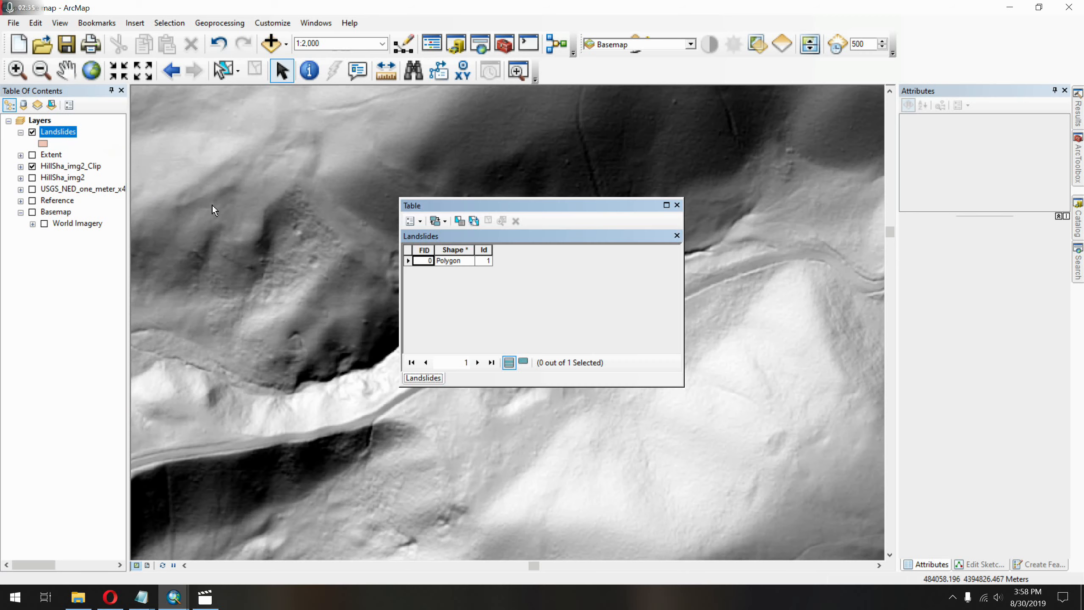
pyautogui.moveTo(500, 209); pyautogui.dragTo(749, 166)
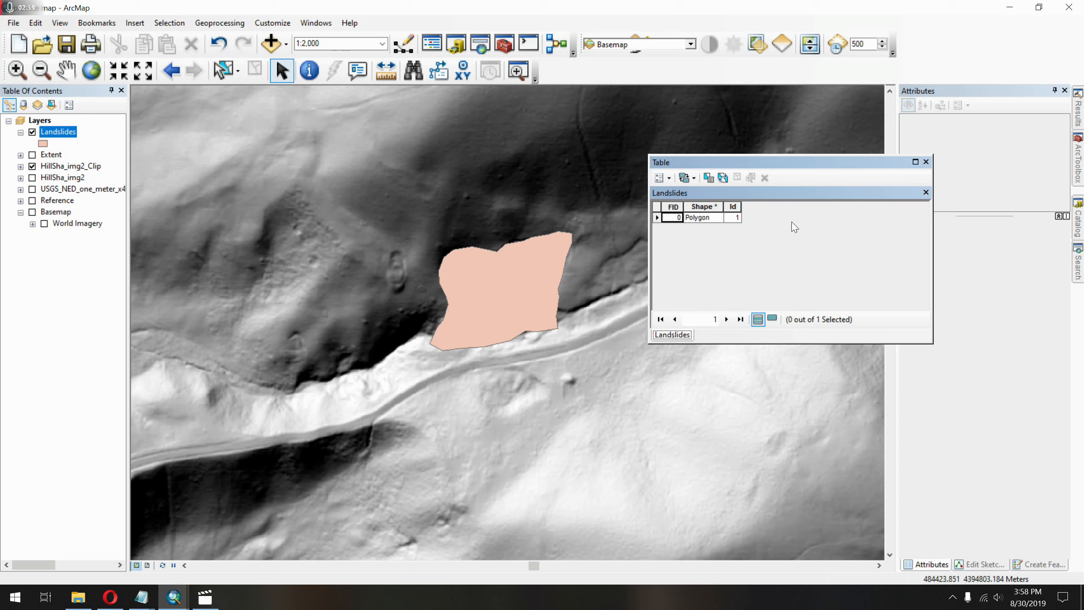
pyautogui.click(735, 221)
pyautogui.click(705, 221)
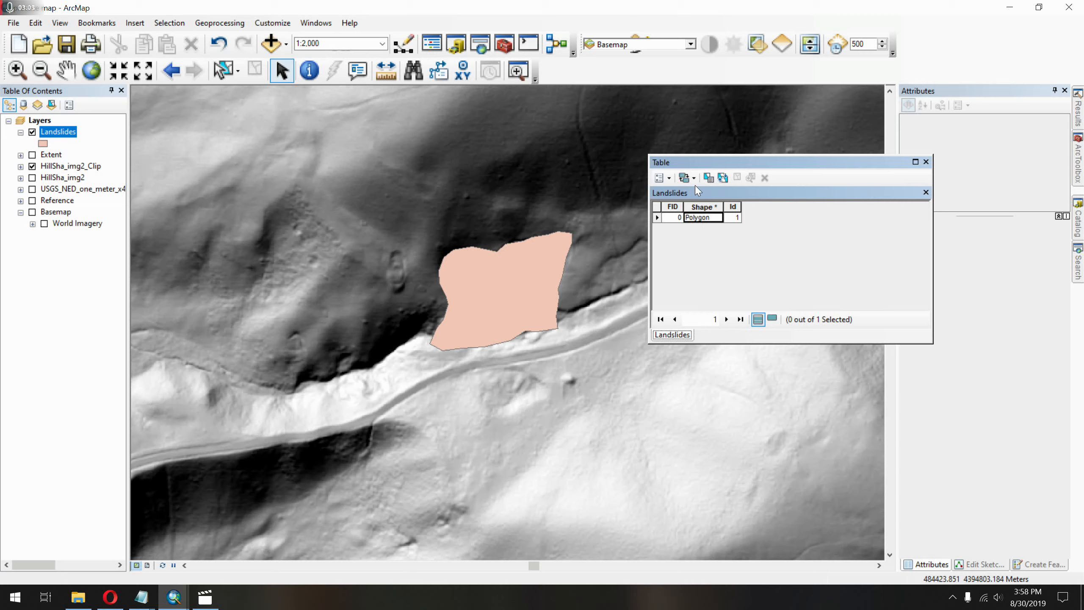
# Add a Text field named Type with length 50 to the Landslides table and select the polygon's Type cell.
pyautogui.click(667, 178)
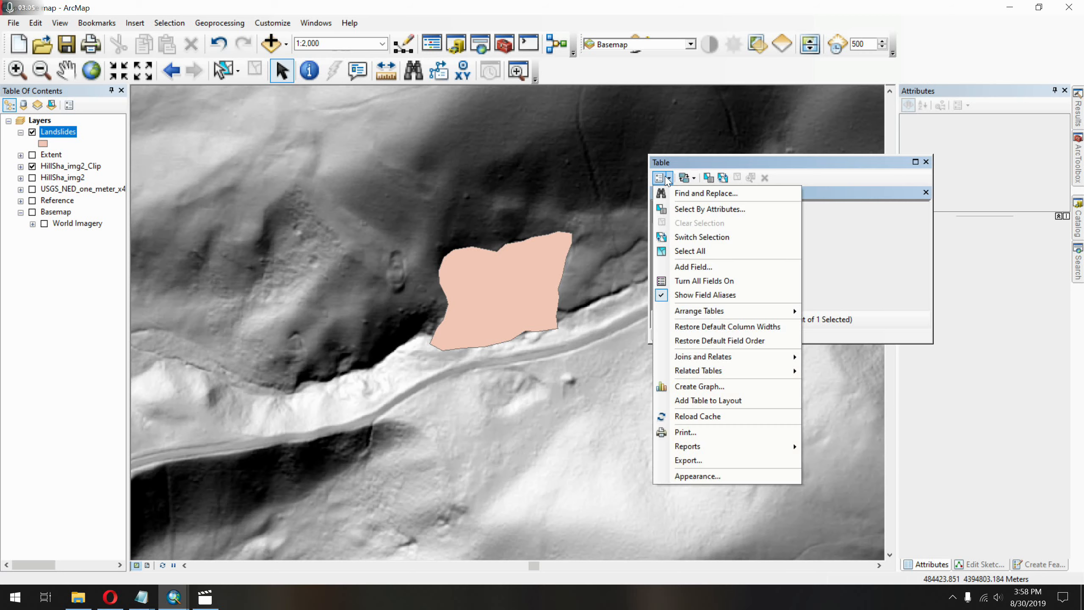
pyautogui.click(700, 267)
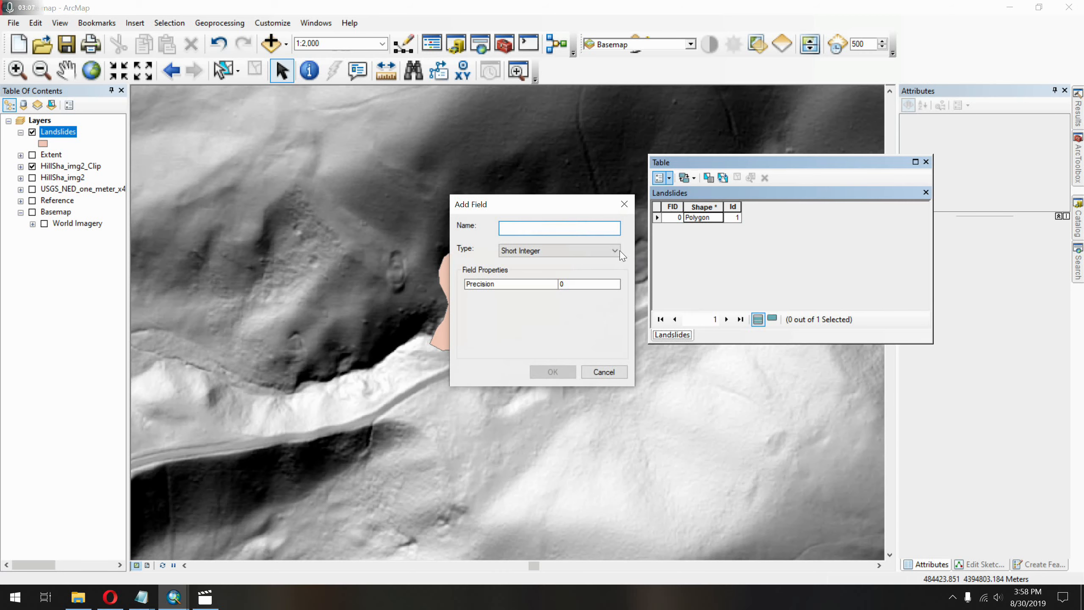
pyautogui.moveTo(547, 200); pyautogui.dragTo(907, 127)
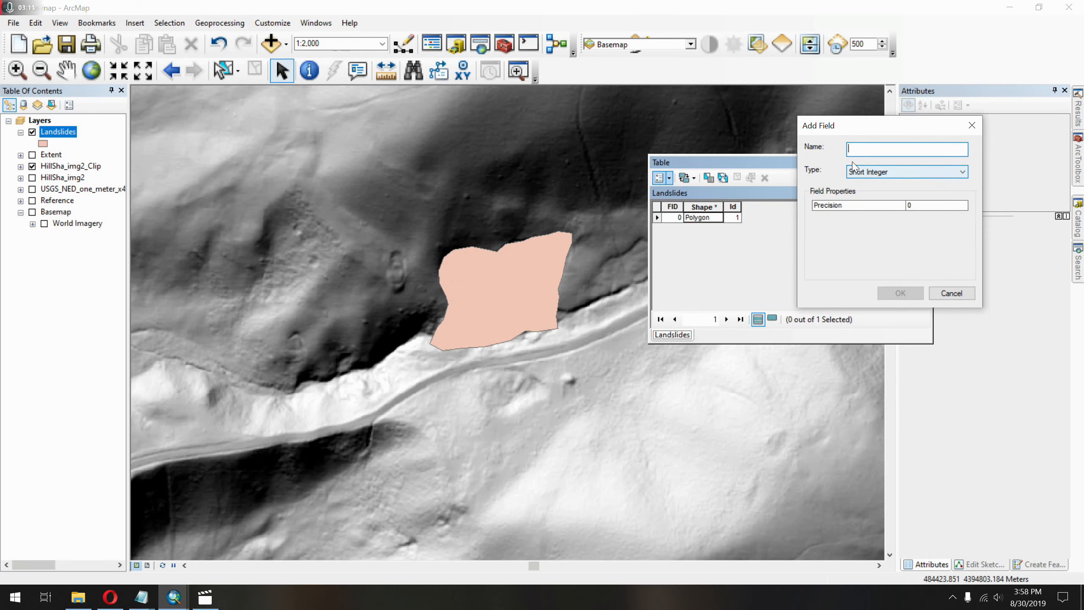
pyautogui.write('Type')
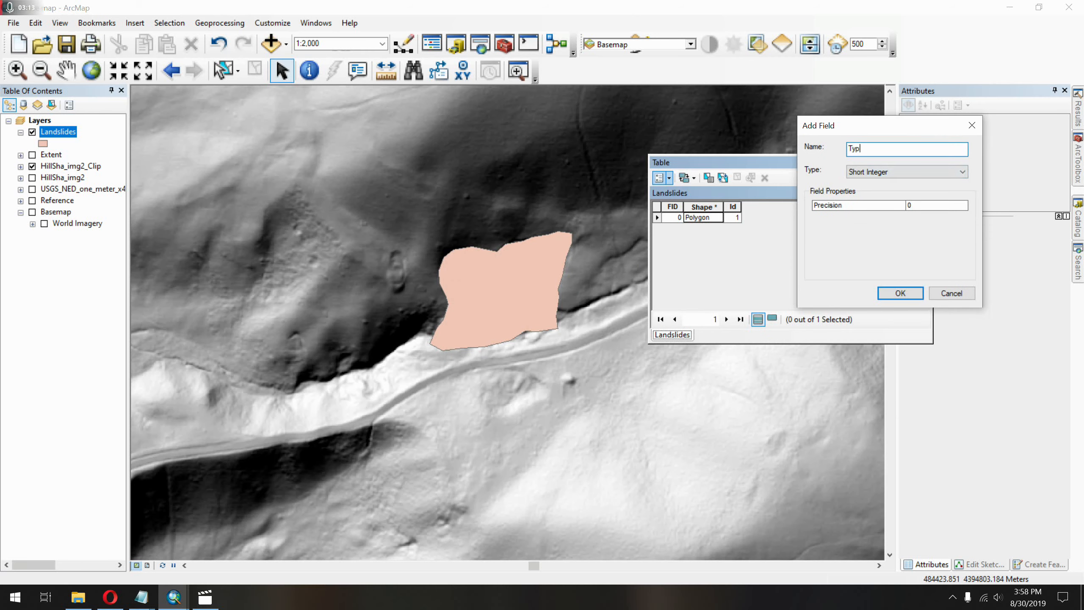
pyautogui.click(914, 175)
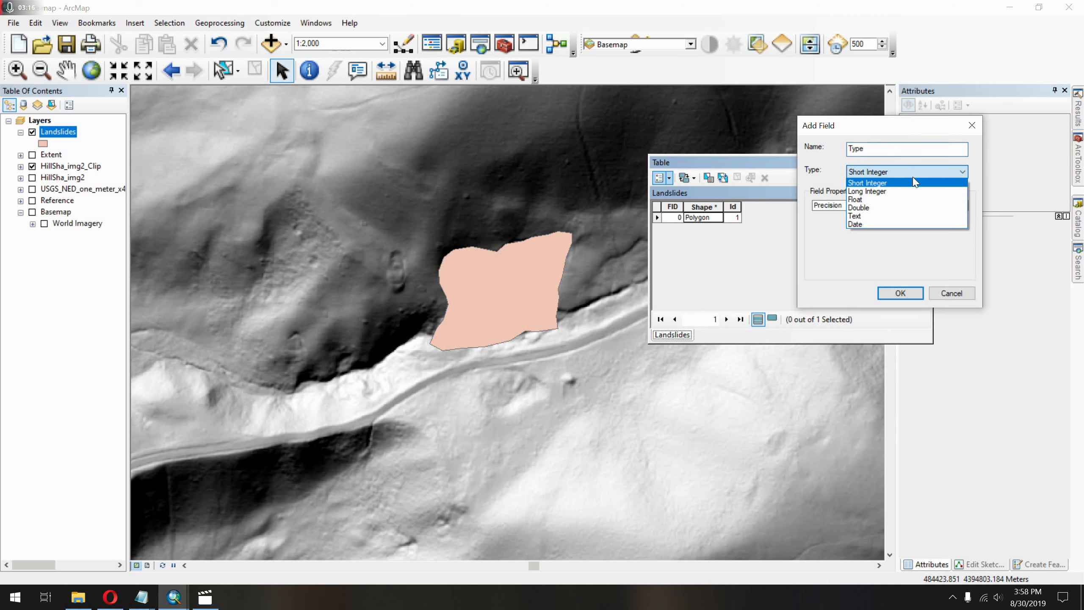
pyautogui.click(920, 215)
pyautogui.click(929, 204)
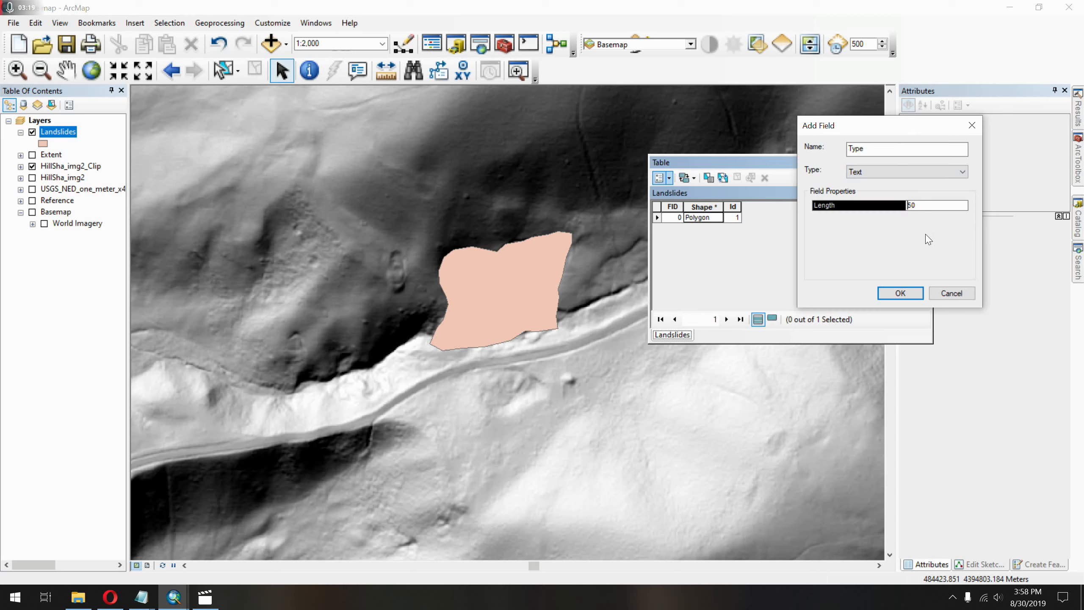
pyautogui.click(913, 294)
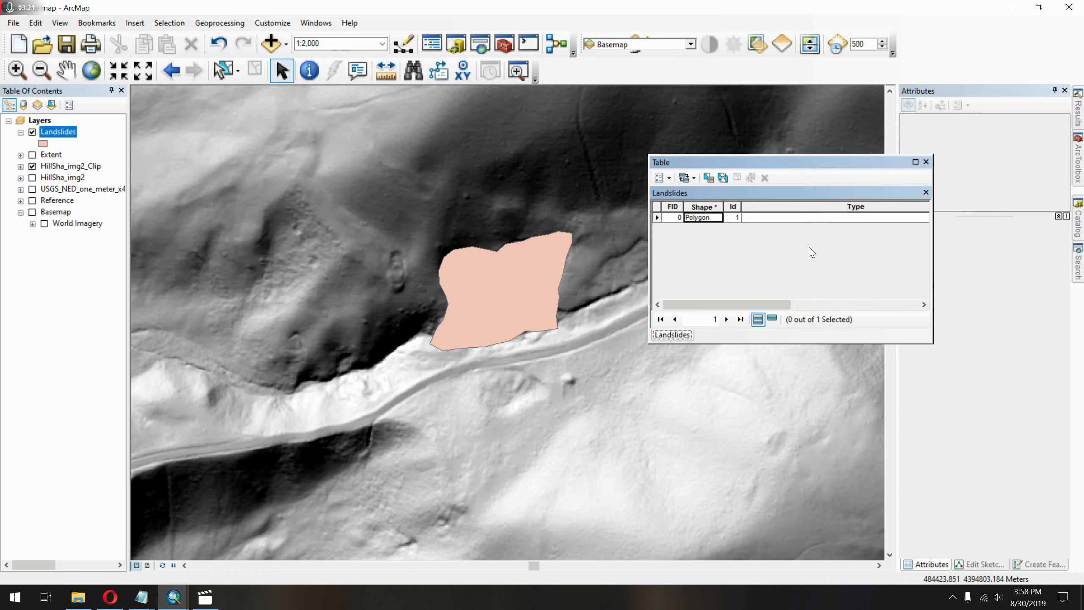
pyautogui.click(803, 221)
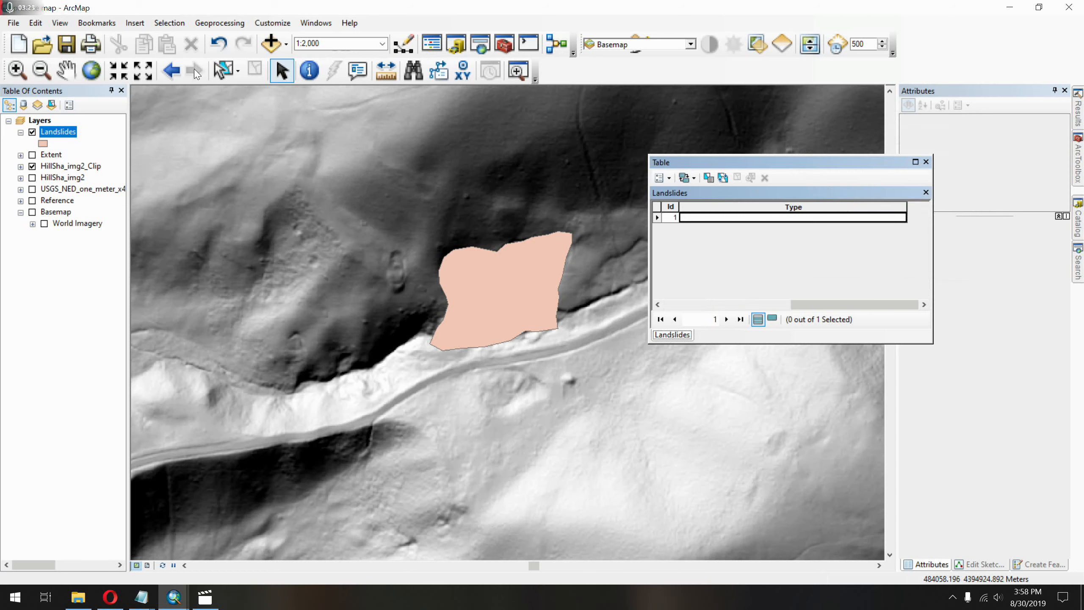
# Display the Editor toolbar.
pyautogui.rightClick(572, 77)
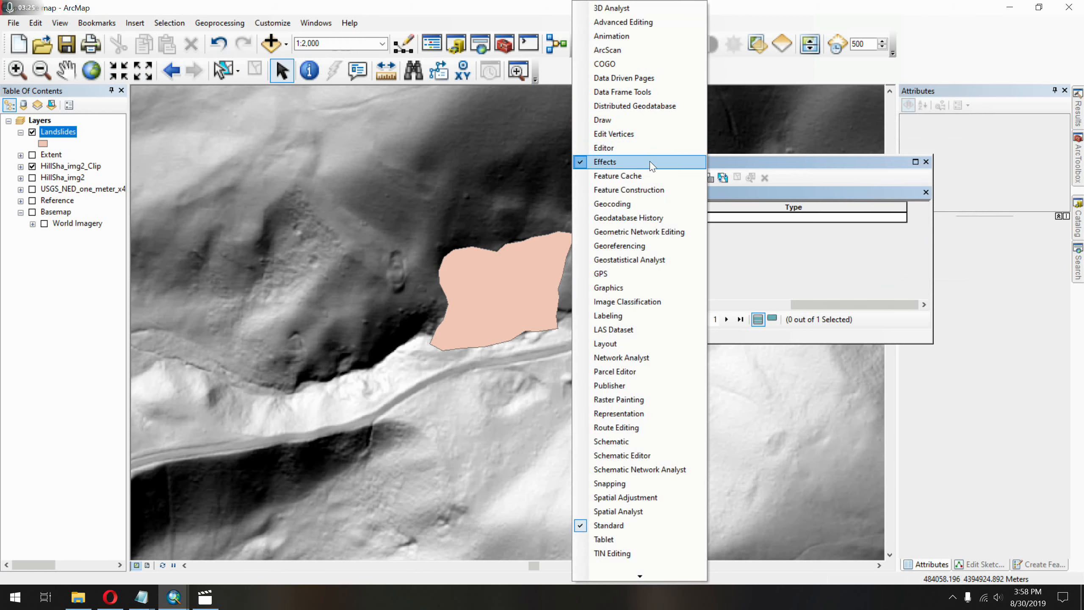
pyautogui.click(639, 154)
pyautogui.click(150, 126)
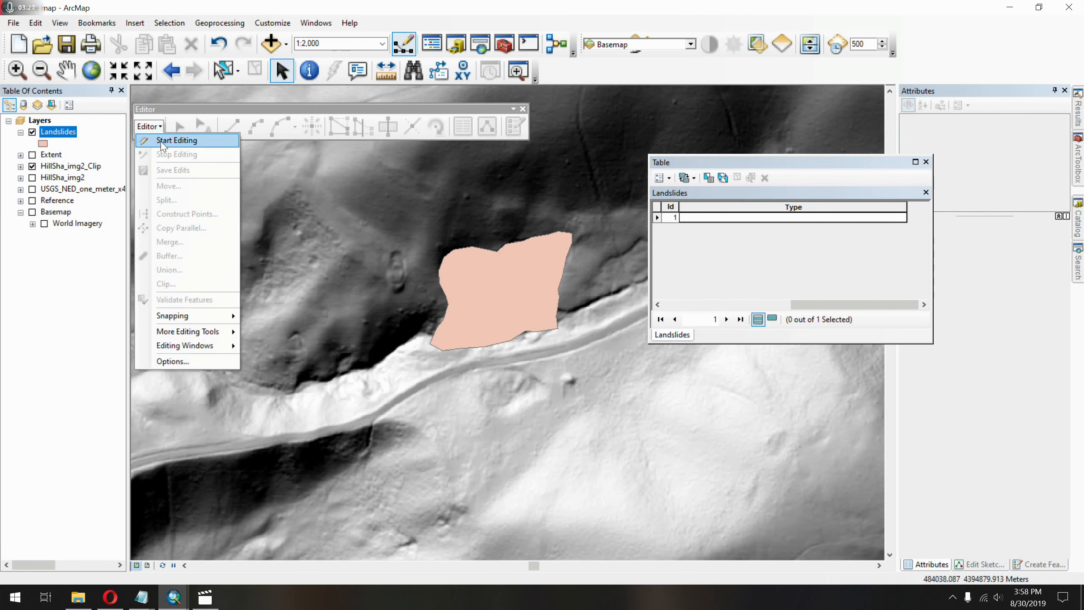
pyautogui.click(170, 141)
pyautogui.click(467, 190)
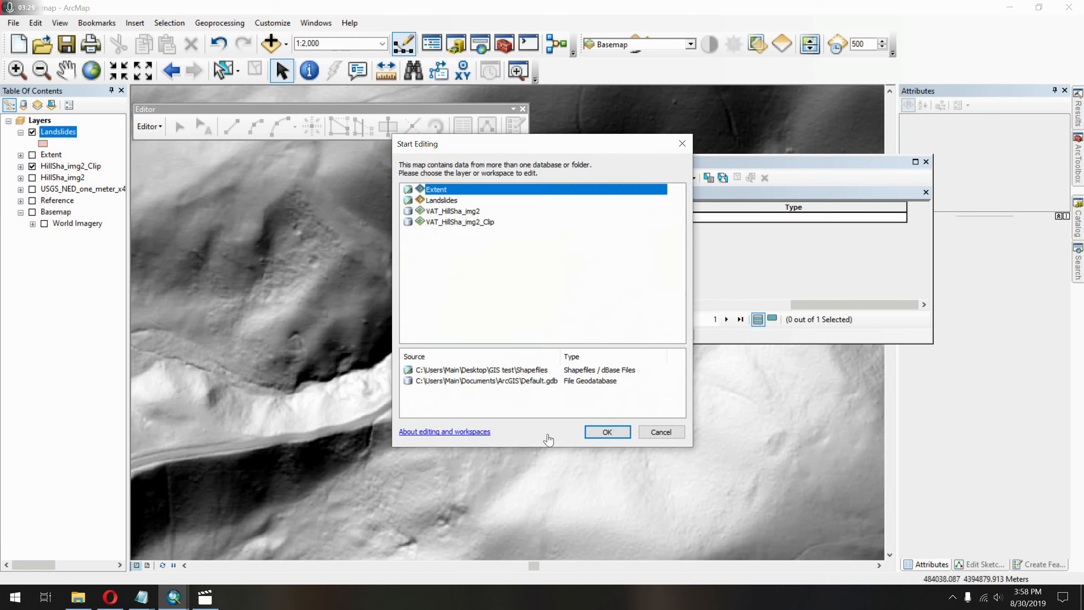
pyautogui.click(607, 432)
pyautogui.click(150, 126)
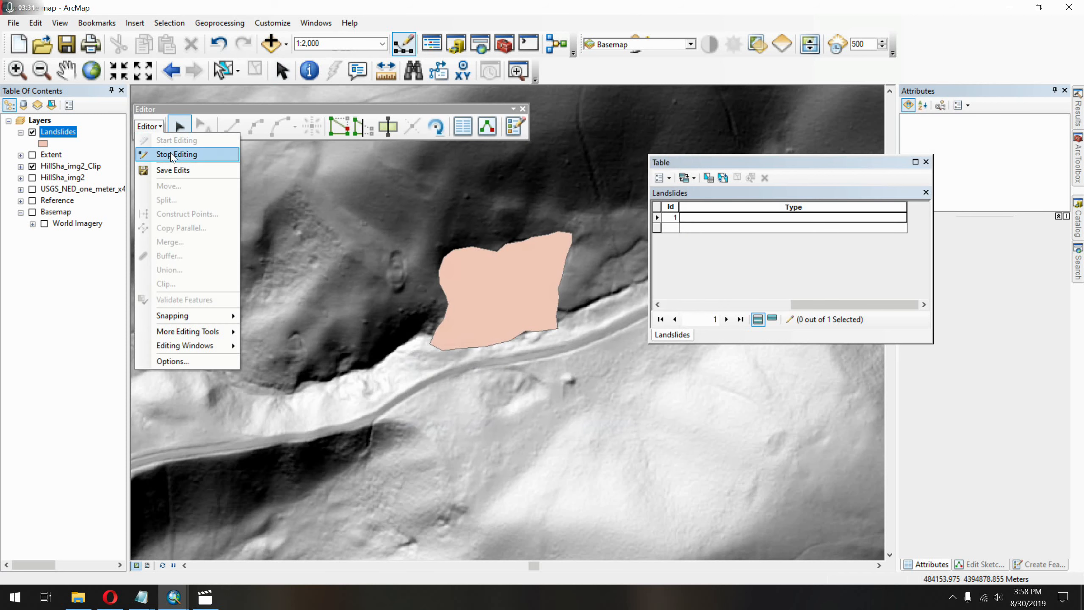
pyautogui.click(162, 151)
# Start an edit session on the Landslides layer and set the polygon's Type to "slide mass planar with rotational features.".
pyautogui.click(149, 126)
pyautogui.click(171, 142)
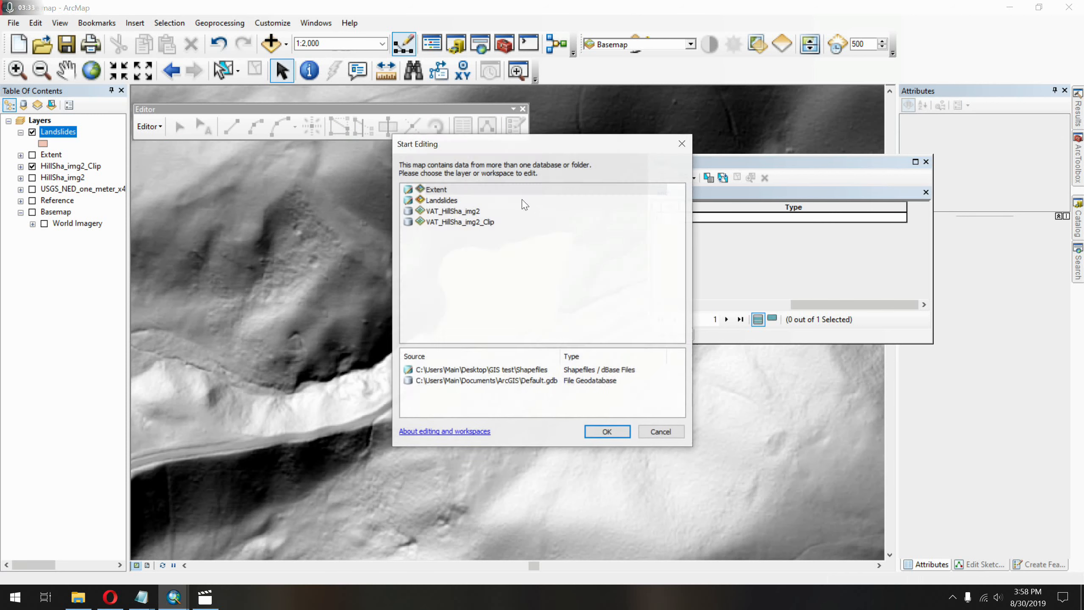
pyautogui.click(444, 201)
pyautogui.click(606, 432)
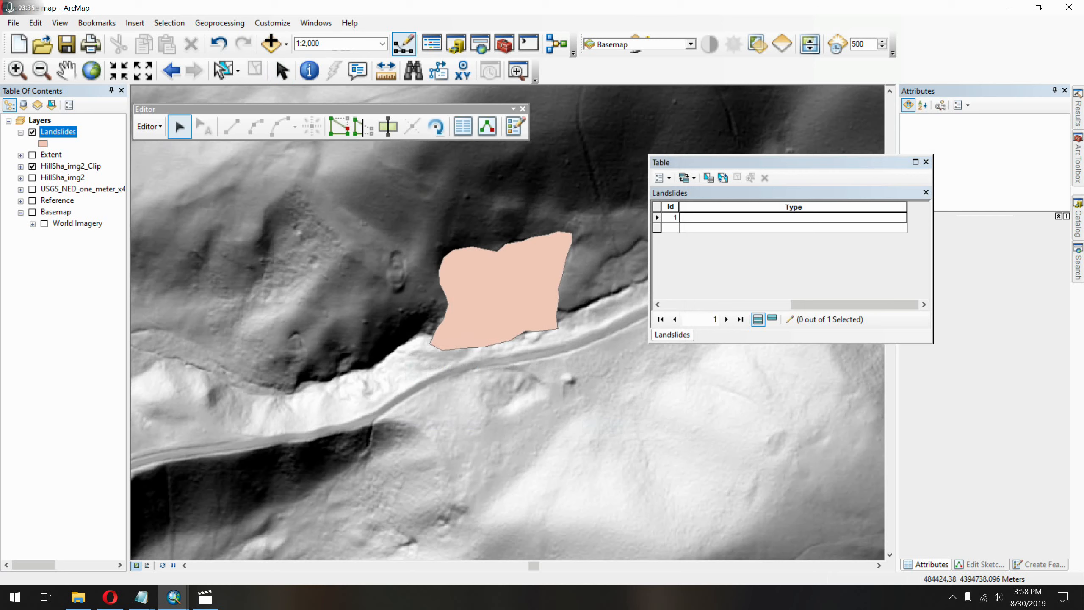
pyautogui.click(729, 218)
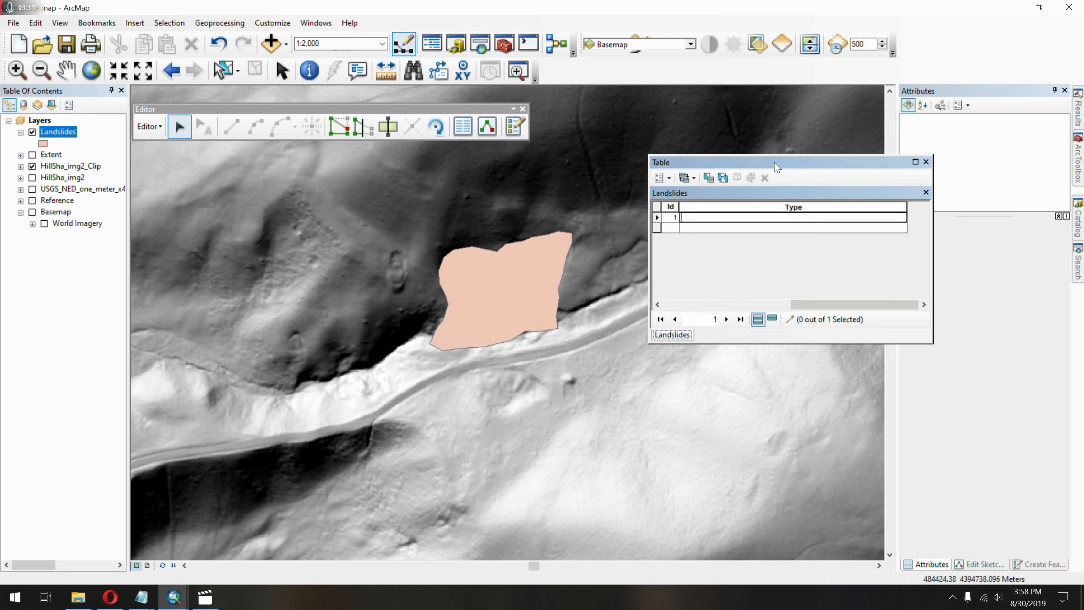
pyautogui.moveTo(775, 167); pyautogui.dragTo(833, 147)
# Stop the edit session and save the edits to the Landslides layer.
pyautogui.click(149, 126)
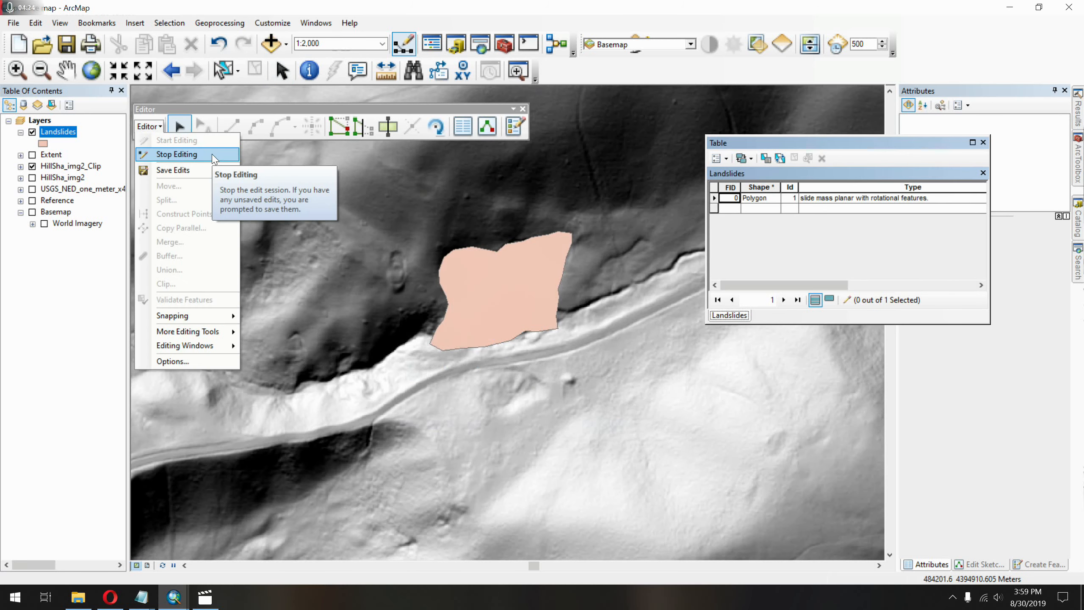
pyautogui.click(212, 155)
pyautogui.click(497, 339)
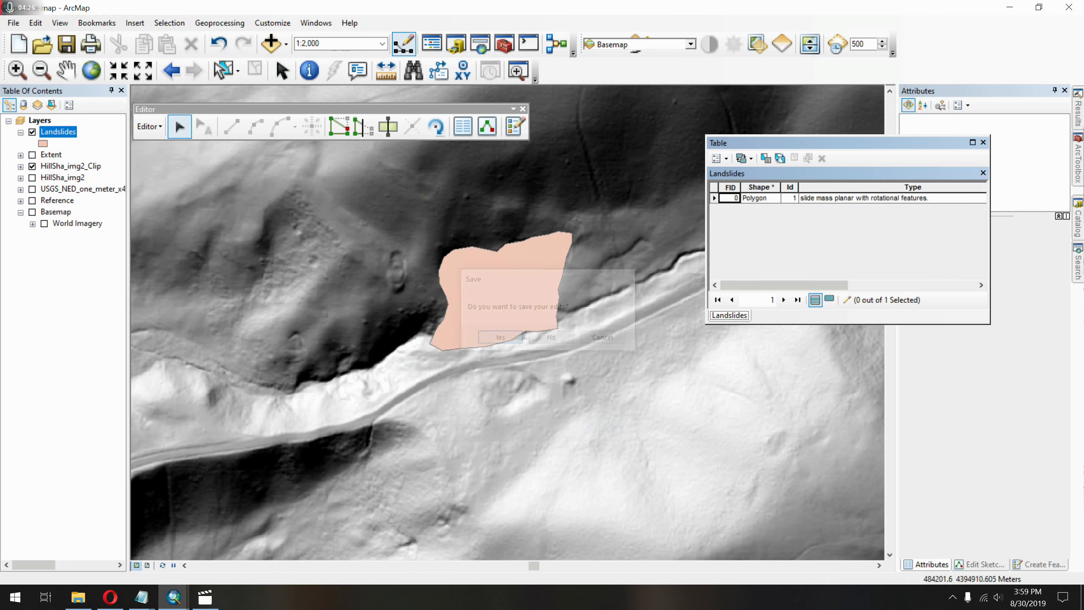
# Add a Short Integer field named Area to the Landslides attribute table.
pyautogui.click(719, 158)
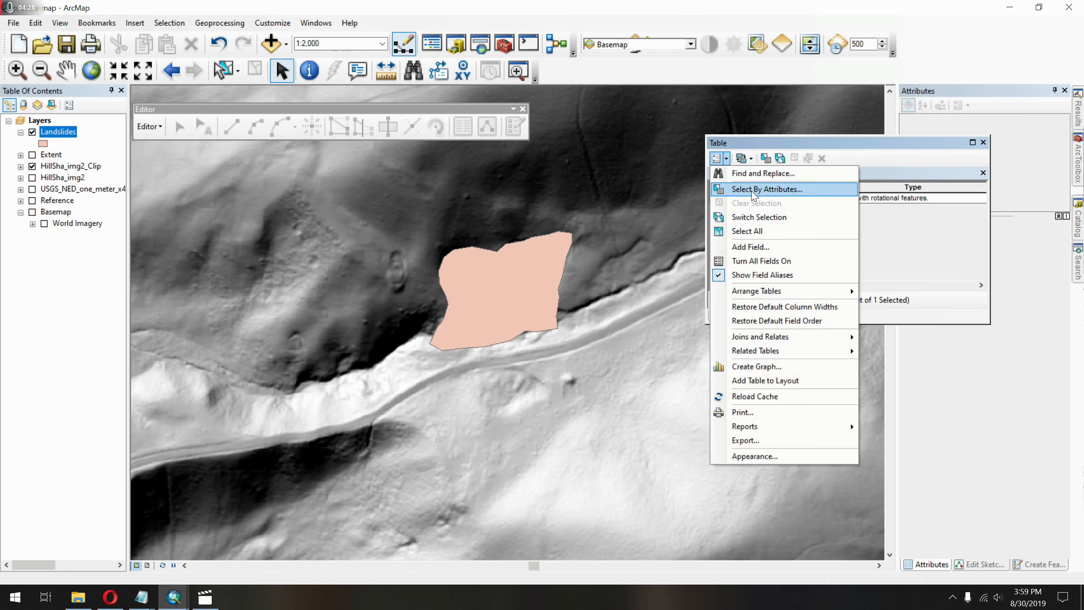
pyautogui.click(786, 242)
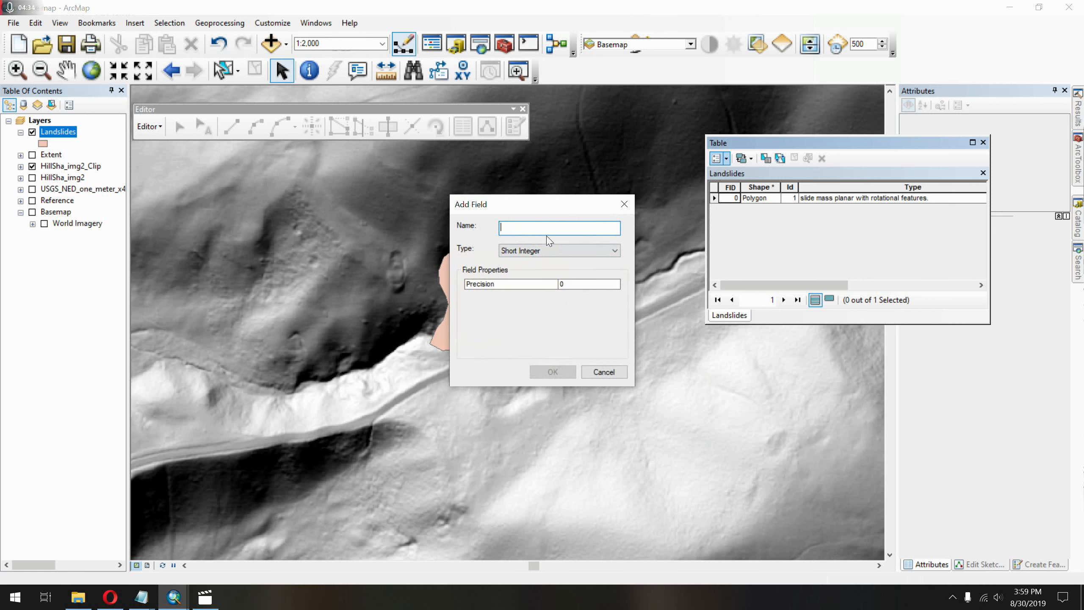
pyautogui.write('Area')
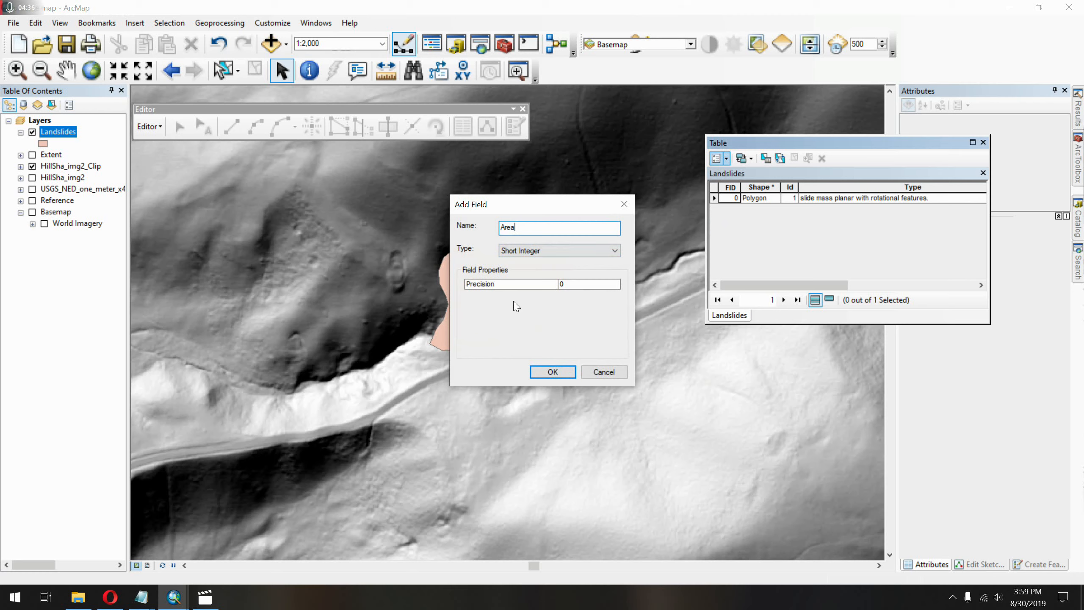
pyautogui.click(554, 372)
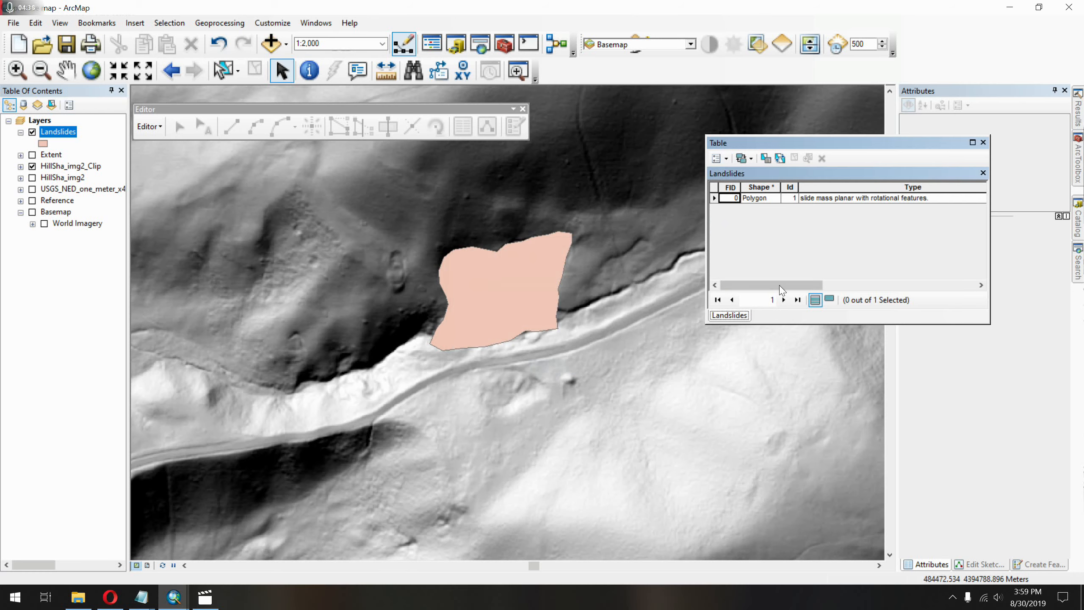
# Calculate the Area field's geometry as area in square meters, using the coordinate system of the data source.
pyautogui.moveTo(779, 285); pyautogui.dragTo(920, 259)
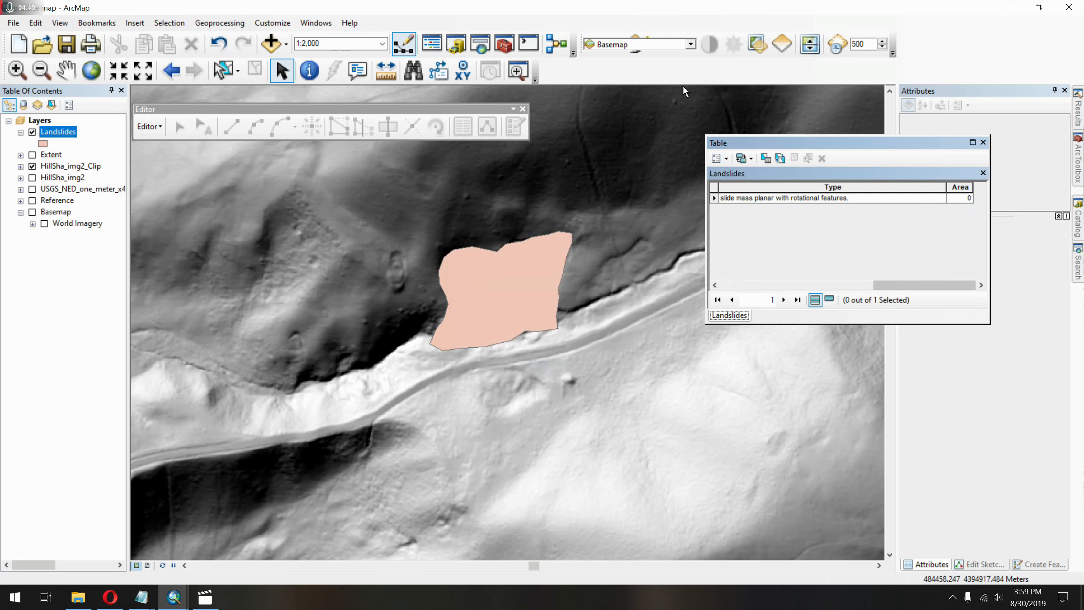
pyautogui.rightClick(960, 187)
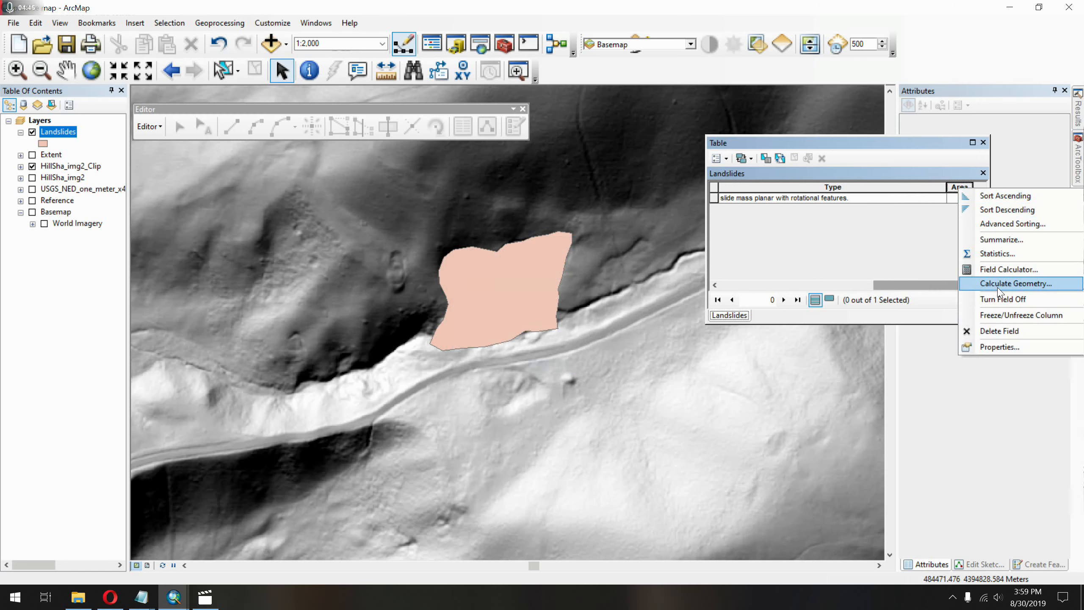
pyautogui.click(999, 284)
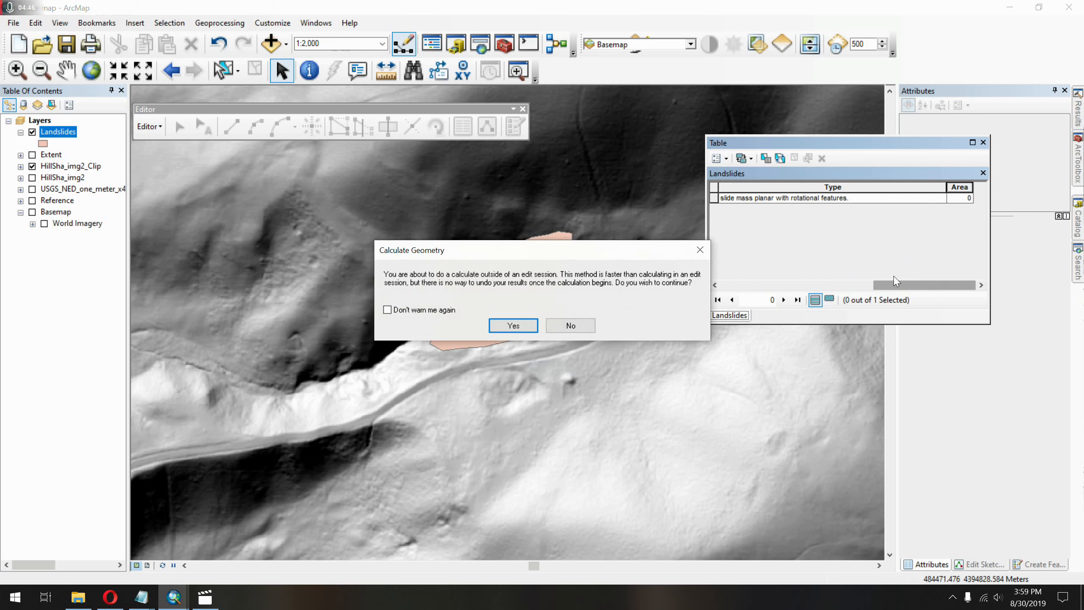
pyautogui.click(527, 329)
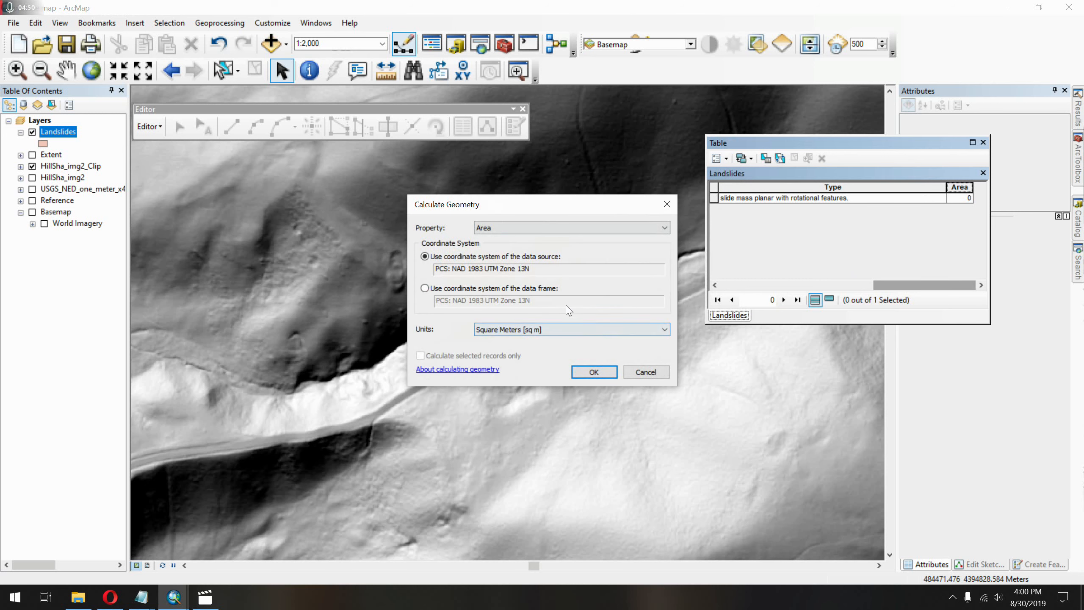
pyautogui.click(535, 226)
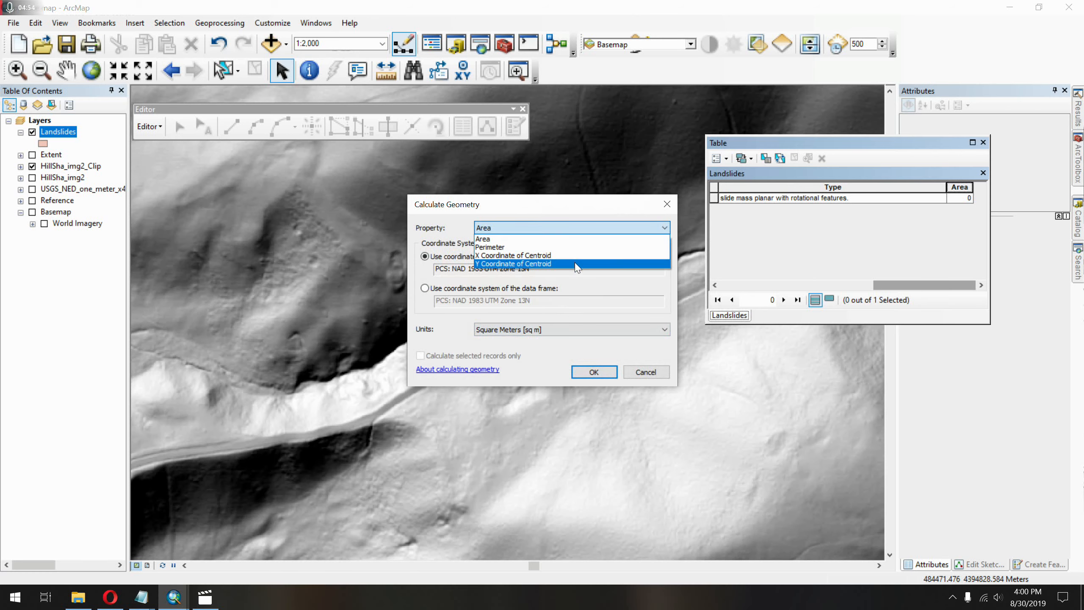
pyautogui.click(554, 238)
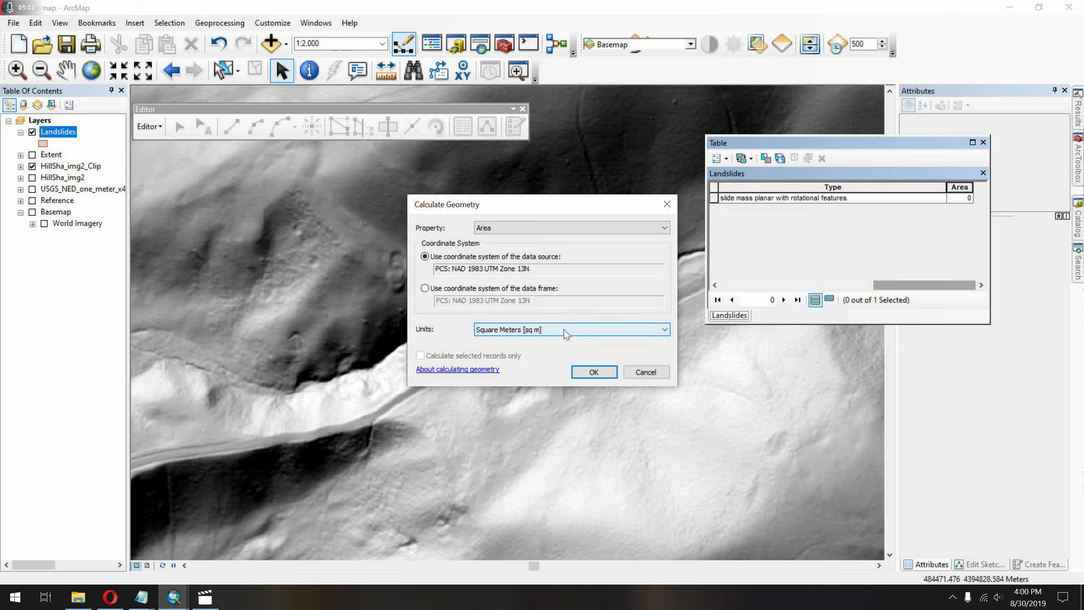
pyautogui.click(595, 372)
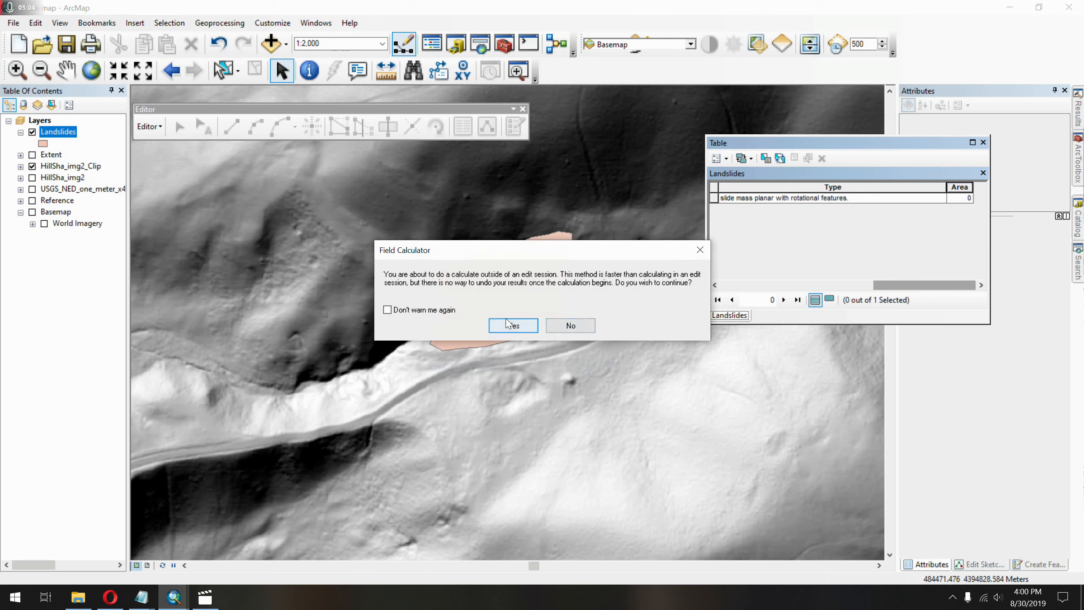
pyautogui.click(508, 325)
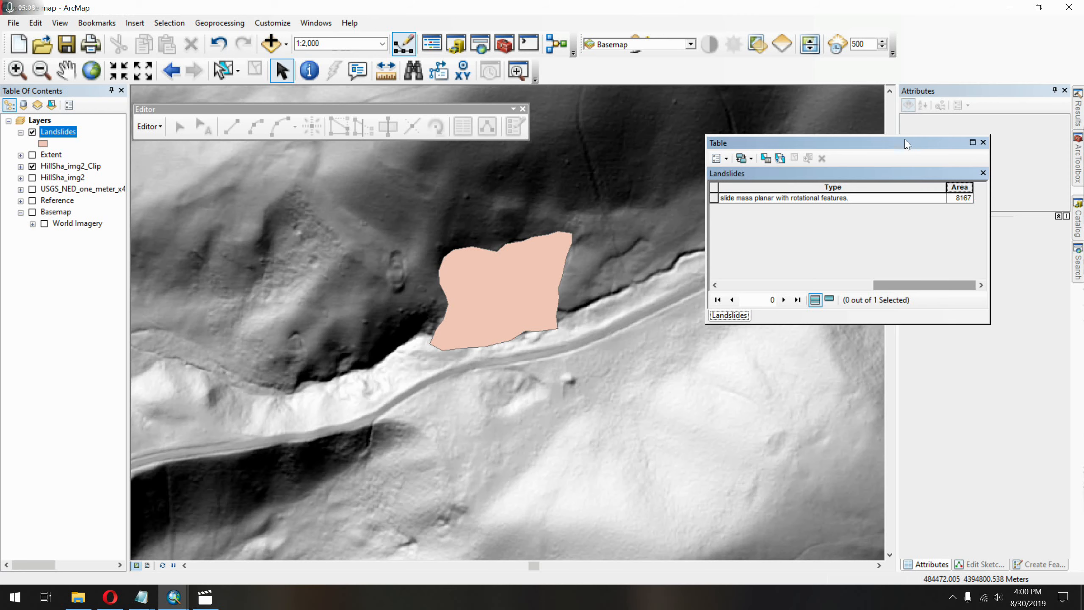
# Widen the Landslides table to review all its fields, and close both the table and the Editor toolbar.
pyautogui.moveTo(905, 142); pyautogui.dragTo(659, 146)
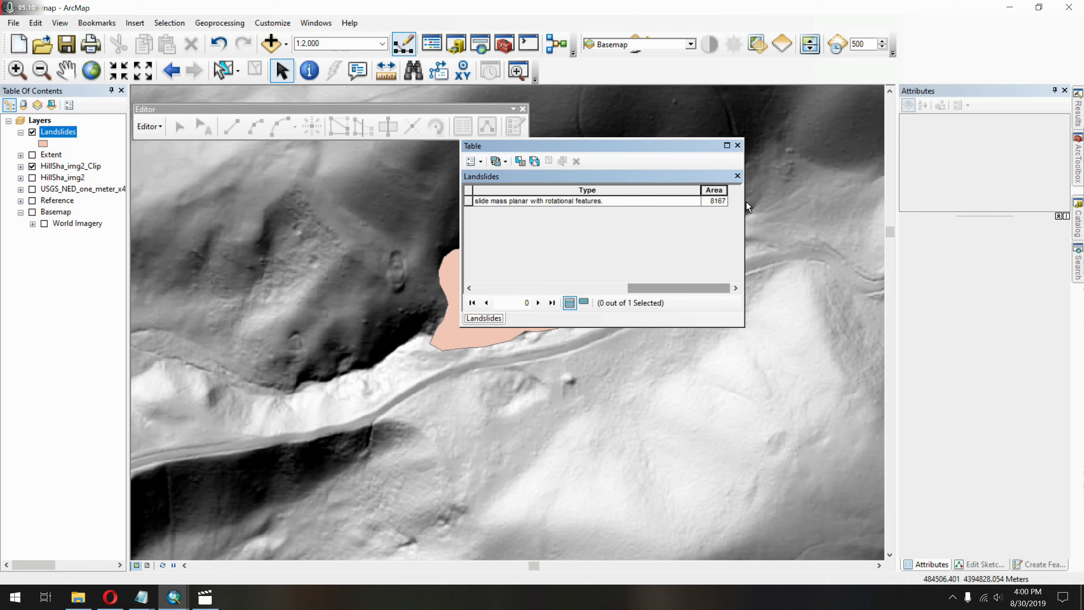
pyautogui.moveTo(746, 202); pyautogui.dragTo(833, 213)
pyautogui.click(806, 202)
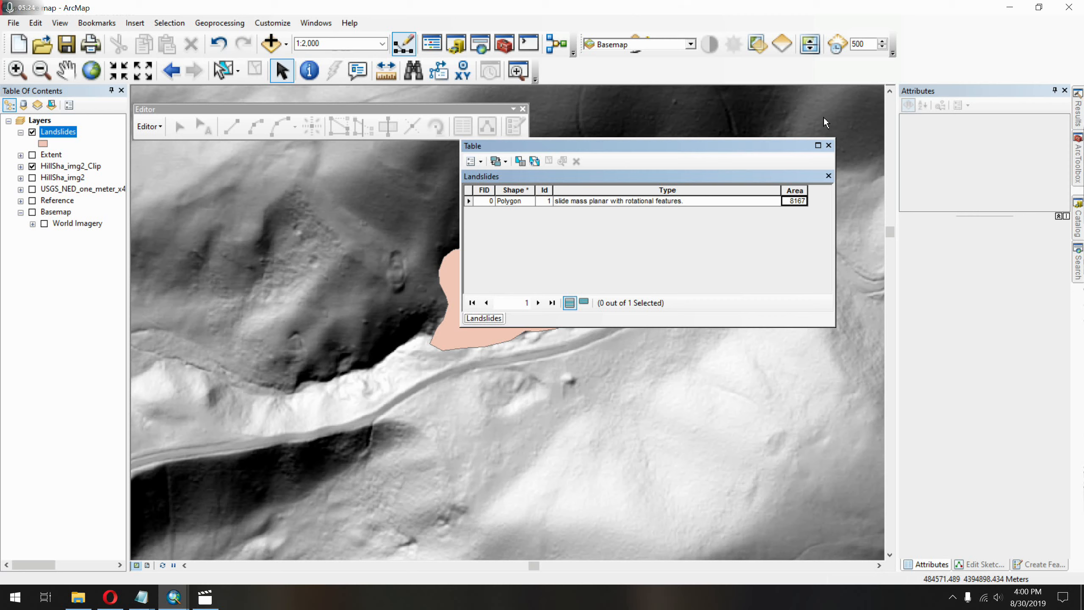
pyautogui.click(829, 146)
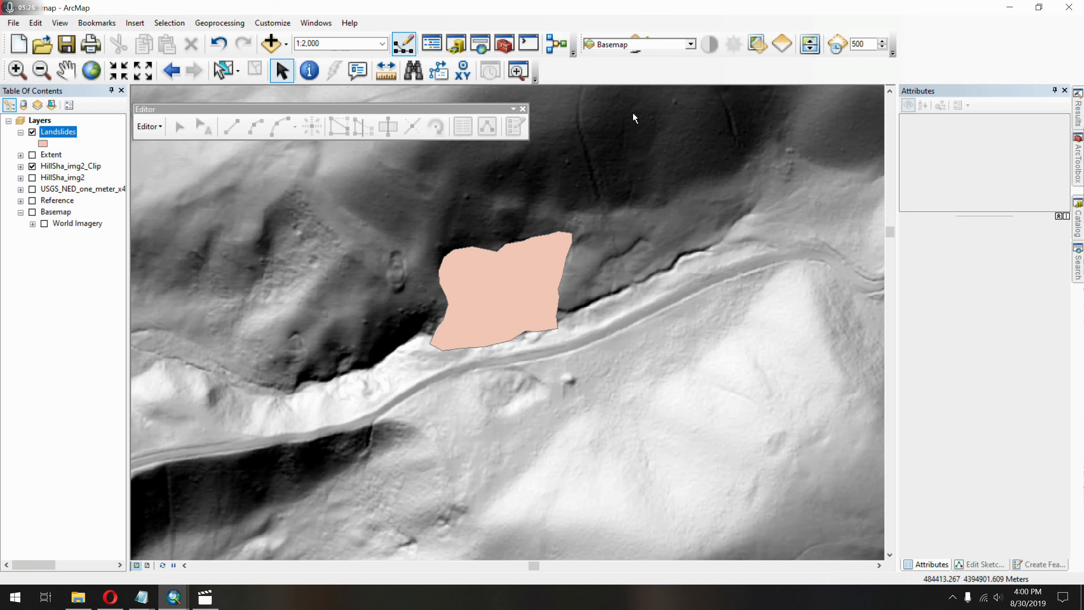
pyautogui.click(523, 109)
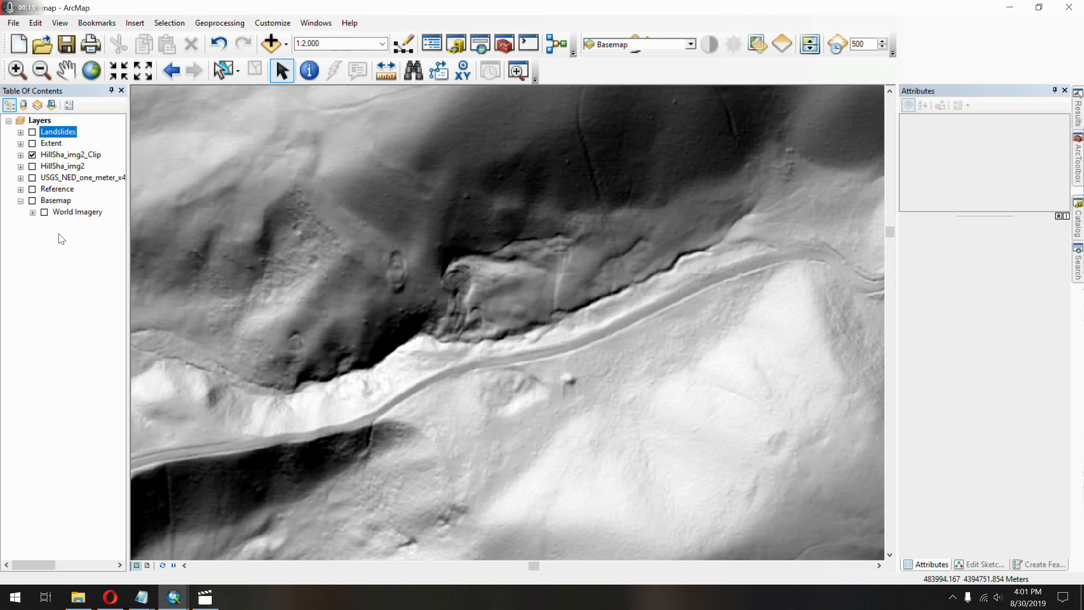
# Clip the raster USGS_NED_one_meter_x48y440_CO_SoPlatteRiver_Lot5_2013_IMG_2015.img to the Extent layer with the Data Management Clip tool.
pyautogui.scroll(5, 274, 327)
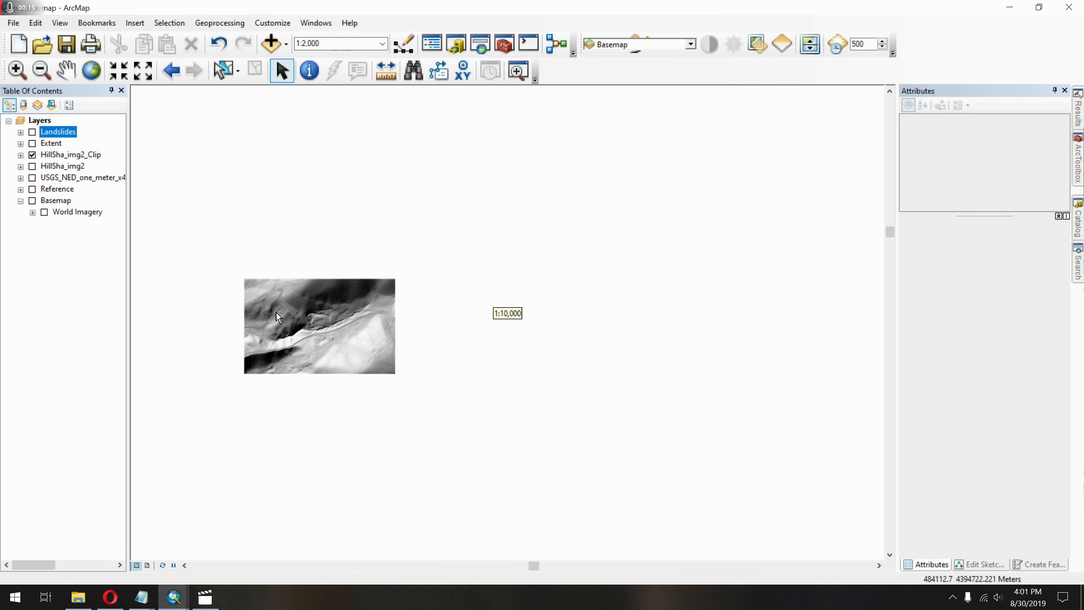
pyautogui.scroll(1, 499, 318)
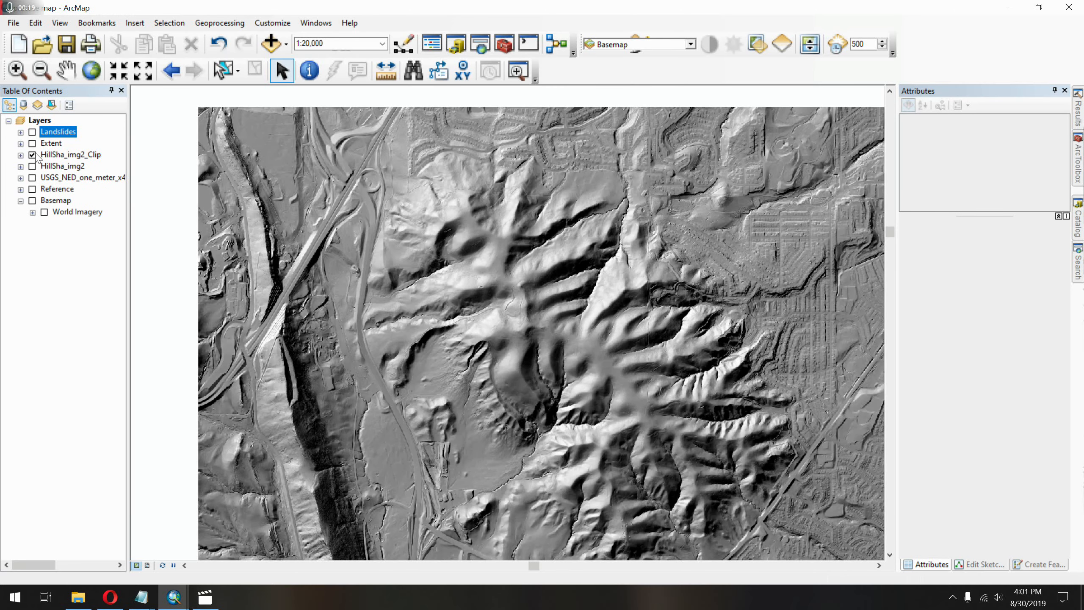
pyautogui.click(480, 47)
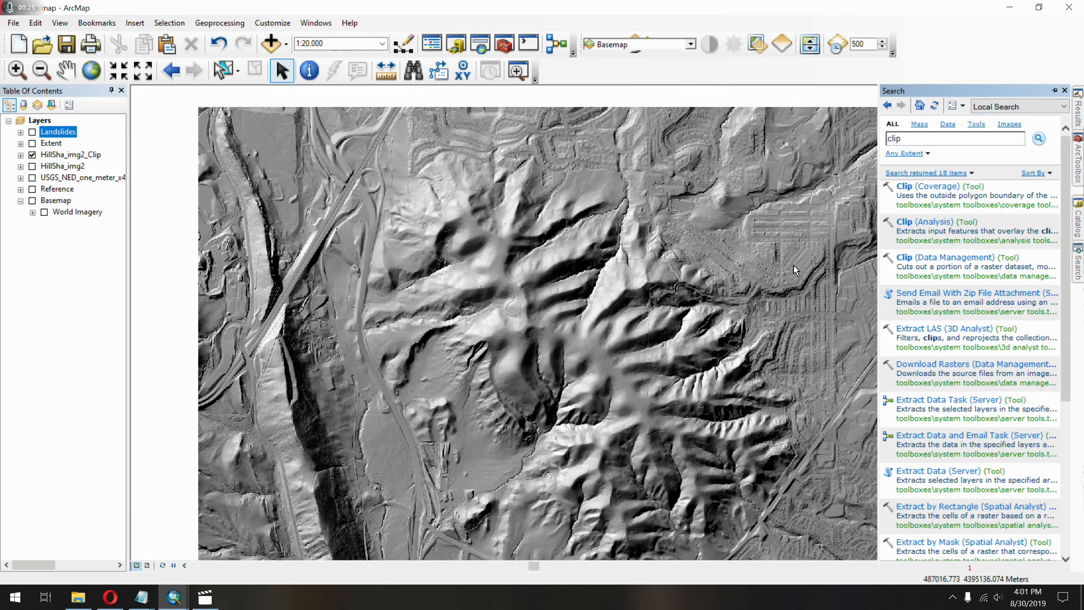
pyautogui.click(920, 258)
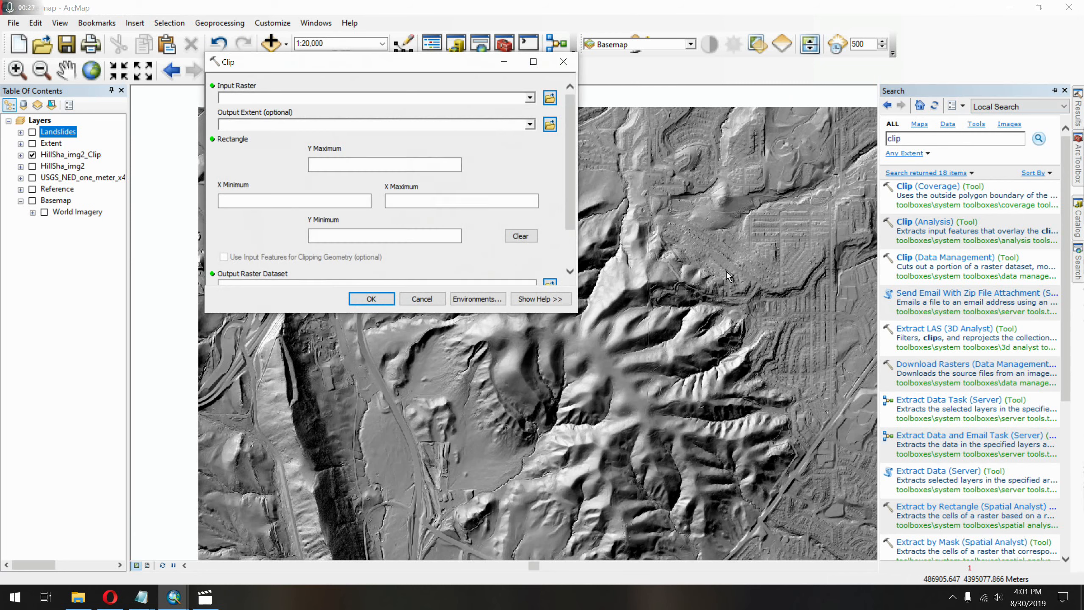
pyautogui.click(530, 98)
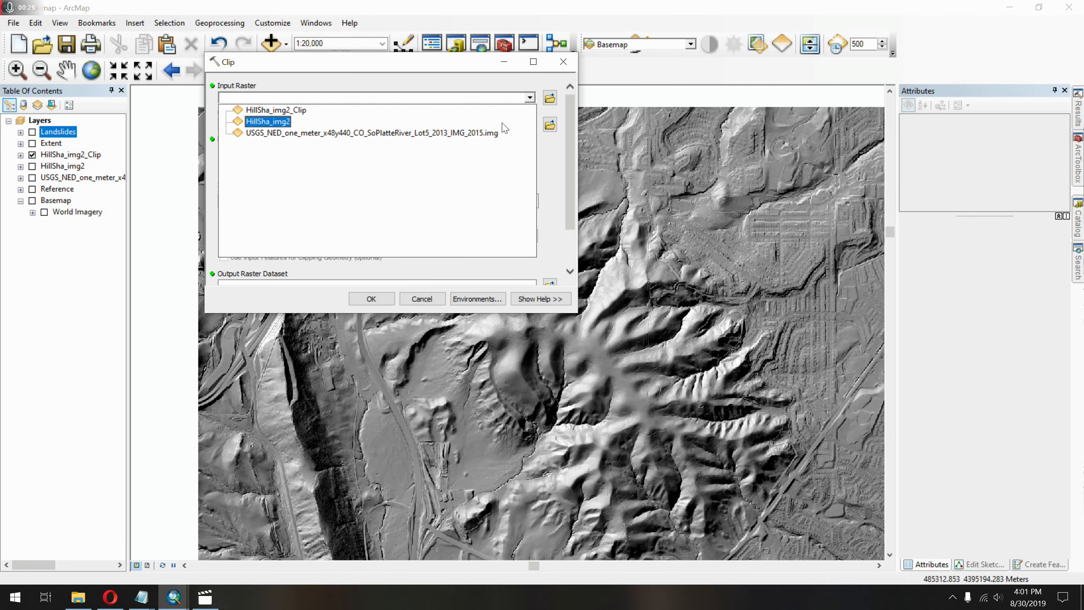
pyautogui.click(482, 134)
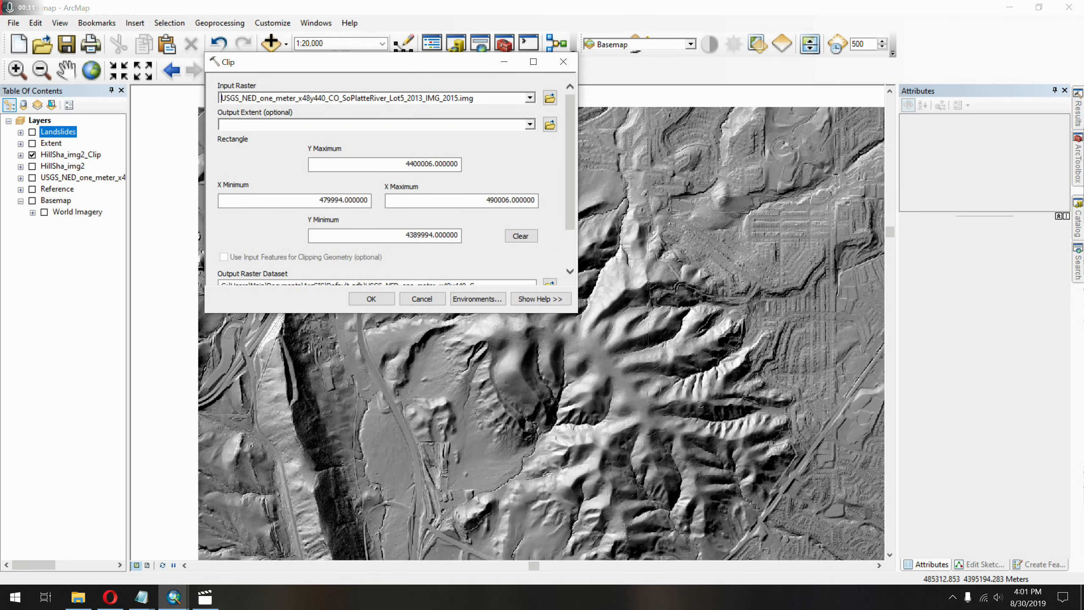
pyautogui.click(530, 125)
pyautogui.click(472, 147)
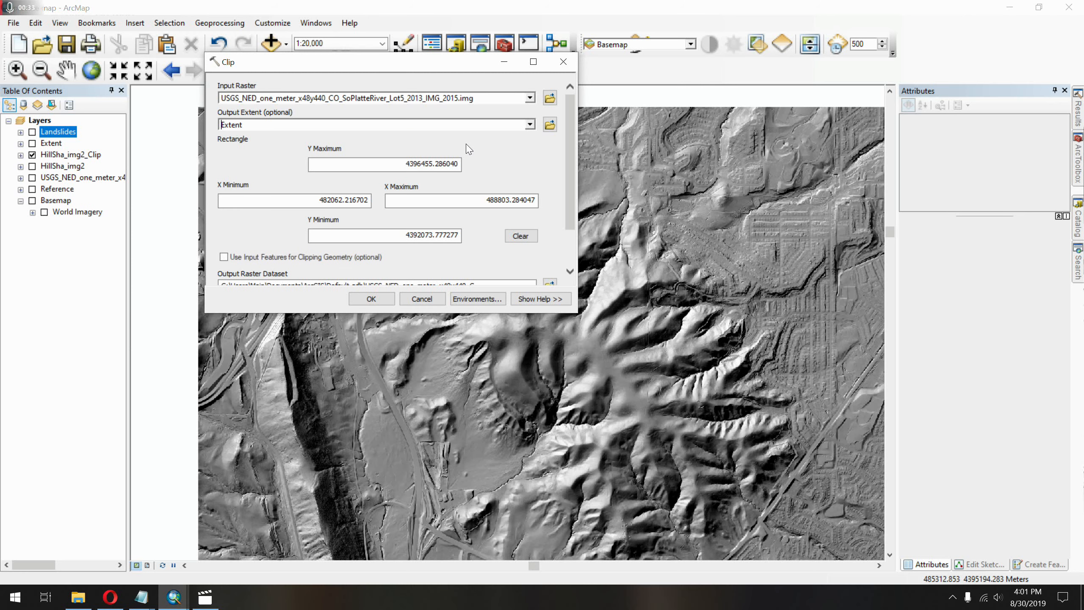
pyautogui.scroll(-3, 548, 284)
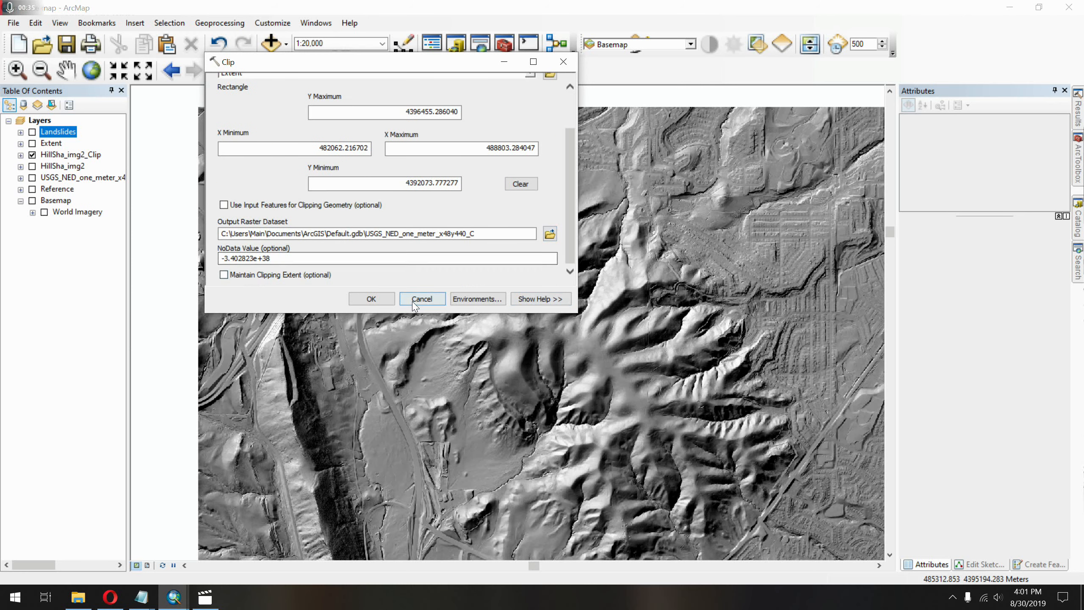
pyautogui.click(361, 302)
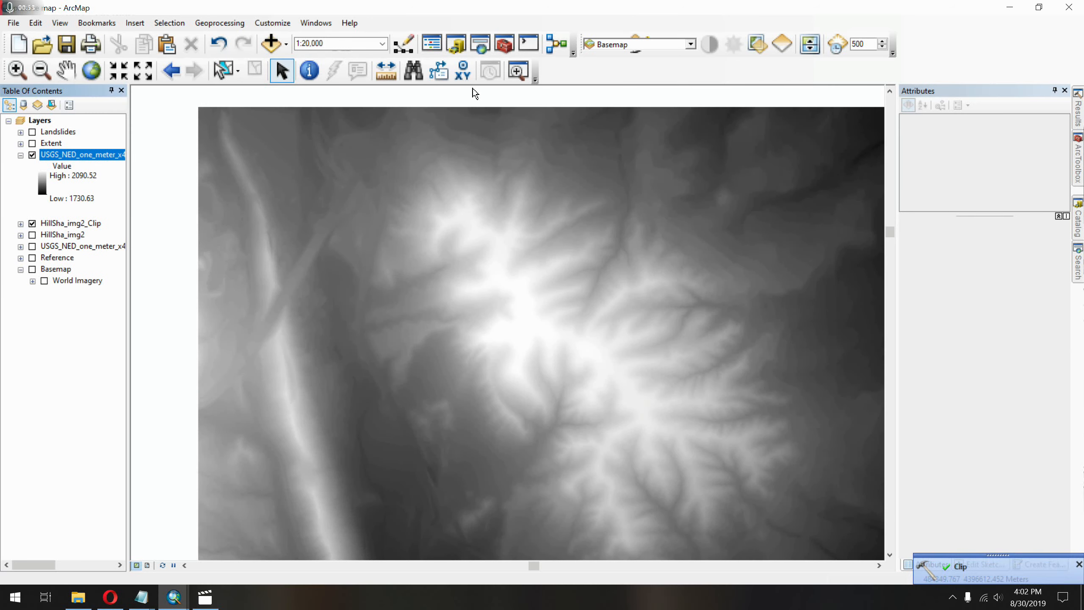
# Find and open the Spatial Analyst Slope tool and choose the clipped elevation raster USGS_NED_one_meter_x48y440_C as its input.
pyautogui.click(485, 55)
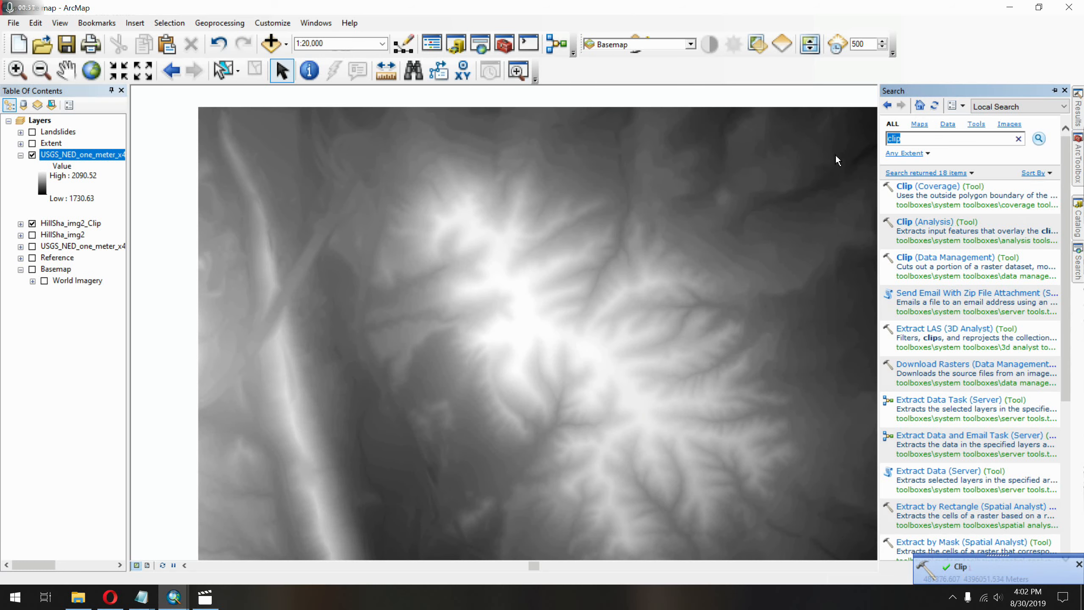
pyautogui.write('slope')
pyautogui.press('Return')
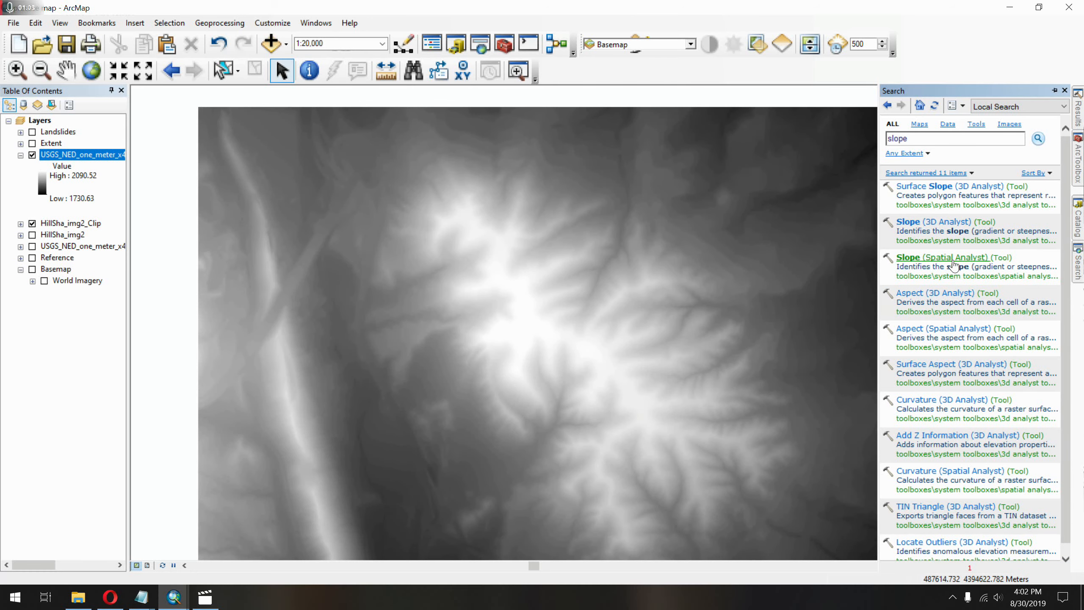
pyautogui.click(954, 257)
pyautogui.click(531, 97)
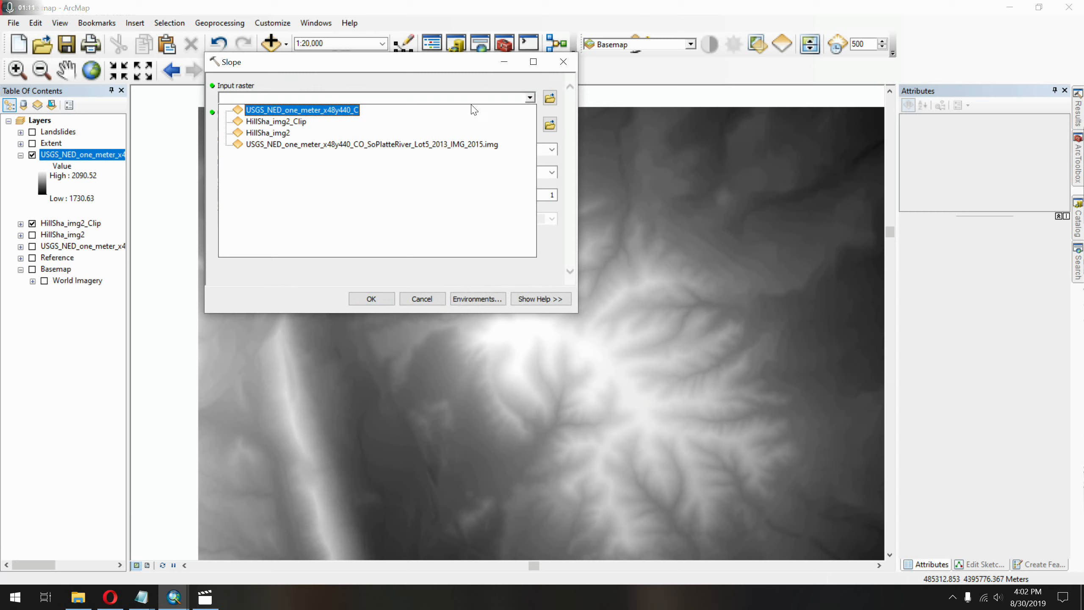
pyautogui.click(457, 111)
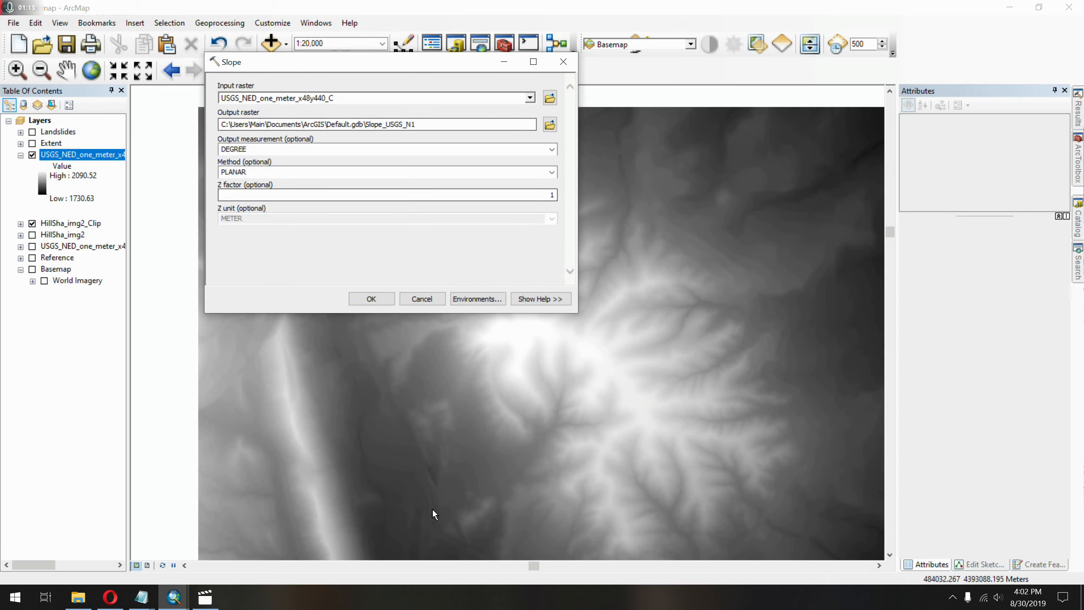
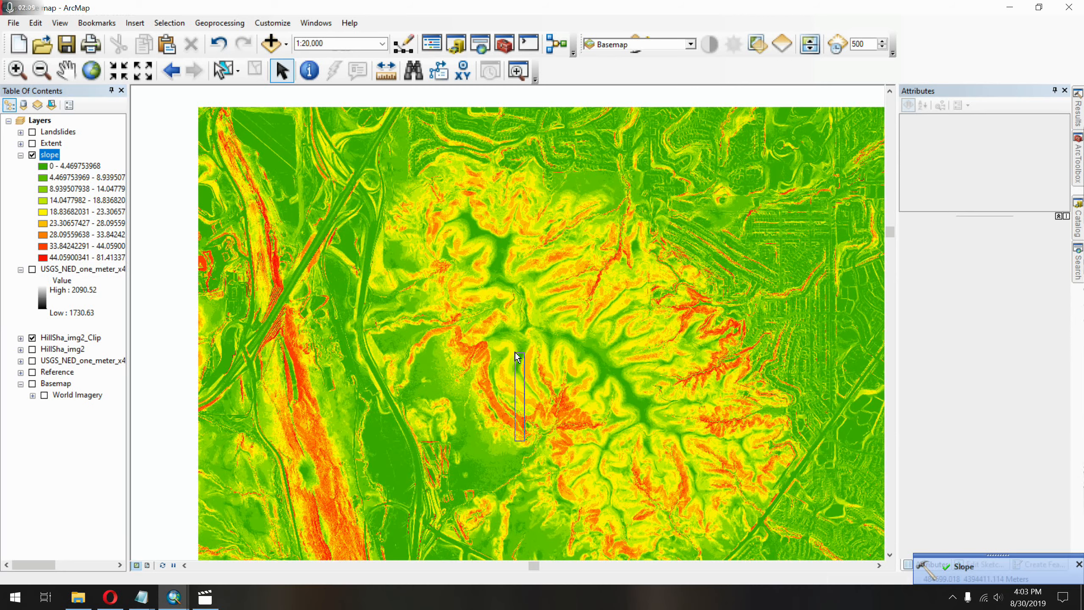
# Examine the slope raster up close around the steep hillside and widen the layer list to read its full class ranges.
pyautogui.moveTo(515, 353); pyautogui.dragTo(525, 247)
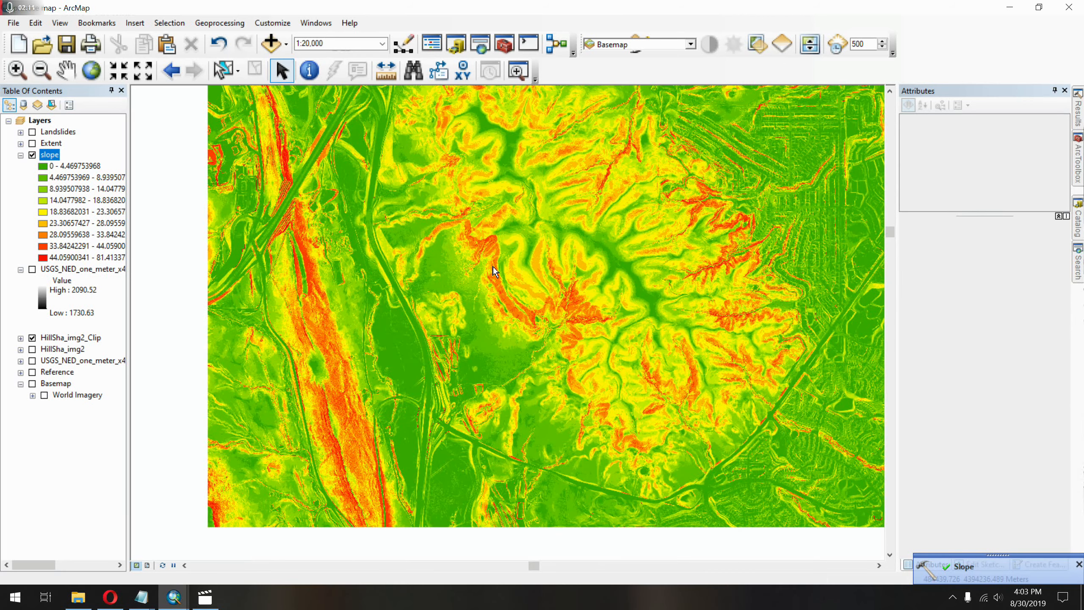
pyautogui.scroll(2, 495, 271)
pyautogui.scroll(3, 461, 208)
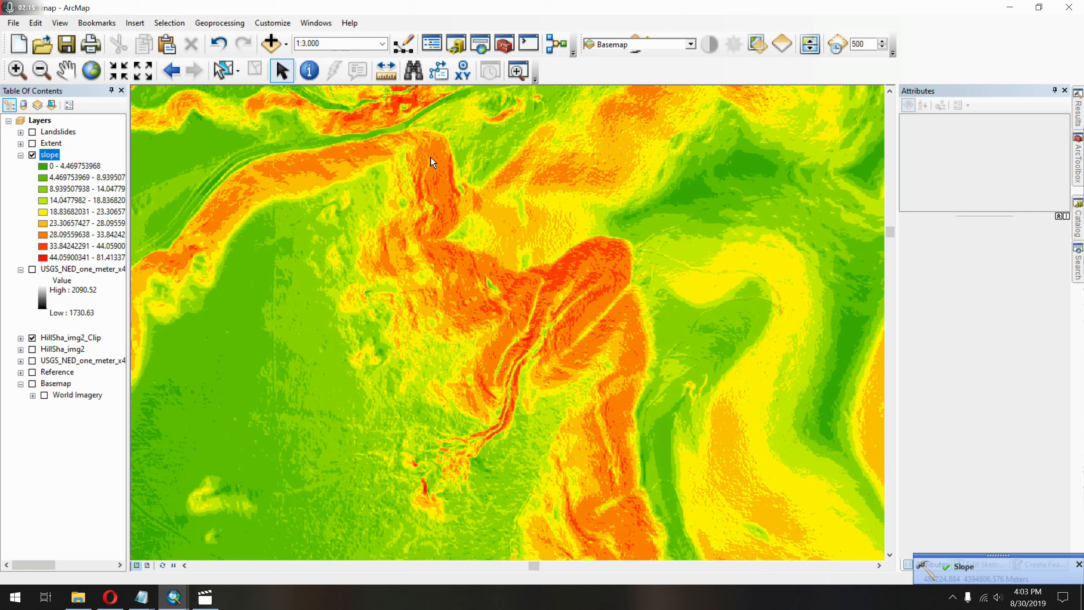
pyautogui.moveTo(433, 173); pyautogui.dragTo(508, 265)
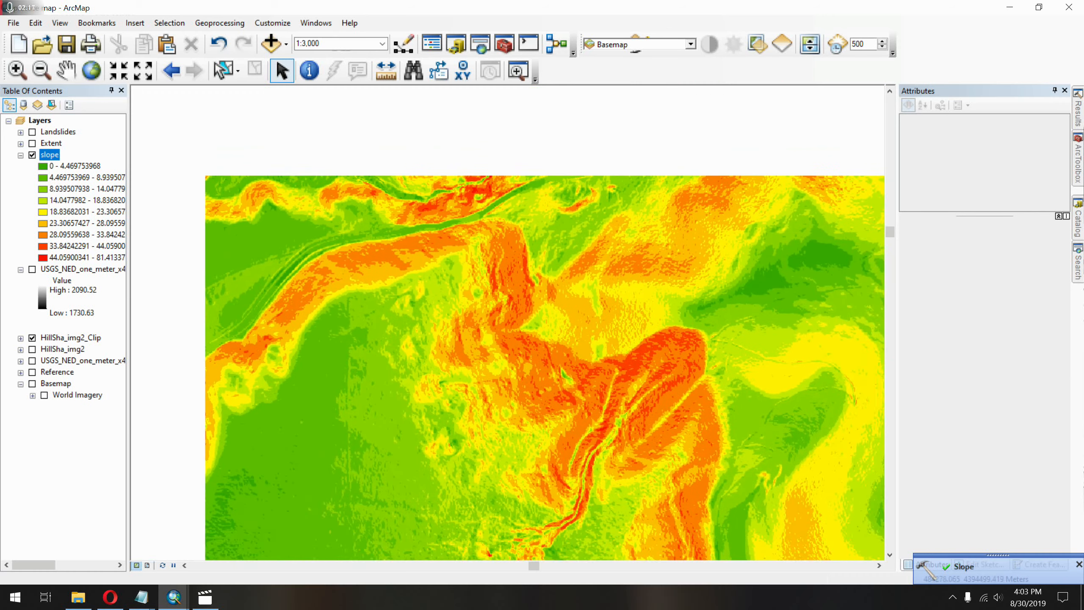
pyautogui.scroll(1, 421, 283)
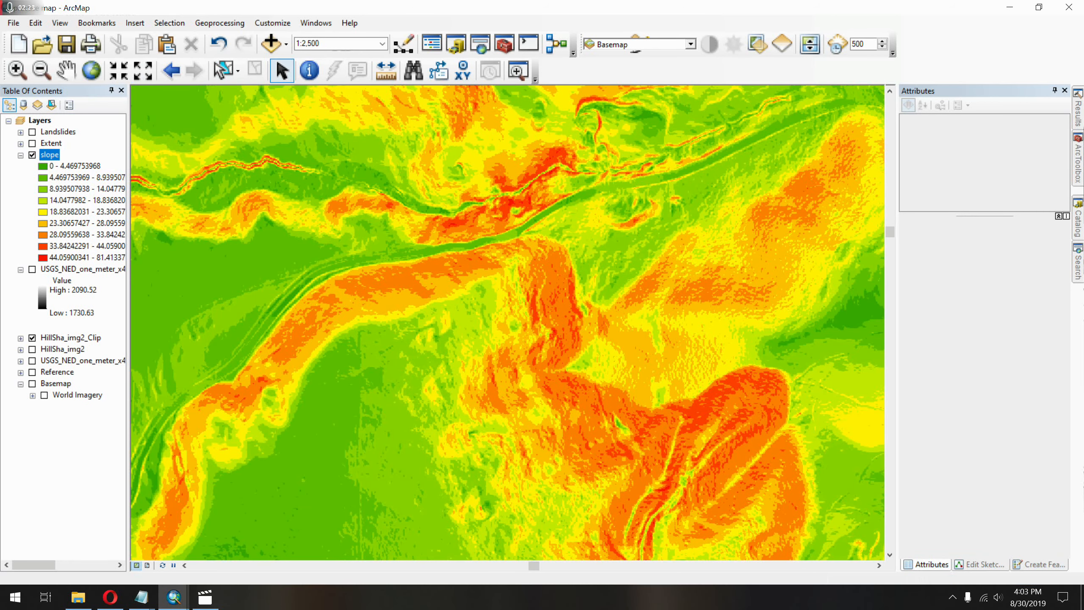
pyautogui.moveTo(126, 241); pyautogui.dragTo(157, 241)
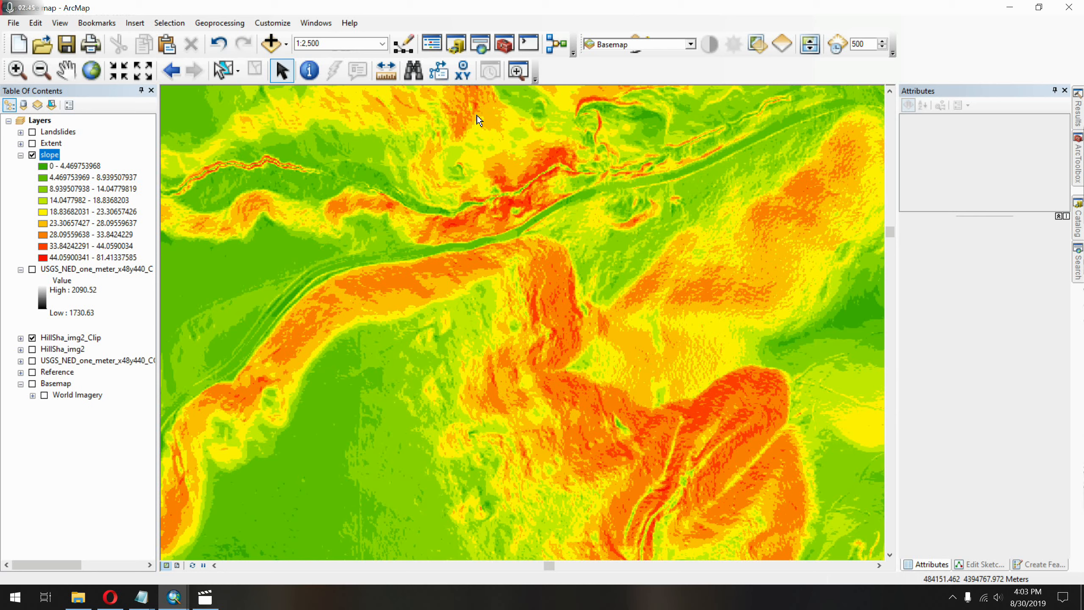
# Create a new custom toolbar named Custom 1.
pyautogui.rightClick(599, 72)
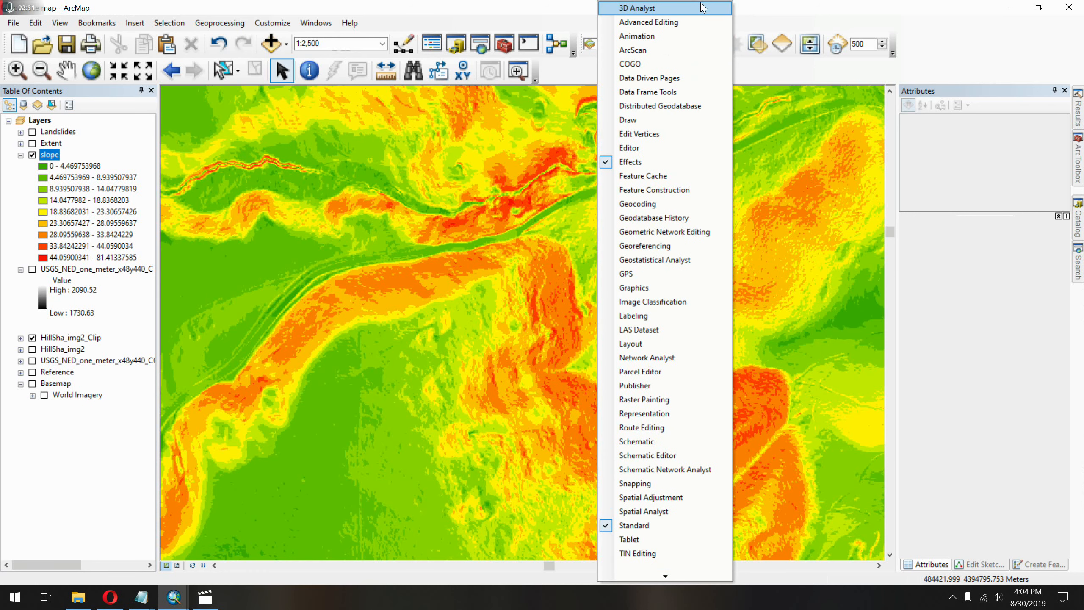
pyautogui.click(795, 87)
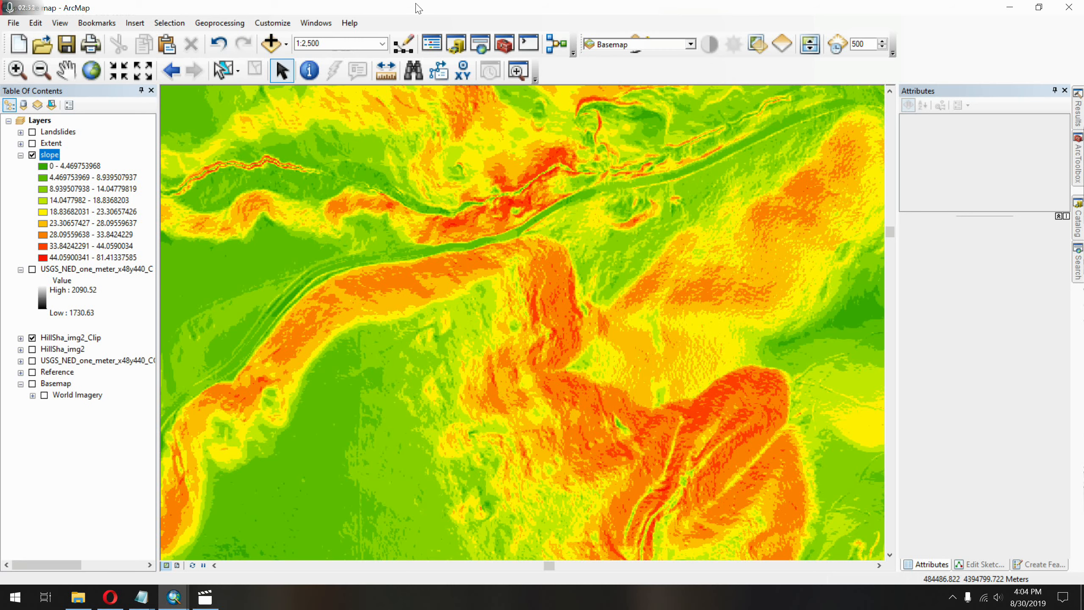
pyautogui.click(268, 23)
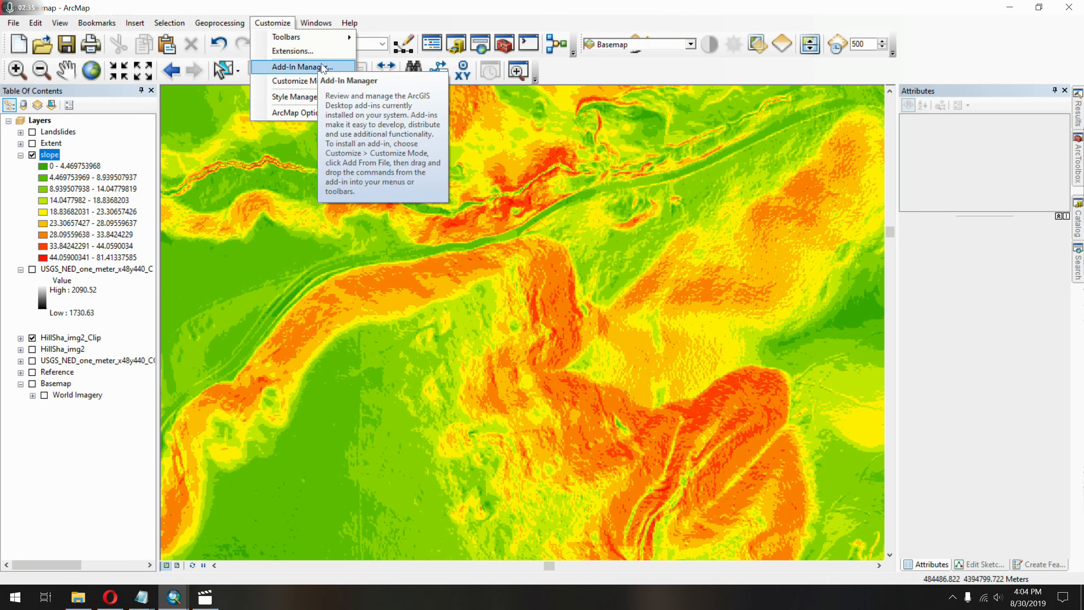
pyautogui.click(314, 81)
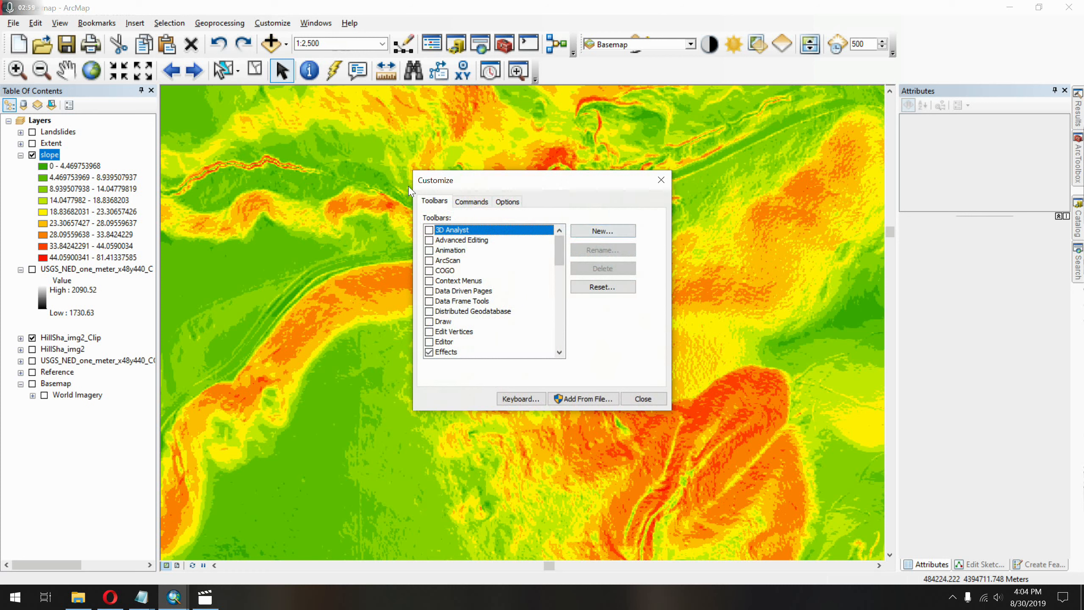
pyautogui.click(602, 231)
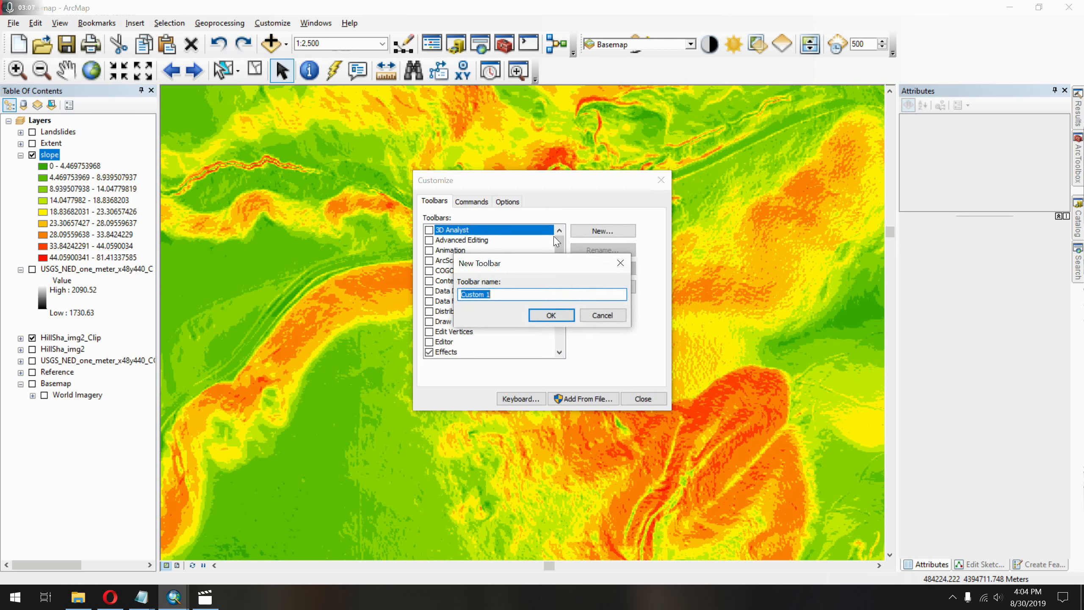
pyautogui.press('Return')
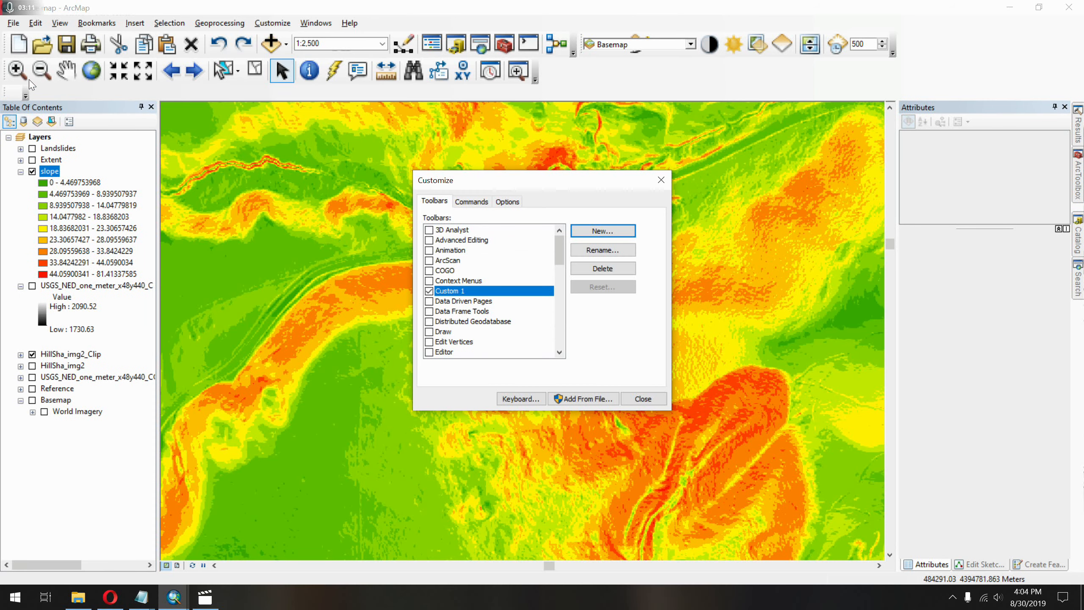
# Find the Pixel Inspector command by searching for "pixel", add it to the Custom 1 toolbar, and finish customizing.
pyautogui.click(471, 201)
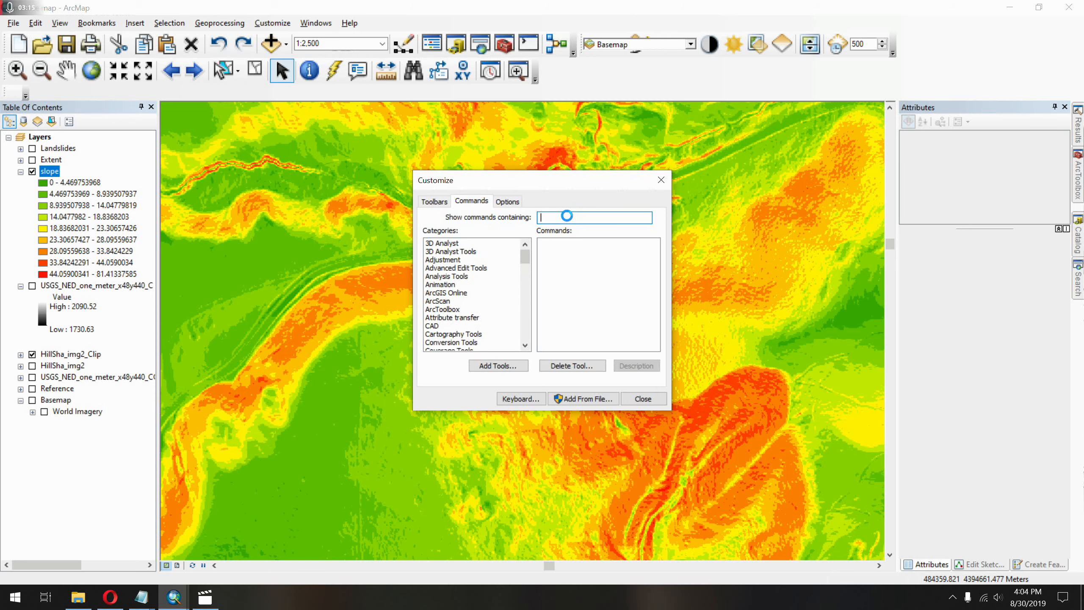
pyautogui.write('pi')
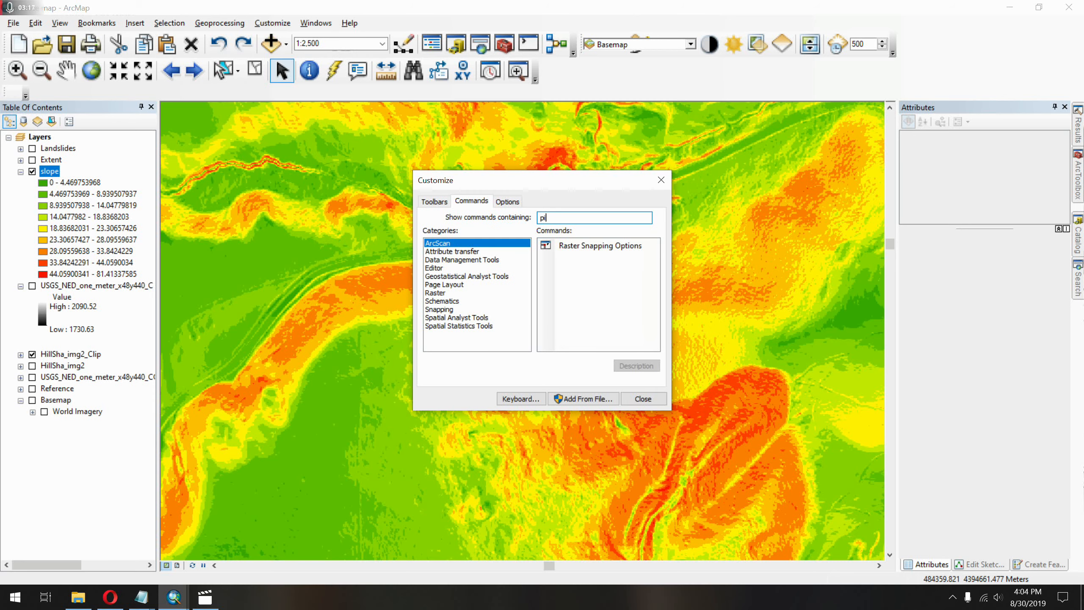
pyautogui.write('xel')
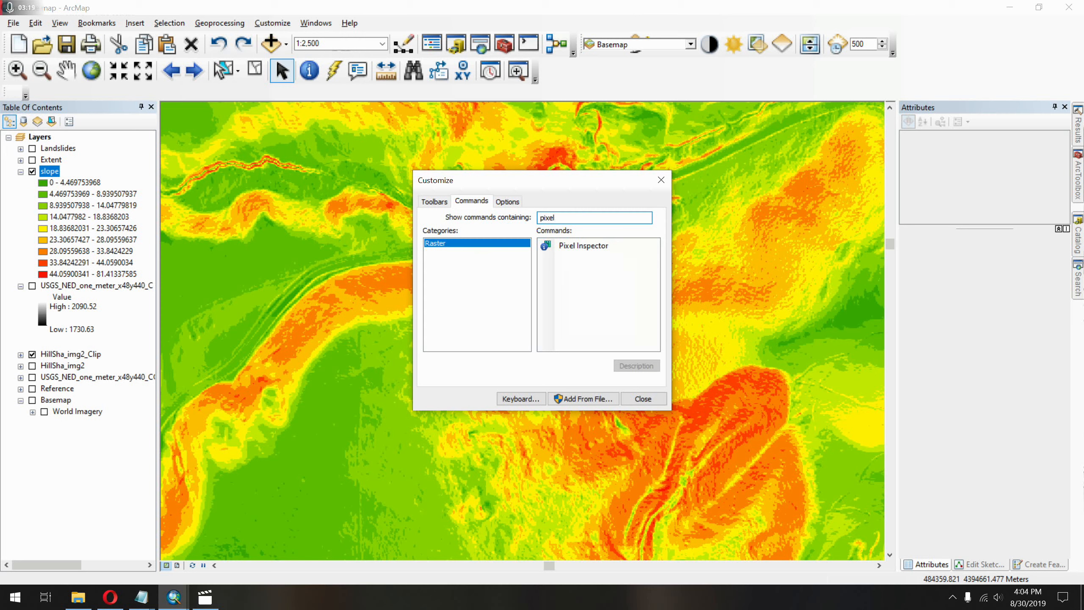
pyautogui.click(572, 250)
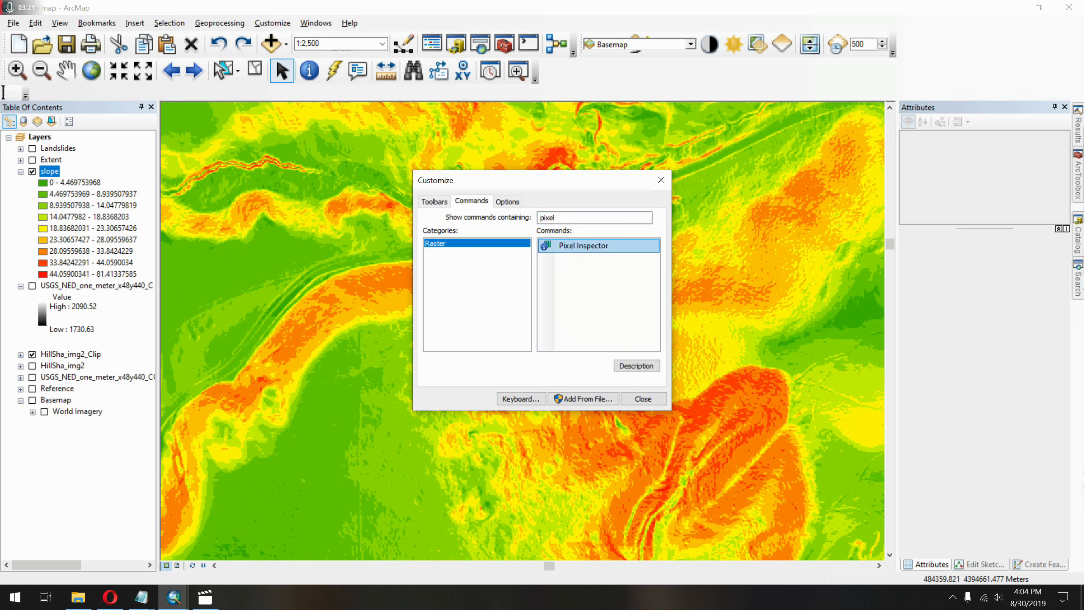
pyautogui.moveTo(3, 92); pyautogui.dragTo(4, 93)
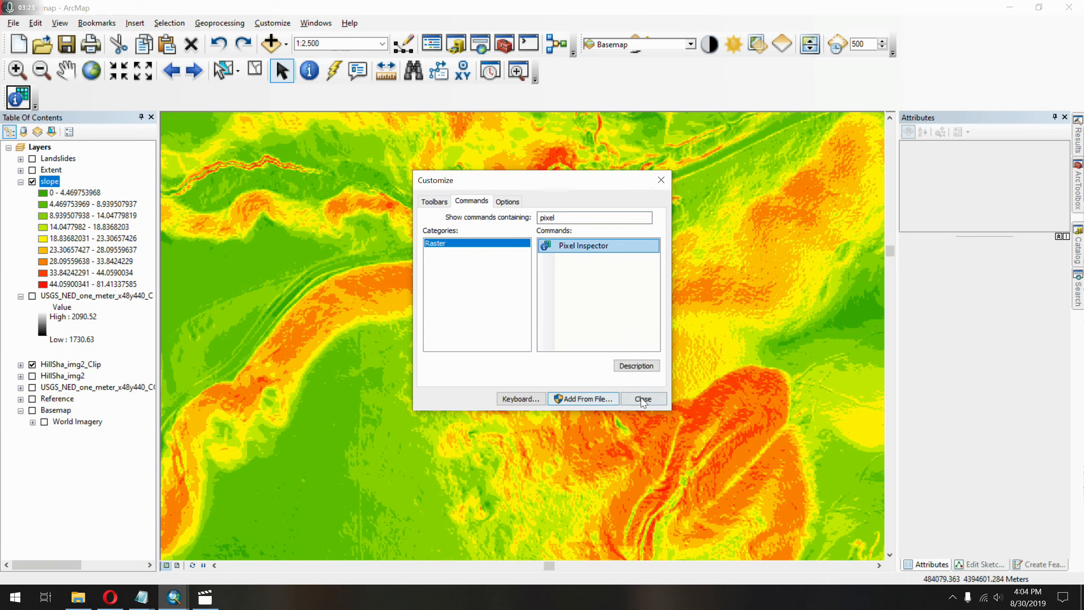
pyautogui.click(643, 398)
# Open the Pixel Inspector for the slope layer, enlarge its window, and inspect the raw slope values on the hillside.
pyautogui.click(18, 97)
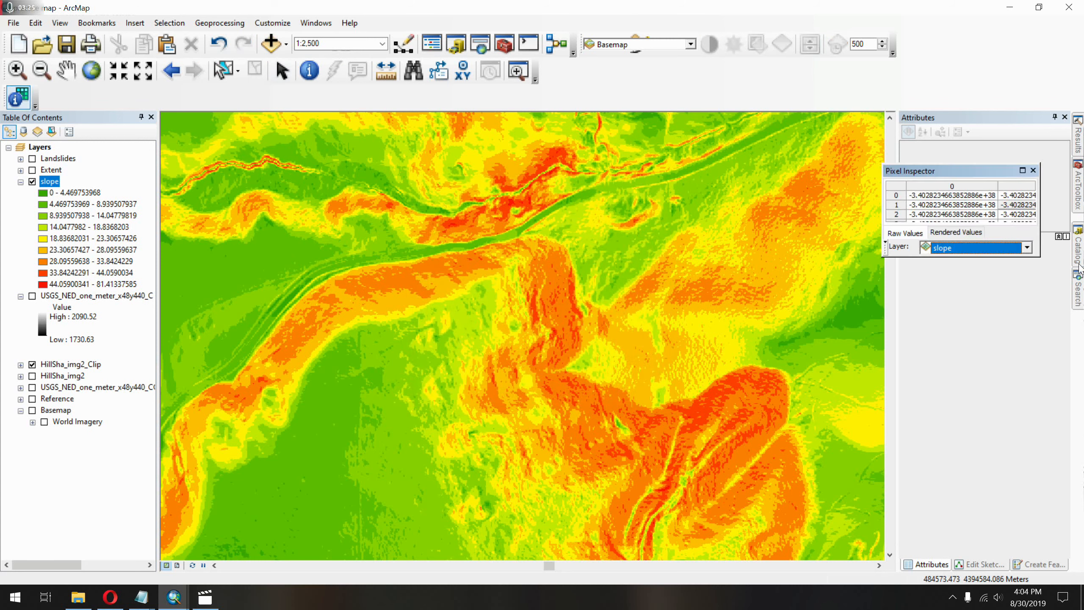
pyautogui.moveTo(952, 171); pyautogui.dragTo(701, 208)
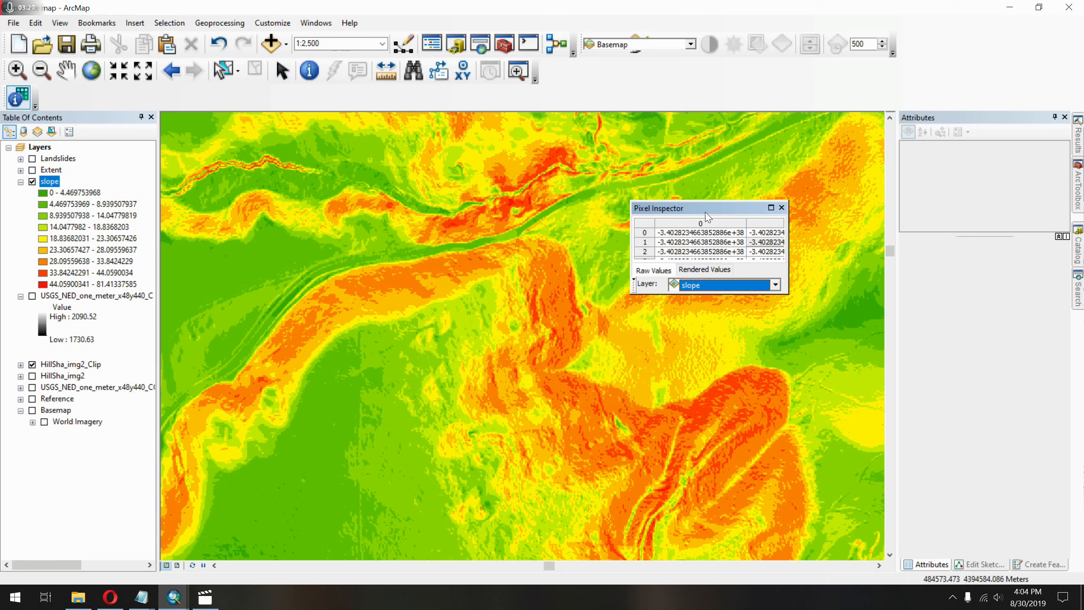
pyautogui.moveTo(788, 294); pyautogui.dragTo(859, 335)
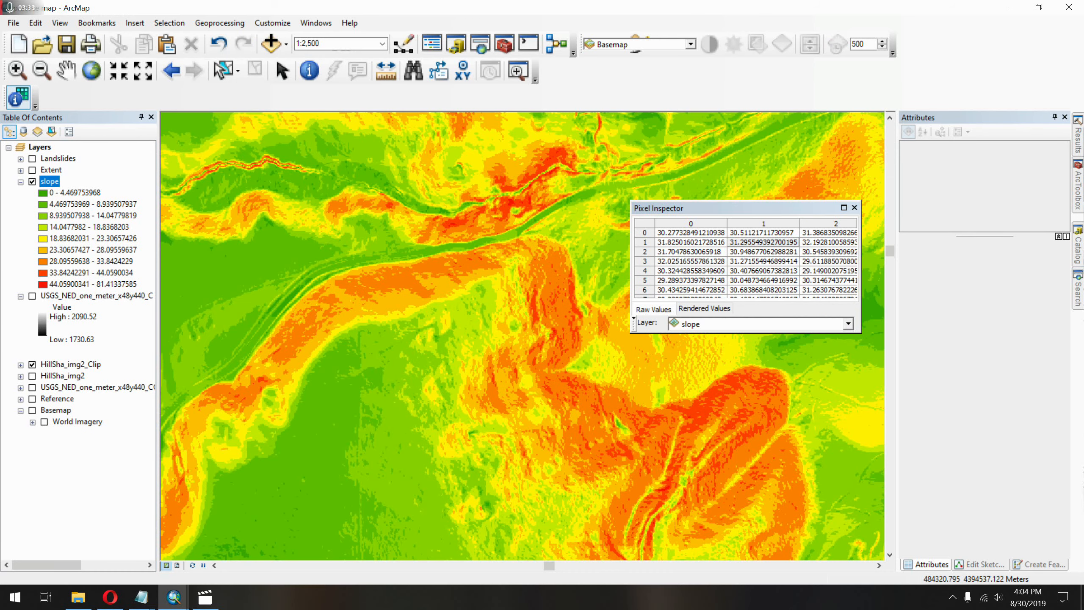
pyautogui.scroll(4, 512, 331)
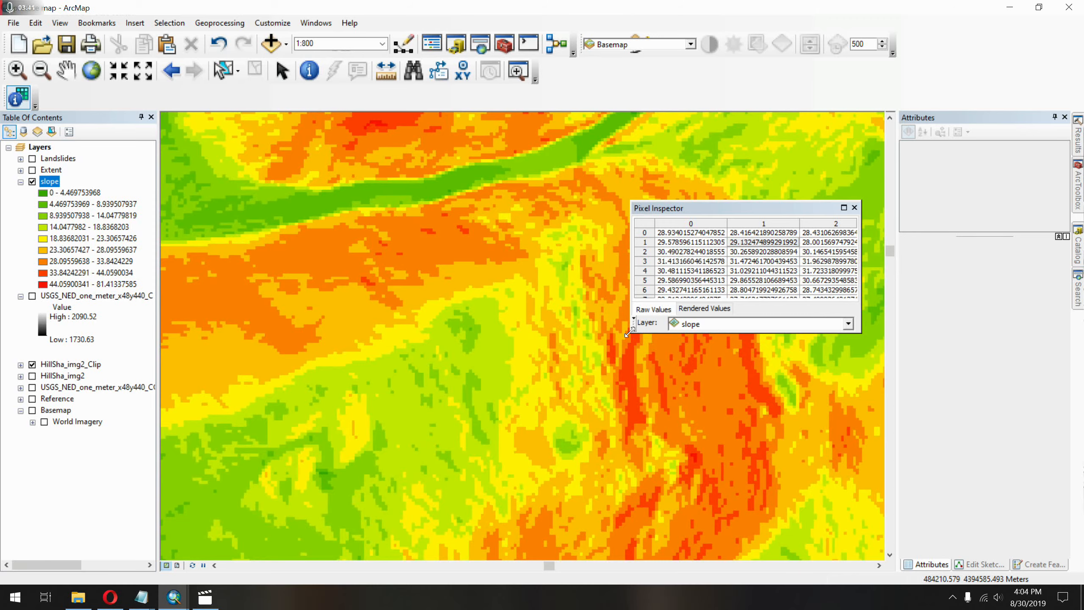
pyautogui.moveTo(628, 333); pyautogui.dragTo(403, 516)
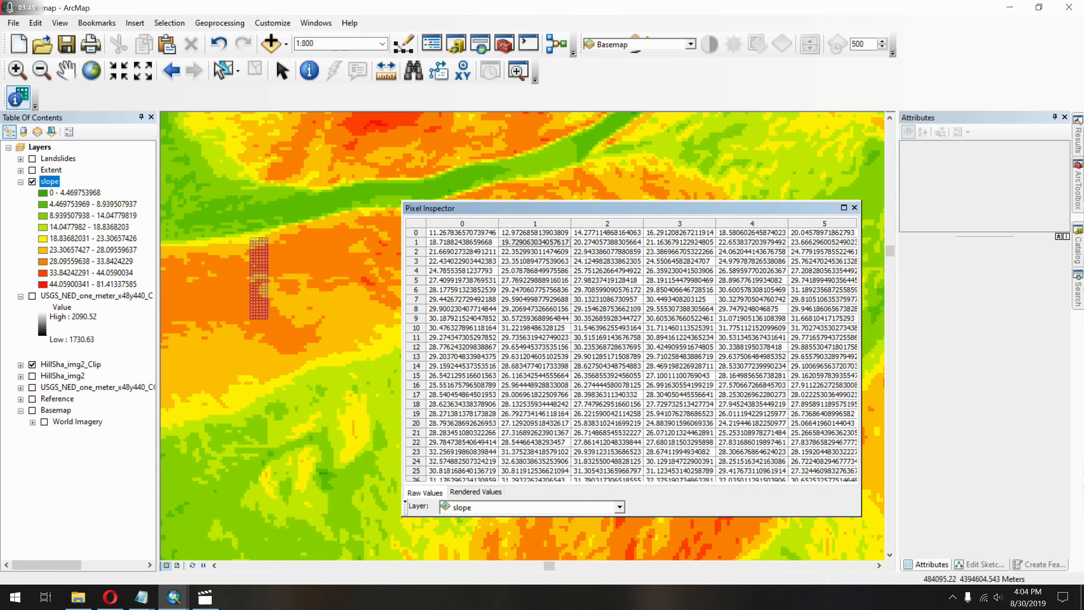
pyautogui.moveTo(259, 278); pyautogui.dragTo(254, 304)
pyautogui.click(518, 457)
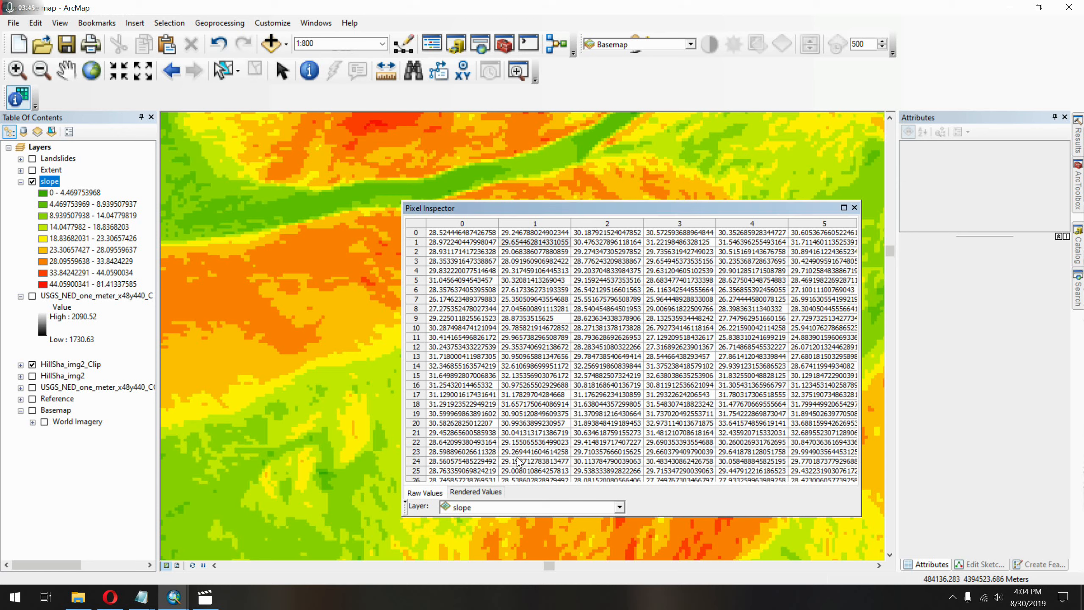
# Shrink the Pixel Inspector window, move it off the hillside, and sample more slope values along the steep band.
pyautogui.moveTo(860, 515); pyautogui.dragTo(755, 294)
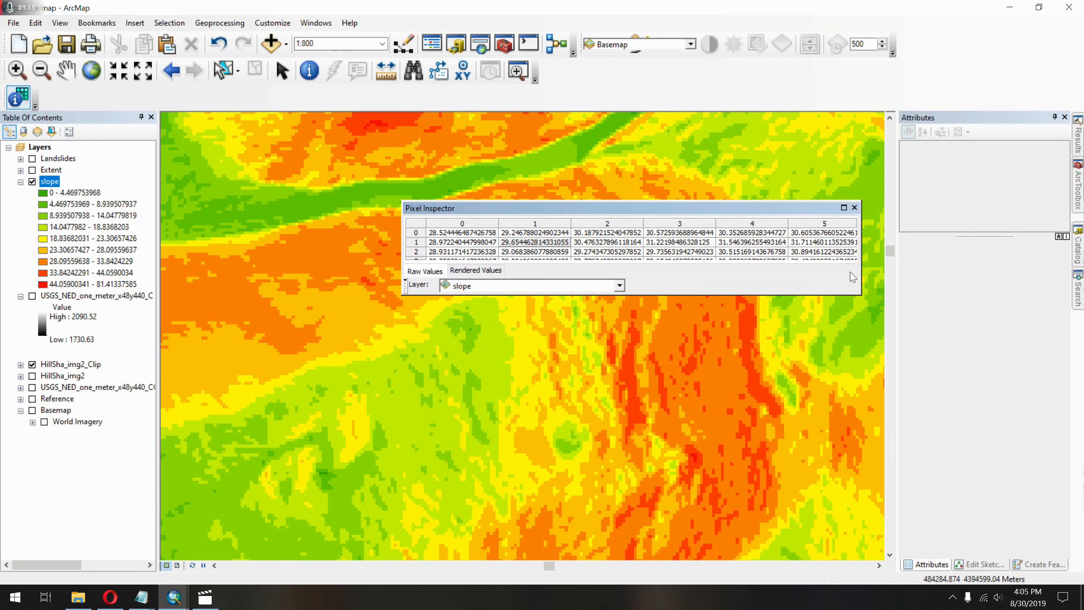
pyautogui.moveTo(862, 274); pyautogui.dragTo(650, 251)
pyautogui.moveTo(571, 210); pyautogui.dragTo(780, 194)
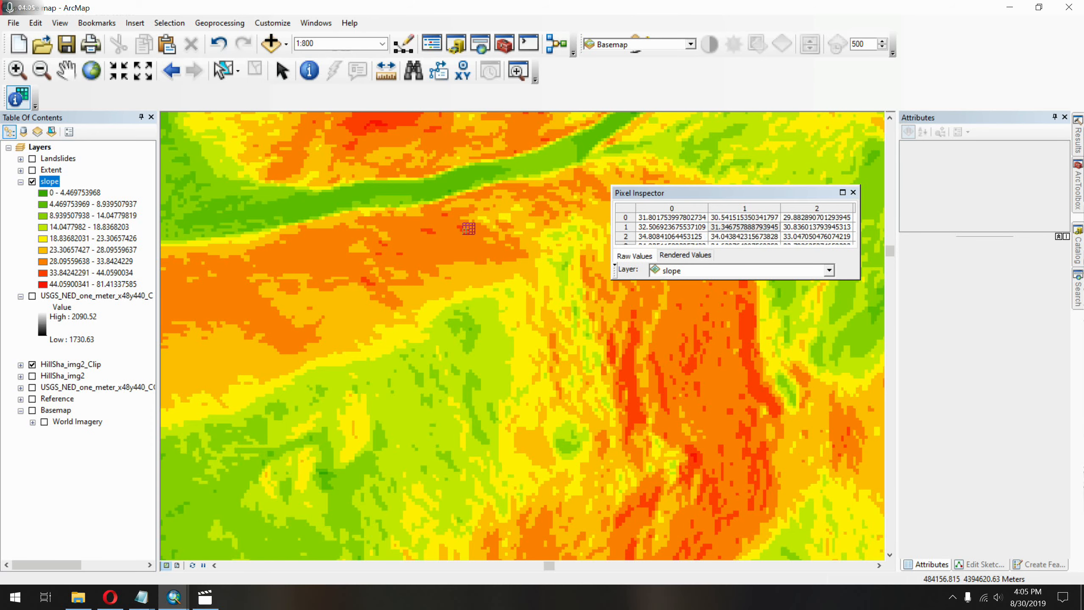
pyautogui.scroll(2, 519, 324)
pyautogui.scroll(-3, 519, 324)
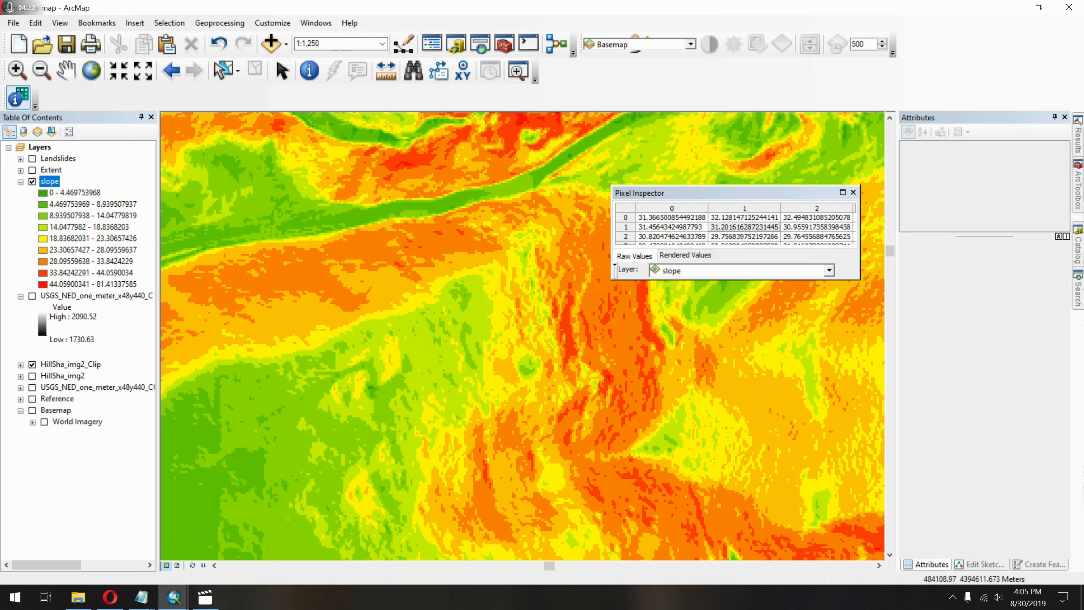
pyautogui.rightClick(368, 247)
pyautogui.press('Escape')
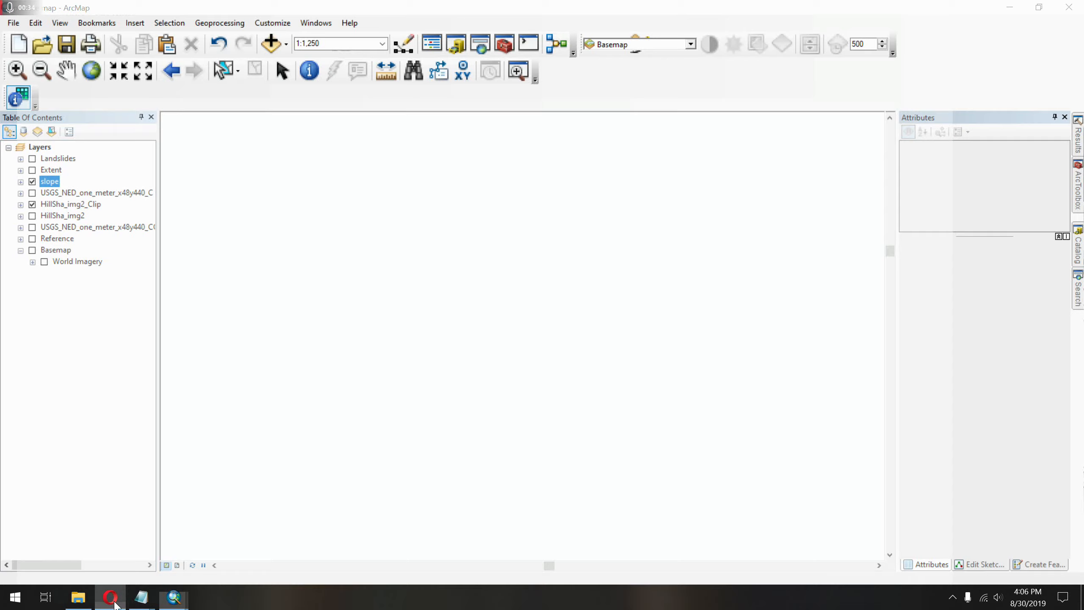
# Switch to the Opera browser, open the NGMDB mapView page, and allow Flash to run on it.
pyautogui.click(110, 596)
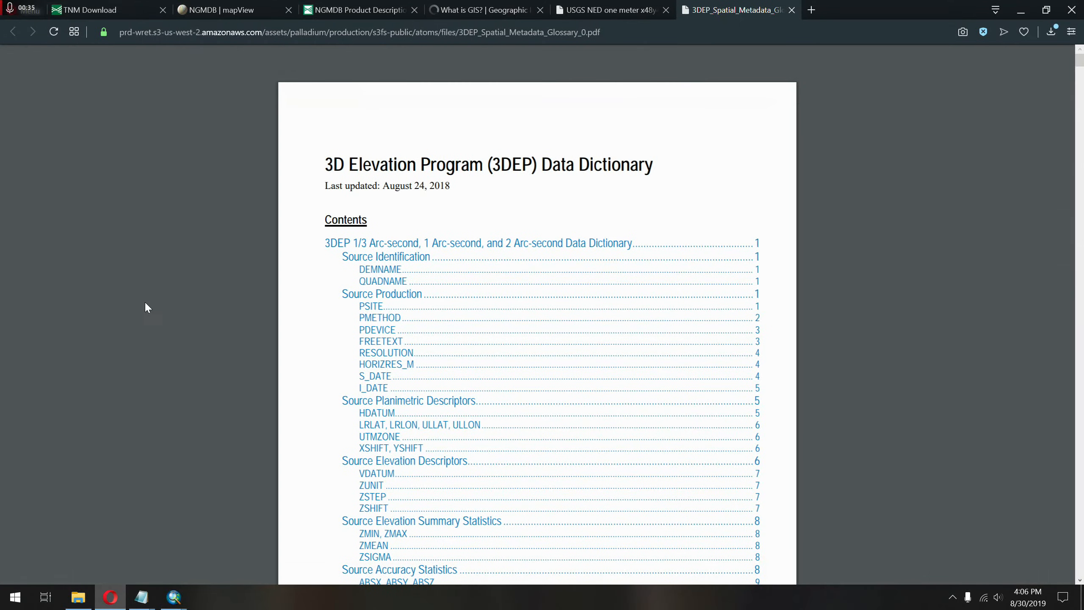
pyautogui.click(251, 8)
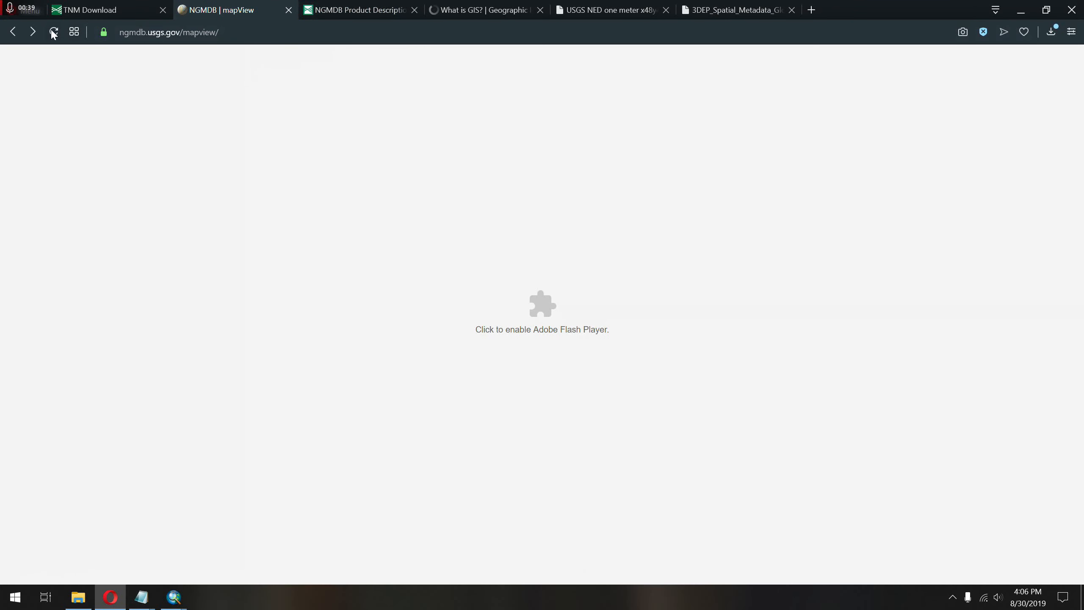
pyautogui.click(553, 308)
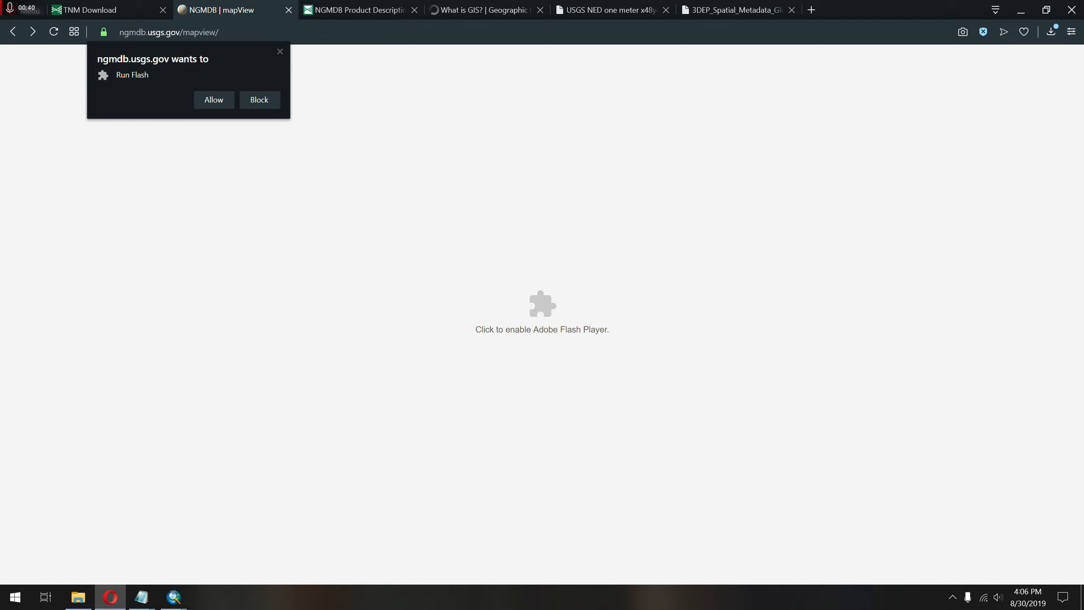
pyautogui.click(213, 102)
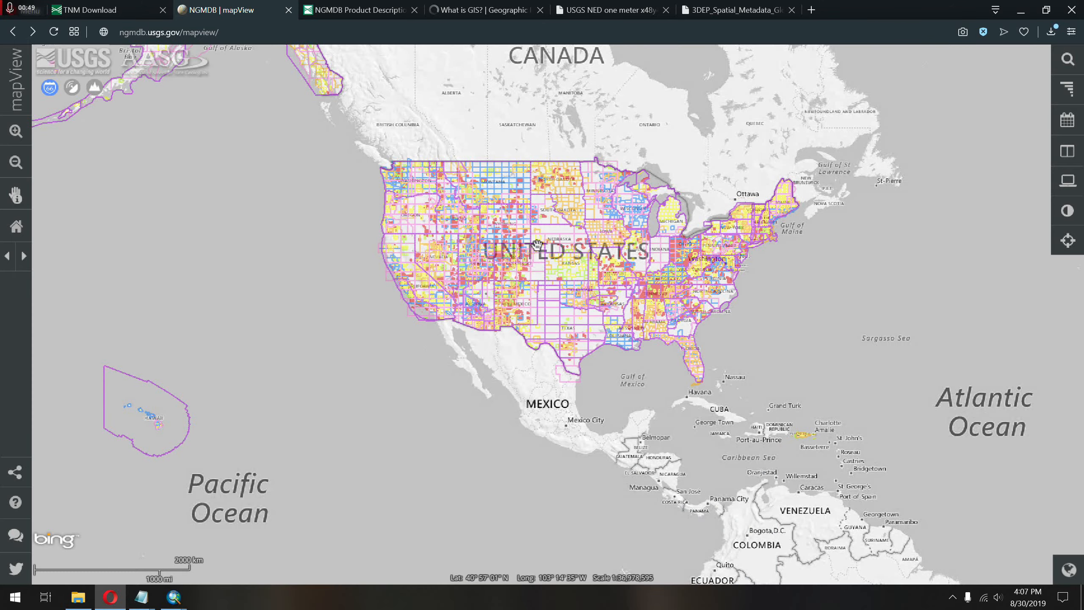
# Locate Green Mountain, west of Denver, on the mapView map and examine its detailed geologic map.
pyautogui.scroll(4, 537, 244)
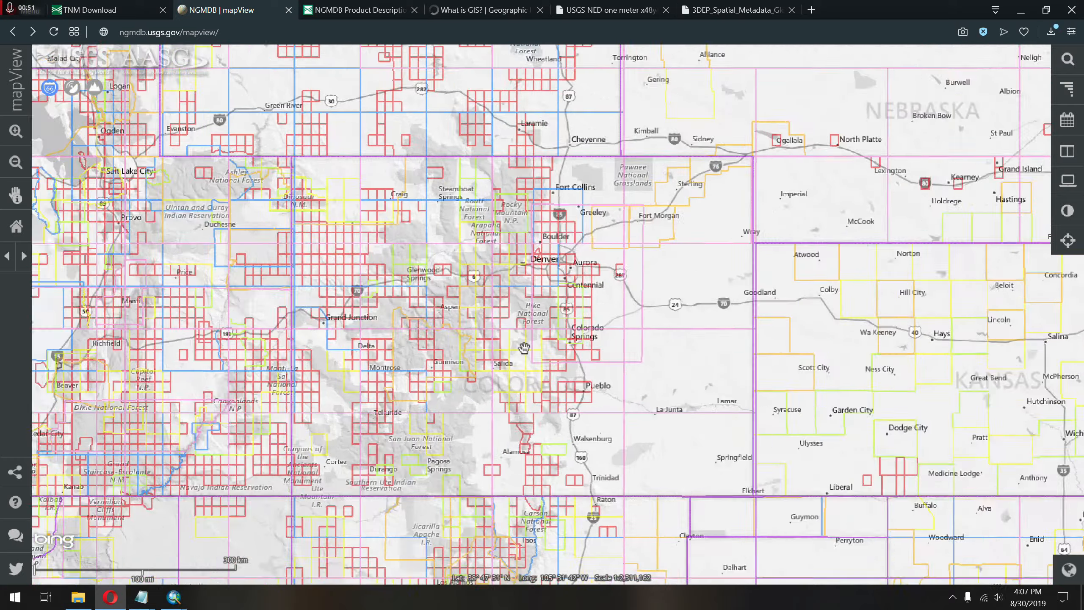
pyautogui.scroll(2, 524, 348)
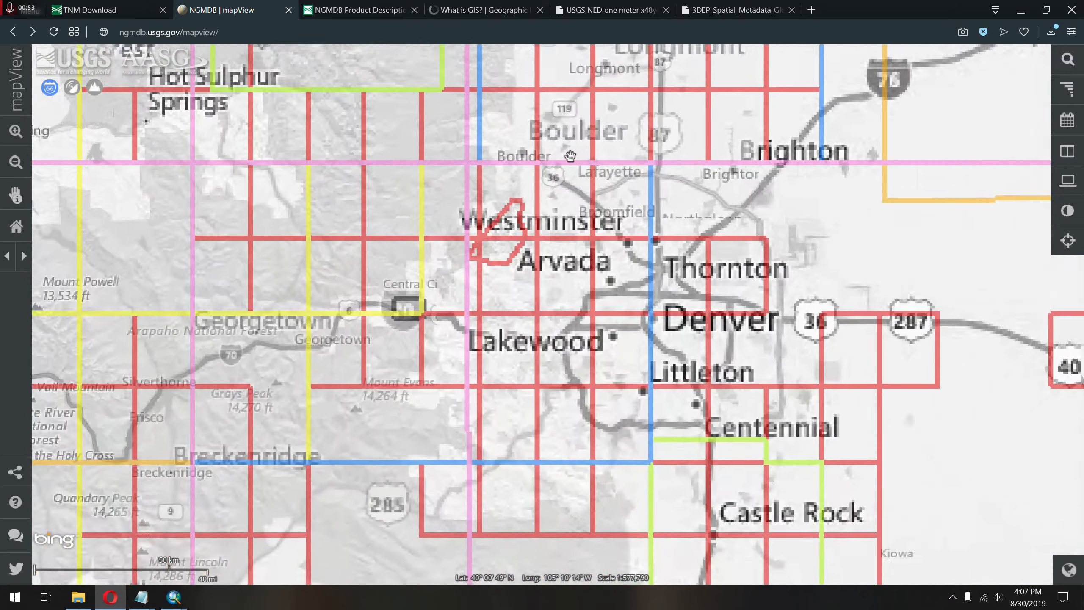
pyautogui.scroll(2, 550, 373)
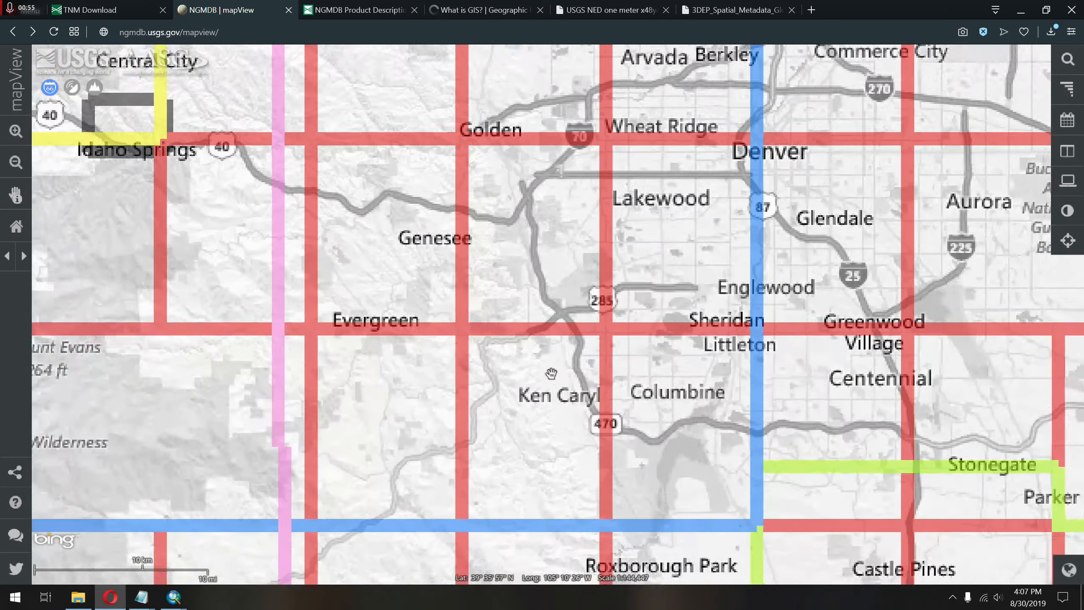
pyautogui.scroll(1, 529, 265)
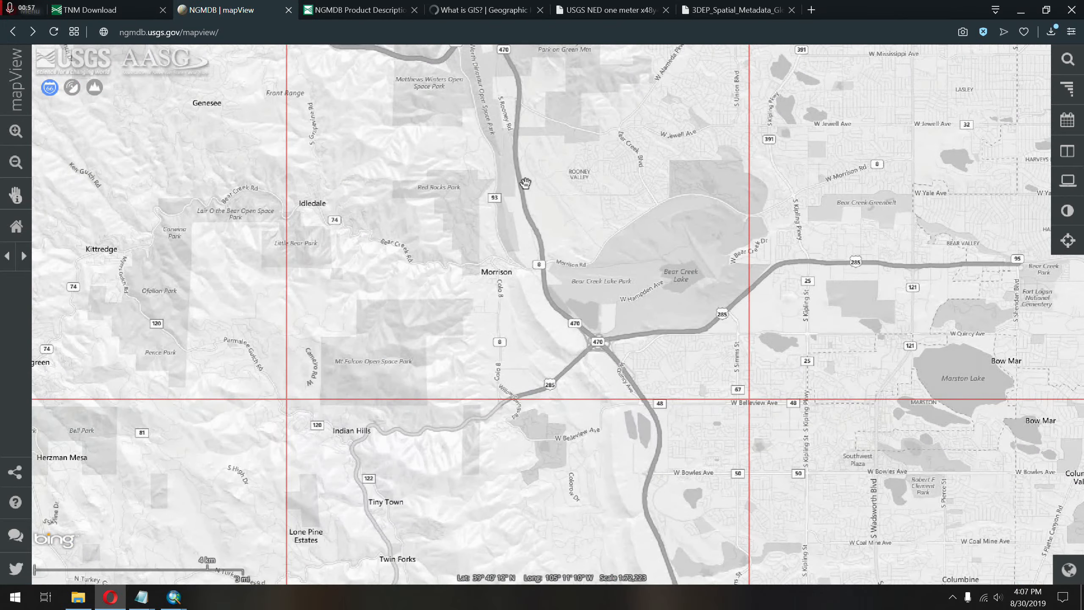
pyautogui.moveTo(525, 183); pyautogui.dragTo(579, 369)
pyautogui.scroll(1, 569, 296)
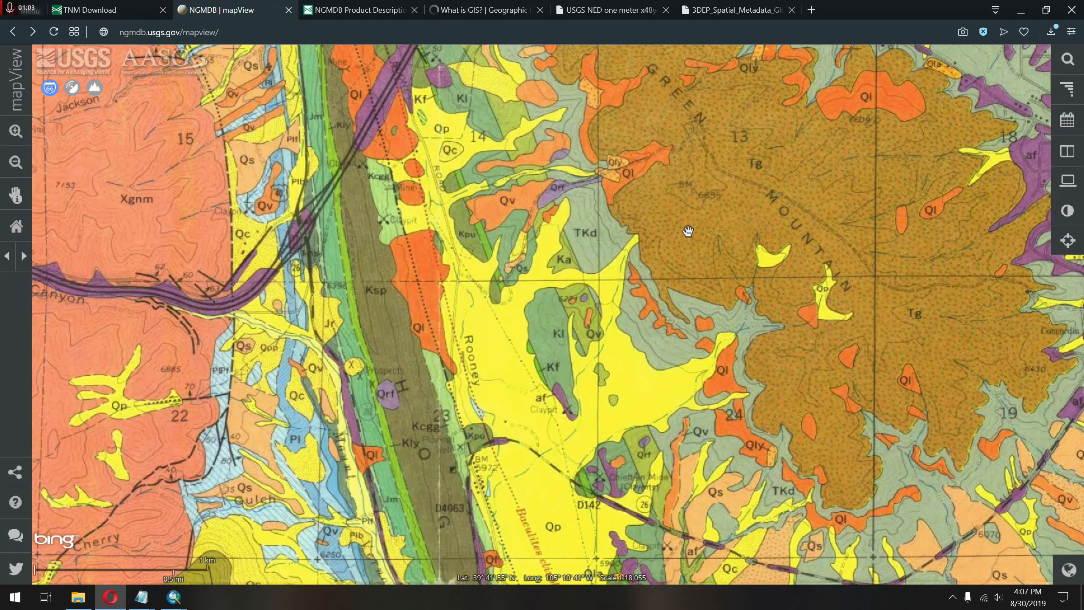
# Identify the geologic map covering Green Mountain and open its NGMDB product page at the download section.
pyautogui.moveTo(688, 231); pyautogui.dragTo(681, 224)
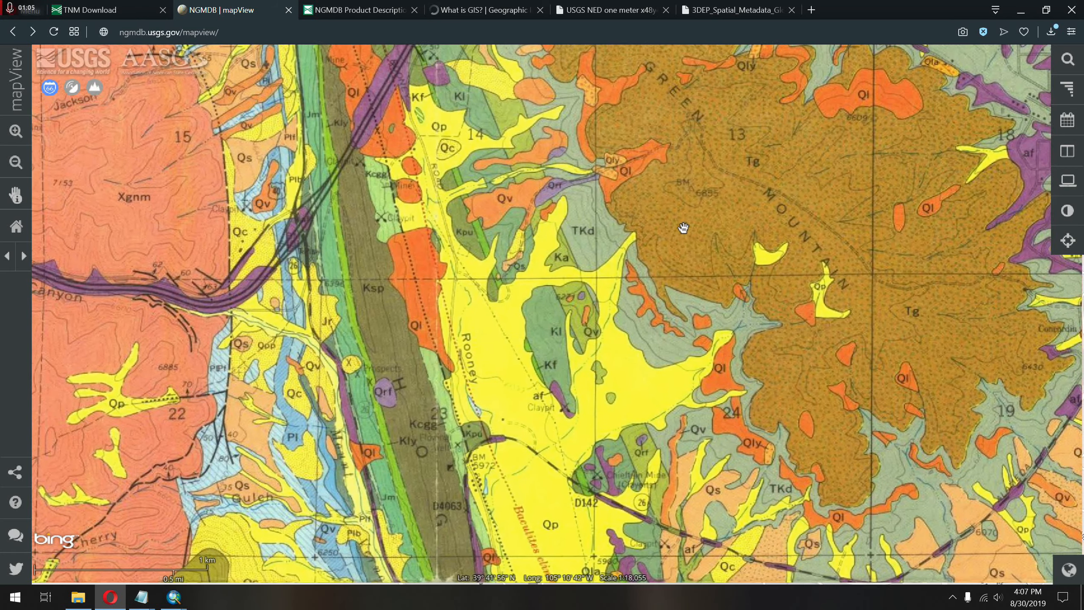
pyautogui.click(681, 224)
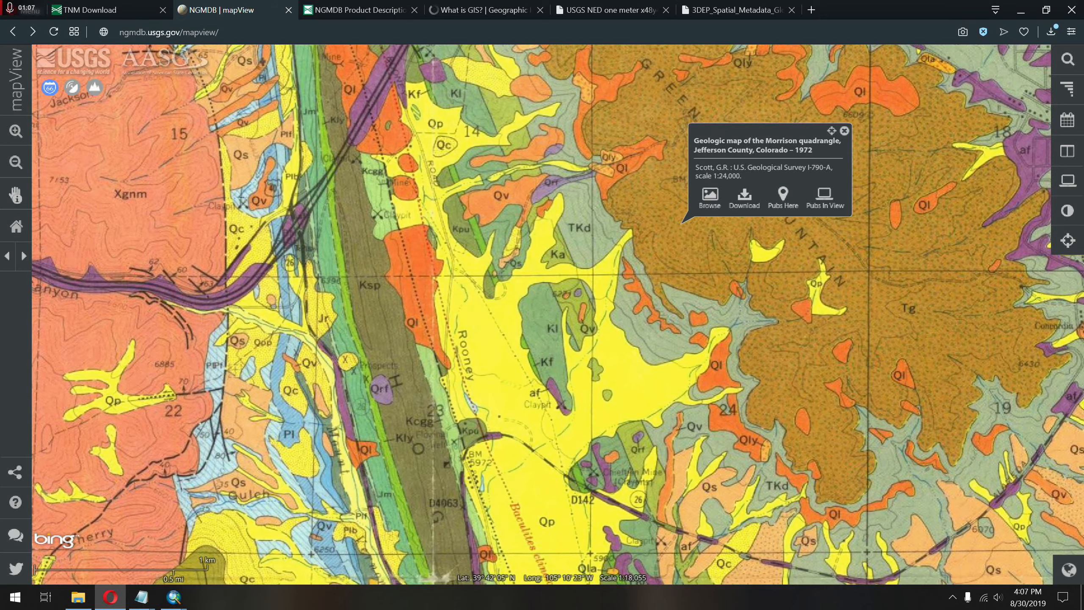
pyautogui.click(747, 198)
pyautogui.scroll(-5, 770, 273)
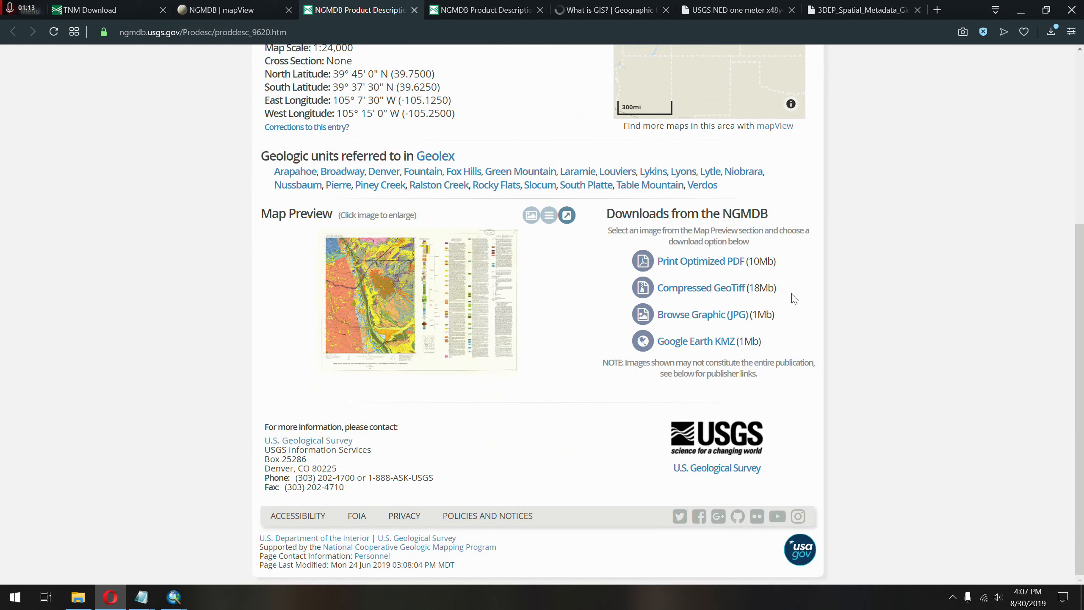
# Review the Morrison quadrangle map's download formats: Compressed GeoTiff, Browse Graphic (JPG), Print Optimized PDF, and Google Earth KMZ.
pyautogui.moveTo(794, 299); pyautogui.dragTo(714, 288)
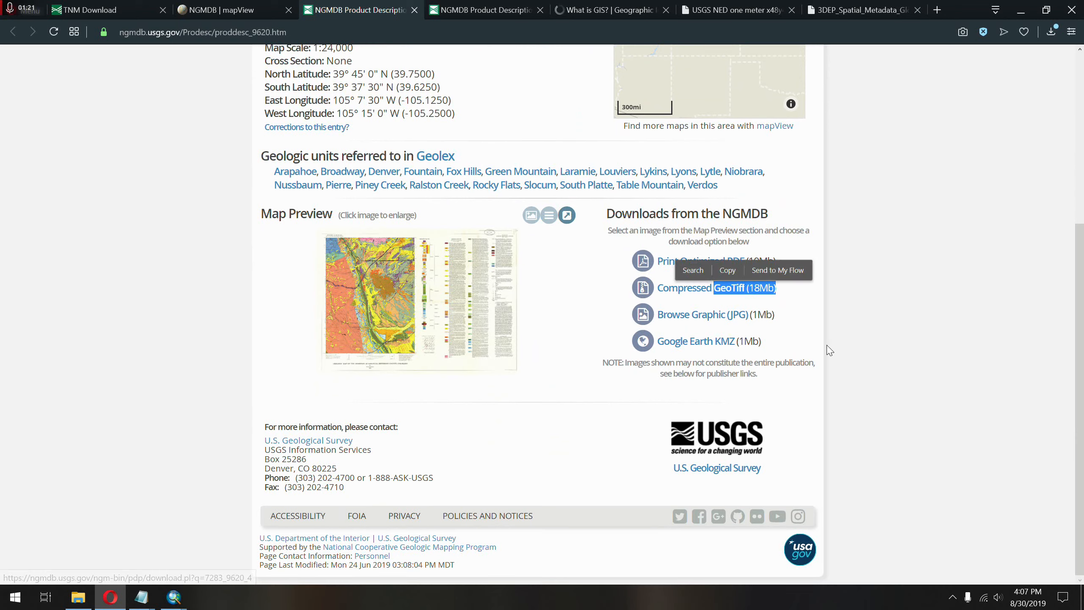
pyautogui.moveTo(791, 315); pyautogui.dragTo(648, 318)
pyautogui.moveTo(785, 261); pyautogui.dragTo(625, 246)
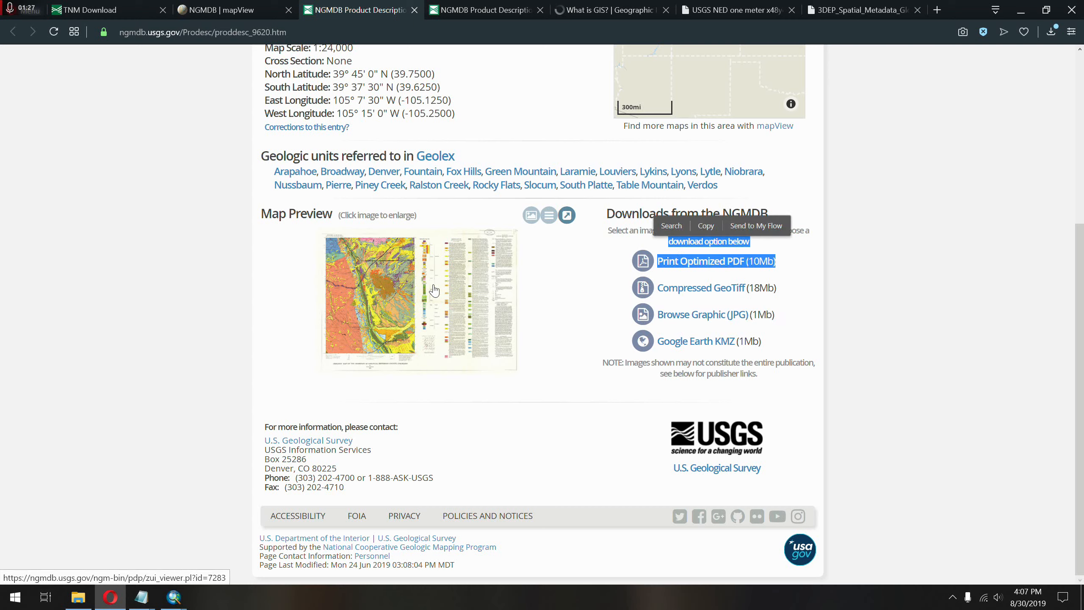
pyautogui.moveTo(804, 342); pyautogui.dragTo(704, 341)
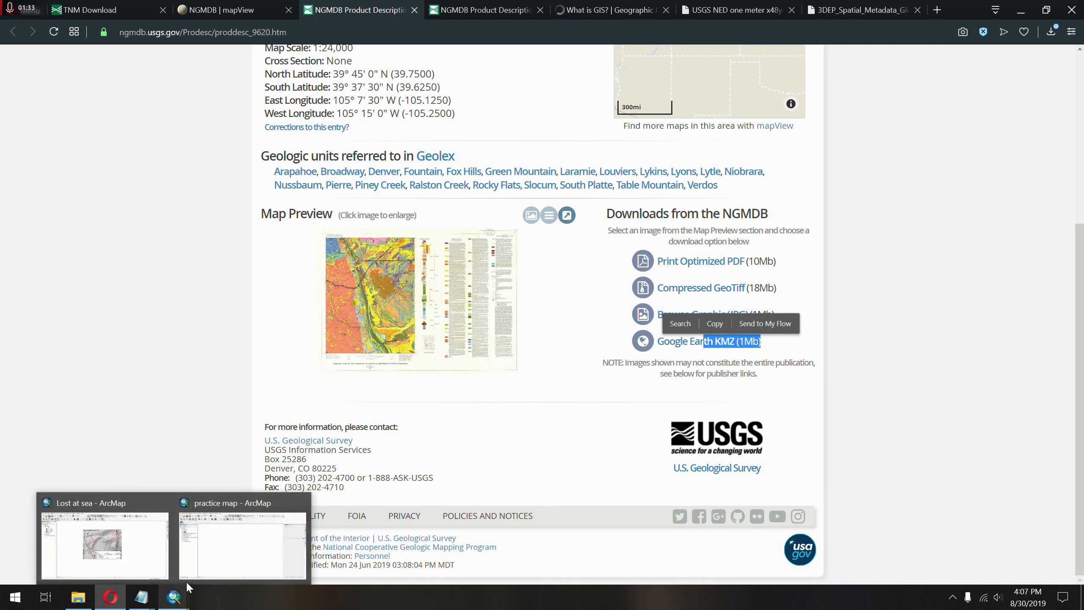
# Switch to the practice map in ArcMap and add USGS_I-790-A_1.tif from the Geotiff folder, dismissing the coordinate system warning.
pyautogui.click(187, 581)
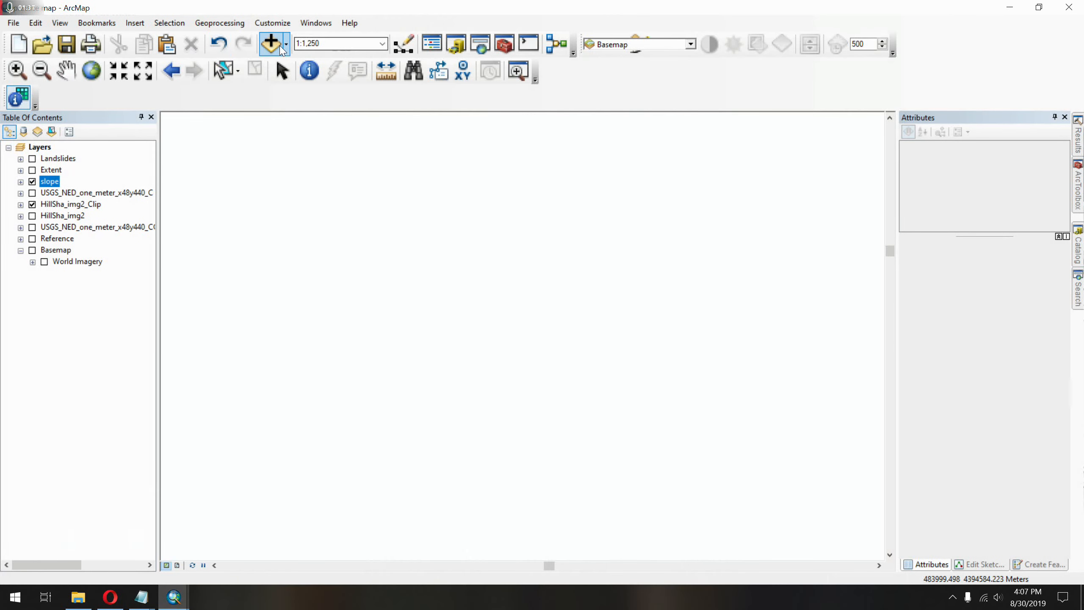
pyautogui.click(285, 50)
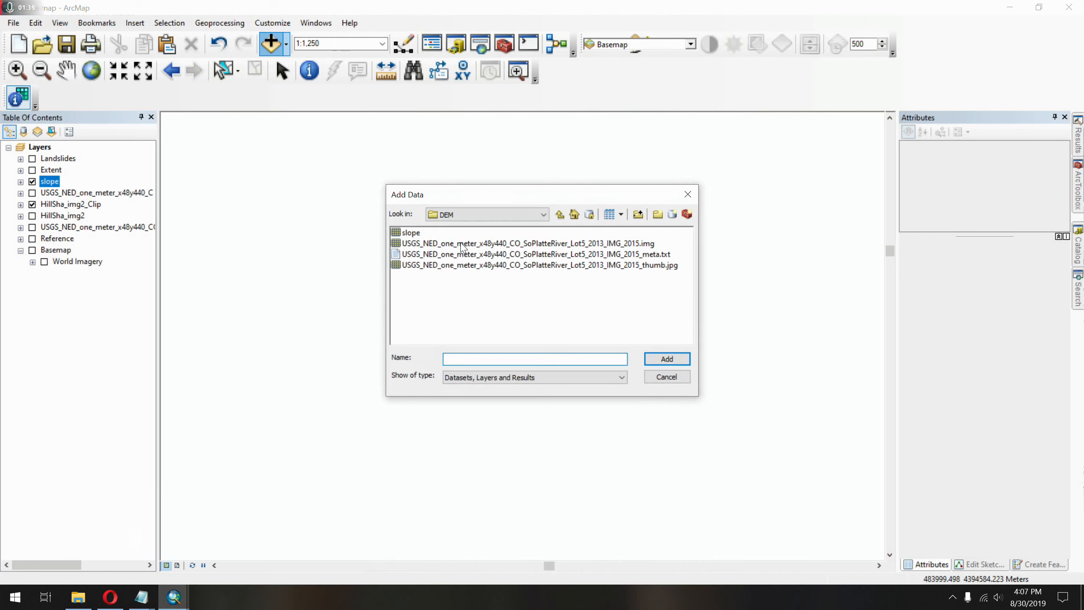
pyautogui.click(562, 214)
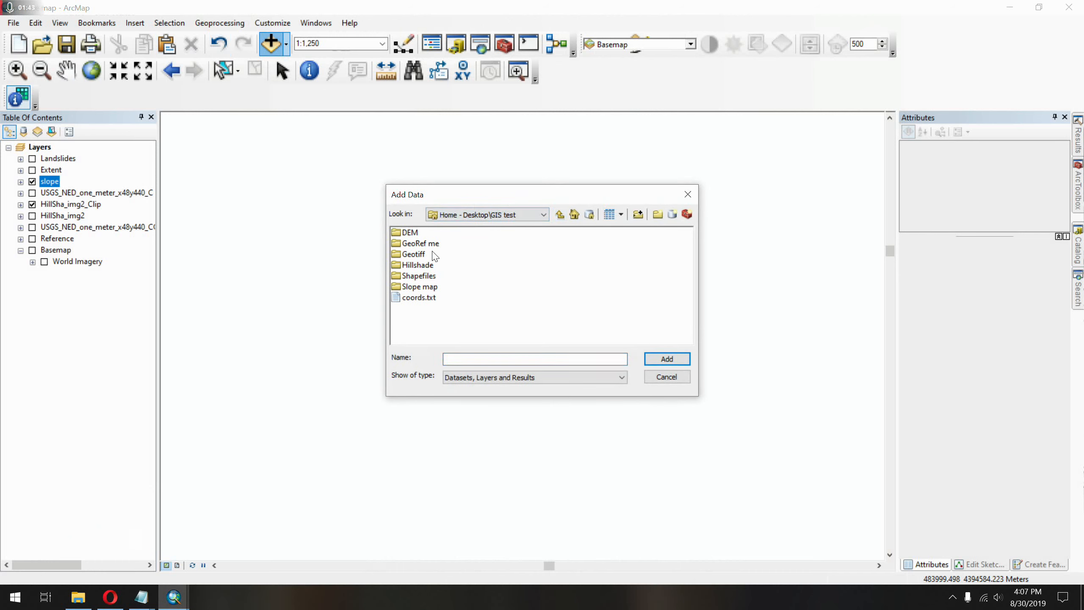
pyautogui.doubleClick(414, 254)
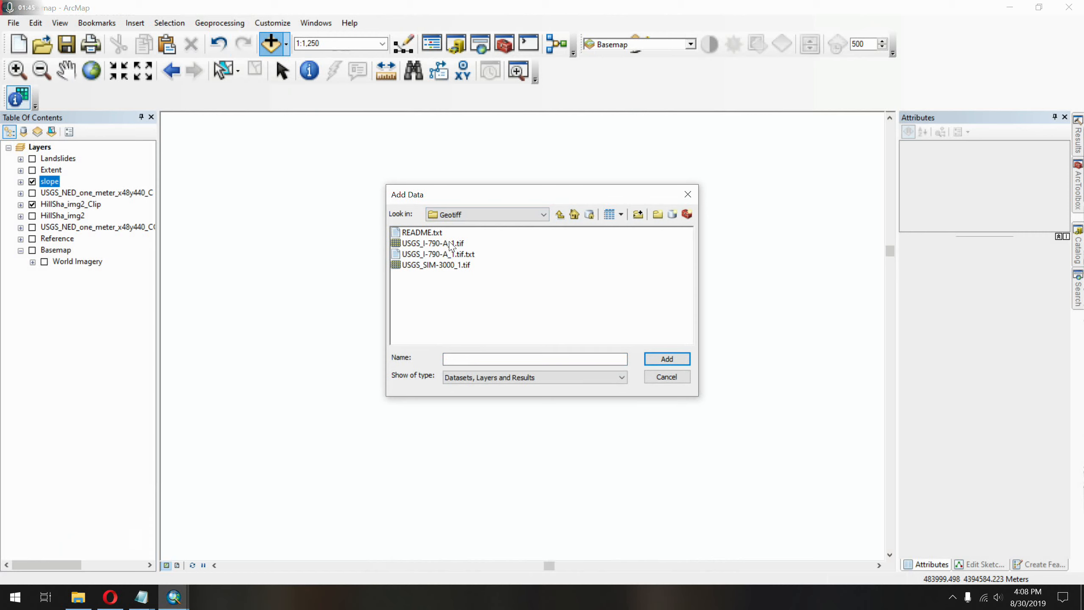
pyautogui.click(449, 243)
pyautogui.click(679, 360)
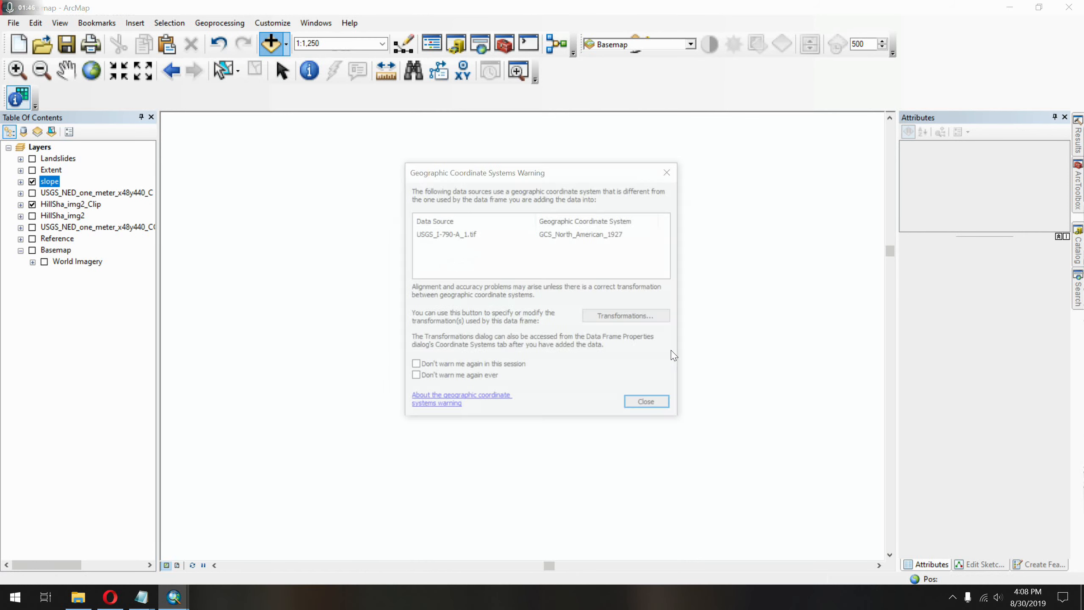
pyautogui.click(659, 403)
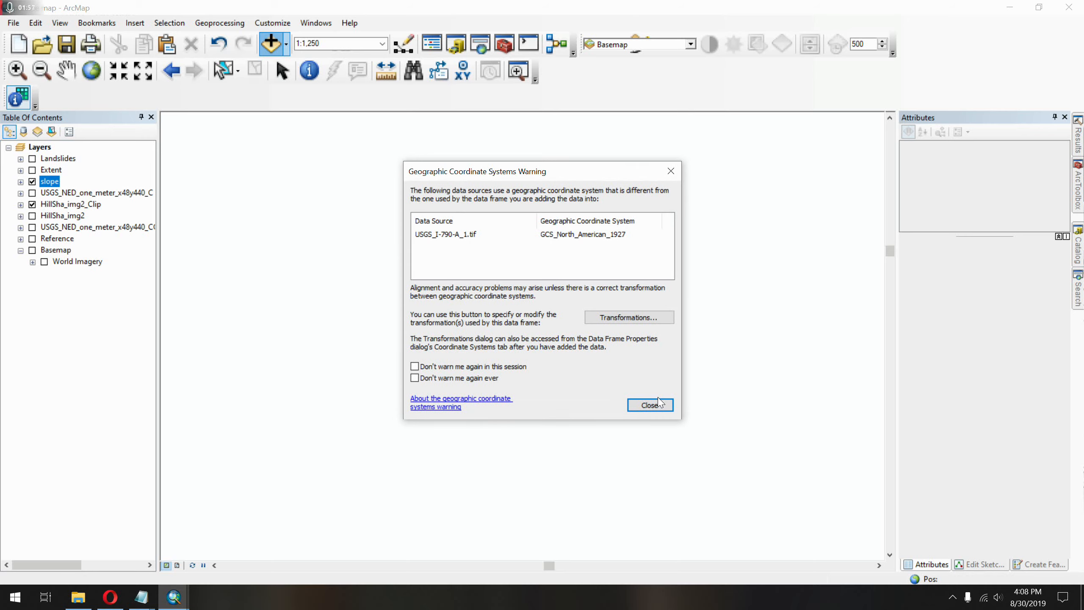
pyautogui.click(650, 405)
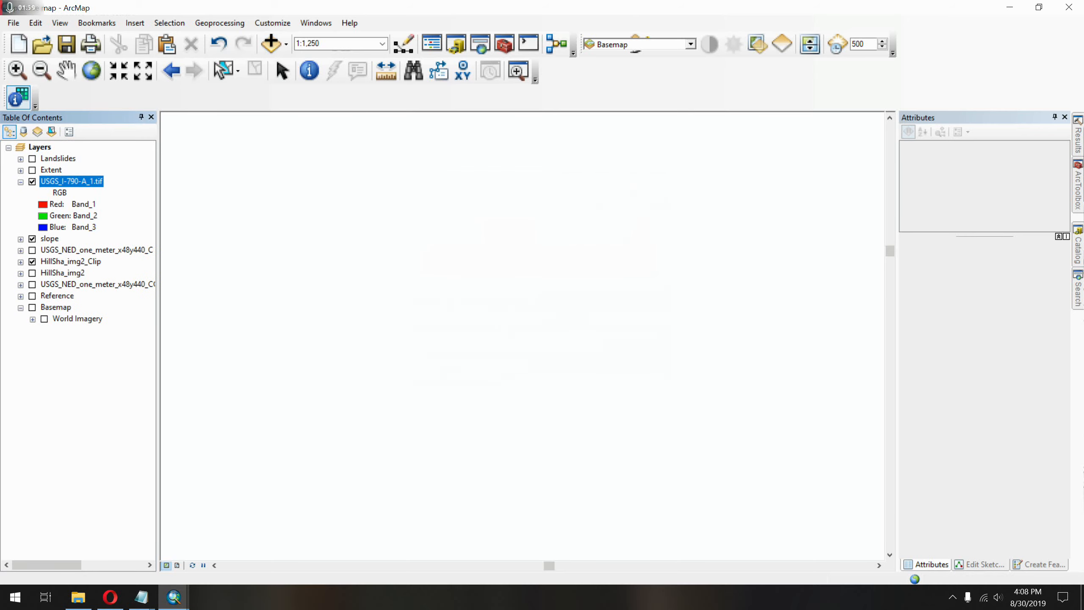
# Zoom to the USGS_I-790-A_1.tif layer and turn on the Basemap imagery beneath it, checking their alignment.
pyautogui.rightClick(91, 186)
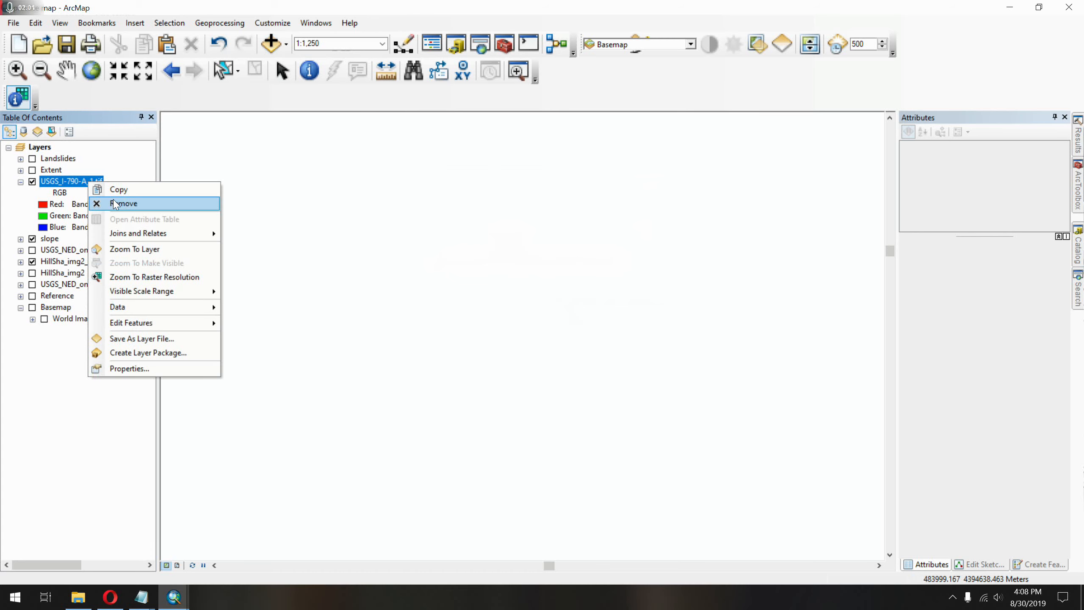
pyautogui.click(134, 249)
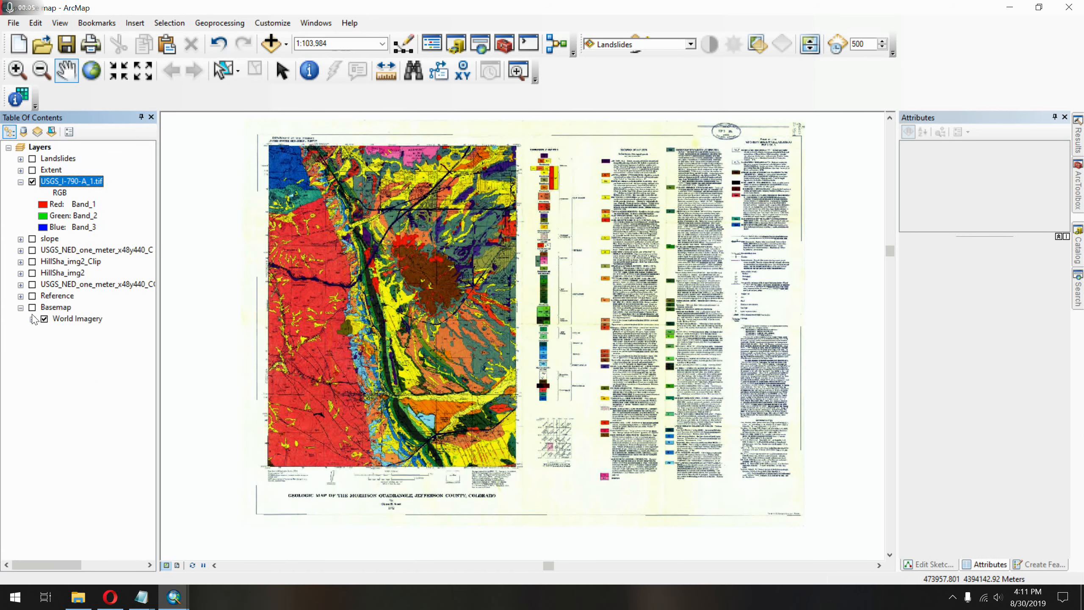
pyautogui.click(31, 309)
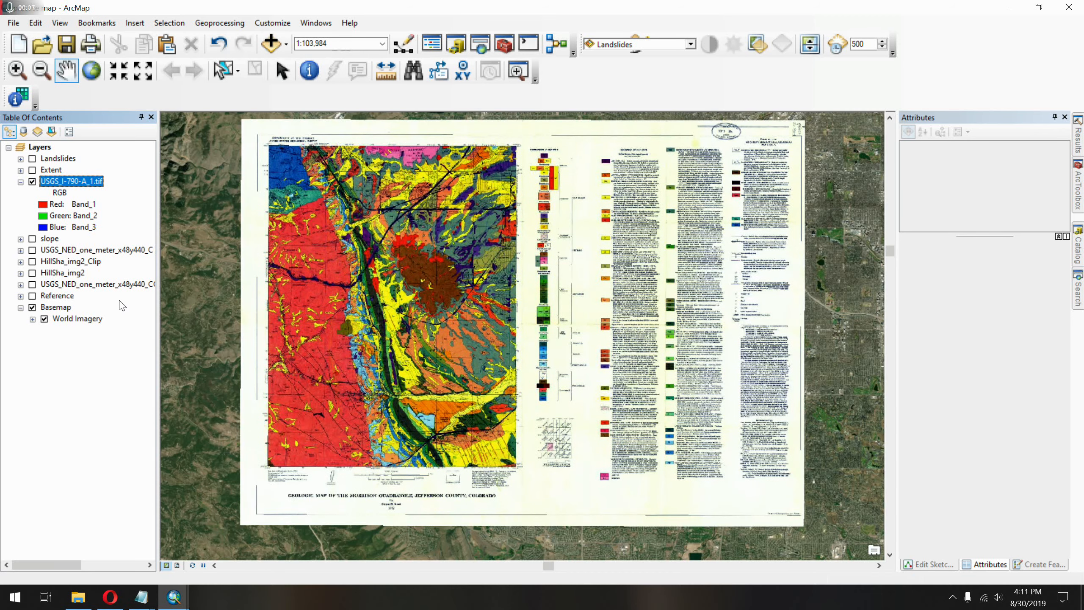
pyautogui.click(32, 182)
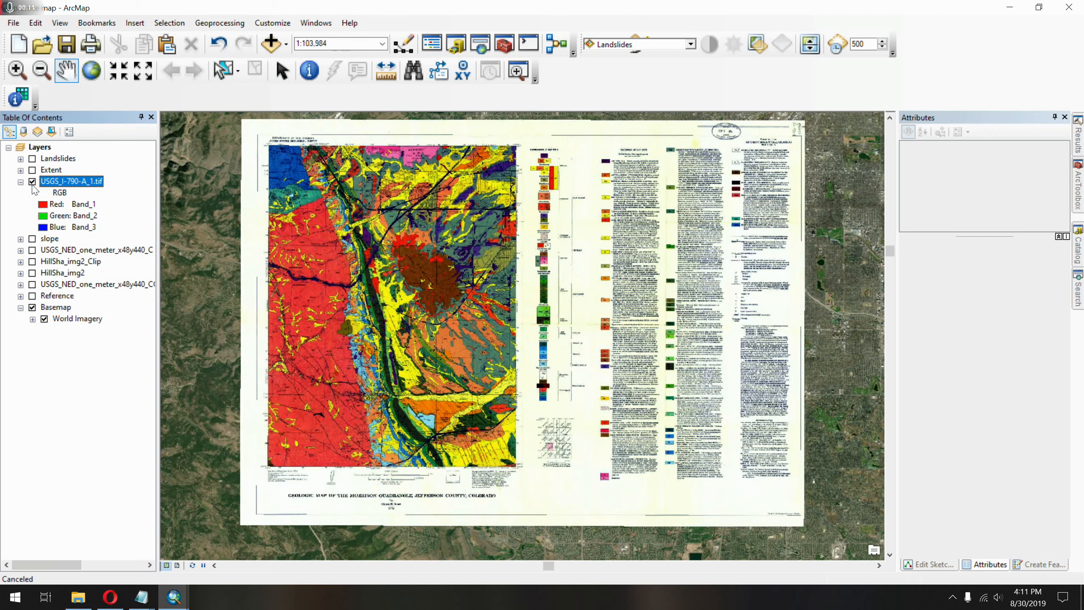
pyautogui.rightClick(69, 180)
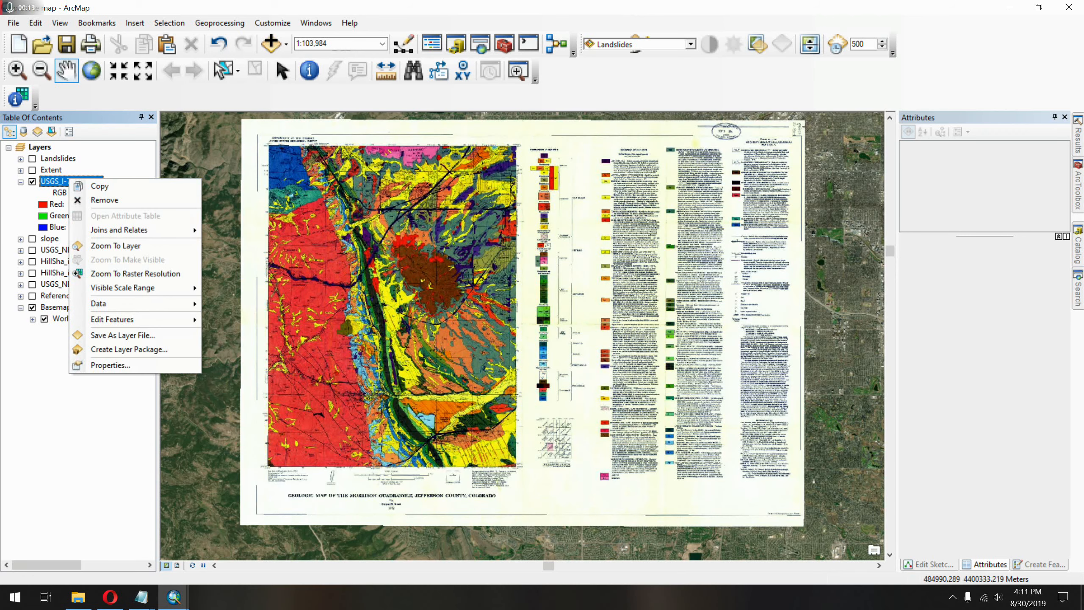
pyautogui.click(698, 80)
pyautogui.rightClick(699, 79)
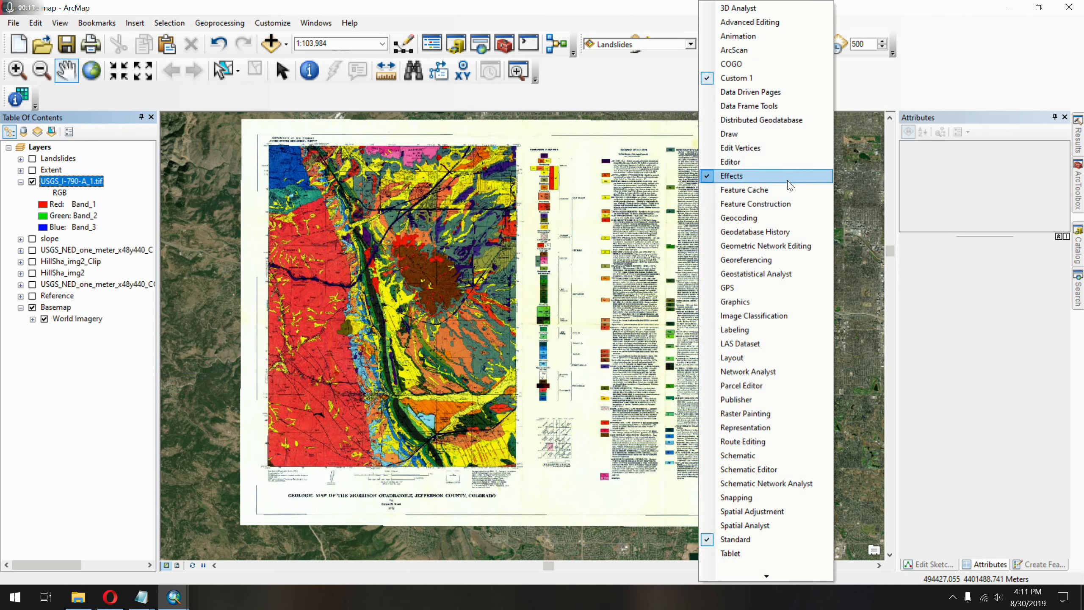
pyautogui.click(684, 97)
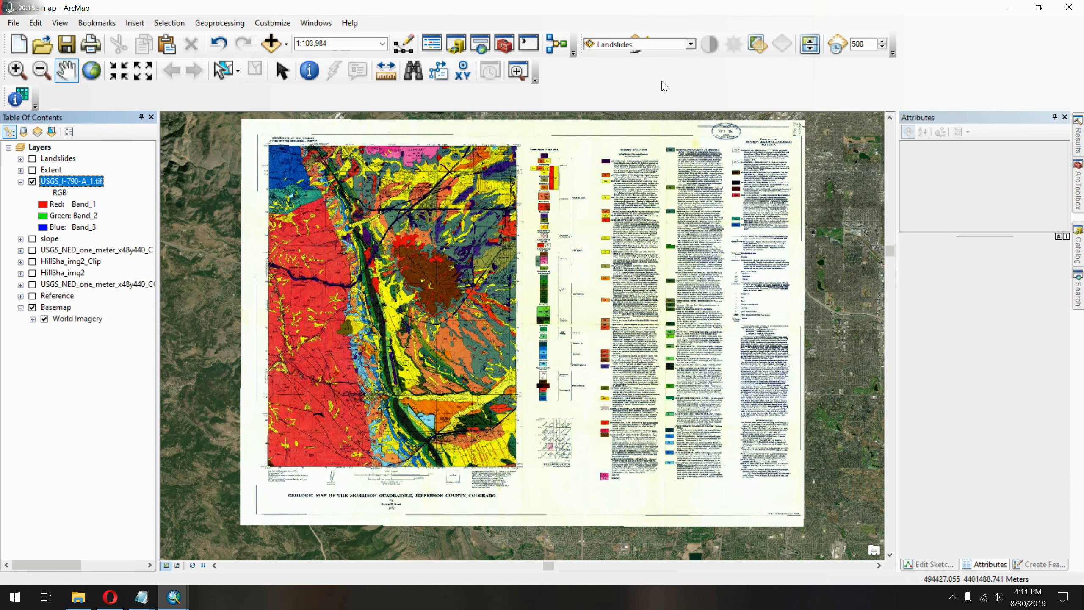
# Make USGS_I-790-A_1.tif semi-transparent with the Effects transparency tool and compare it with the imagery over Green Mountain.
pyautogui.click(691, 45)
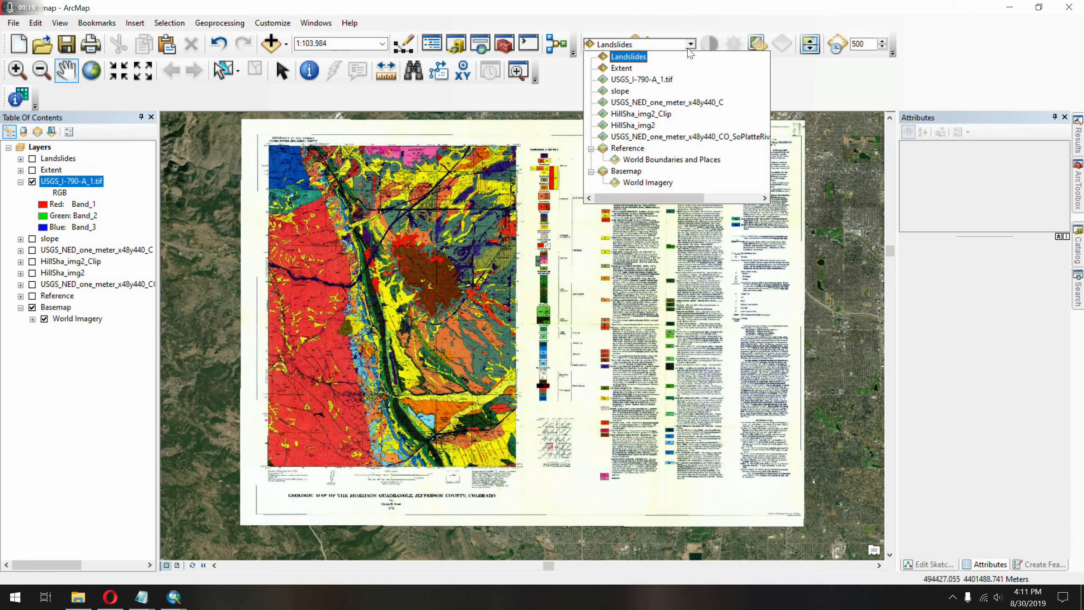
pyautogui.click(696, 81)
pyautogui.click(760, 42)
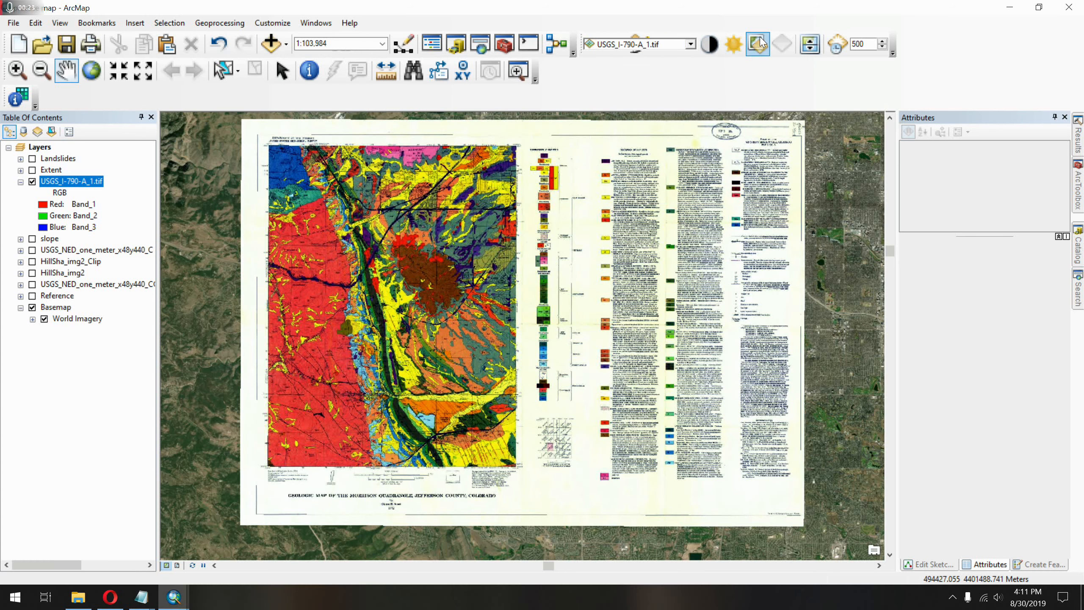
pyautogui.click(759, 43)
pyautogui.moveTo(796, 123); pyautogui.dragTo(801, 96)
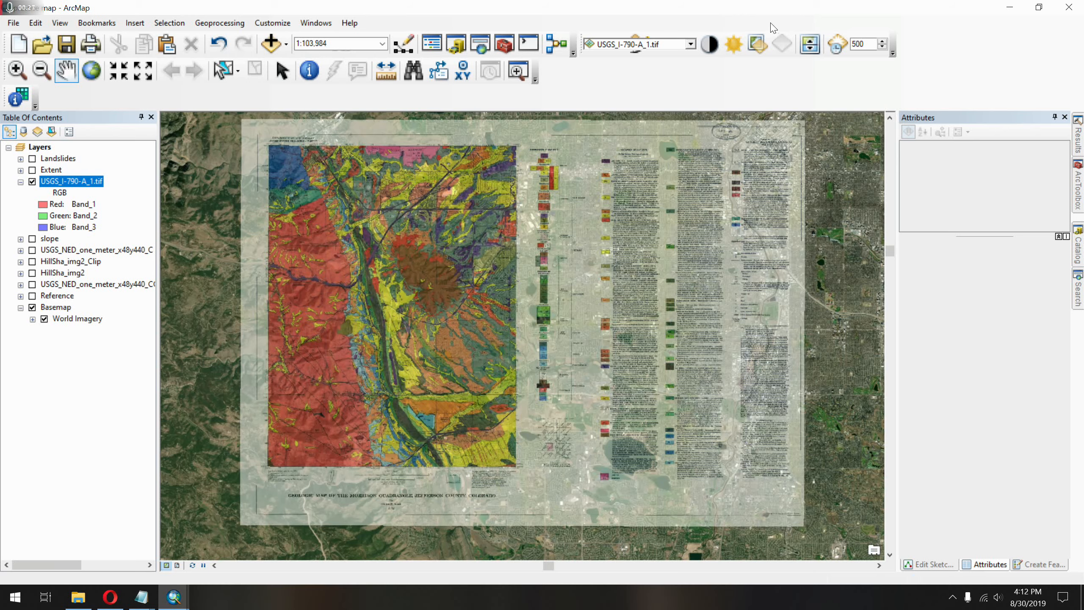
pyautogui.click(760, 42)
pyautogui.moveTo(794, 97); pyautogui.dragTo(803, 81)
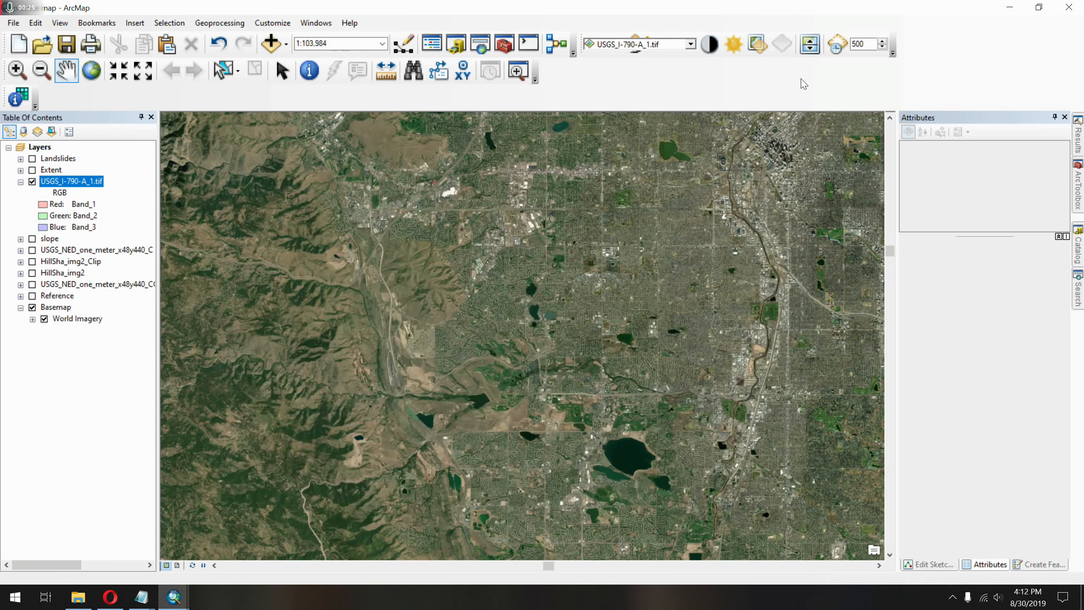
pyautogui.scroll(3, 485, 303)
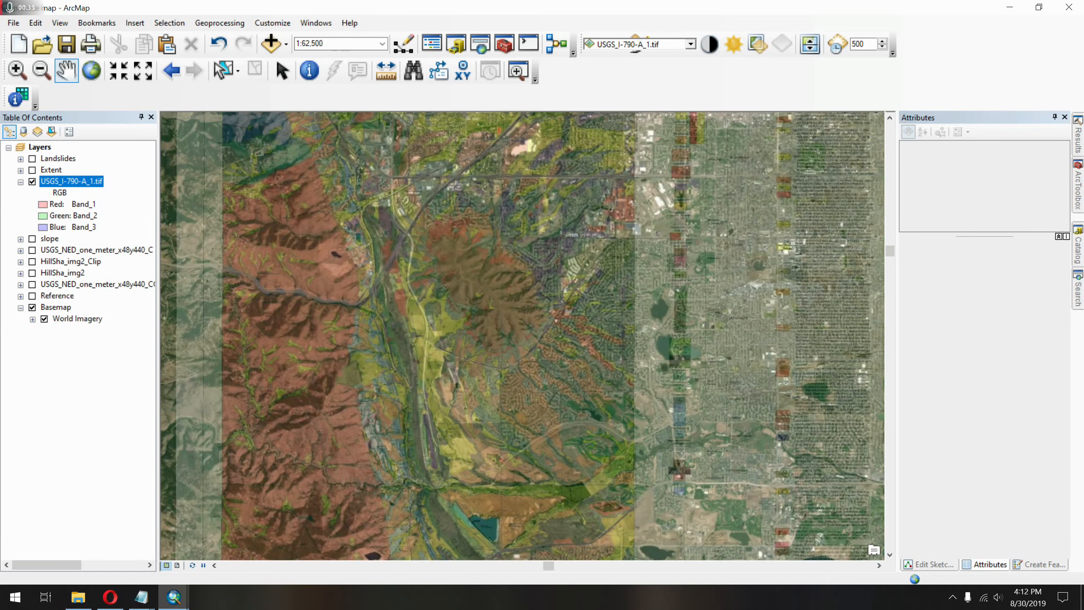
pyautogui.scroll(8, 522, 326)
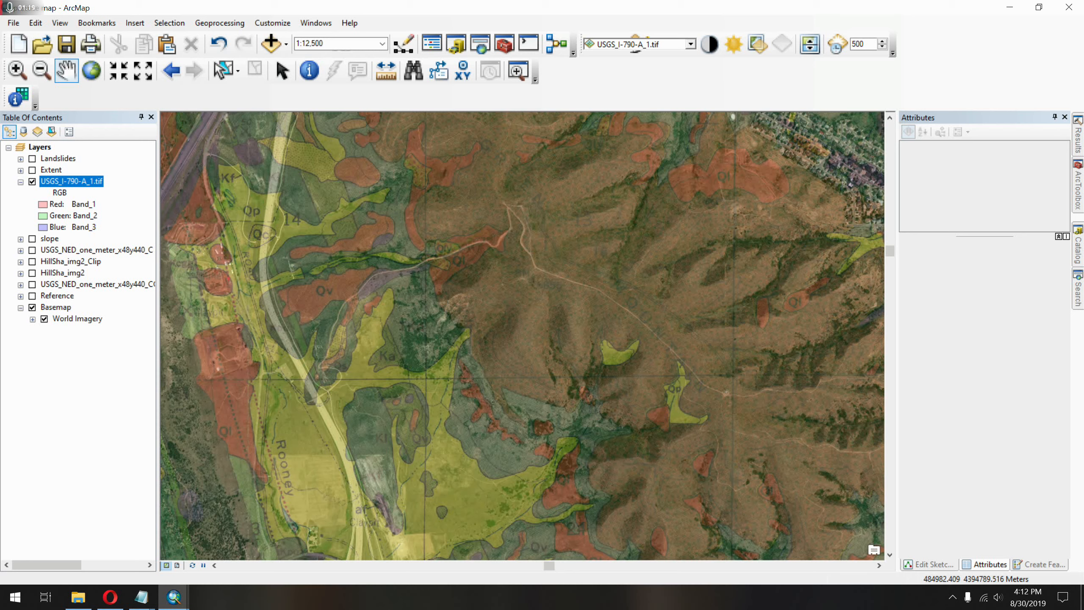
# Hide the geologic map layer and add why.png from the GeoRef me folder, accepting the unknown spatial reference.
pyautogui.click(33, 182)
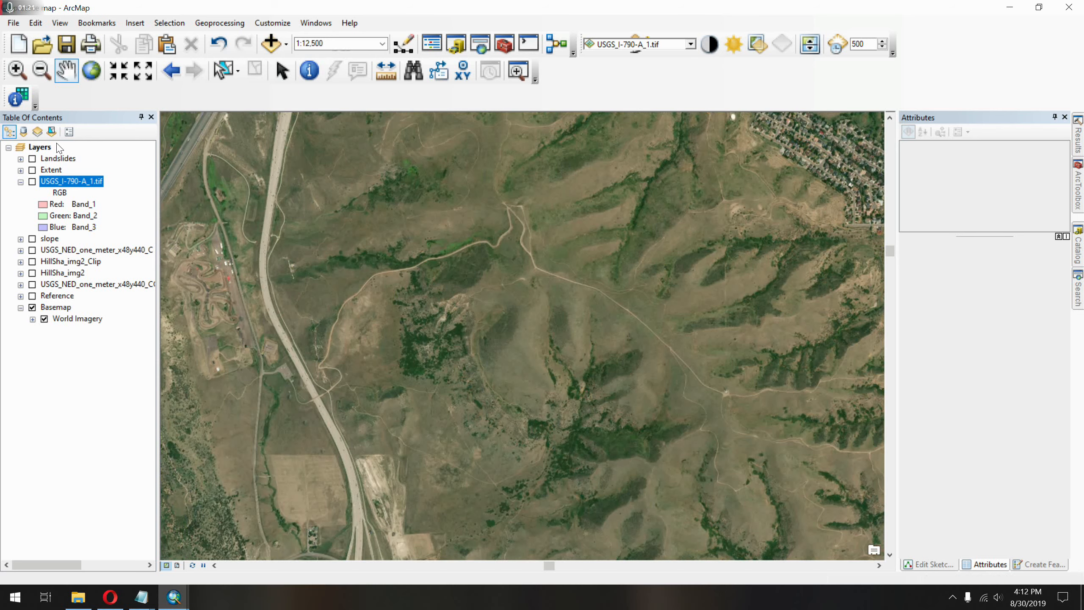
pyautogui.click(270, 44)
pyautogui.click(561, 214)
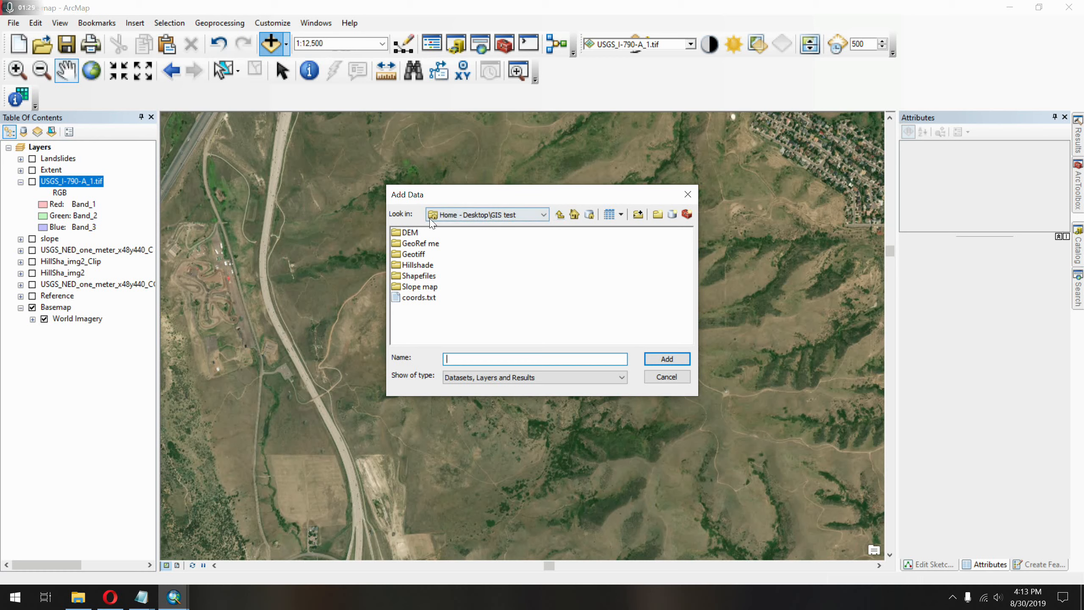
pyautogui.doubleClick(409, 245)
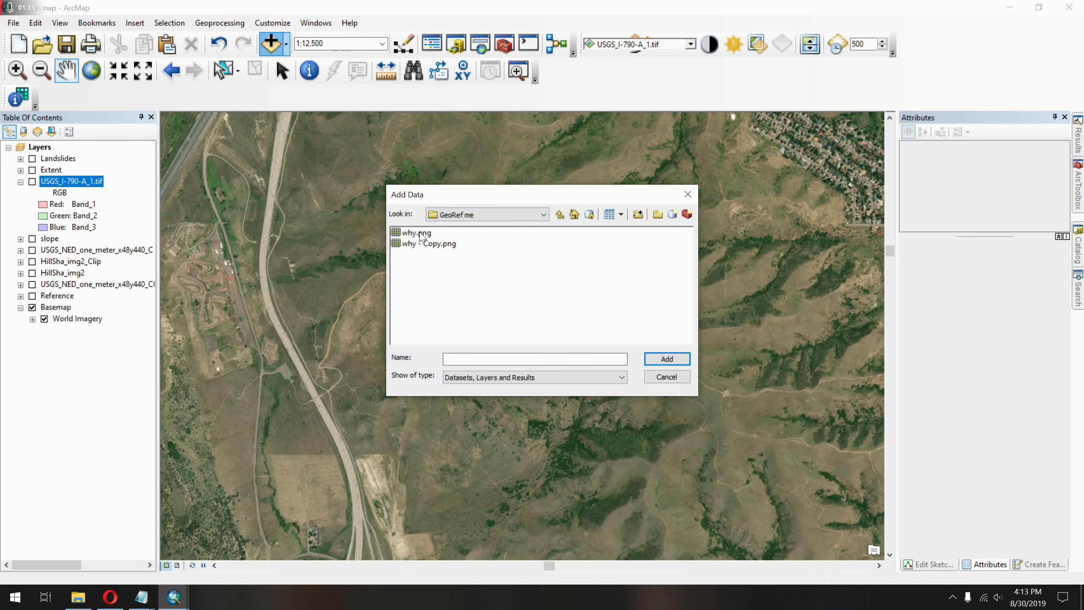
pyautogui.click(418, 233)
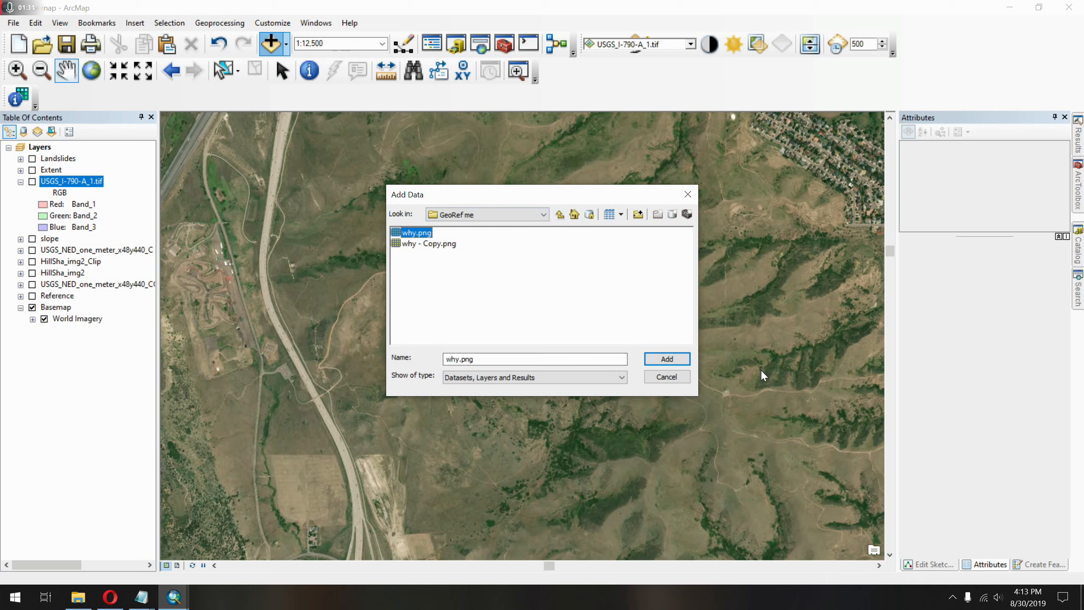
pyautogui.click(682, 364)
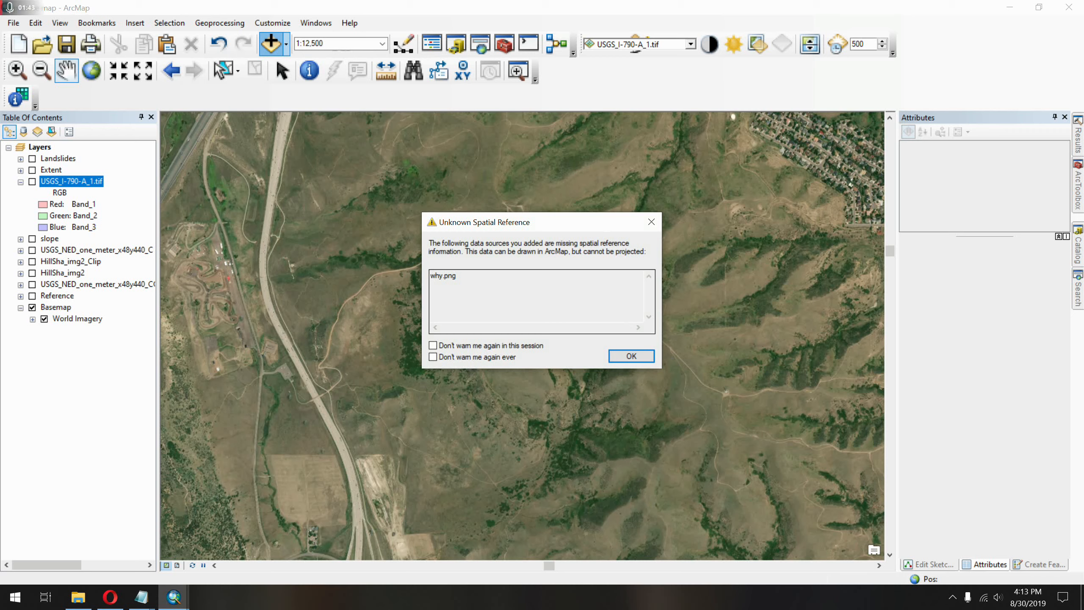
pyautogui.click(631, 356)
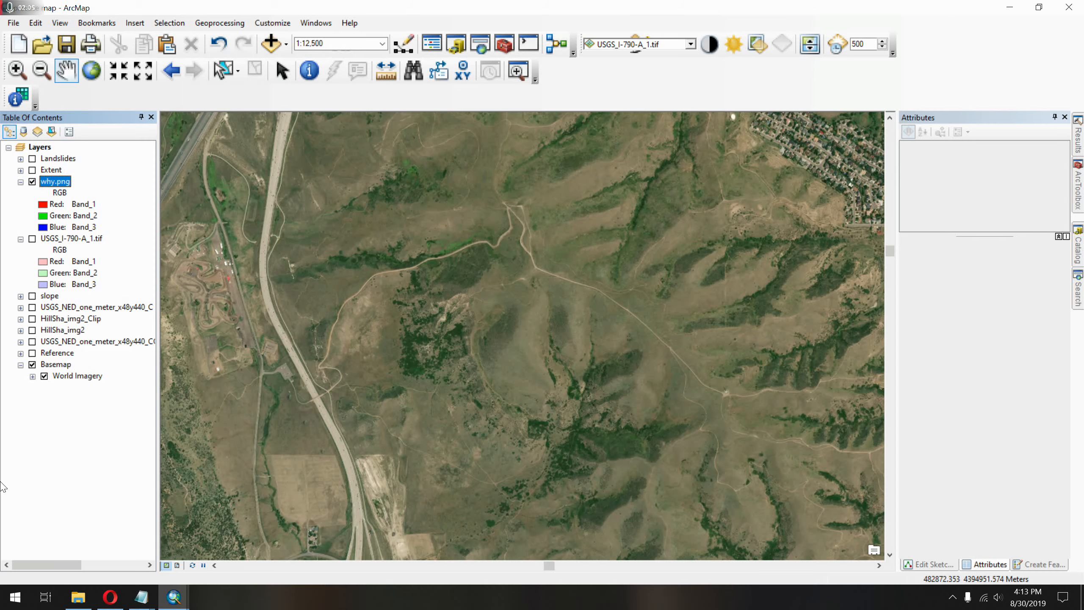
# Switch to the Lost at sea map window and examine the roads, trails, and contours on the unreferenced why.png topographic map.
pyautogui.click(110, 597)
pyautogui.click(110, 597)
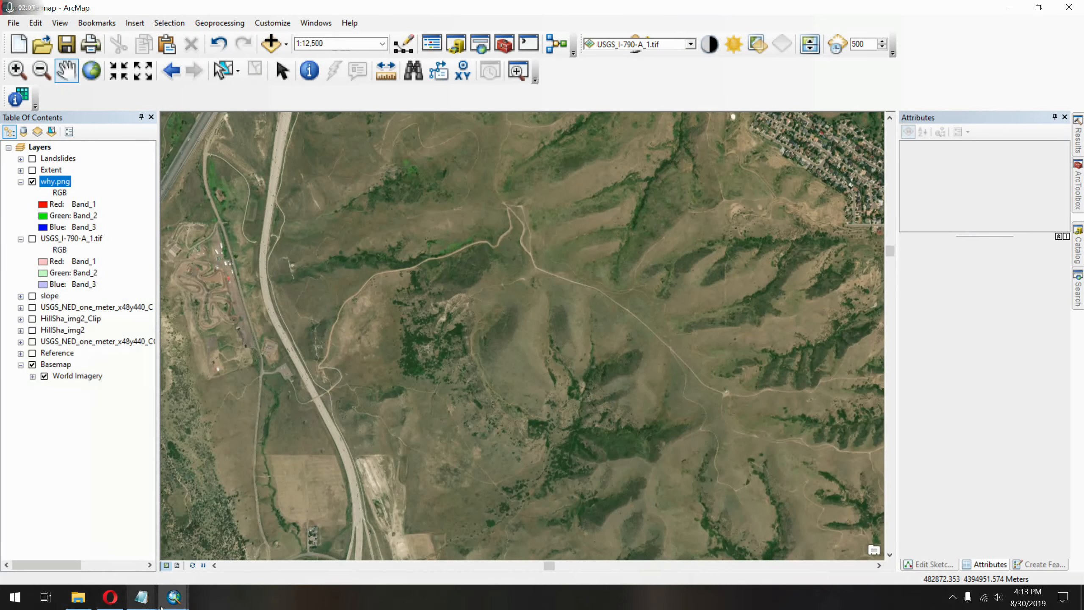
pyautogui.moveTo(172, 597)
pyautogui.click(144, 568)
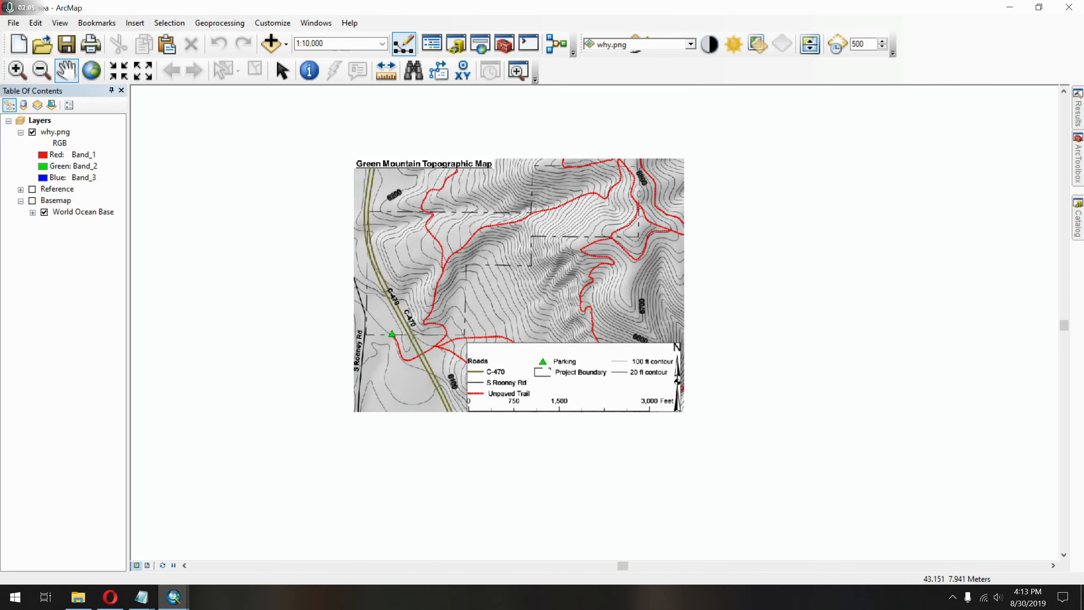
pyautogui.scroll(-3, 589, 310)
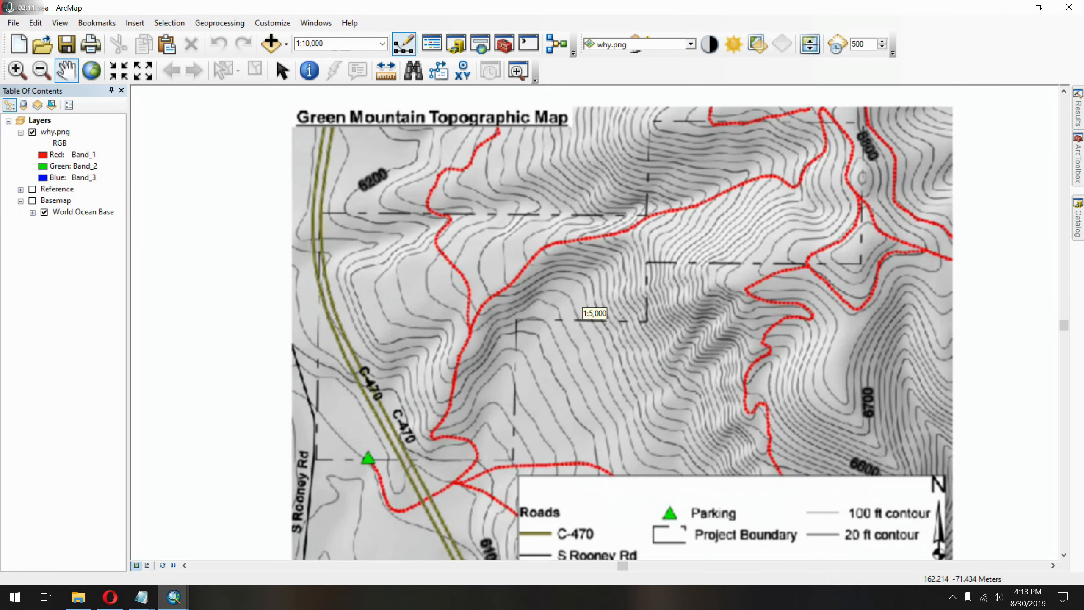
pyautogui.scroll(1, 589, 310)
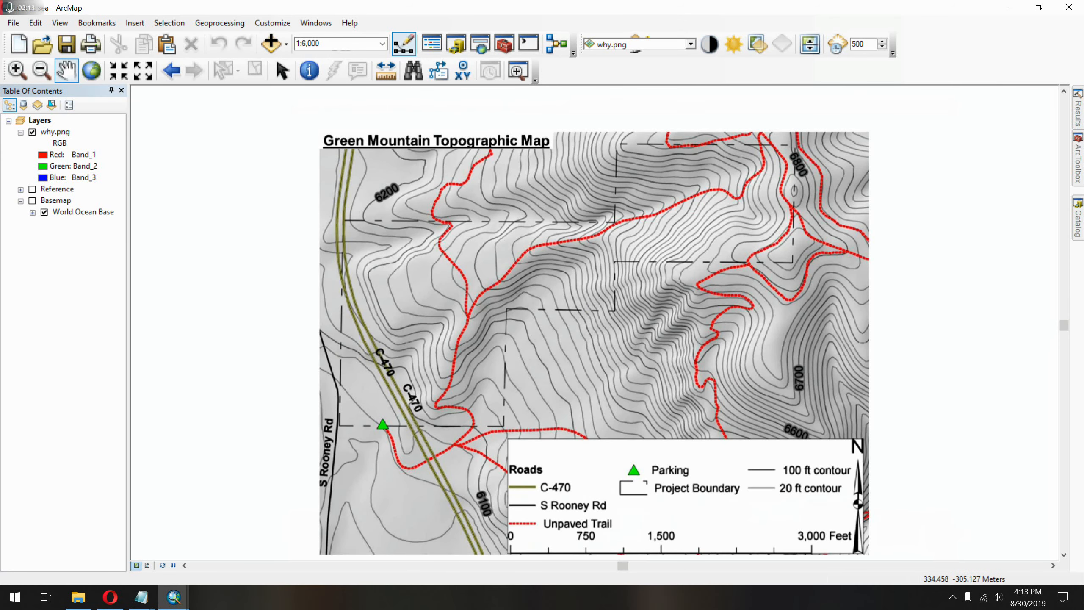
# Turn on the Basemap in the Lost at sea map and view it at 1:10,000,000 to examine where why.png falls.
pyautogui.scroll(-2, 462, 252)
pyautogui.scroll(2, 472, 222)
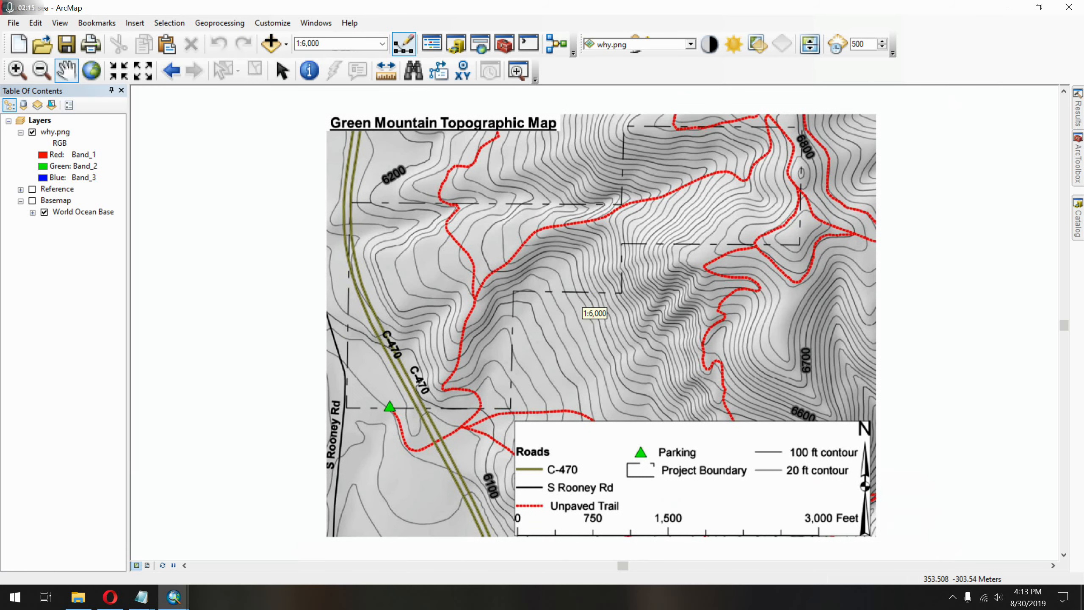
pyautogui.click(32, 201)
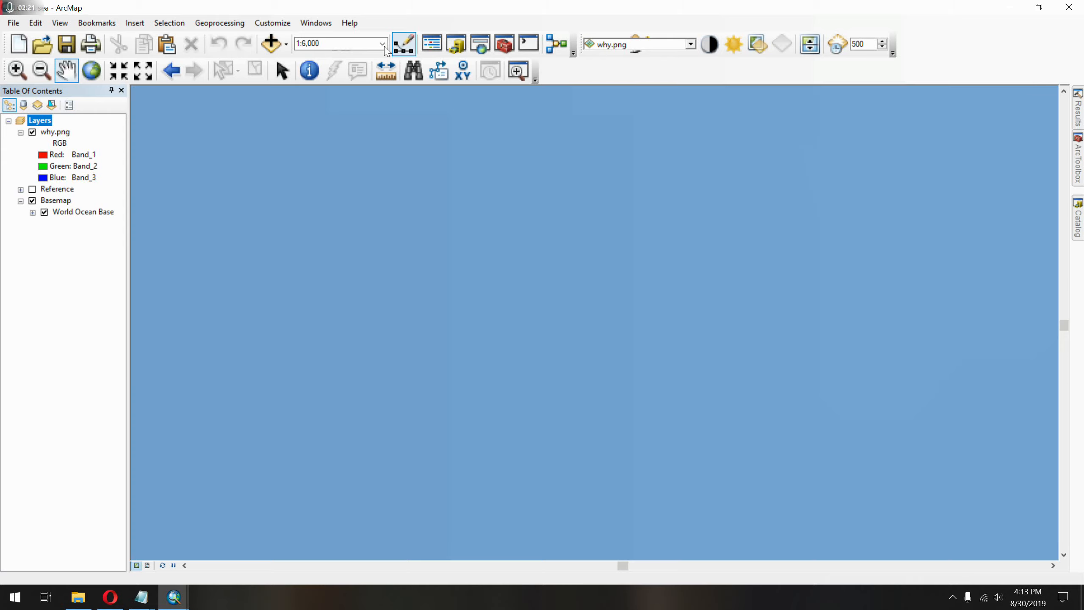
pyautogui.click(384, 45)
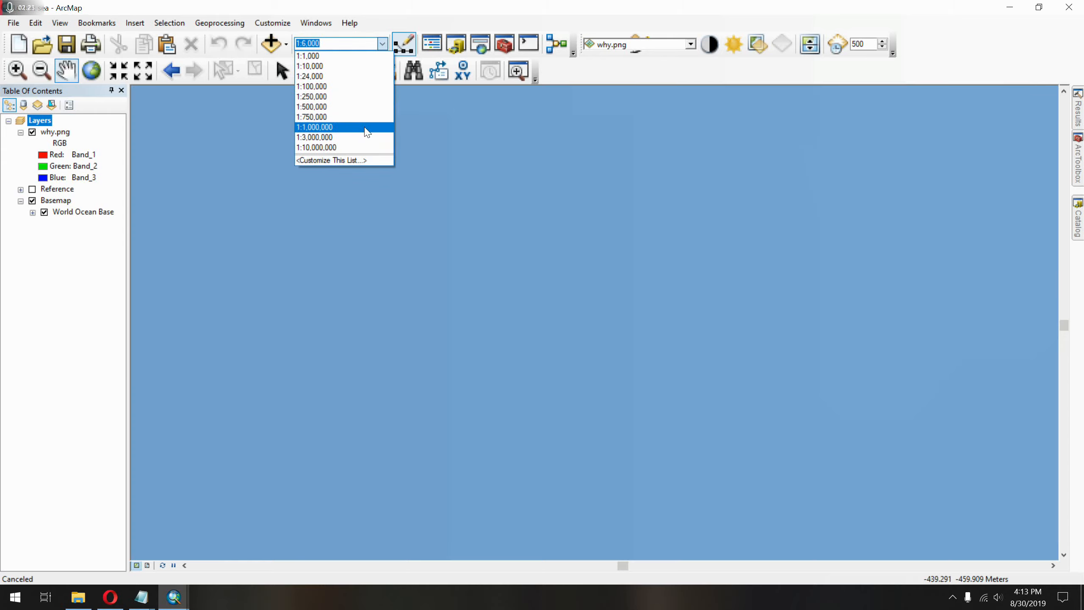
pyautogui.click(378, 148)
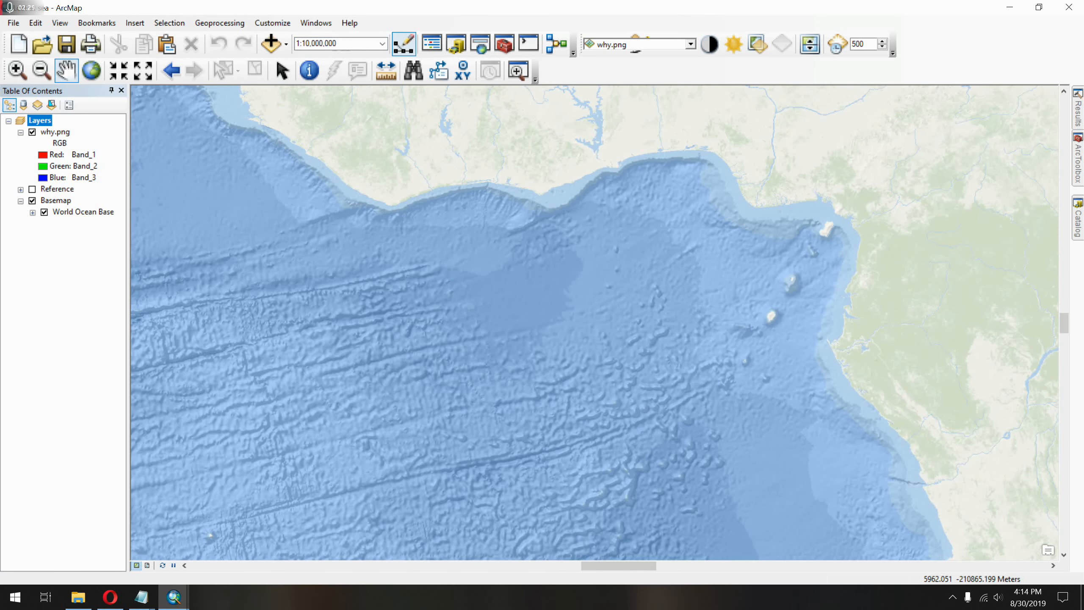
# Switch to the practice map window, hide the Basemap imagery, and show the HillSha_img2_Clip hillshade.
pyautogui.moveTo(173, 596)
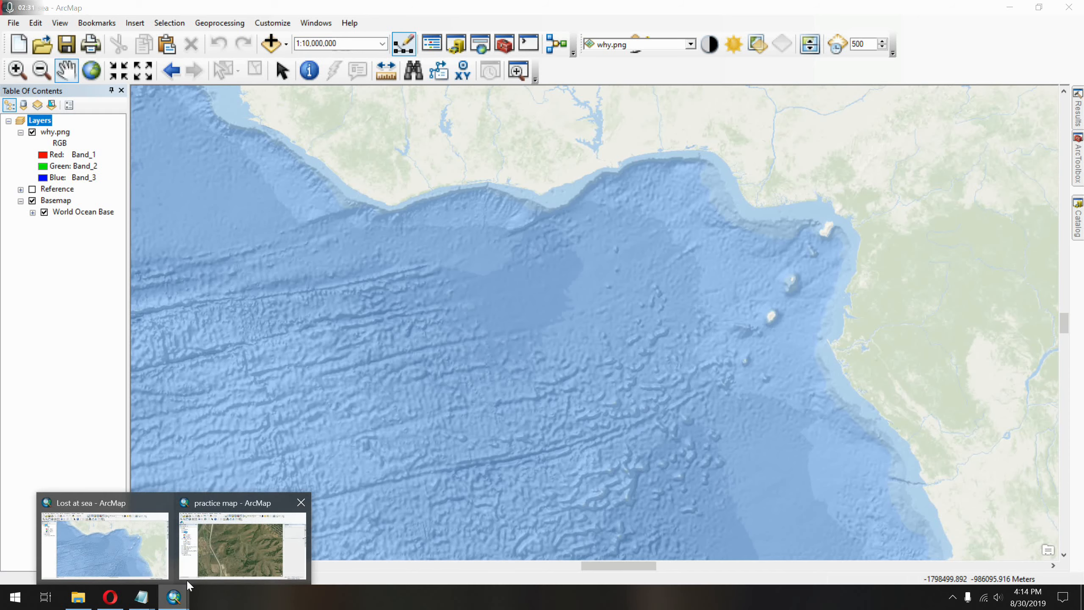
pyautogui.click(243, 542)
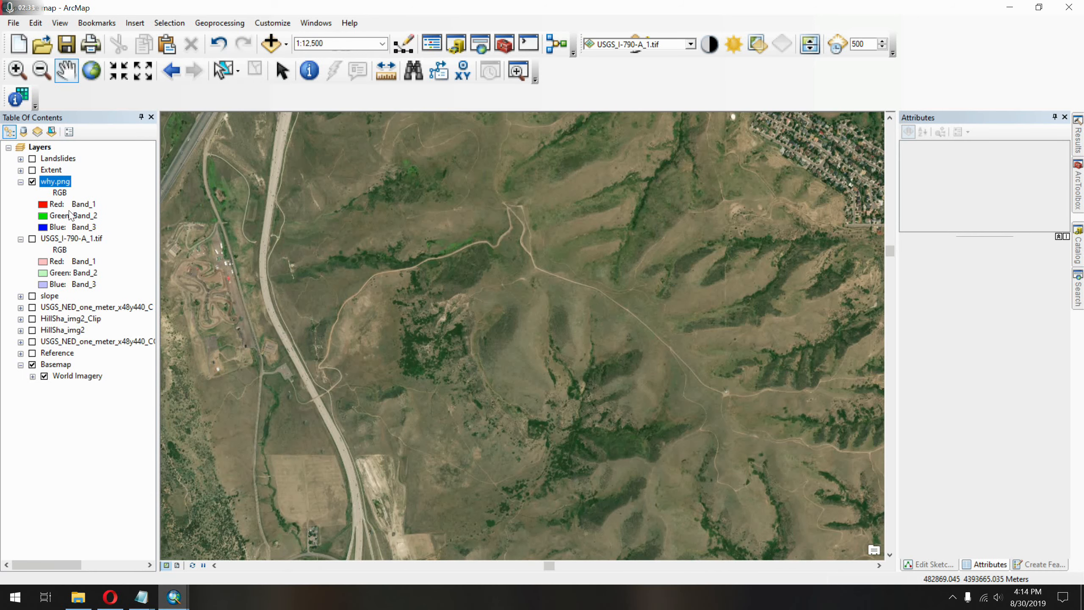
pyautogui.click(32, 364)
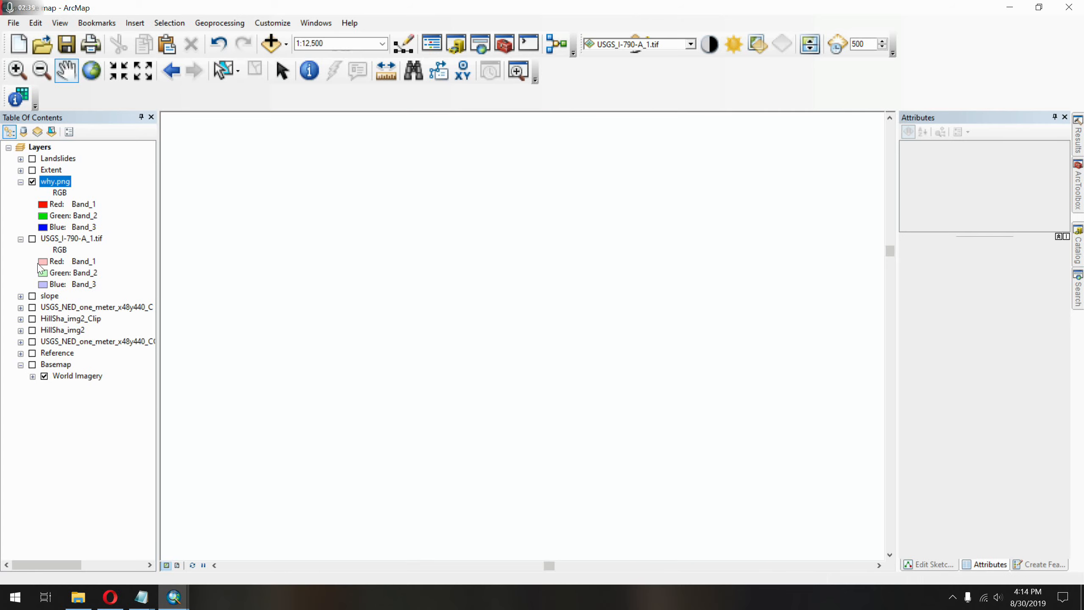
pyautogui.click(32, 318)
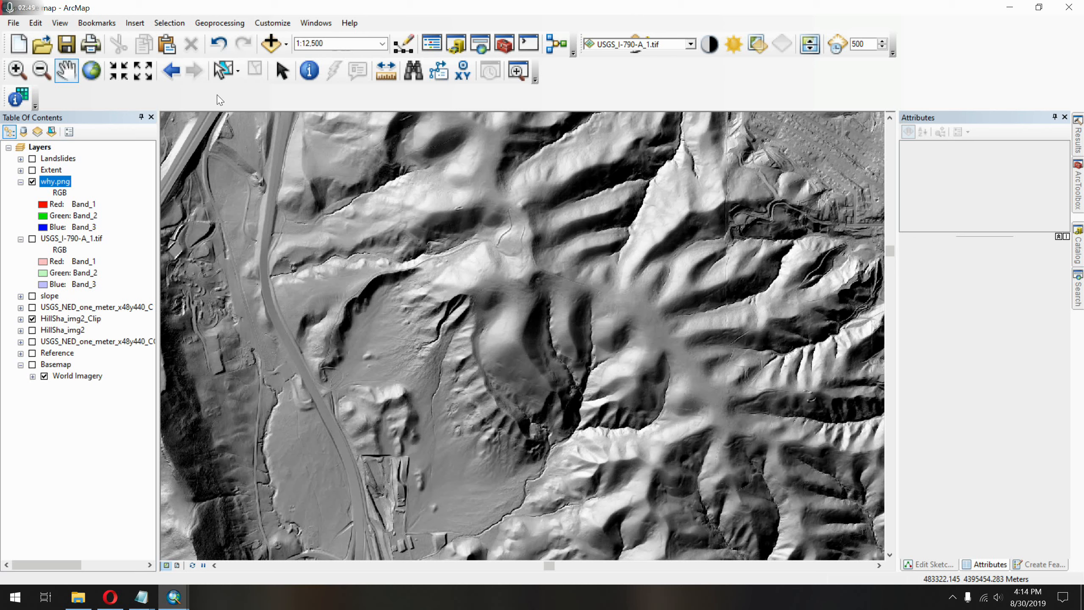
# Zoom to the why.png layer and display the Georeferencing toolbar.
pyautogui.rightClick(56, 187)
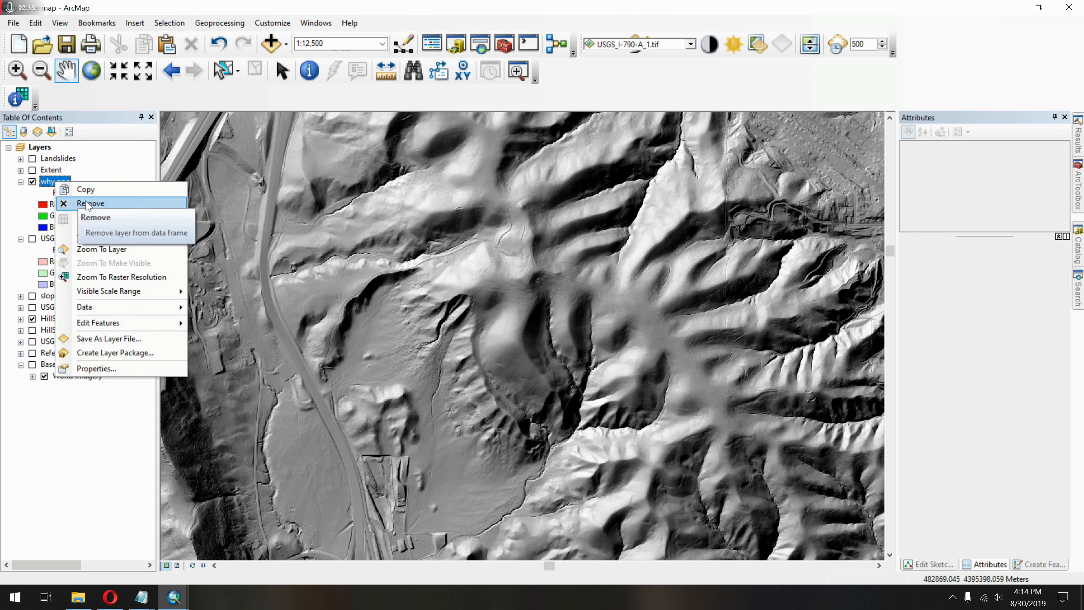
pyautogui.moveTo(146, 239)
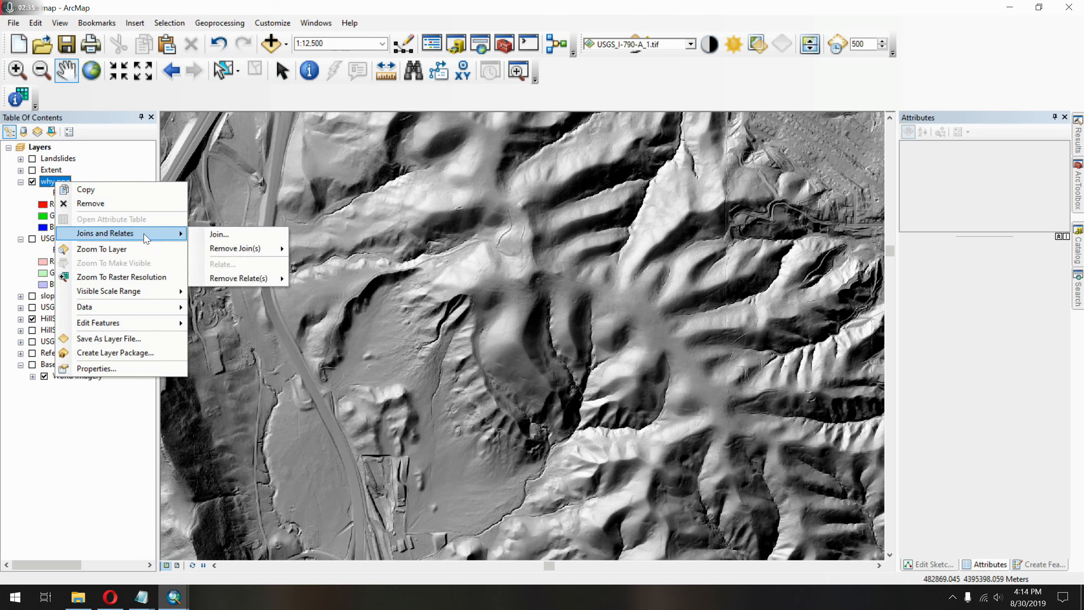
pyautogui.click(134, 253)
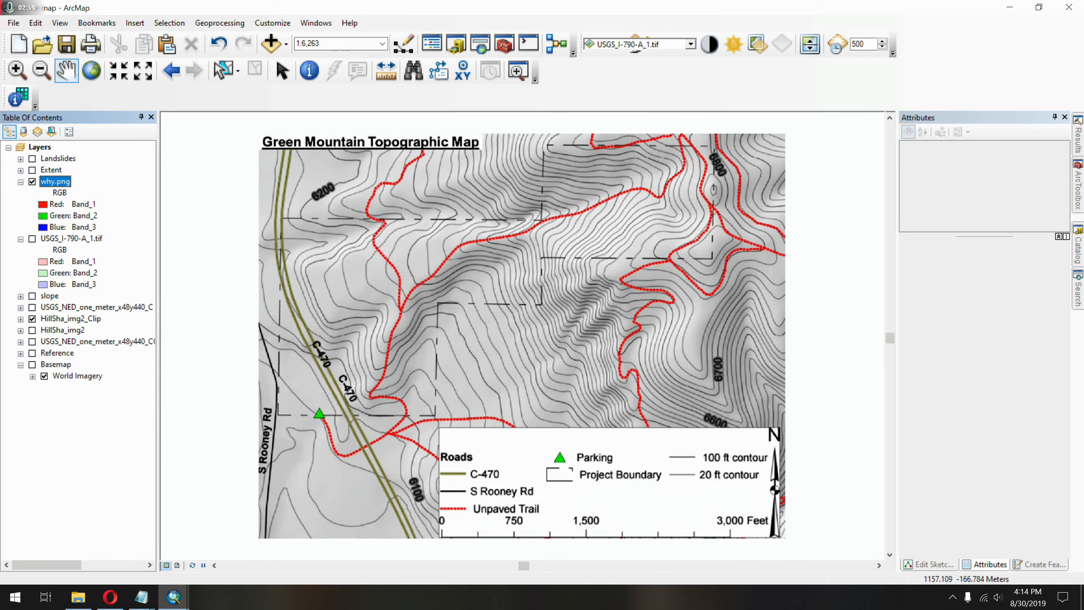
pyautogui.rightClick(585, 87)
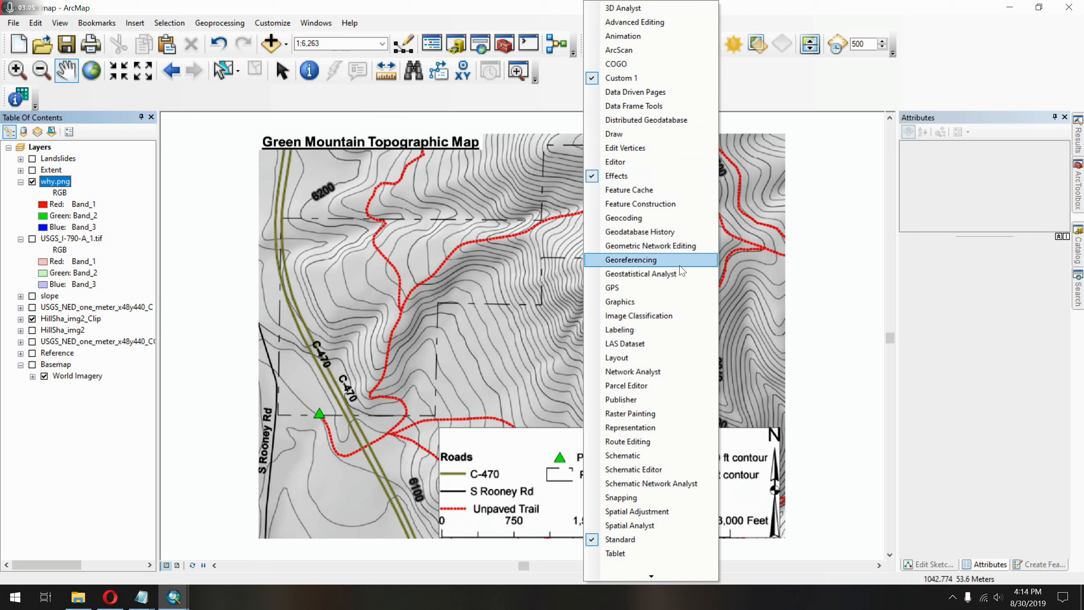
pyautogui.rightClick(759, 96)
pyautogui.rightClick(702, 88)
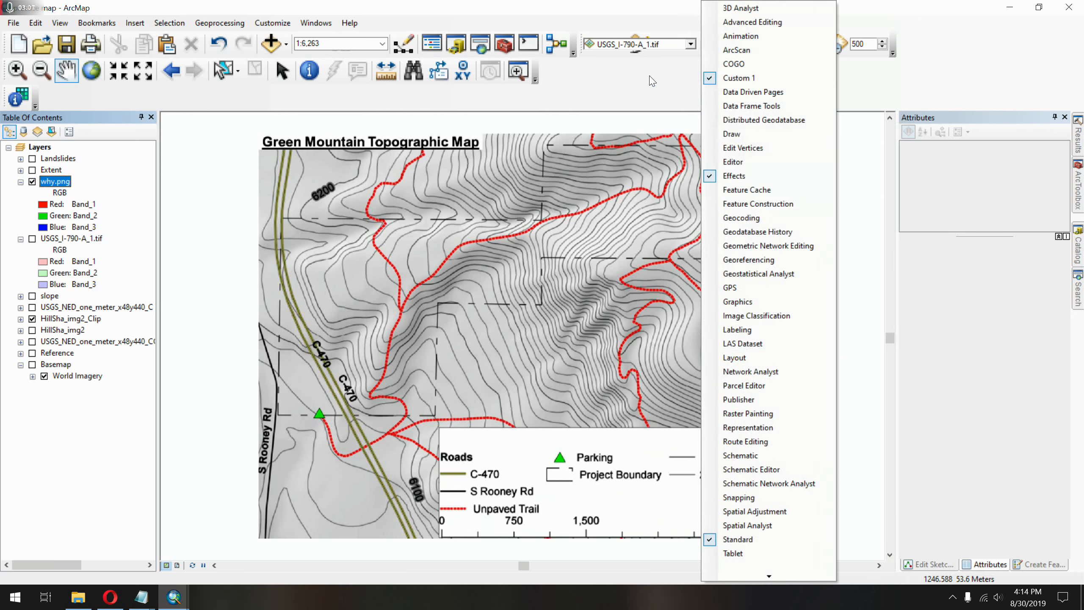
pyautogui.rightClick(622, 75)
pyautogui.click(669, 259)
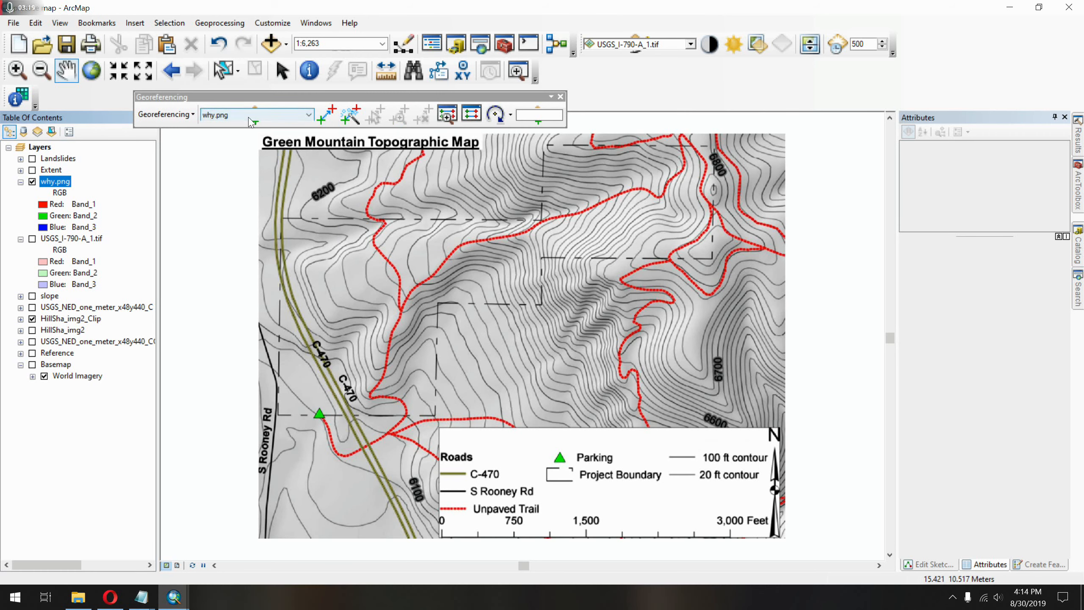
# With why.png as the georeferencing layer, place the first source control point on the sharp trail bend at the map's upper edge, near the 6800 contour.
pyautogui.click(217, 116)
pyautogui.click(217, 117)
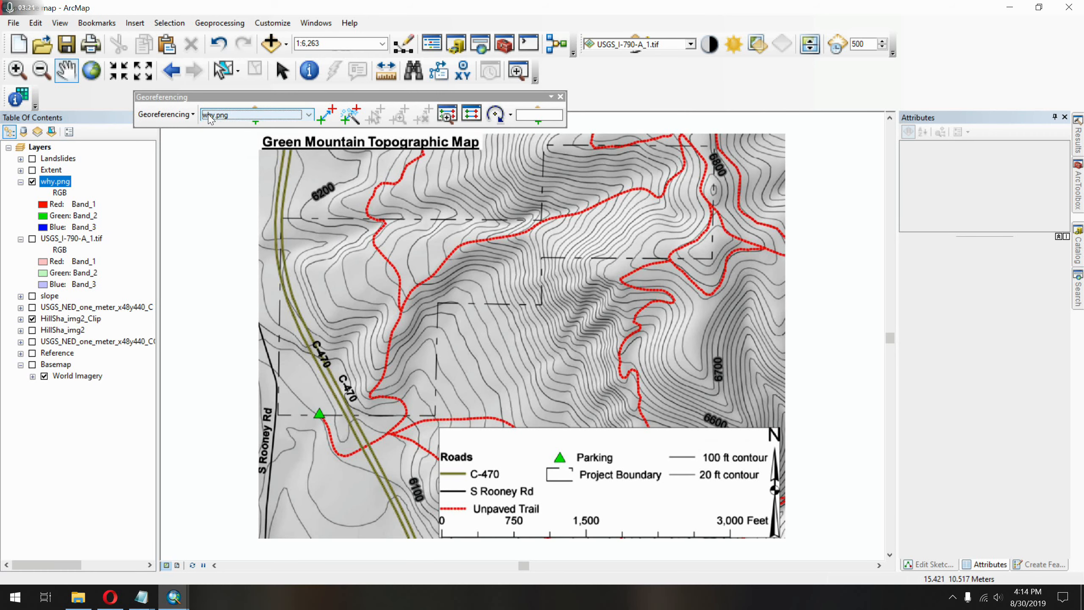
pyautogui.click(331, 122)
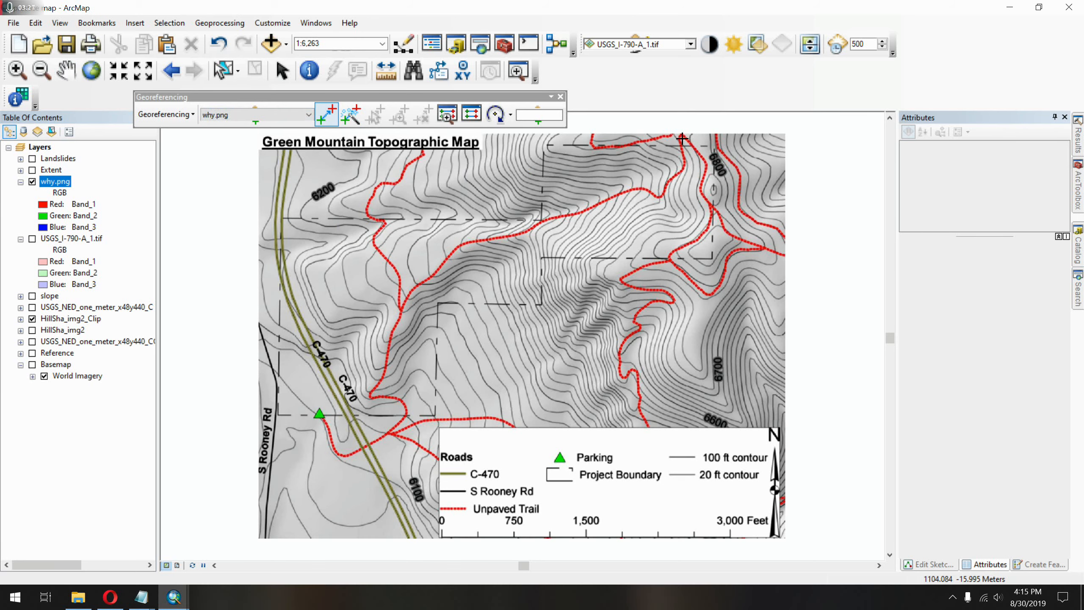
pyautogui.scroll(3, 683, 144)
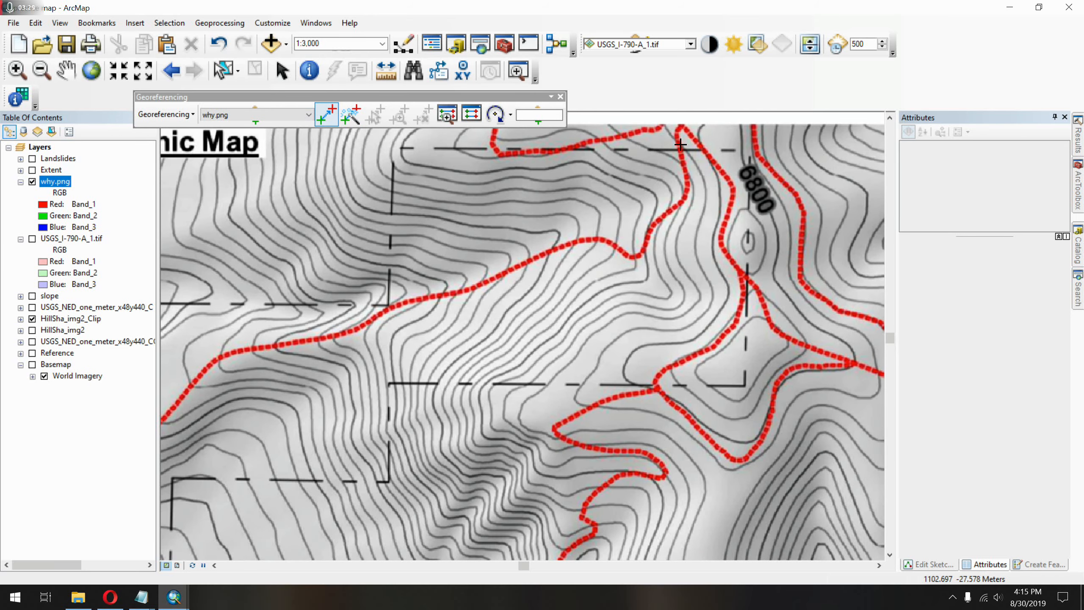
pyautogui.moveTo(678, 152); pyautogui.dragTo(666, 268)
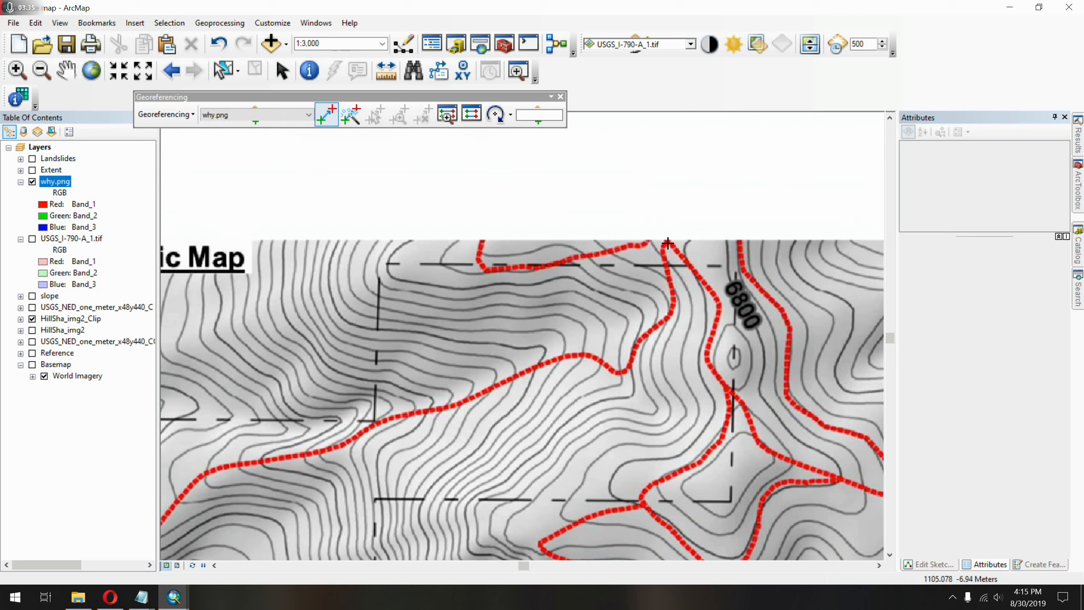
pyautogui.click(668, 243)
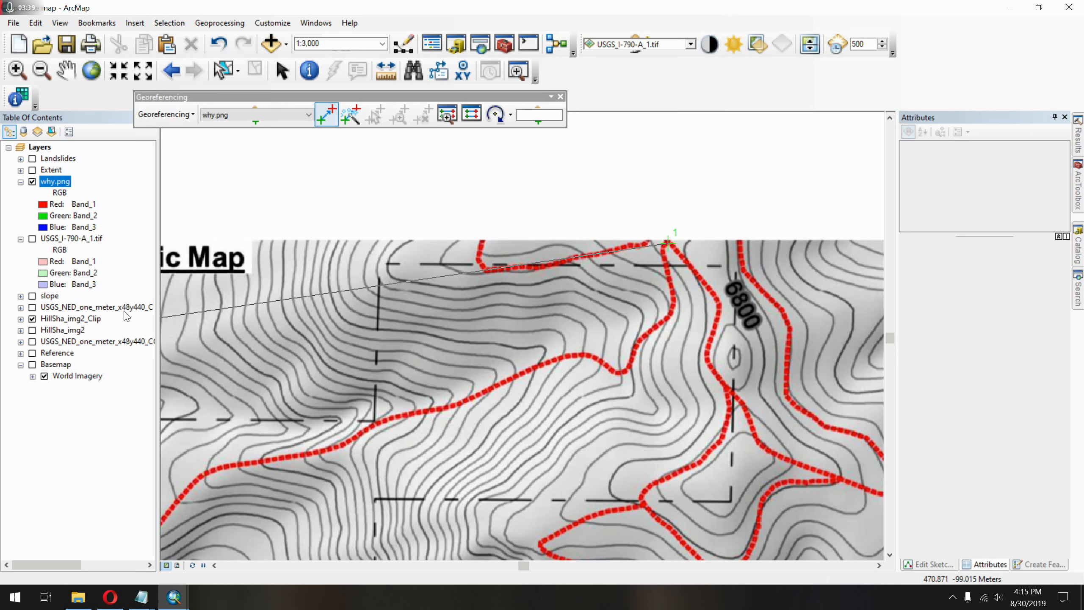
# Zoom to HillSha_img2_Clip and link the first control point to the matching trail bend on the hillshade.
pyautogui.rightClick(75, 320)
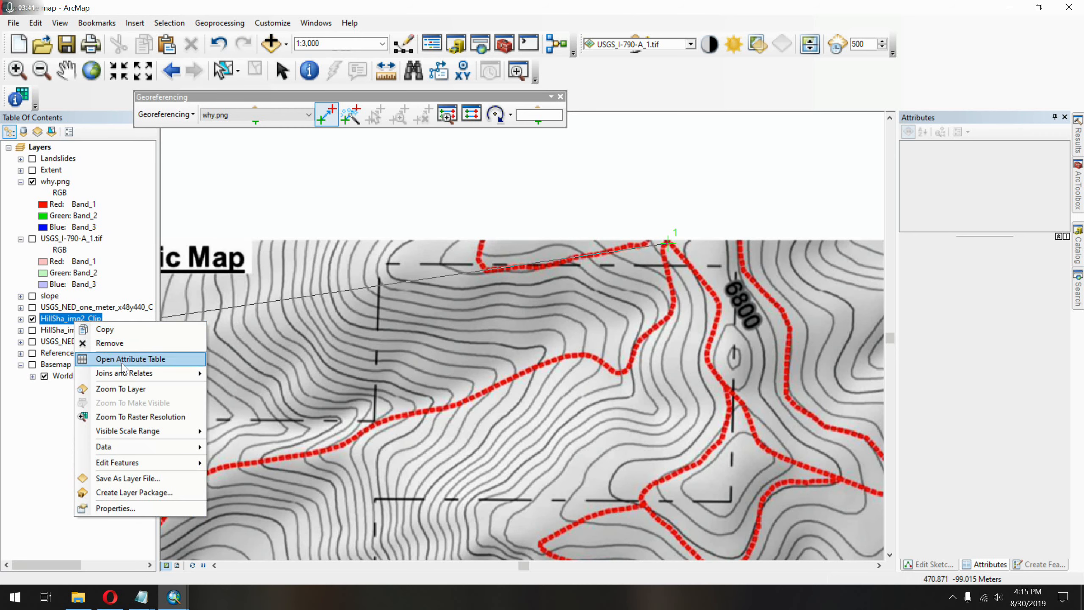
pyautogui.click(144, 393)
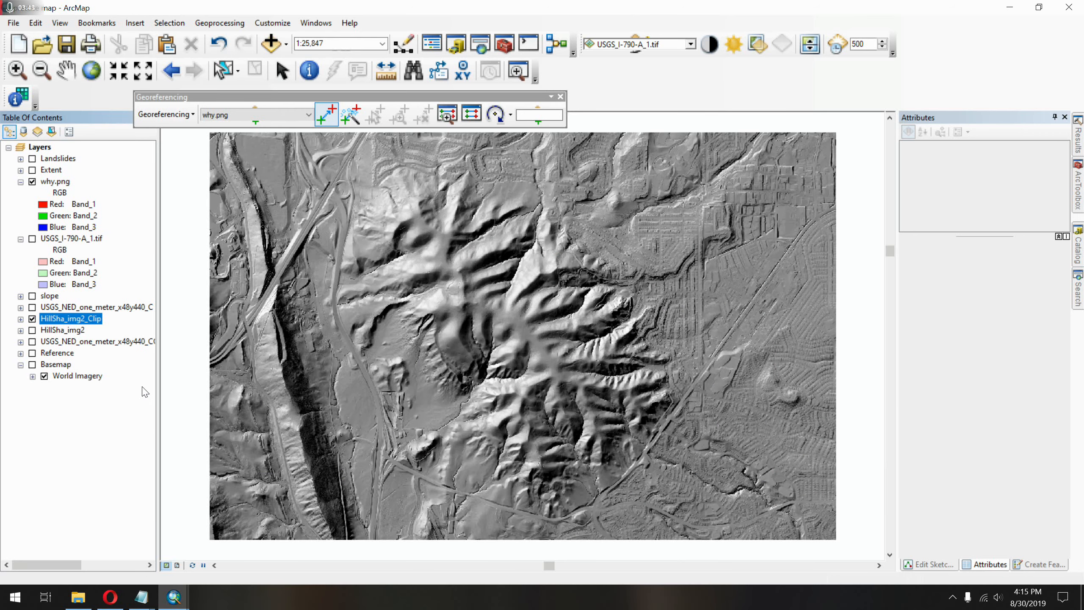
pyautogui.scroll(-6, 449, 304)
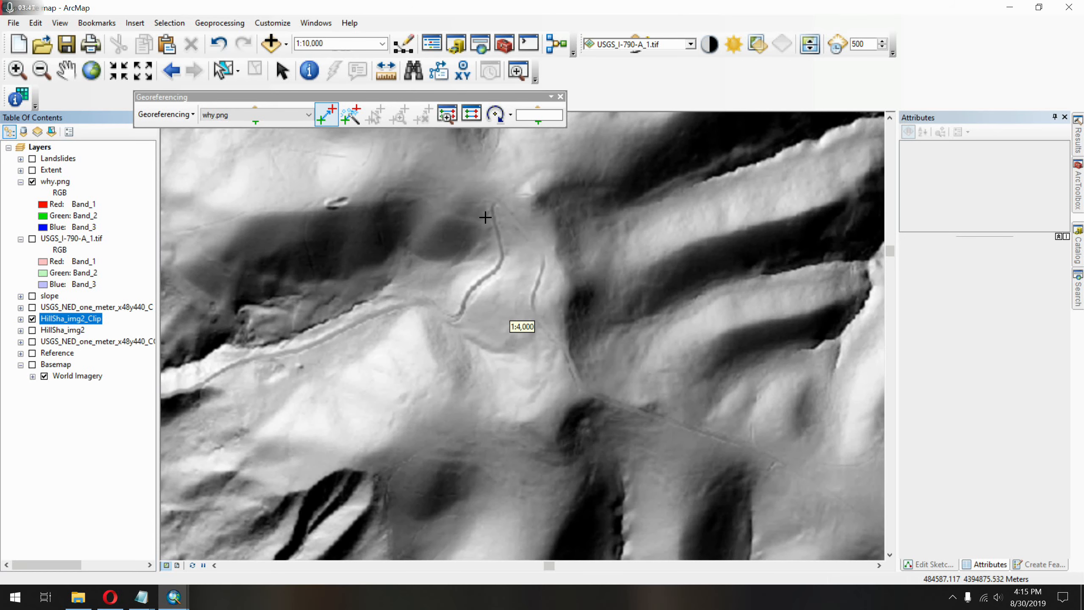
pyautogui.scroll(-4, 486, 217)
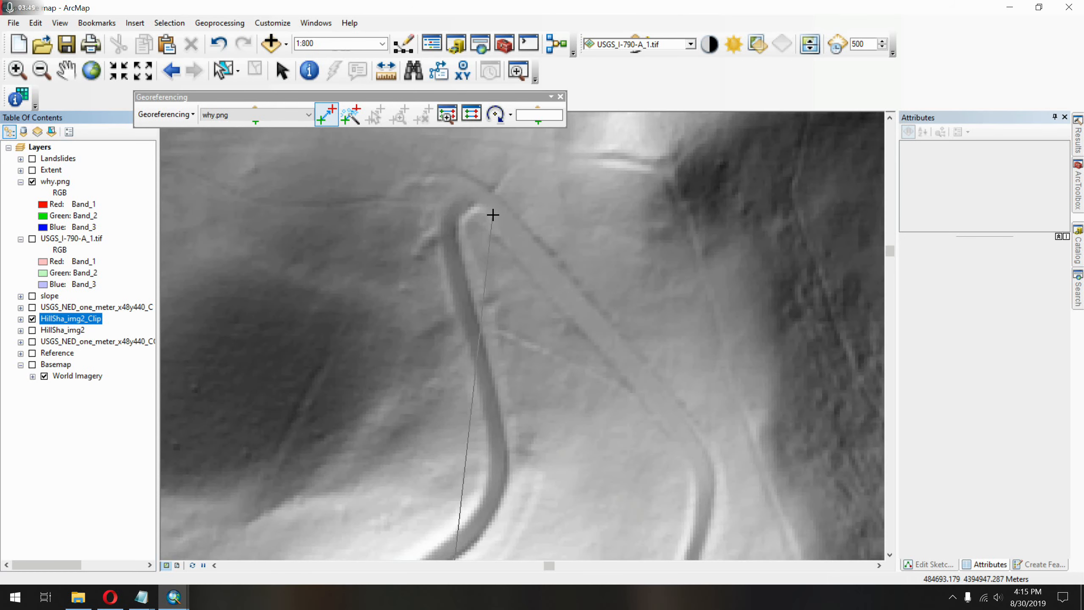
pyautogui.click(467, 208)
# Choose why.png as the Effects layer and make it semi-transparent over the hillshade.
pyautogui.scroll(4, 485, 339)
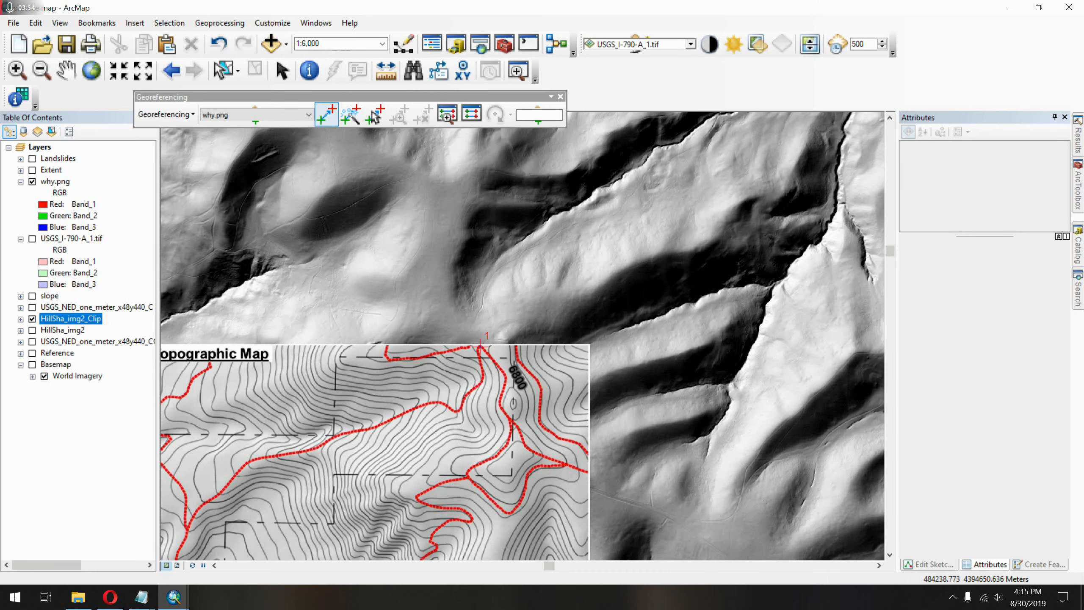
pyautogui.moveTo(457, 371); pyautogui.dragTo(735, 185)
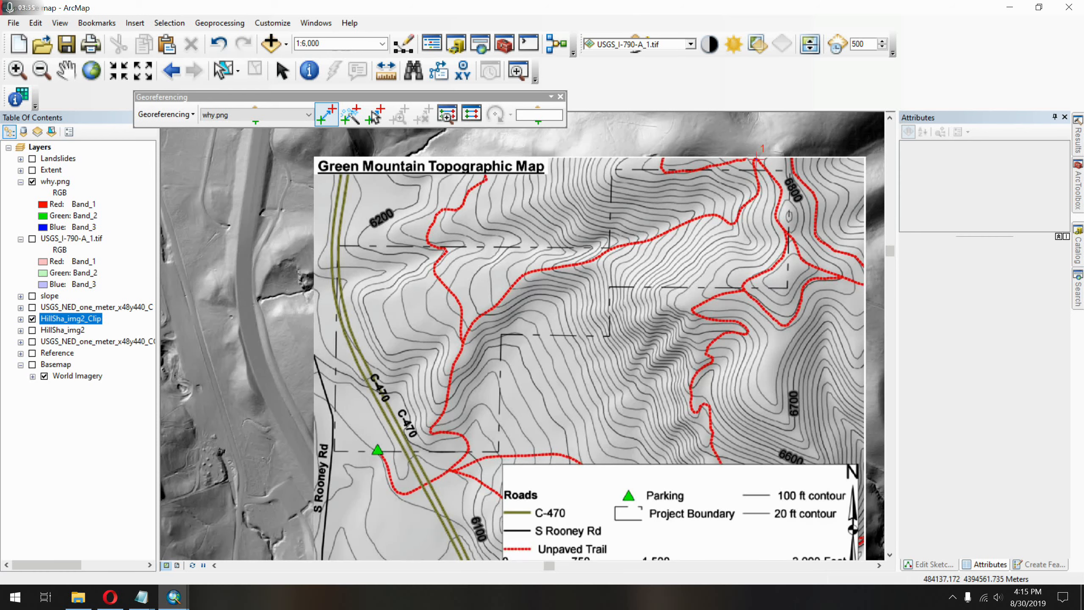
pyautogui.moveTo(531, 324); pyautogui.dragTo(547, 256)
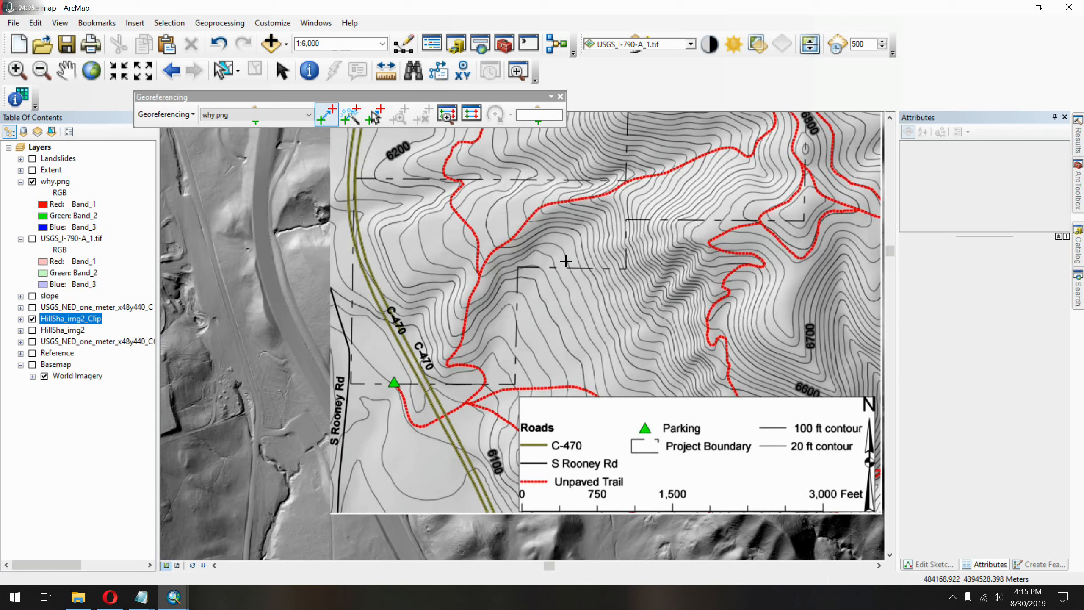
pyautogui.click(690, 45)
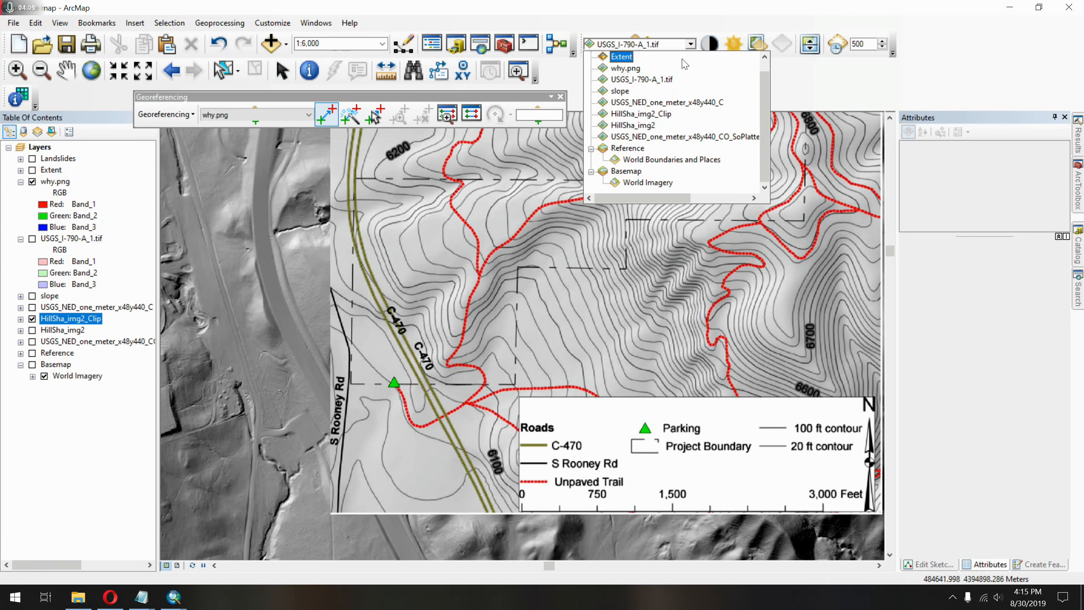
pyautogui.click(686, 72)
pyautogui.click(673, 45)
pyautogui.click(626, 67)
pyautogui.click(757, 44)
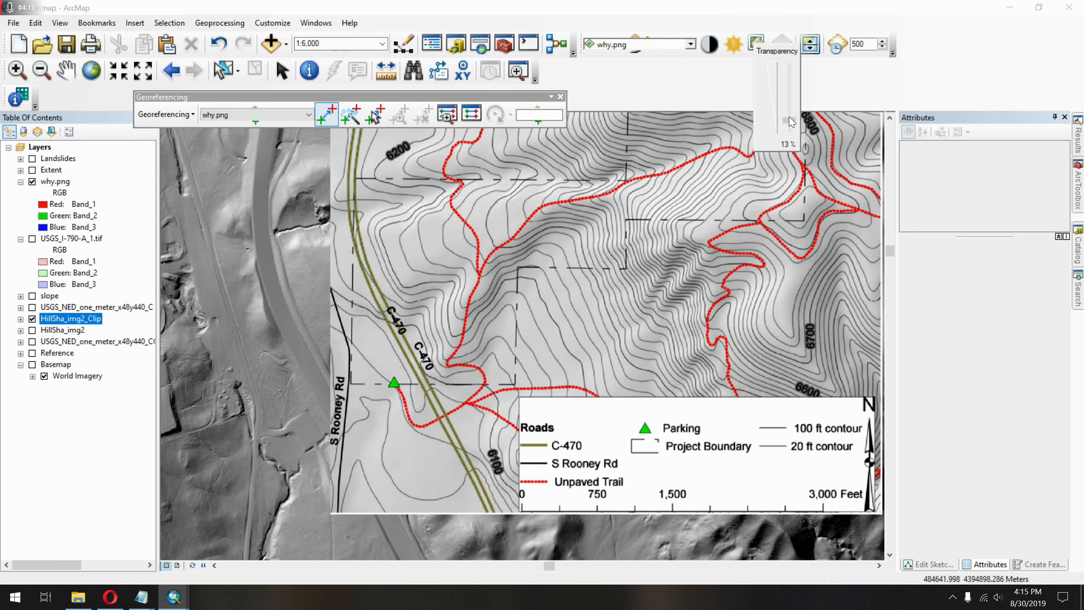
pyautogui.moveTo(791, 80); pyautogui.dragTo(793, 92)
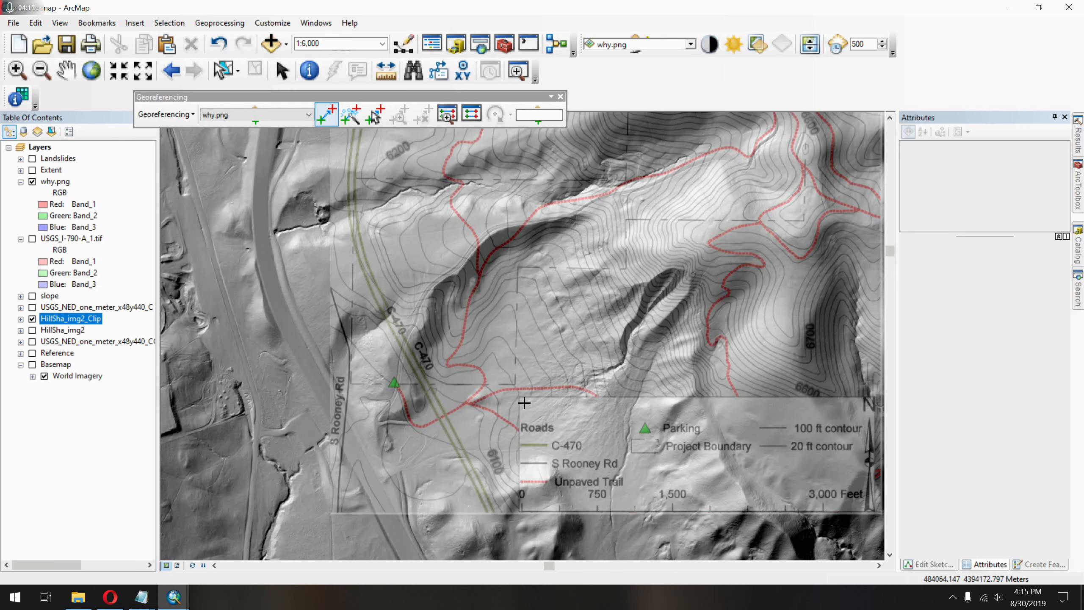
# Add a second control point linking the sharp trail bend just east of C-470 on why.png to its matching bend on the hillshade.
pyautogui.scroll(-3, 429, 386)
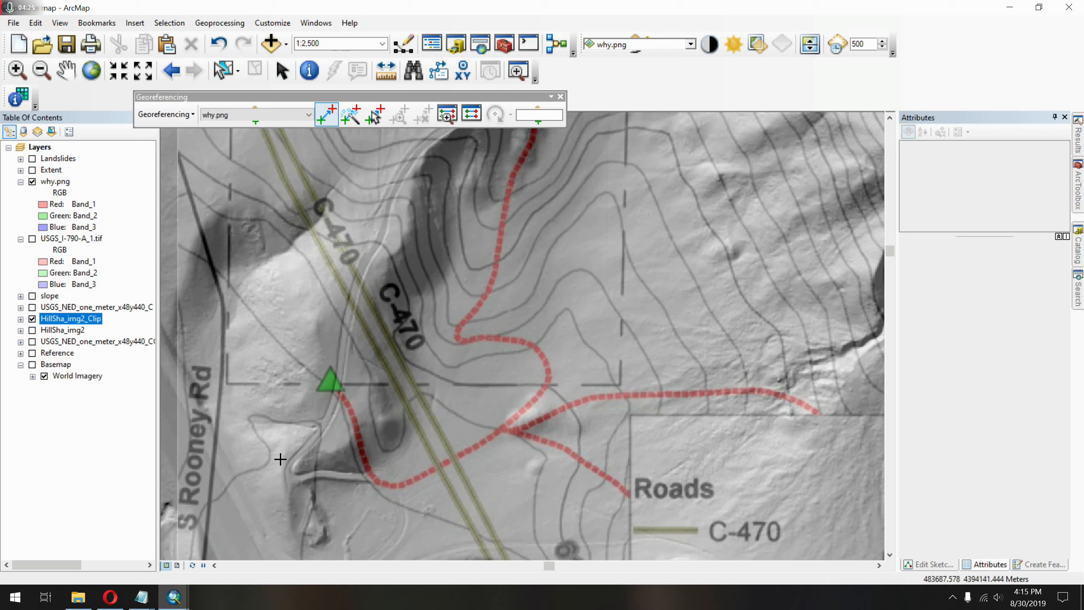
pyautogui.click(459, 336)
pyautogui.click(295, 472)
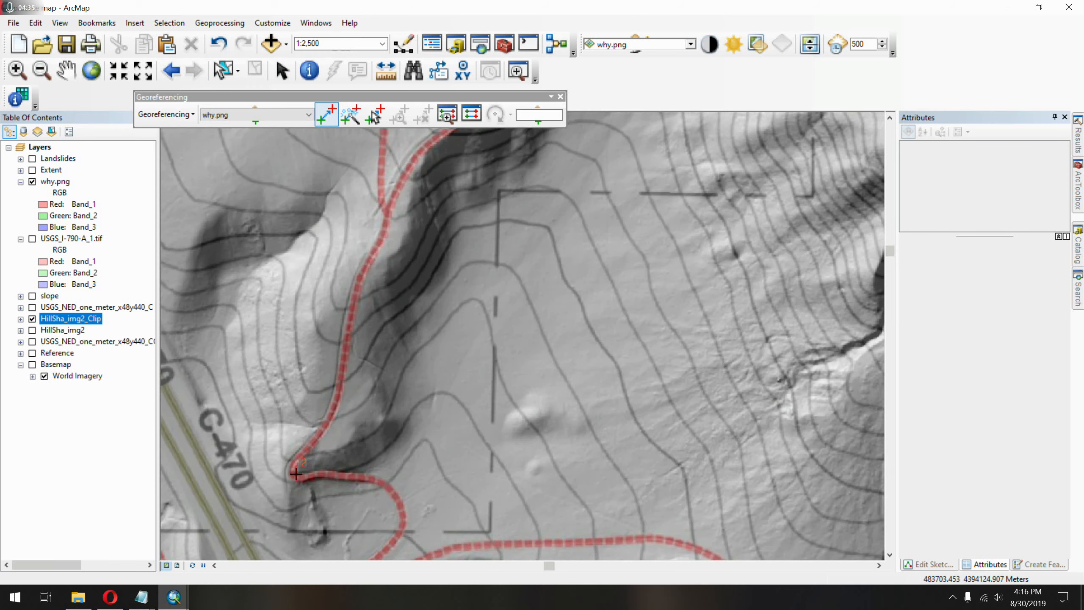
# Check the fit of why.png against the hillshade and save its alignment with Update Georeferencing.
pyautogui.scroll(-5, 451, 433)
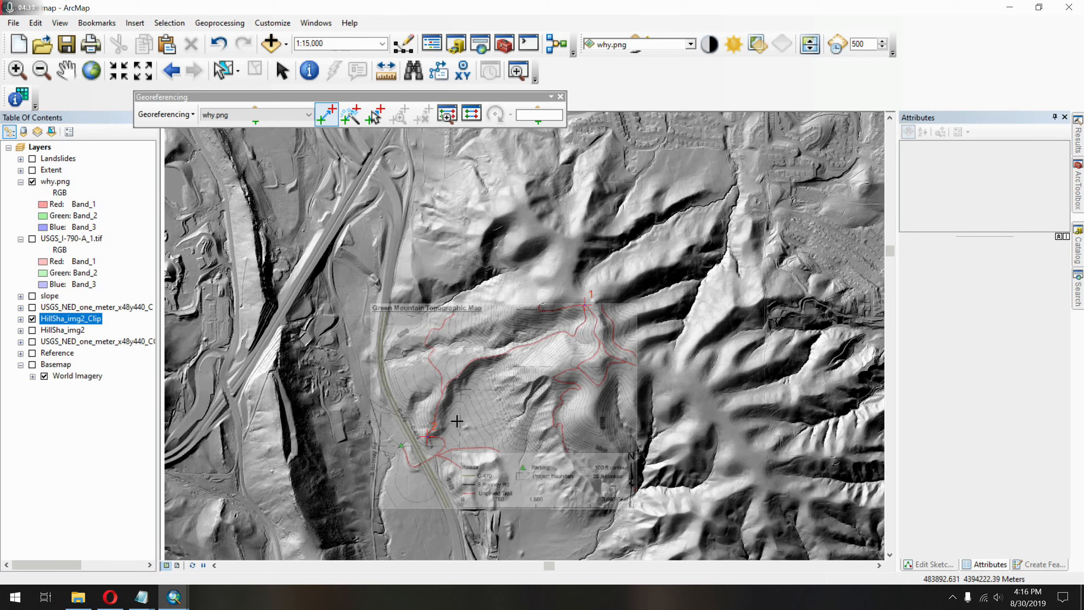
pyautogui.scroll(3, 566, 372)
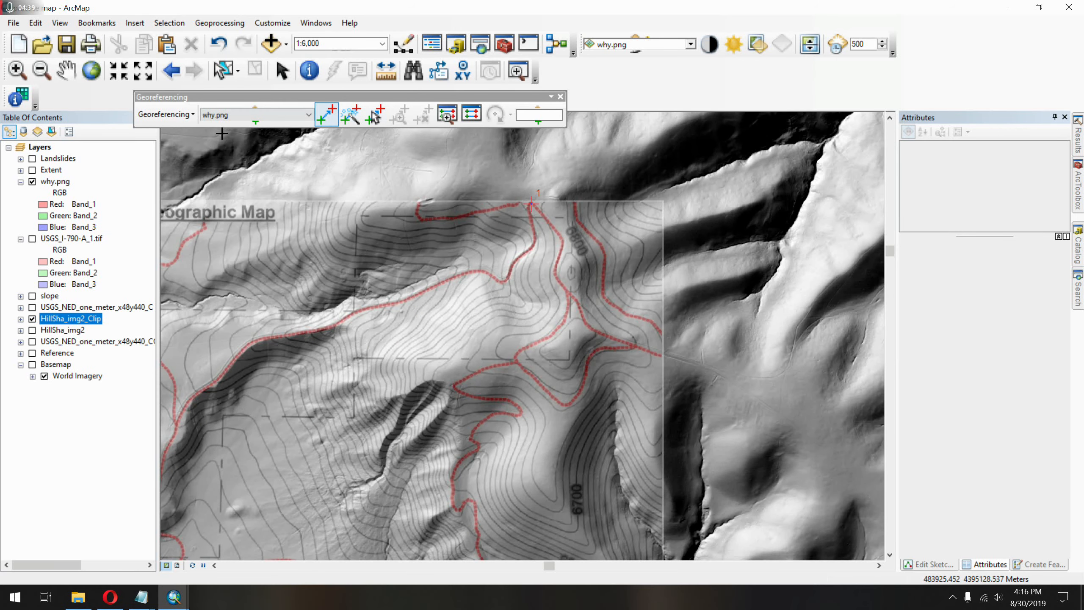
pyautogui.click(160, 114)
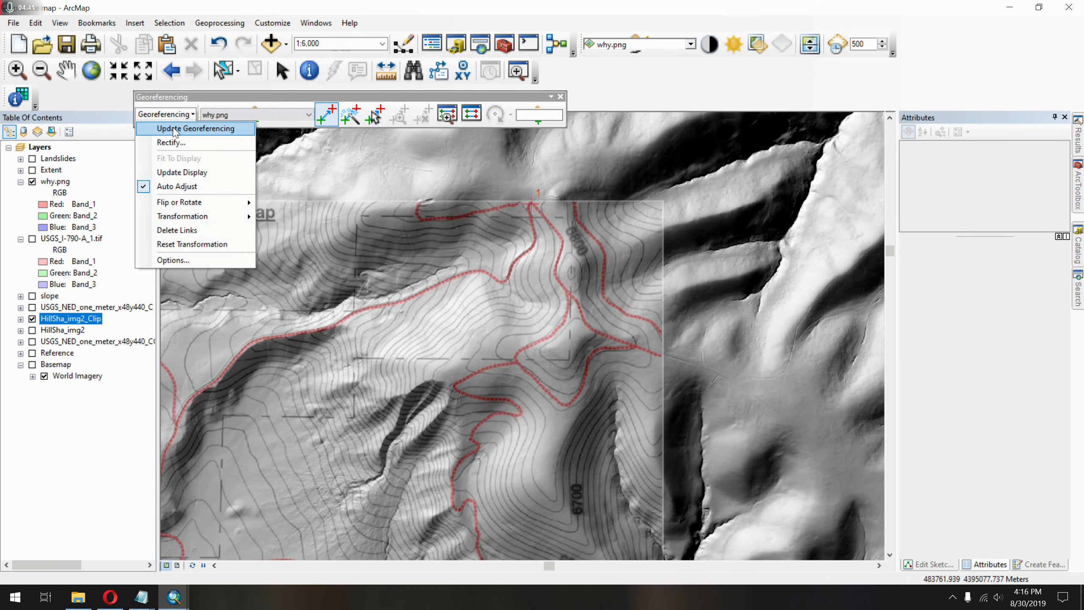
pyautogui.click(173, 129)
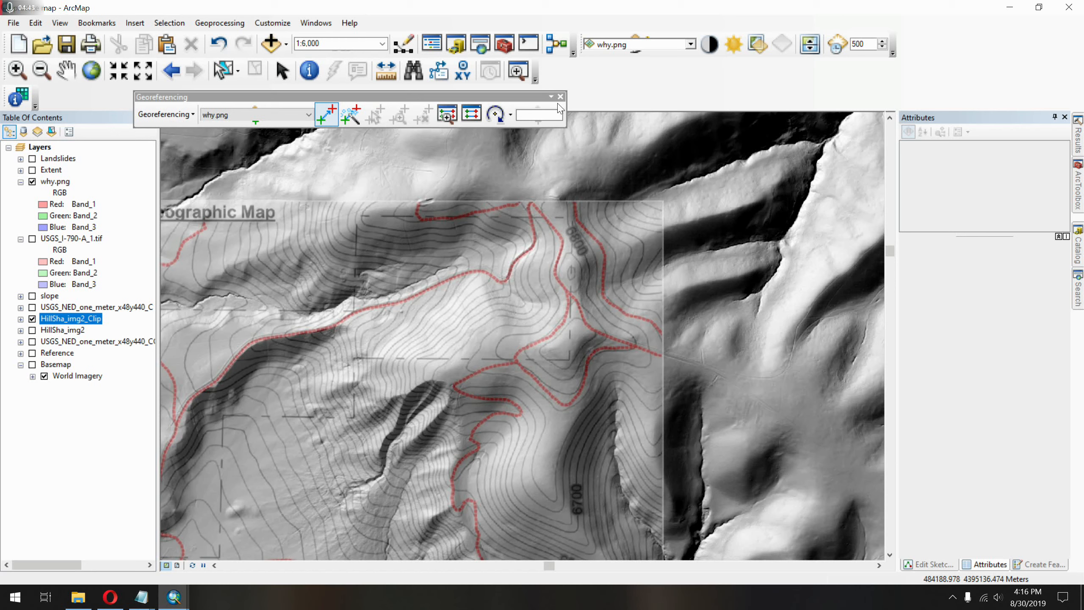
# Hide the Georeferencing toolbar and examine how why.png lines up with the hillshade's trails, gullies and C-470.
pyautogui.click(560, 96)
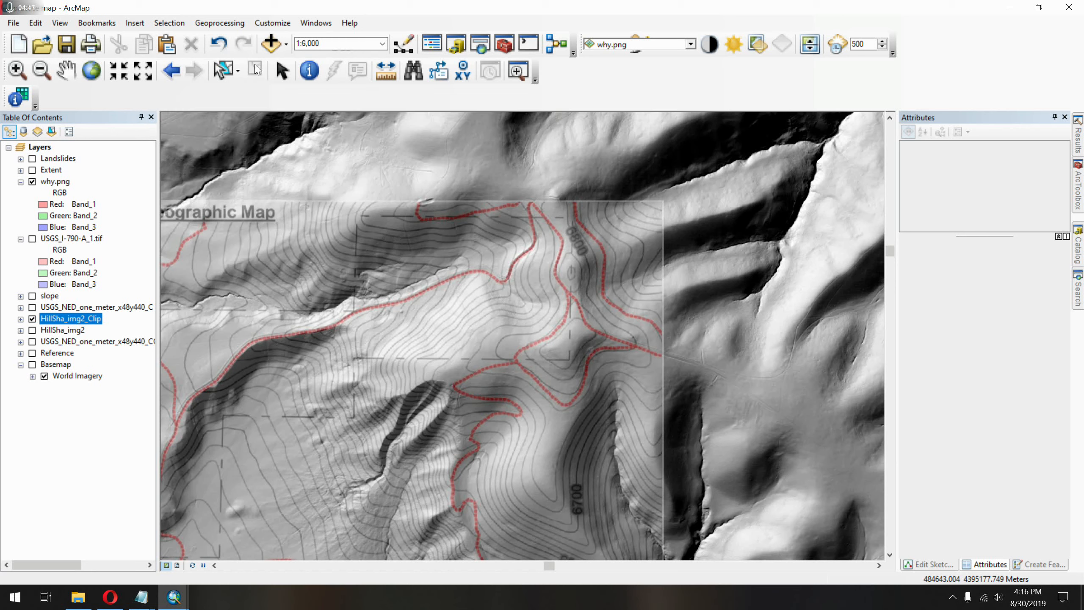
pyautogui.click(281, 71)
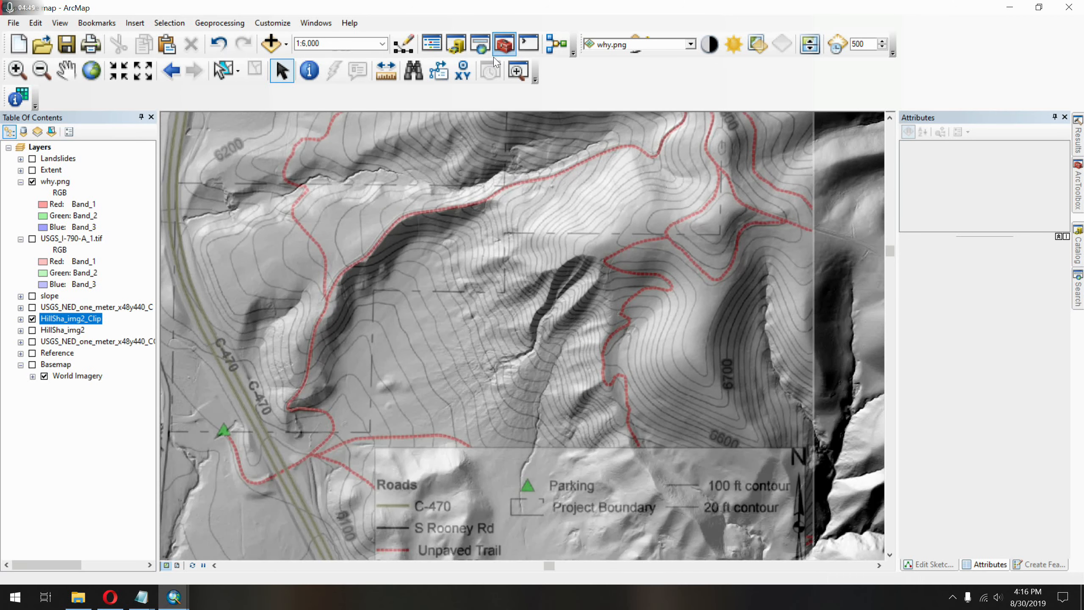
pyautogui.moveTo(408, 294); pyautogui.dragTo(477, 248)
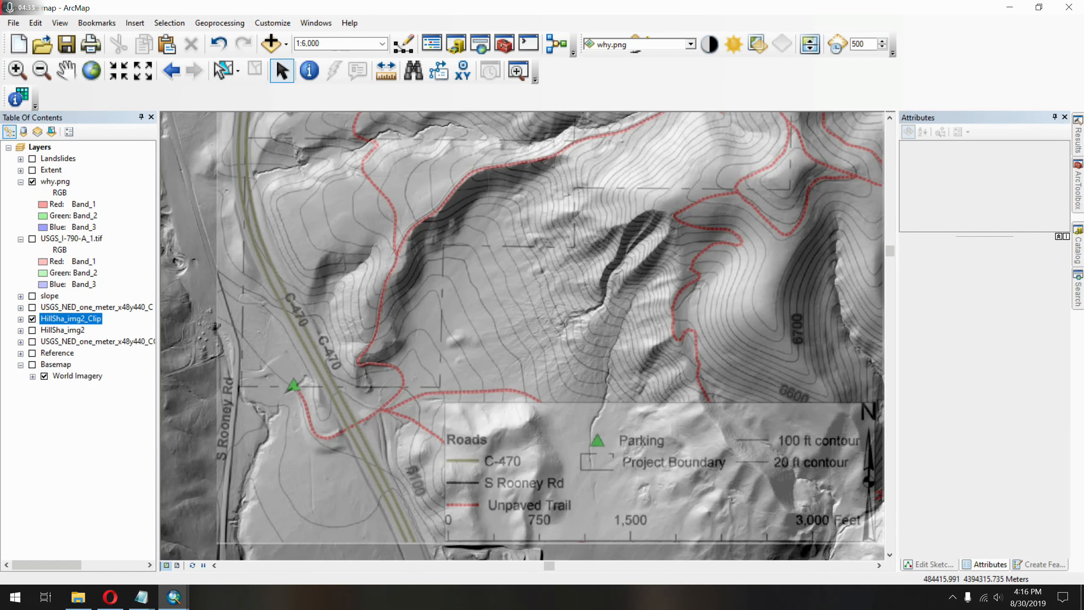
pyautogui.moveTo(641, 246); pyautogui.dragTo(568, 338)
pyautogui.moveTo(582, 265); pyautogui.dragTo(597, 250)
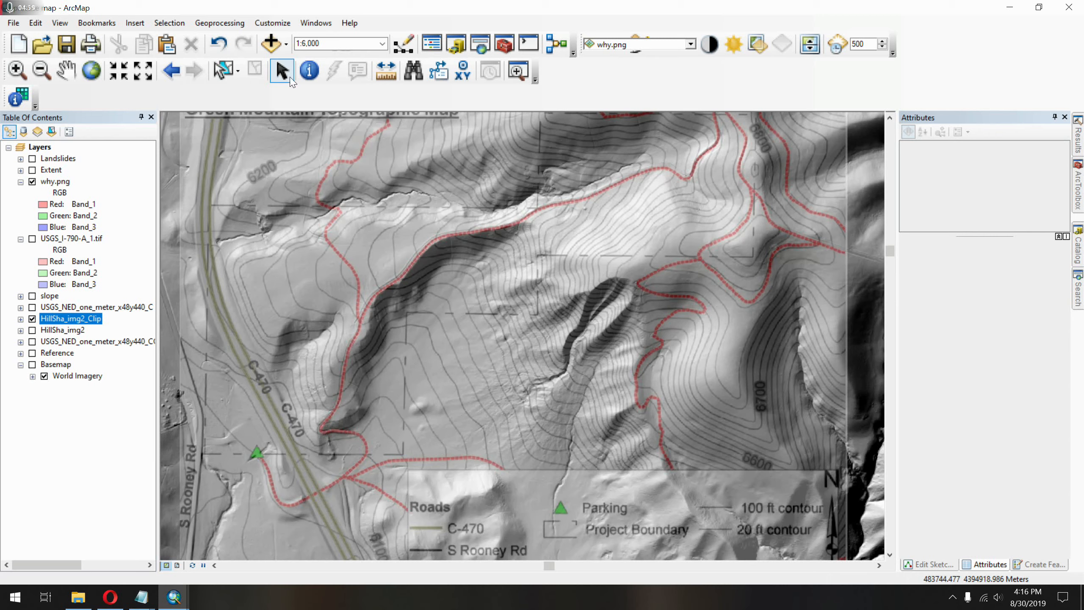
# Show the Georeferencing toolbar again, look at the link table for why.png, and dock the toolbar below the Tools toolbar.
pyautogui.rightClick(681, 77)
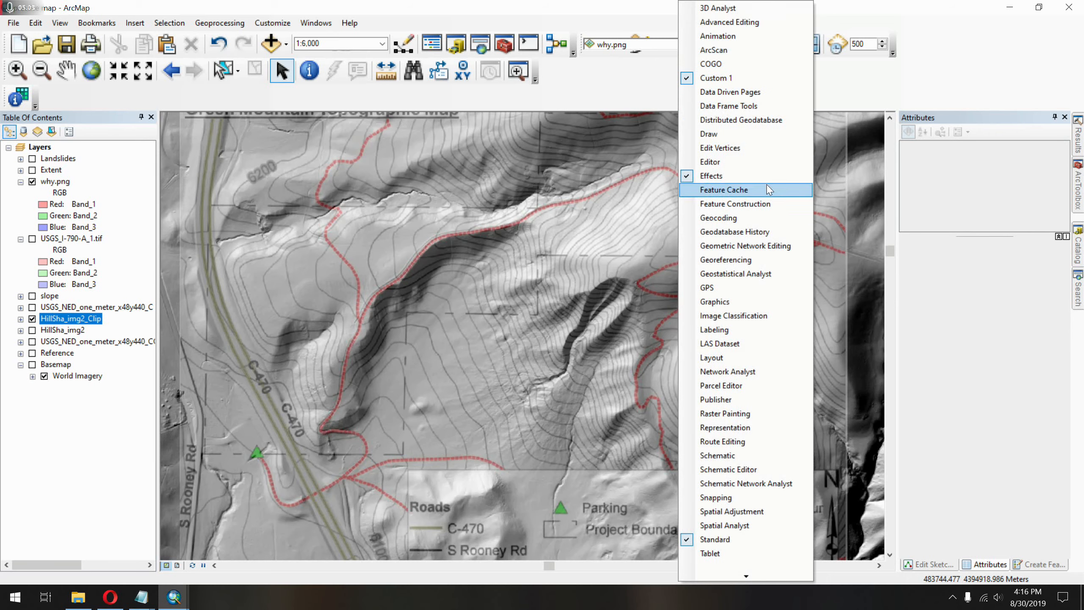
pyautogui.click(752, 265)
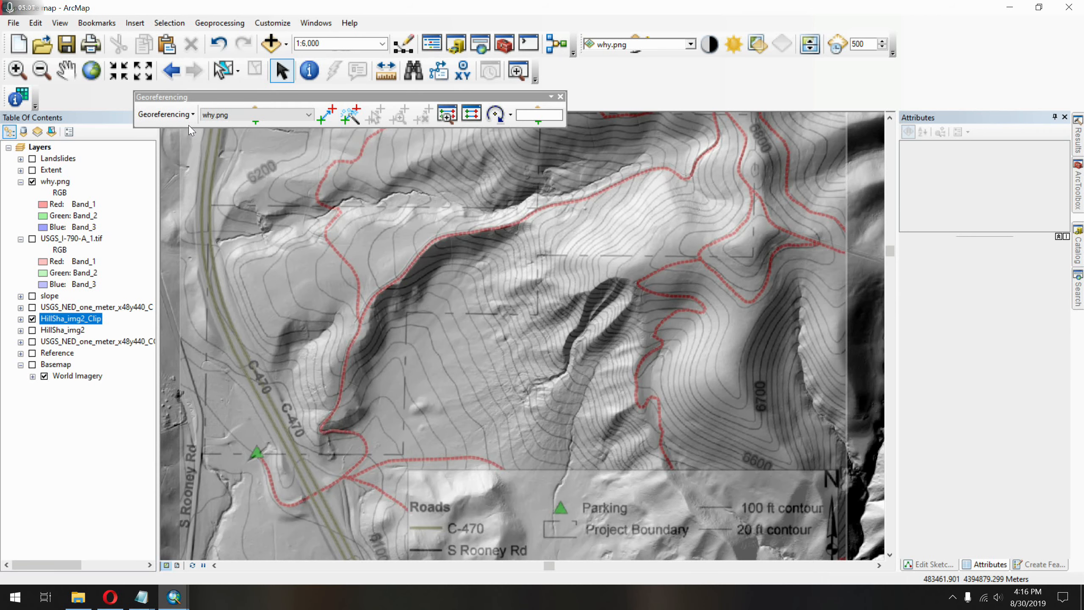
pyautogui.click(475, 116)
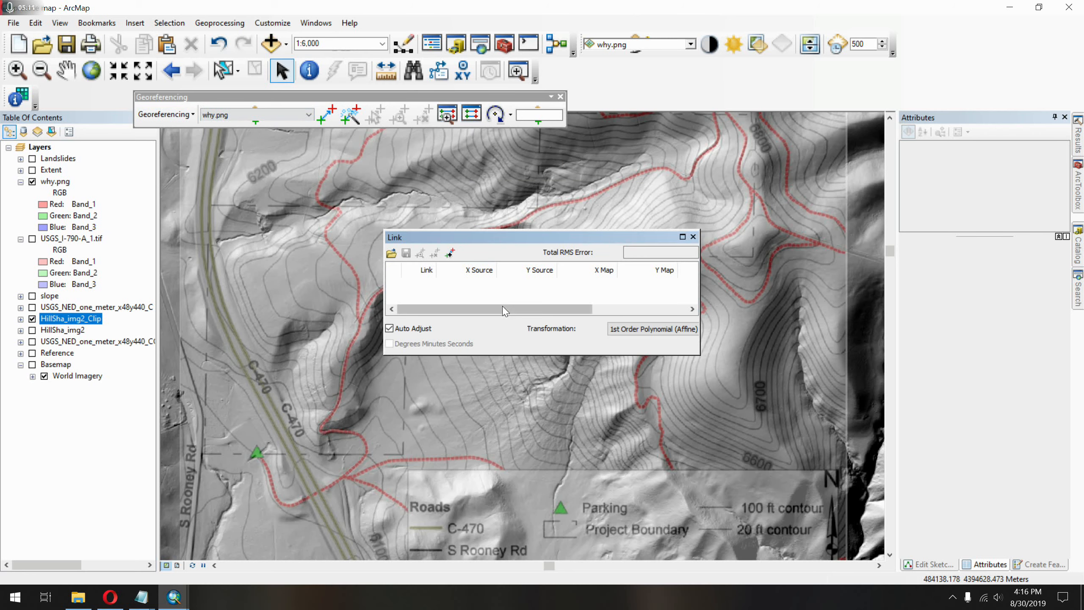
pyautogui.doubleClick(281, 98)
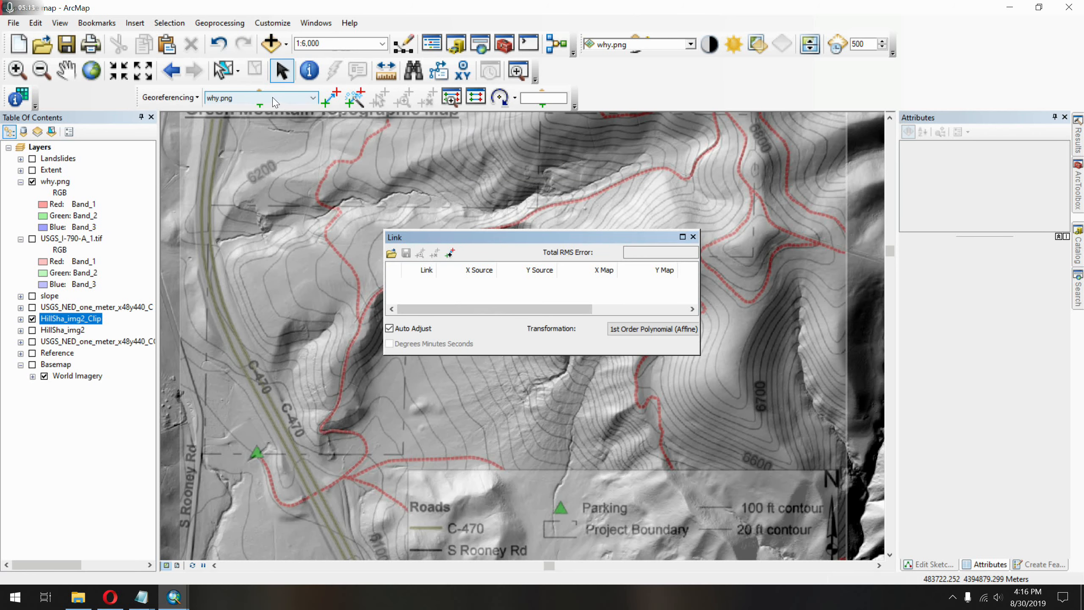
pyautogui.click(274, 99)
pyautogui.click(290, 110)
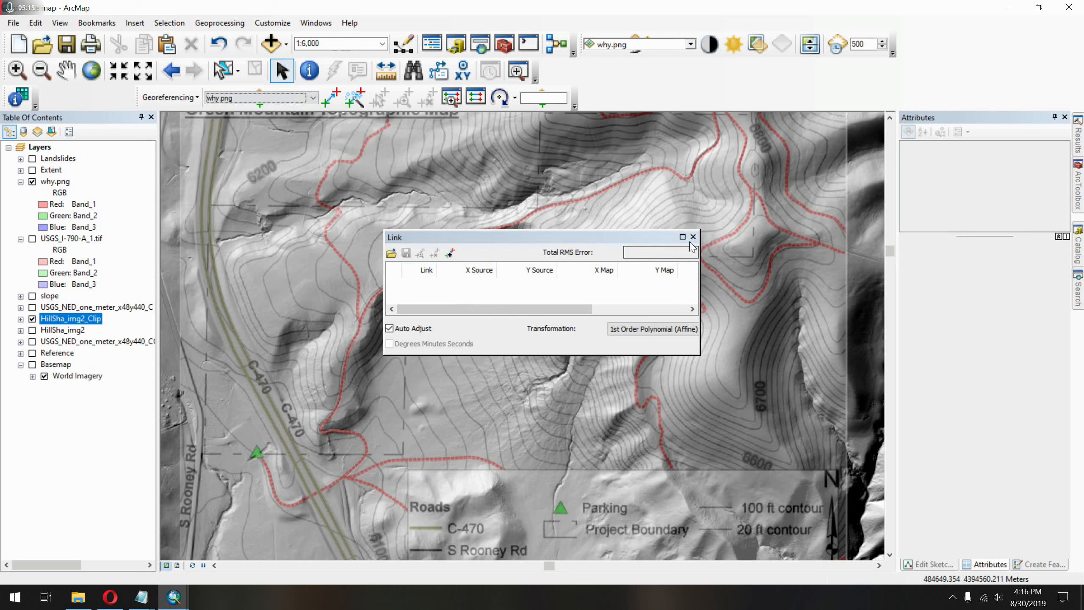
pyautogui.click(693, 237)
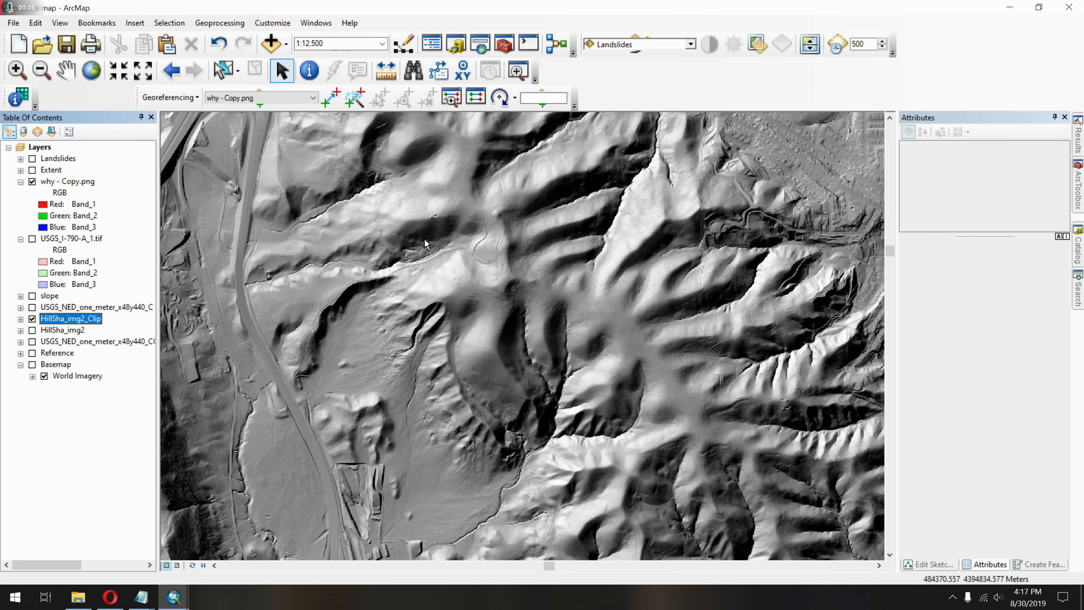
# Identify the coordinates of the trail's sharp northern bend on HillSha_img2_Clip and display the location in Decimal Degrees.
pyautogui.scroll(4, 425, 244)
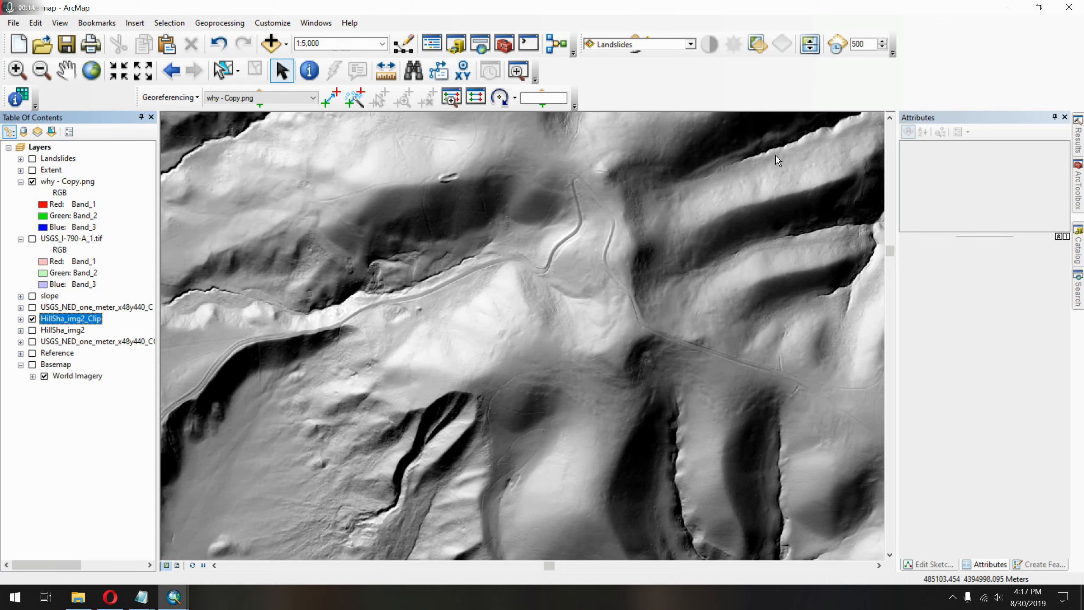
pyautogui.scroll(-4, 625, 144)
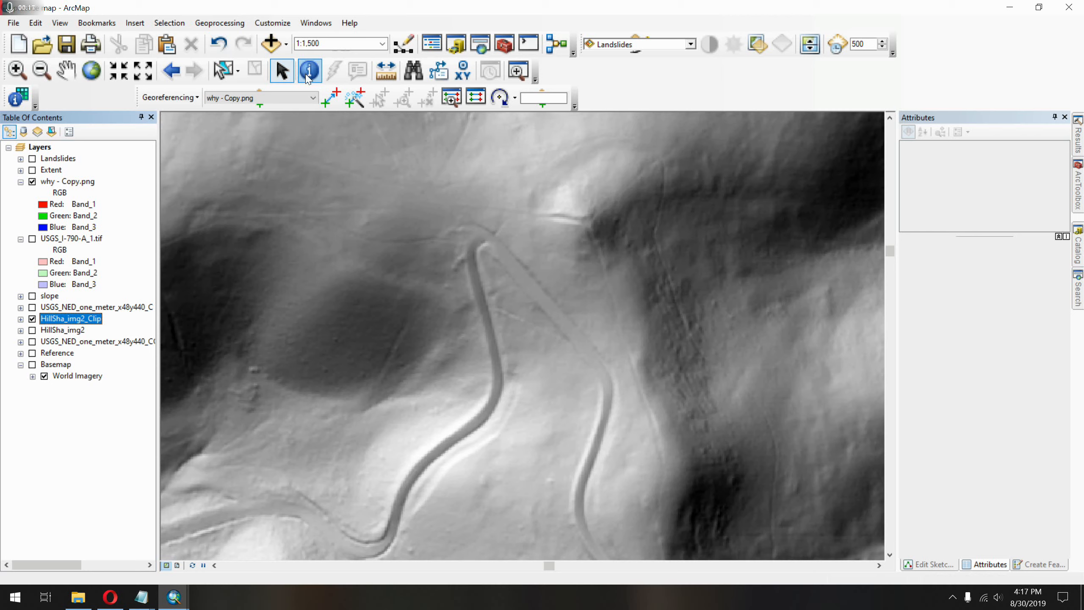
pyautogui.click(309, 73)
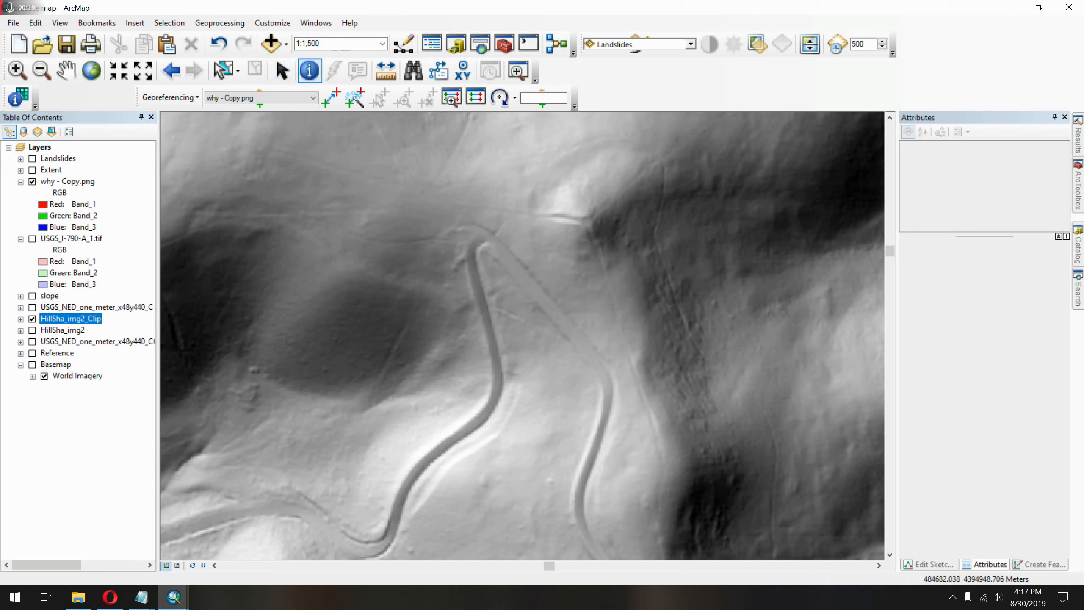
pyautogui.click(479, 243)
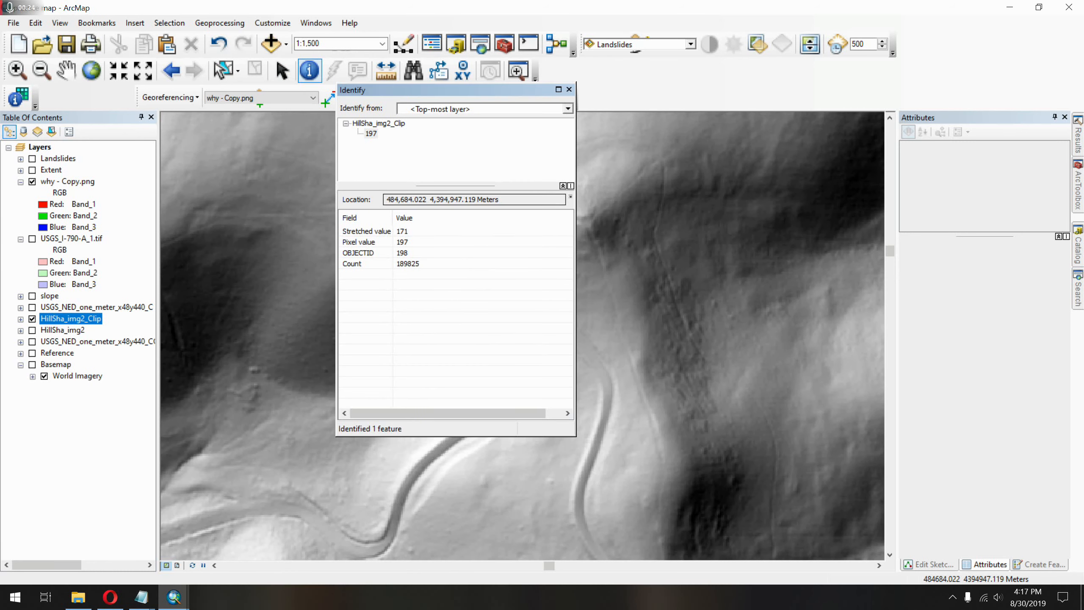
pyautogui.moveTo(514, 200); pyautogui.dragTo(386, 200)
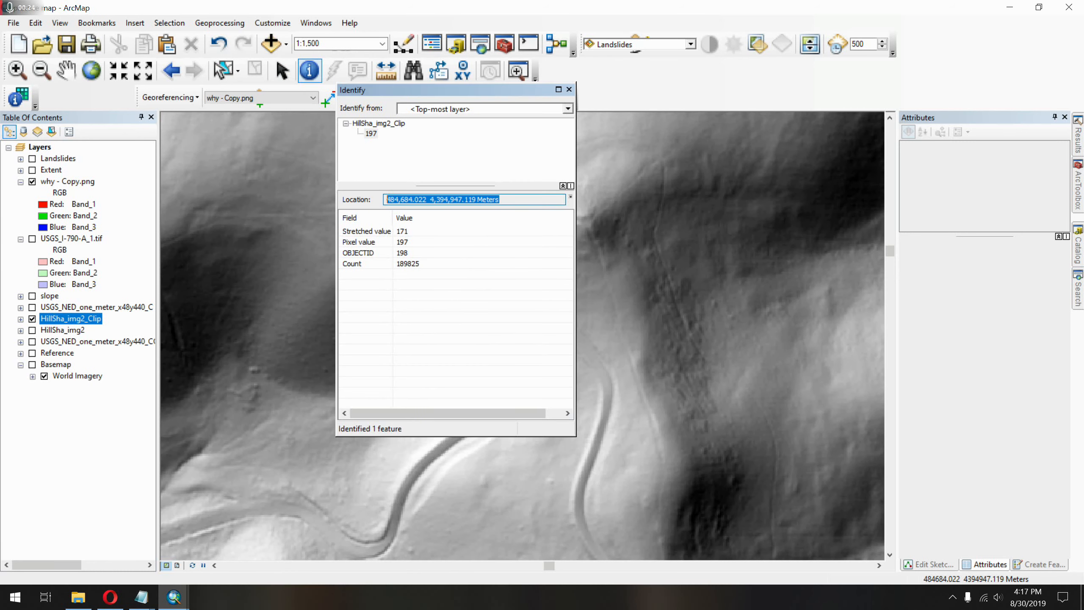
pyautogui.click(571, 197)
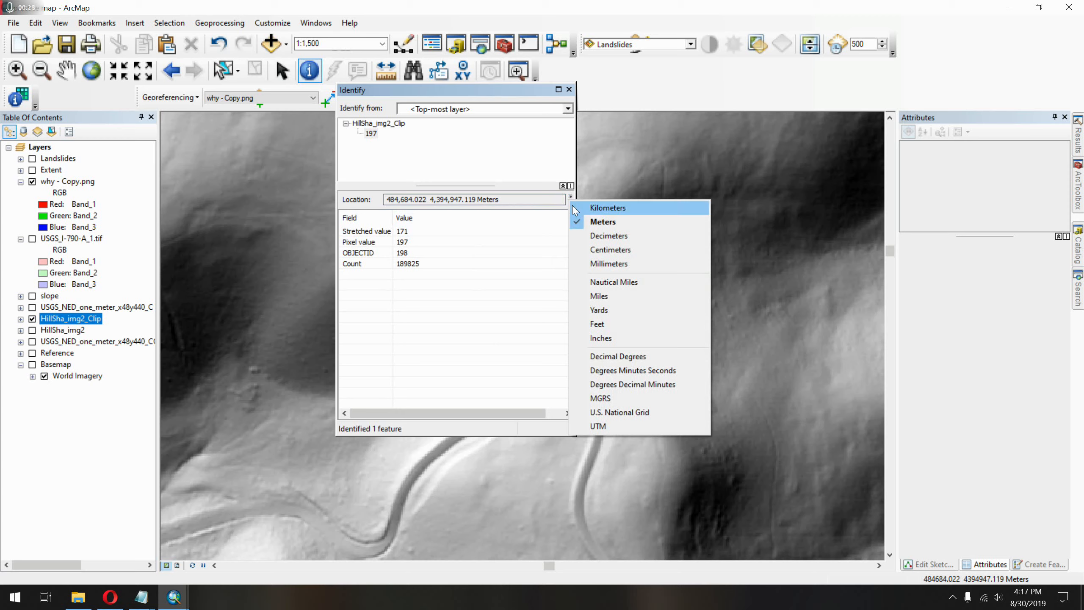
pyautogui.click(647, 361)
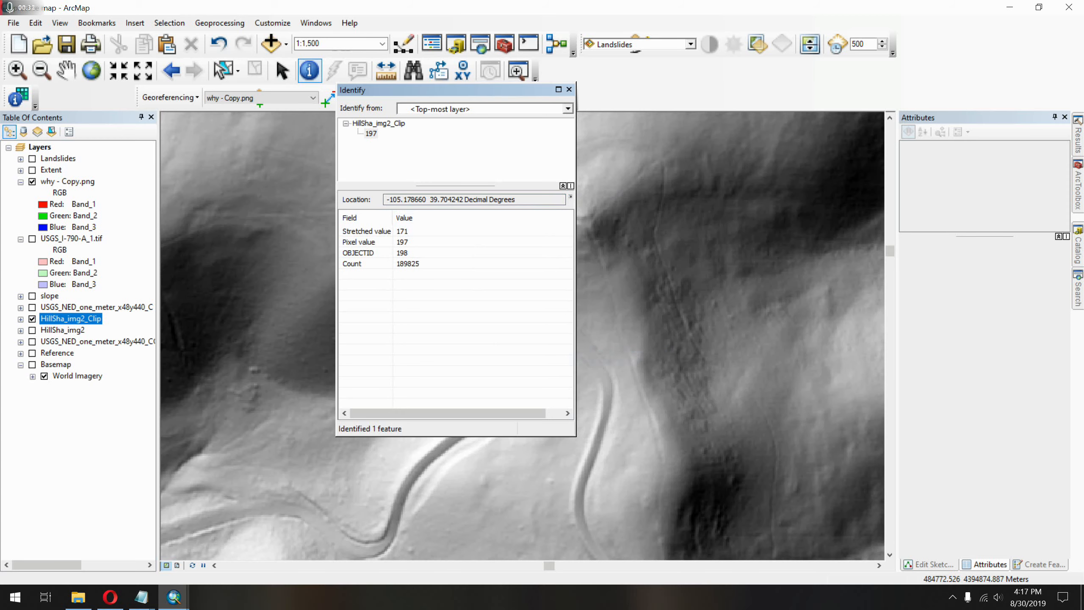
pyautogui.click(569, 90)
# Zoom to why - Copy.png and place control points at the trail's sharp northern bend and the bend just east of C-470.
pyautogui.click(75, 183)
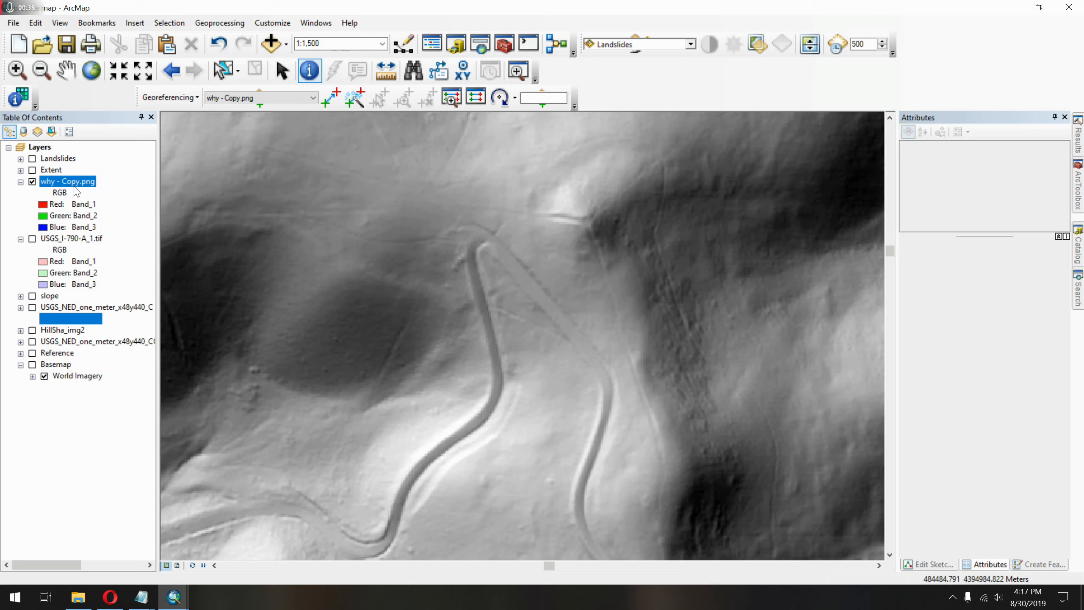
pyautogui.rightClick(76, 187)
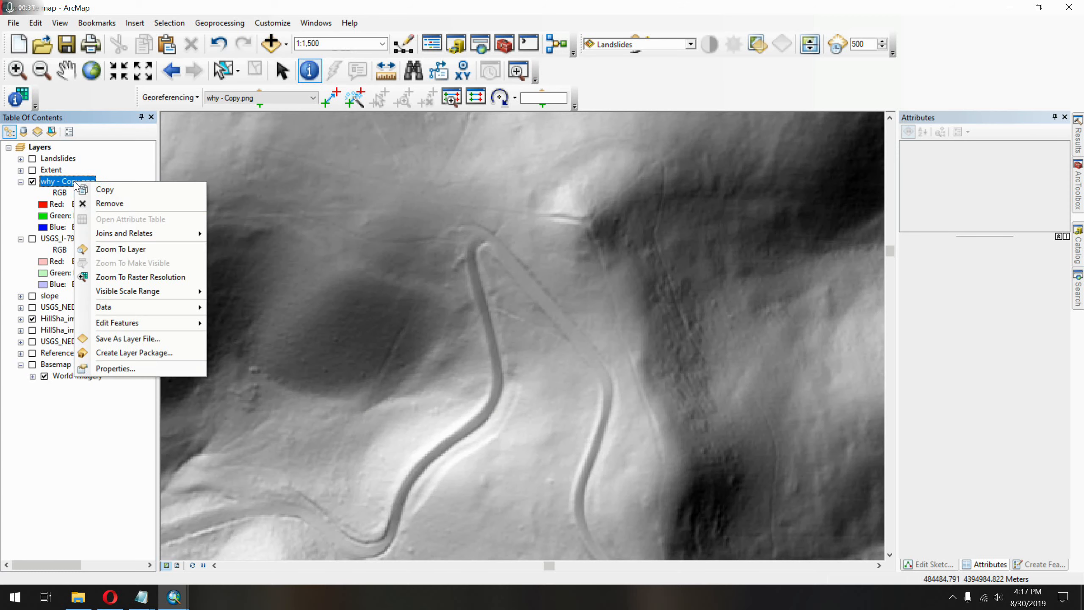
pyautogui.click(165, 250)
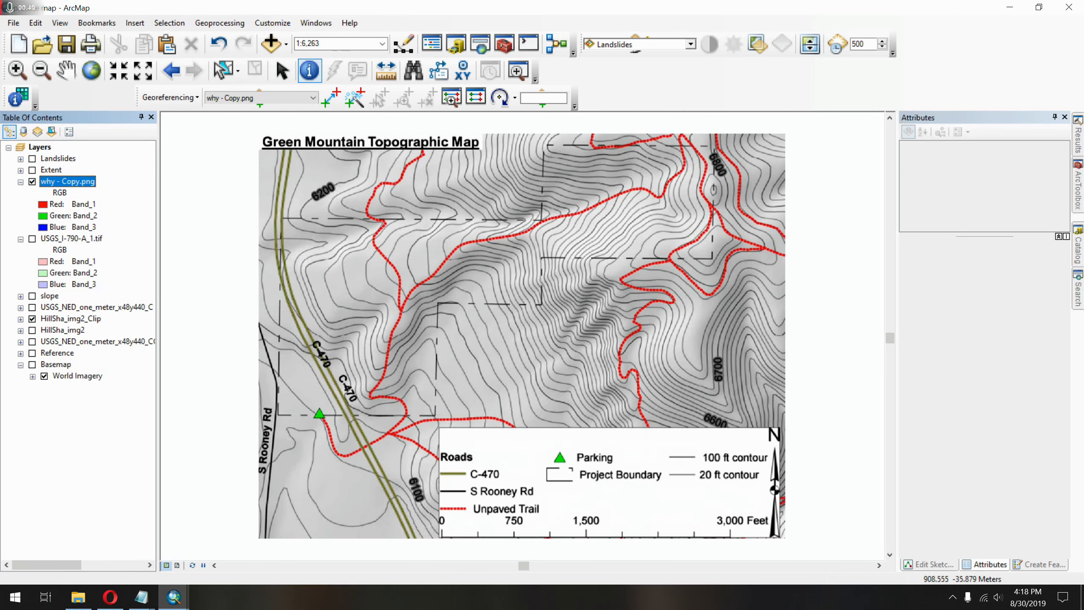
pyautogui.click(332, 97)
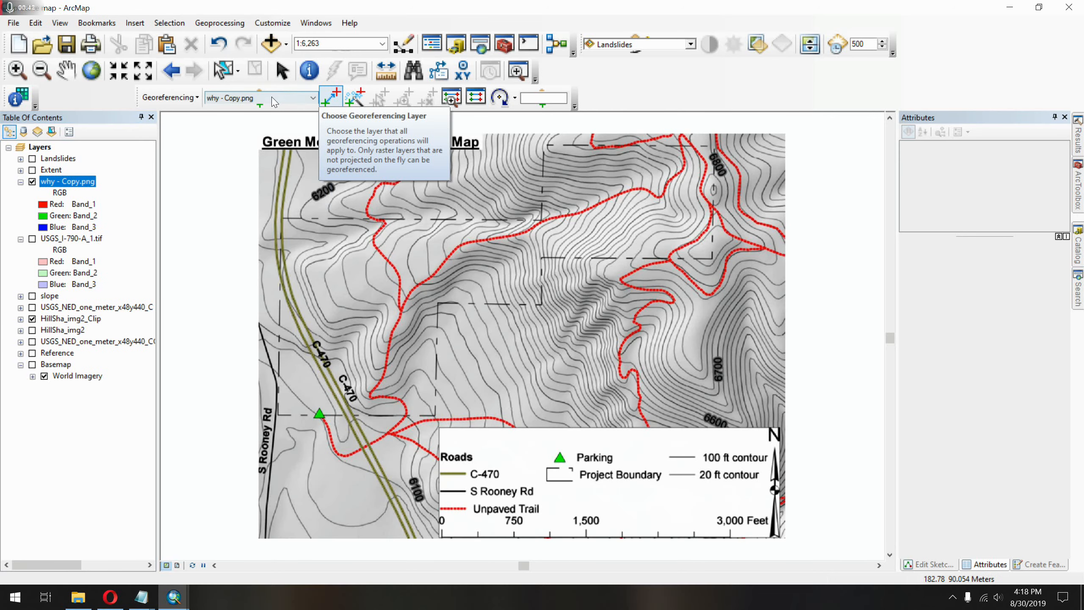
pyautogui.click(274, 99)
pyautogui.click(281, 110)
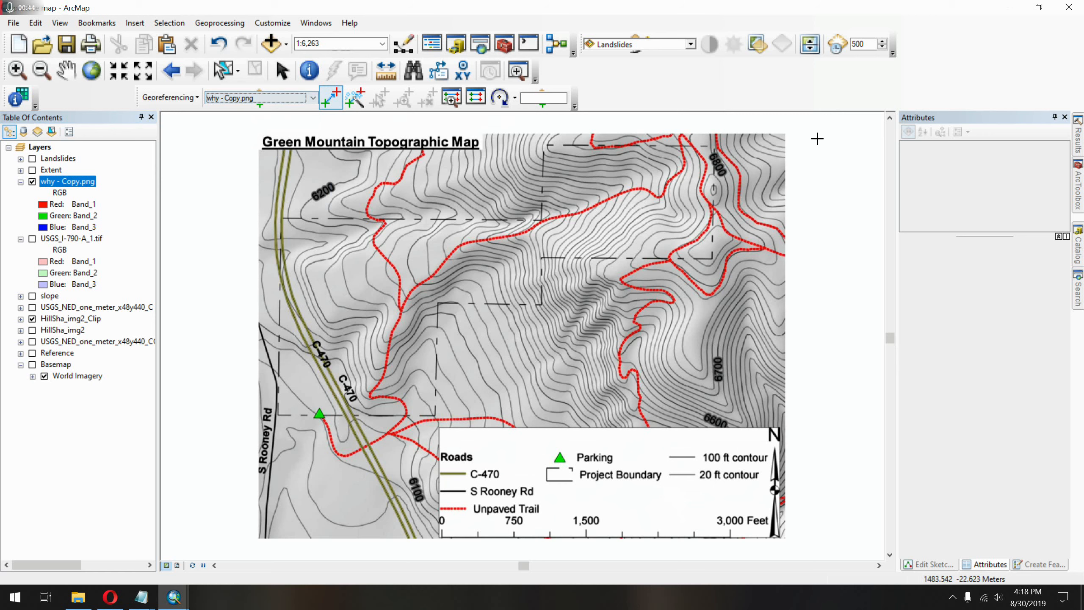
pyautogui.click(681, 136)
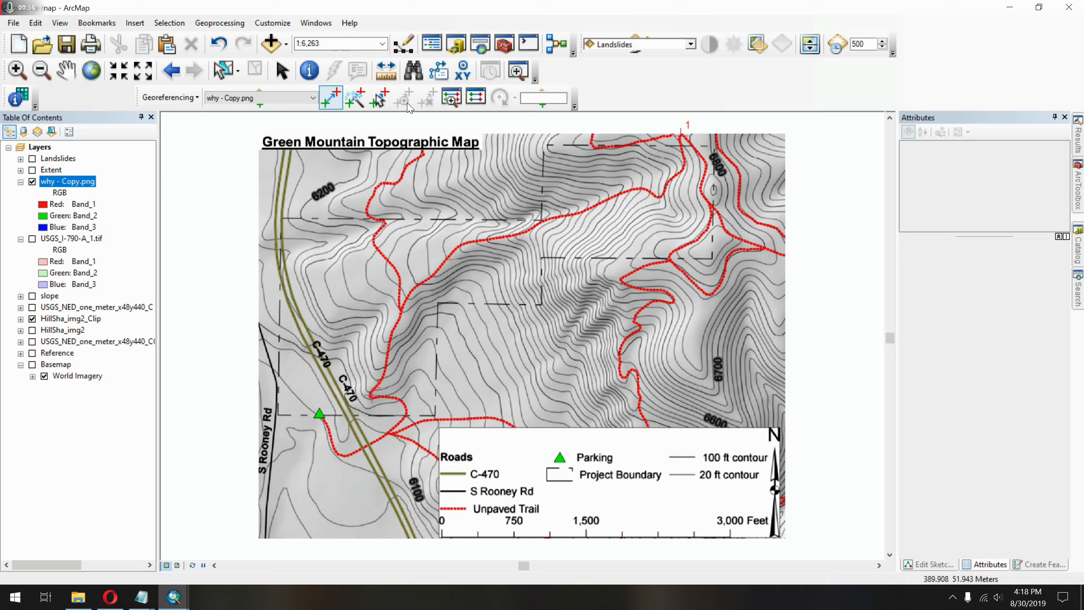
# Open the link table and set link 1's Y Map to 4394954.460, copied from the coords file in Notepad.
pyautogui.click(478, 103)
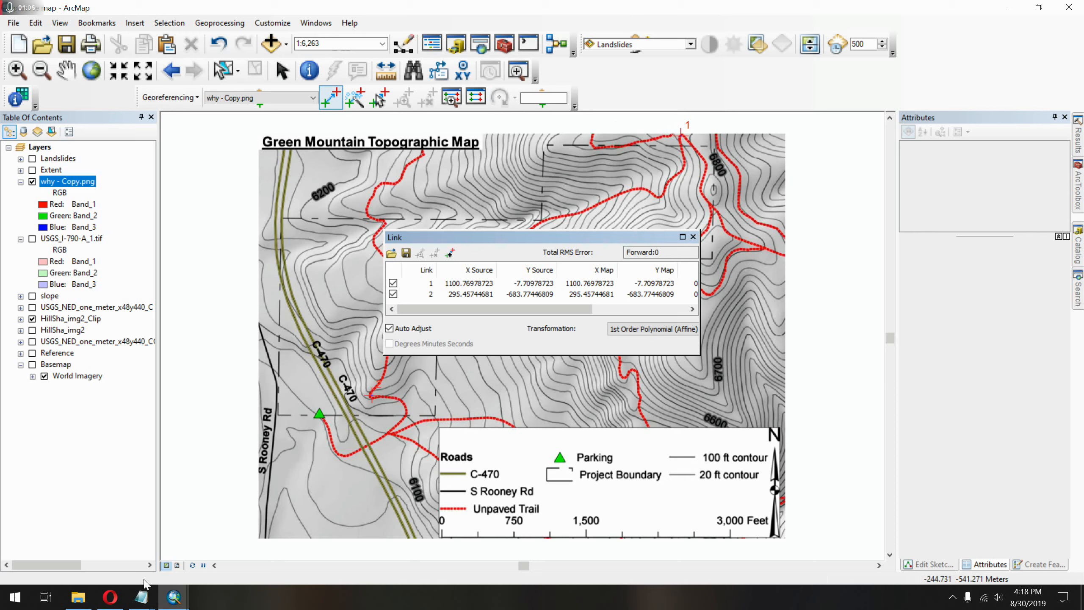
pyautogui.moveTo(569, 238); pyautogui.dragTo(470, 191)
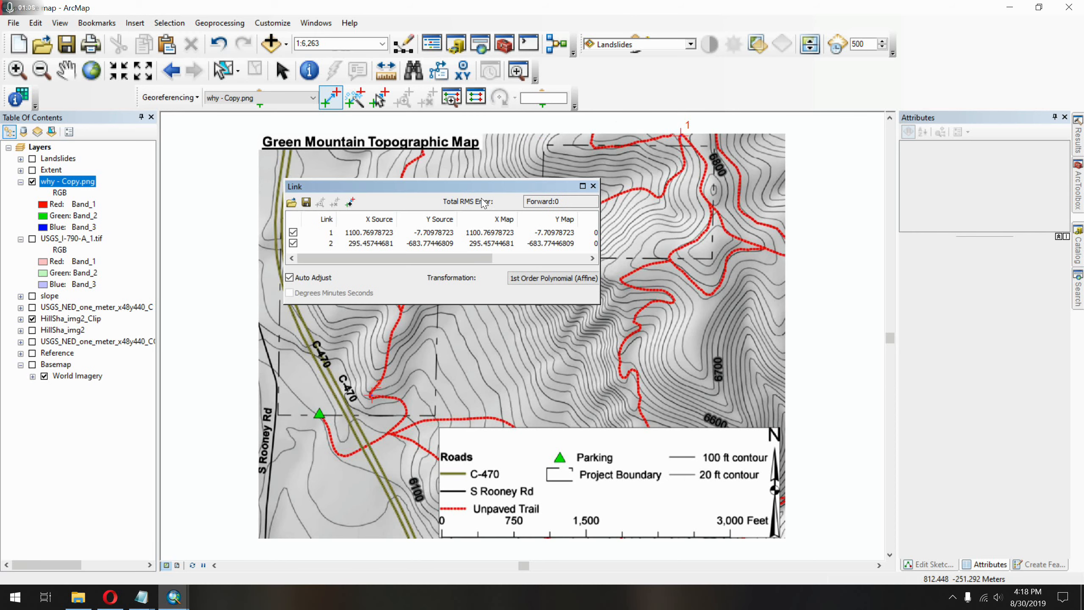
pyautogui.moveTo(141, 597)
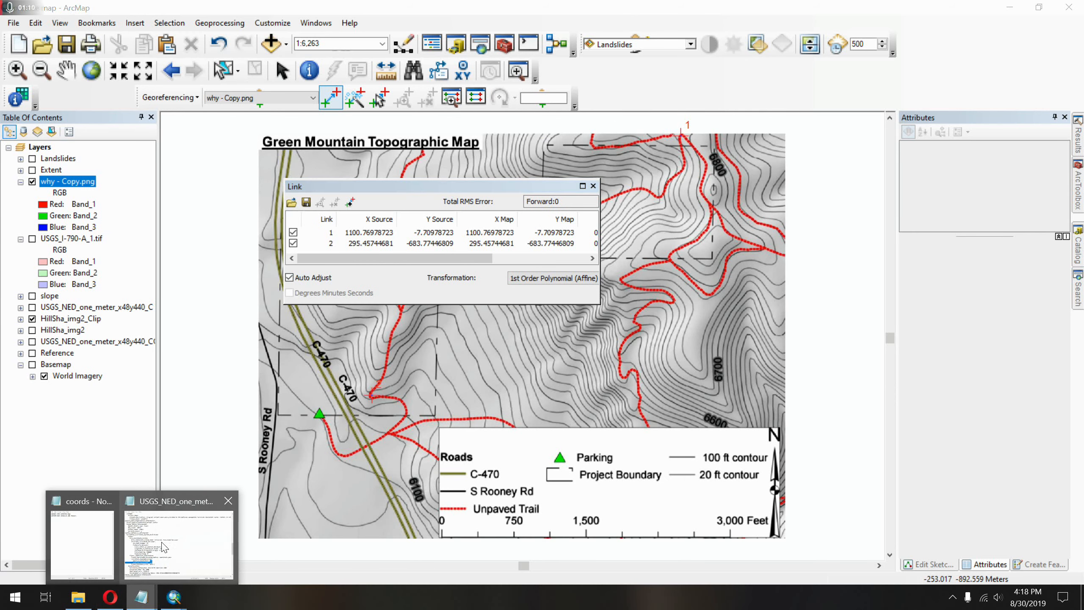
pyautogui.click(82, 543)
pyautogui.moveTo(547, 67); pyautogui.dragTo(877, 112)
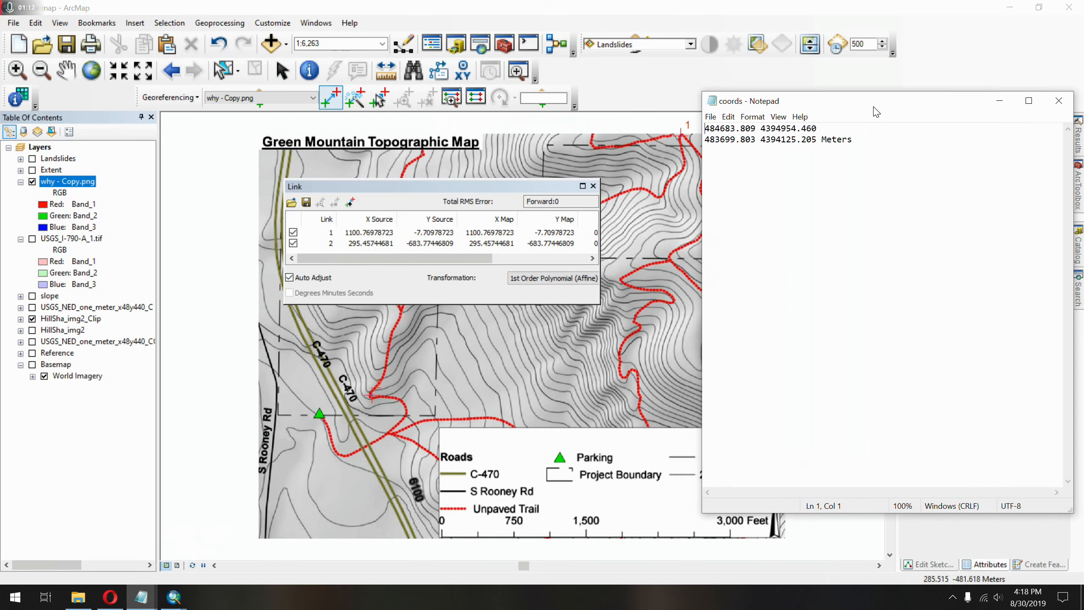
pyautogui.moveTo(817, 128); pyautogui.dragTo(759, 124)
pyautogui.hotkey('ctrl', 'c')
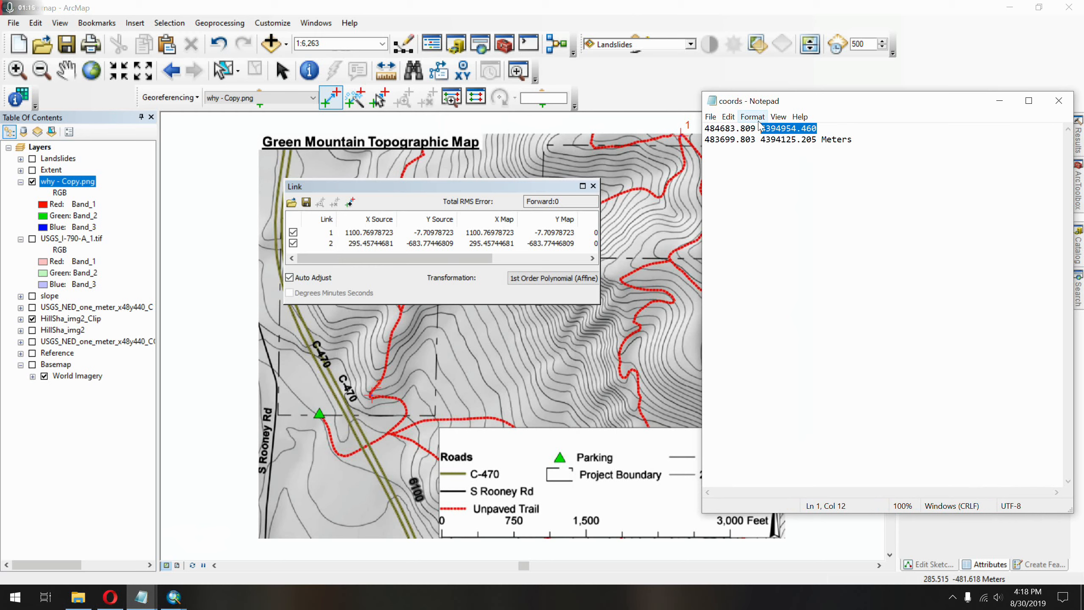
pyautogui.click(566, 236)
pyautogui.click(566, 236)
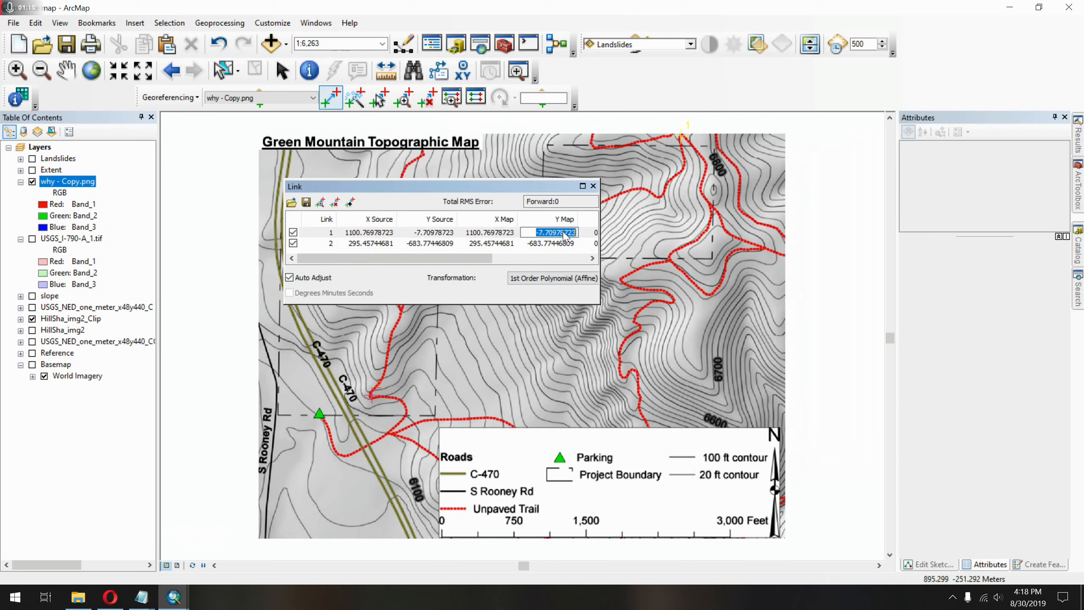
pyautogui.hotkey('ctrl', 'v')
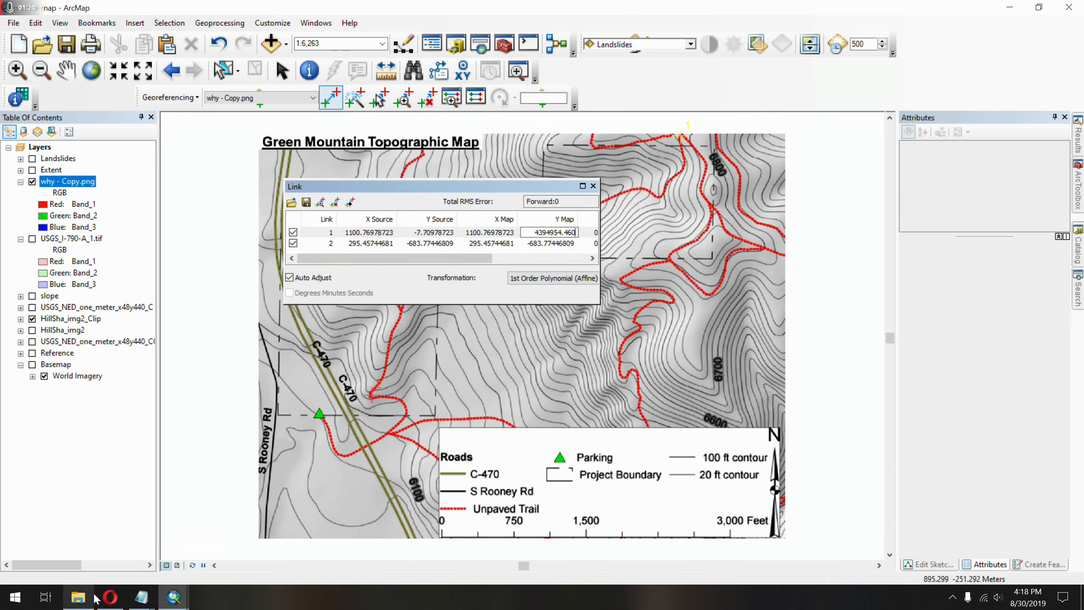
# Set link 2's Y Map to 4394125.205, copied from the second line of the coords file in Notepad.
pyautogui.click(80, 601)
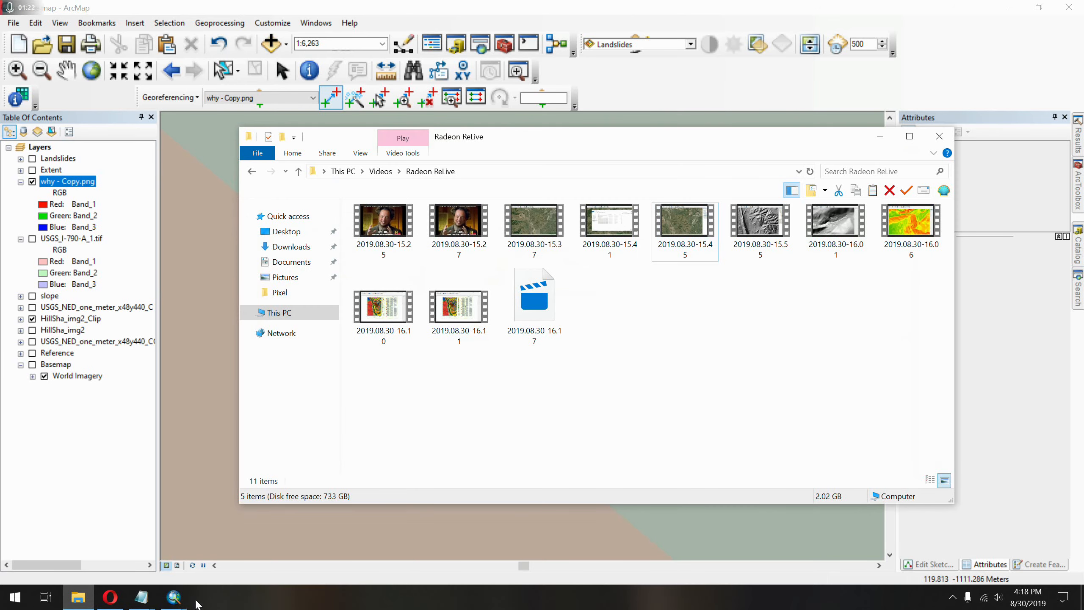
pyautogui.click(80, 600)
pyautogui.moveTo(141, 599)
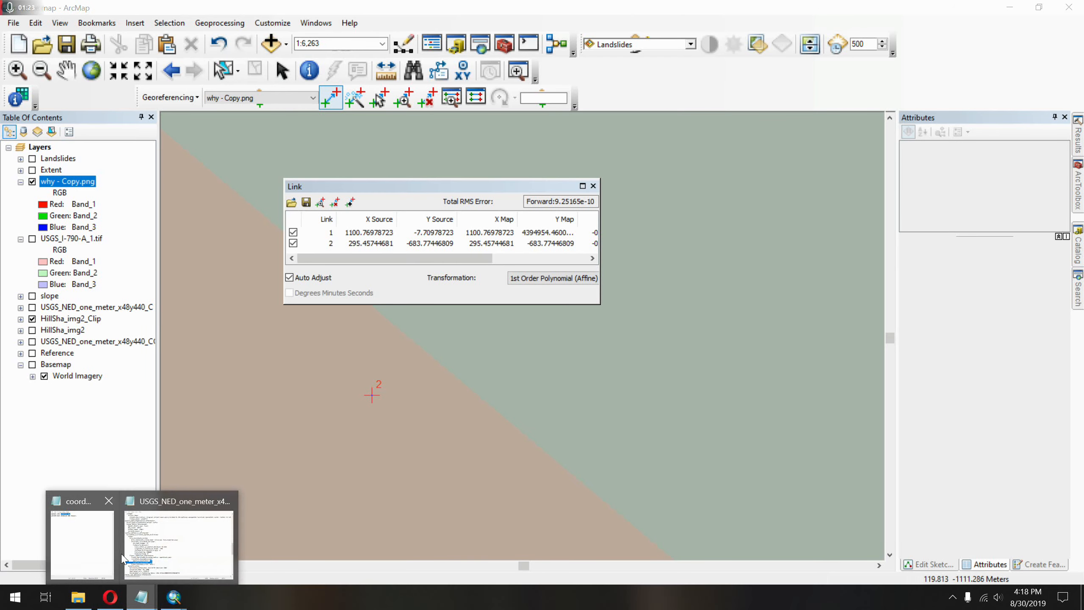
pyautogui.click(94, 531)
pyautogui.doubleClick(790, 140)
pyautogui.hotkey('ctrl', 'c')
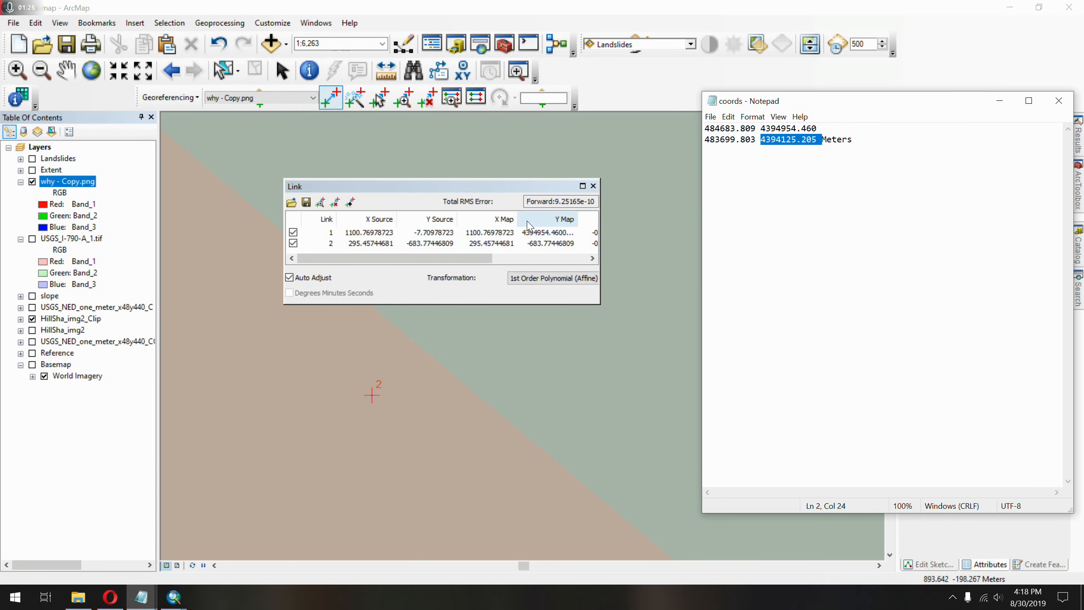
pyautogui.click(540, 246)
pyautogui.click(541, 245)
pyautogui.hotkey('ctrl', 'v')
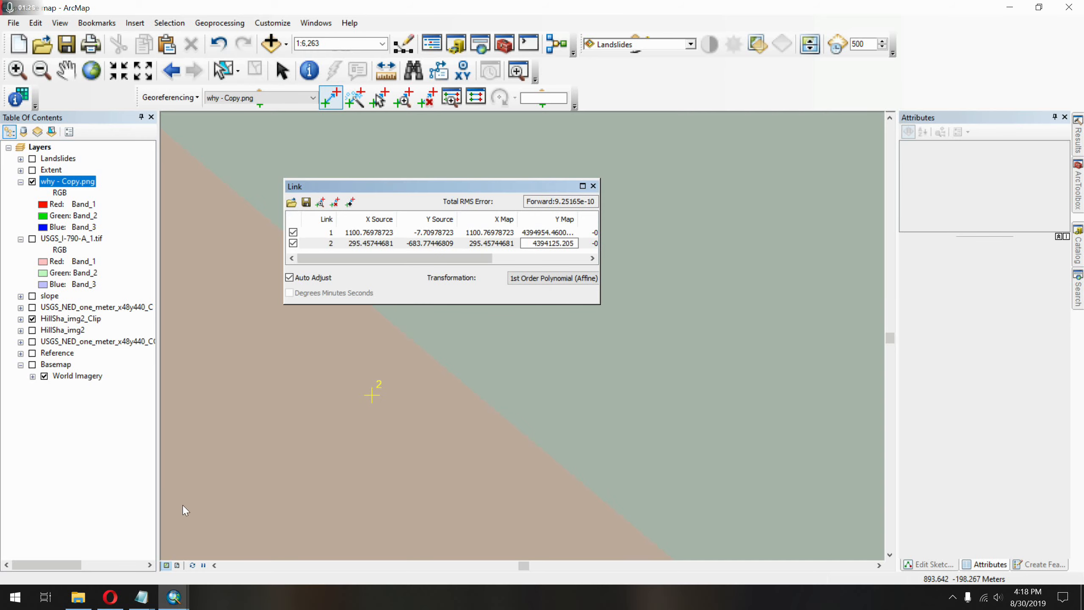
pyautogui.click(142, 597)
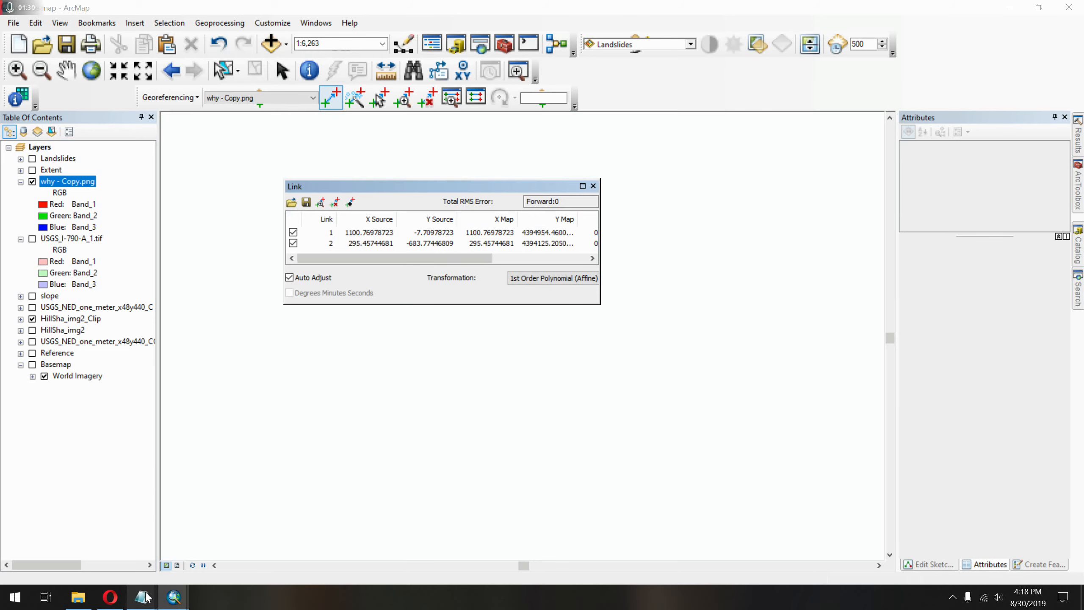
# Set link 1's X Map to 484683.809, copied from the first line of the coords file in Notepad.
pyautogui.click(91, 529)
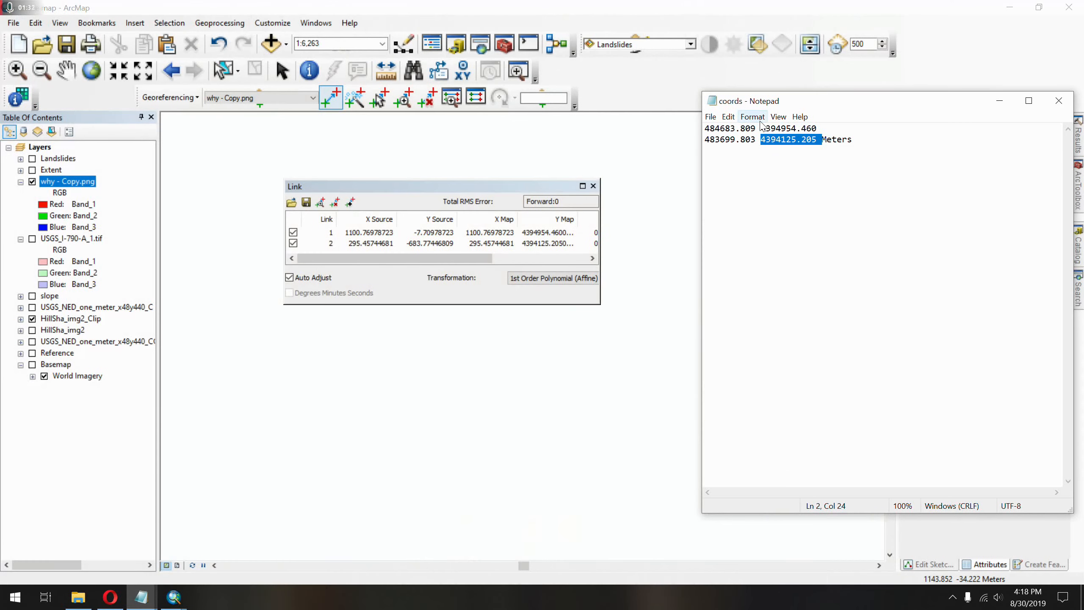
pyautogui.doubleClick(746, 128)
pyautogui.hotkey('ctrl', 'c')
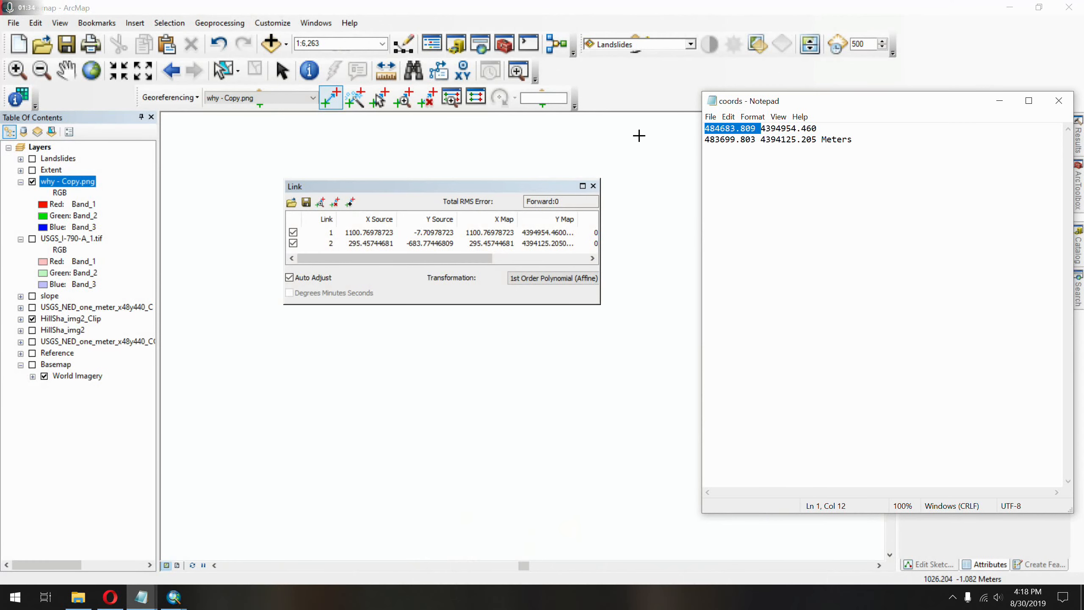
pyautogui.click(485, 234)
pyautogui.click(482, 233)
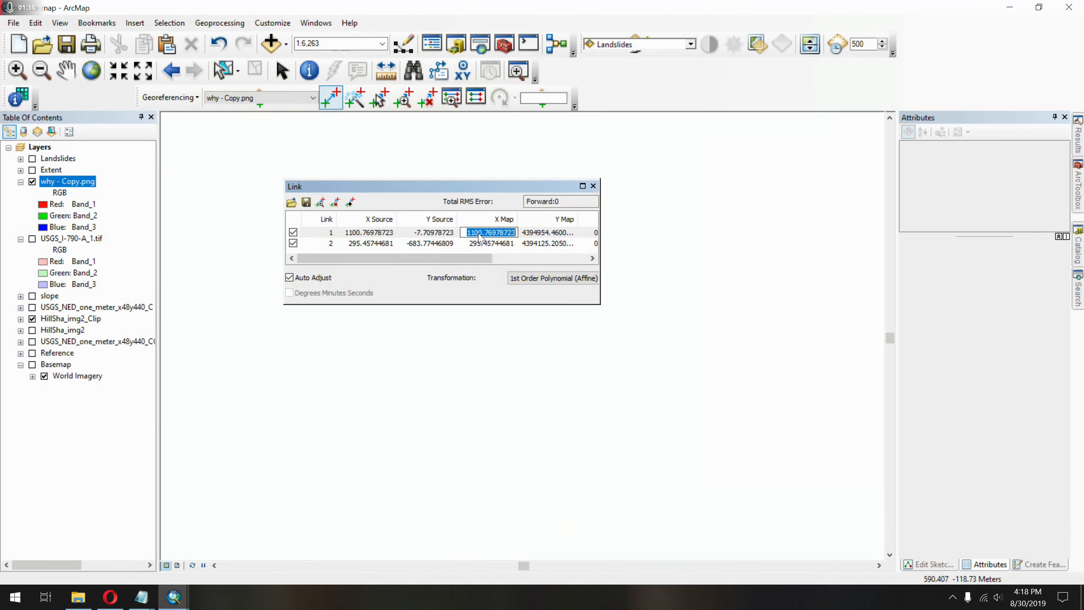
pyautogui.hotkey('ctrl', 'v')
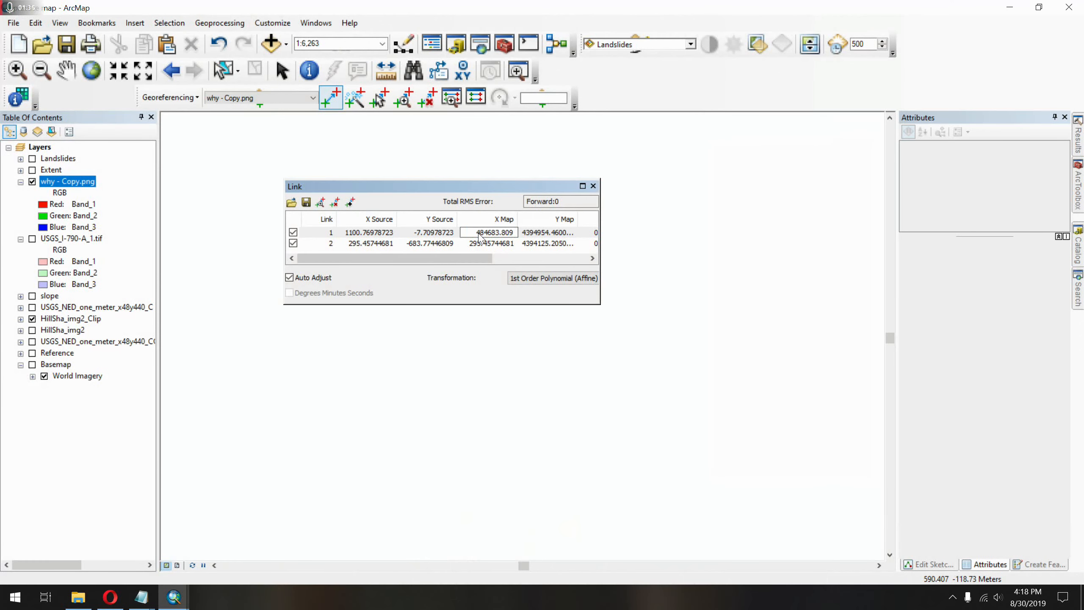
# Set link 2's X Map to 483699.803, copied from the second line of the coords file in Notepad.
pyautogui.click(143, 598)
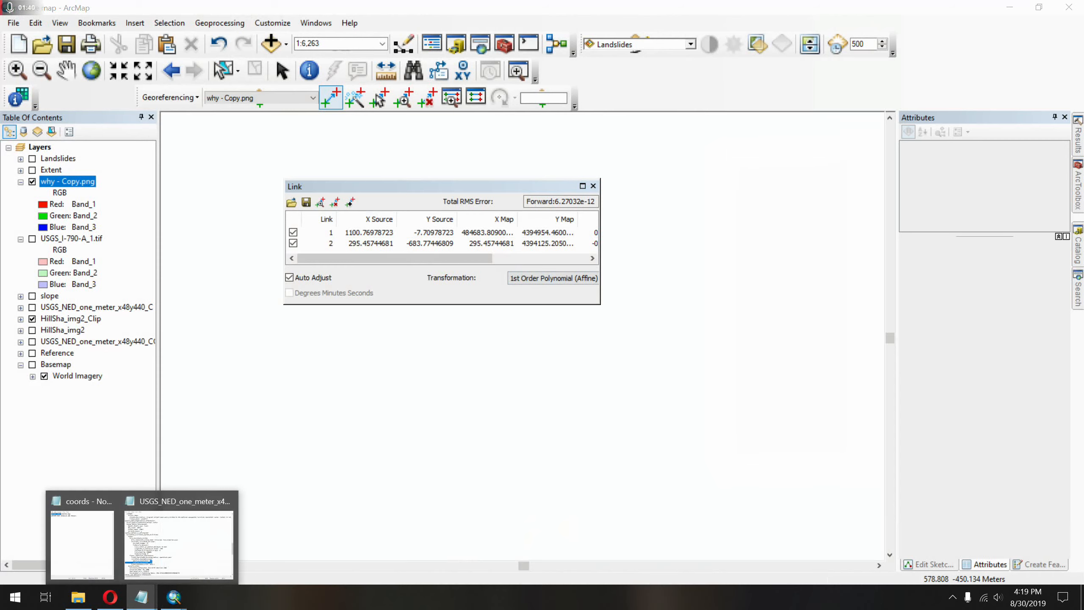
pyautogui.click(106, 551)
pyautogui.doubleClick(731, 140)
pyautogui.hotkey('ctrl', 'c')
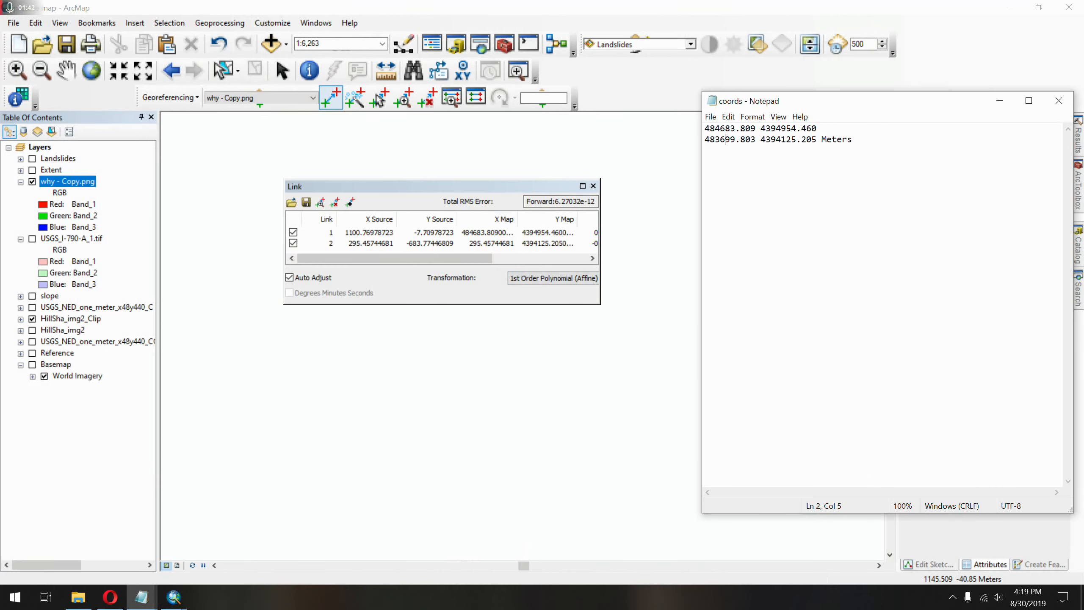
pyautogui.click(486, 247)
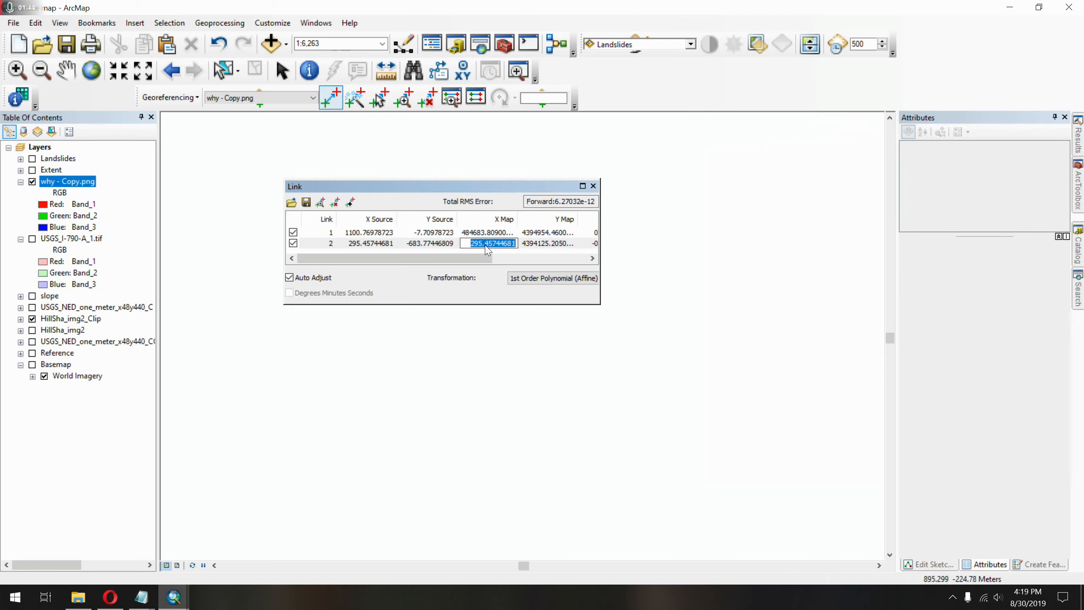
pyautogui.hotkey('ctrl', 'v')
pyautogui.click(306, 202)
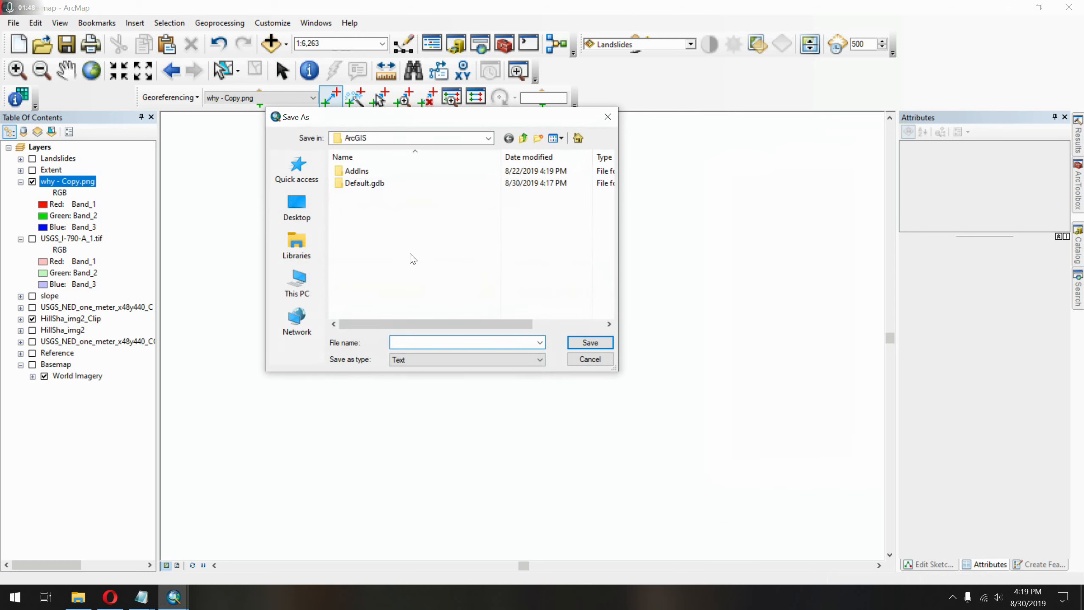
pyautogui.click(589, 358)
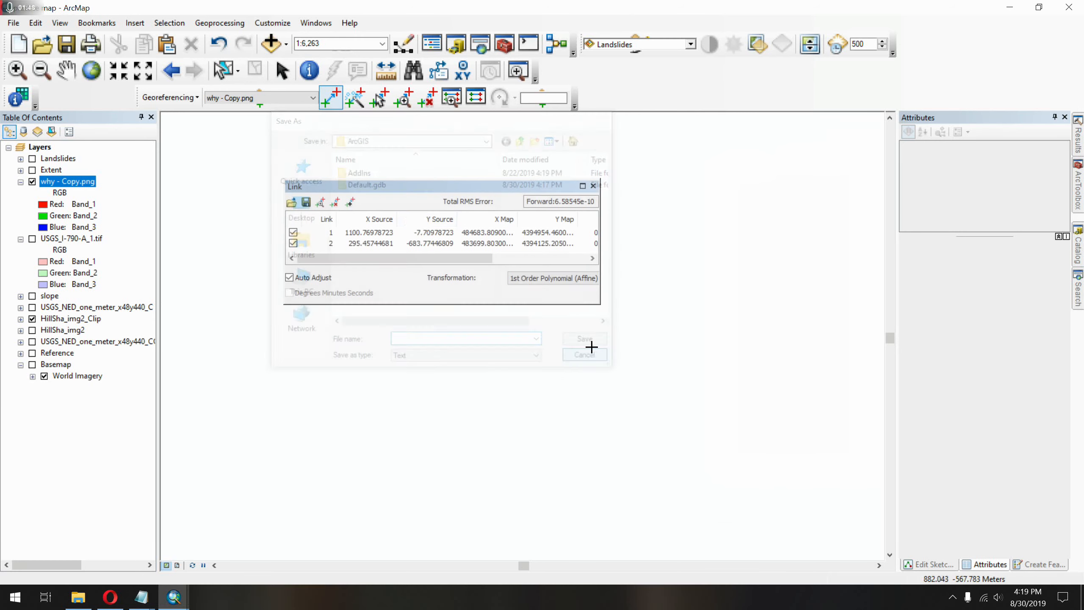
# Zoom to the why - Copy.png layer and move the link table clear of the map image.
pyautogui.rightClick(63, 182)
pyautogui.click(109, 249)
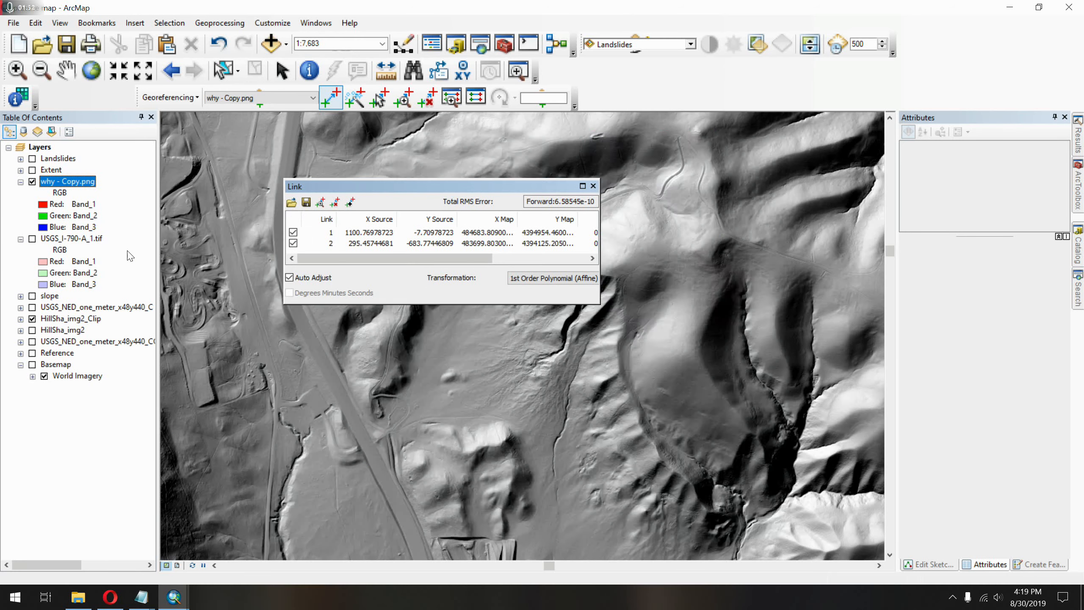
pyautogui.moveTo(460, 187); pyautogui.dragTo(955, 202)
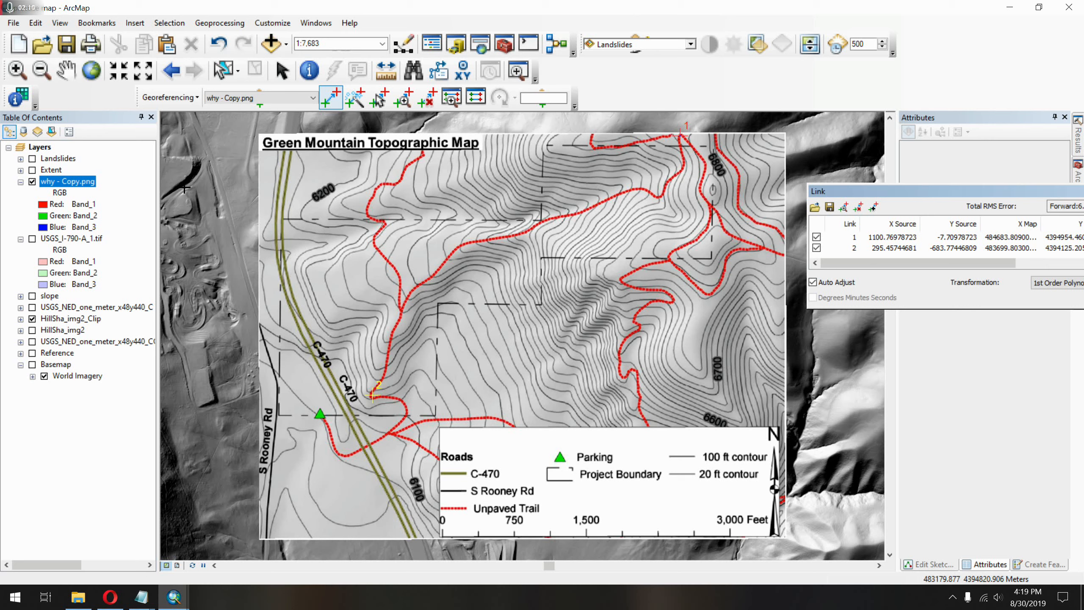
# Update the georeferencing of why - Copy.png to save its current warp, and dock the link table.
pyautogui.click(170, 98)
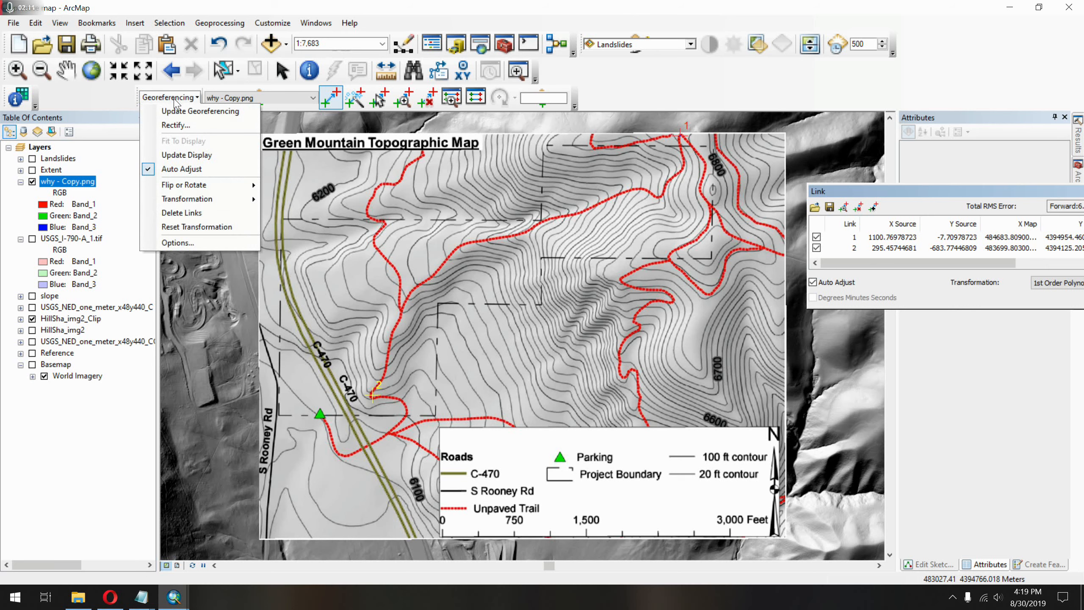
pyautogui.click(216, 111)
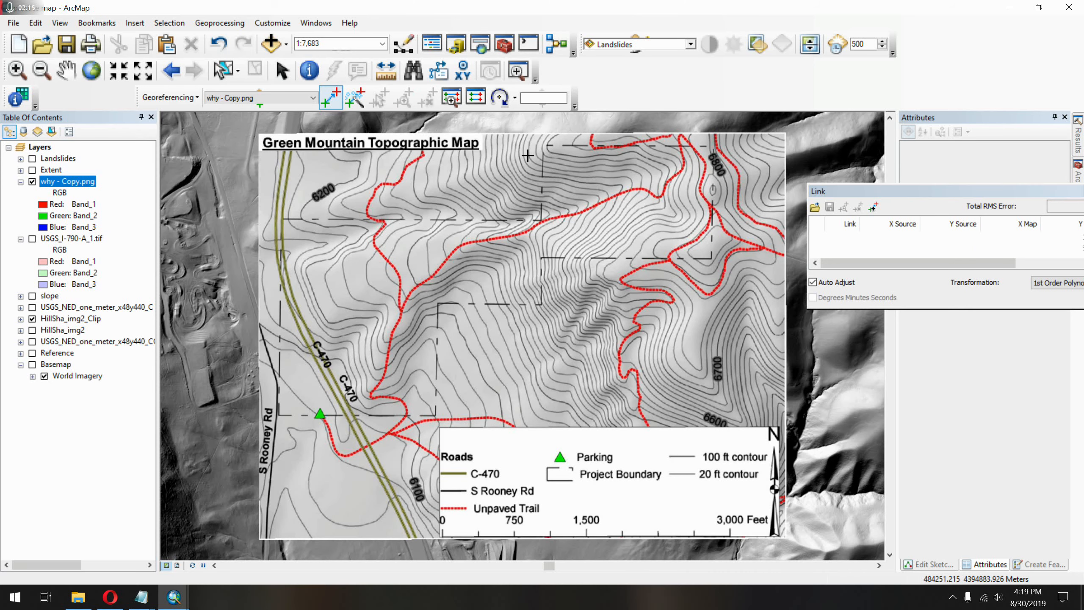
pyautogui.click(166, 98)
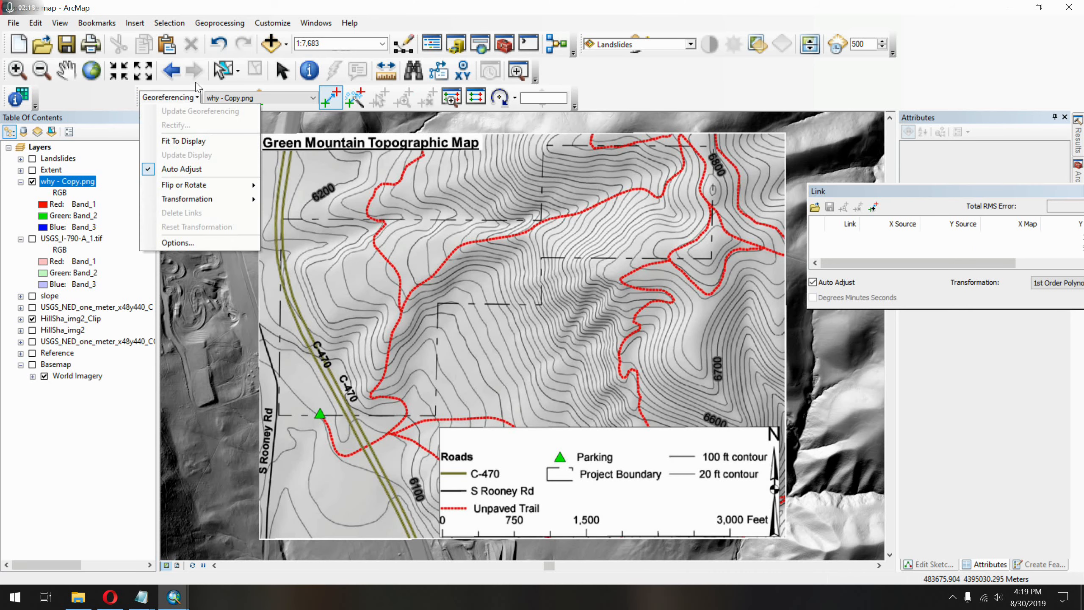
pyautogui.click(735, 88)
pyautogui.moveTo(946, 190); pyautogui.dragTo(720, 153)
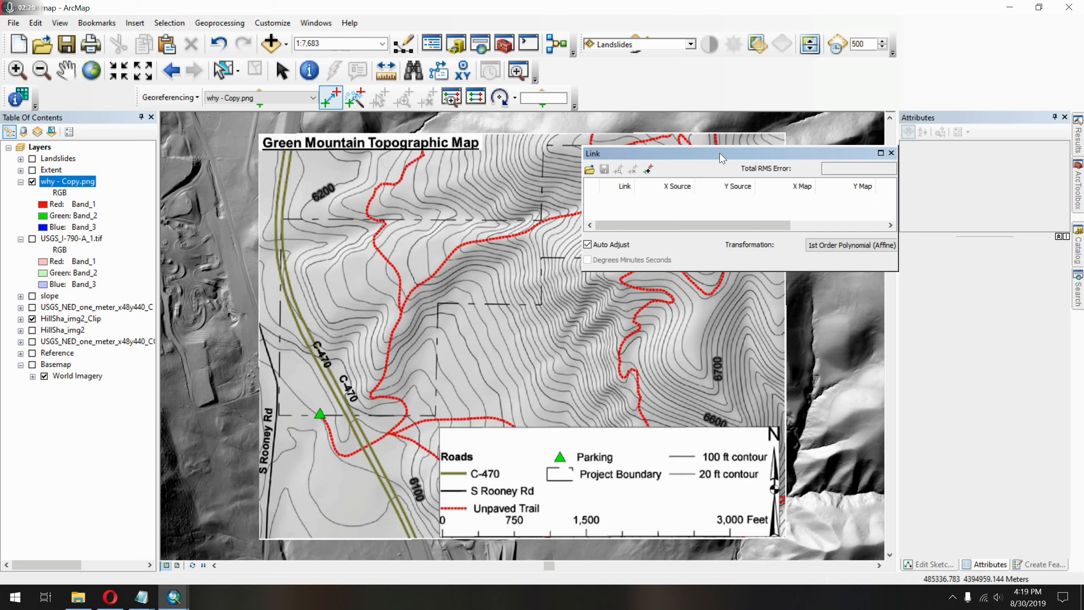
pyautogui.doubleClick(887, 152)
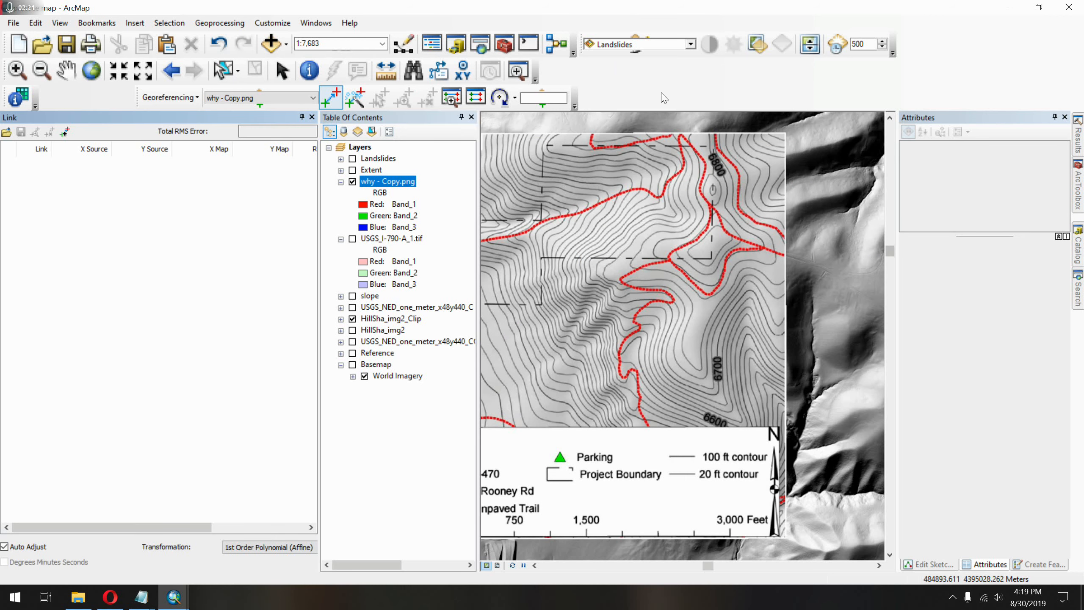